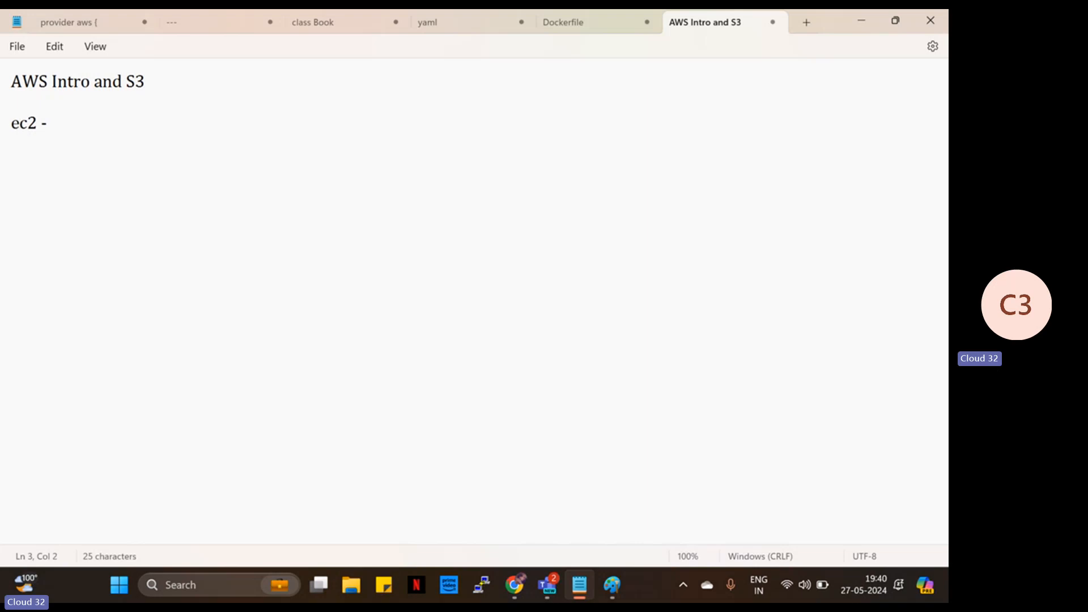
- Capitalize 'Ec2' and complete the line as 'Ec2 - Elastic compute Cloud - virtual server'
{"action": "key", "text": "BackSpace"}
{"action": "type", "text": "E"}
{"action": "left_click", "coordinate": [64, 128]}
{"action": "type", "text": "Elastic comap"}
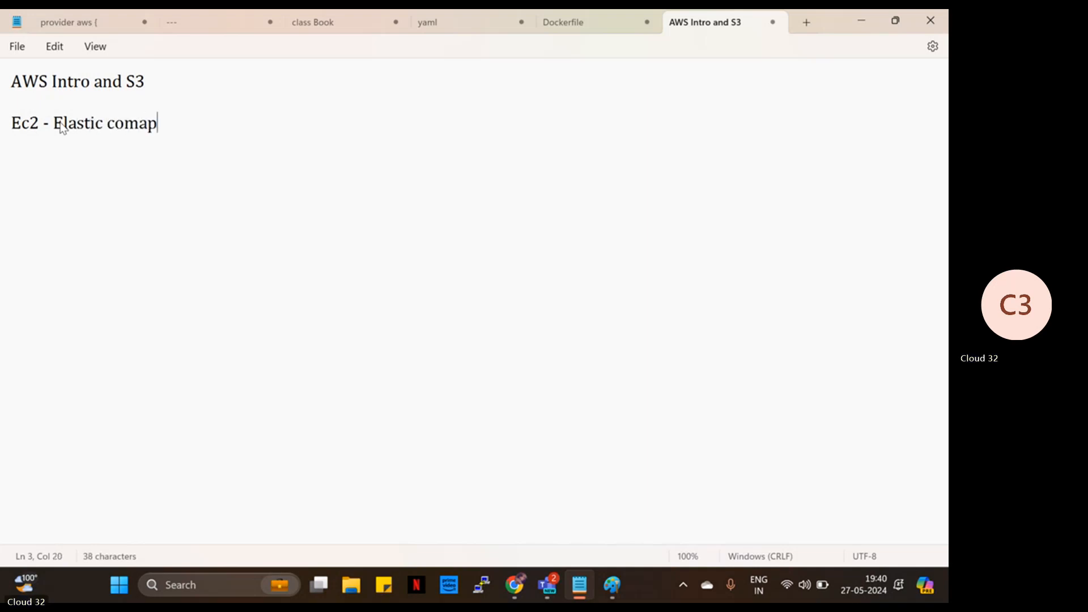
{"action": "key", "text": "BackSpace"}
{"action": "key", "text": "BackSpace"}
{"action": "type", "text": "pute Cloud "}
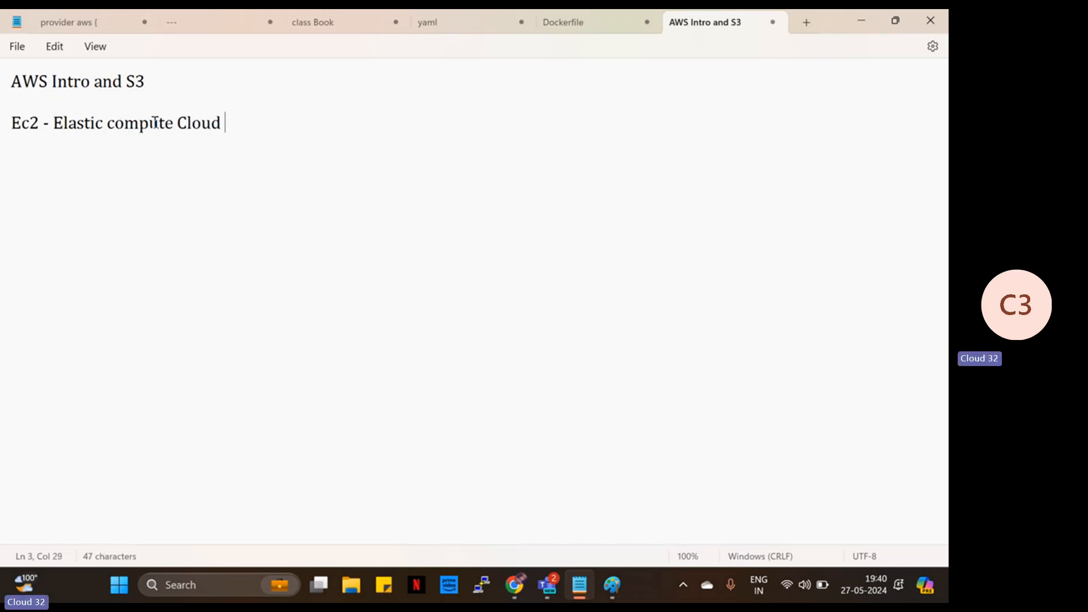
{"action": "type", "text": "- virtual server"}
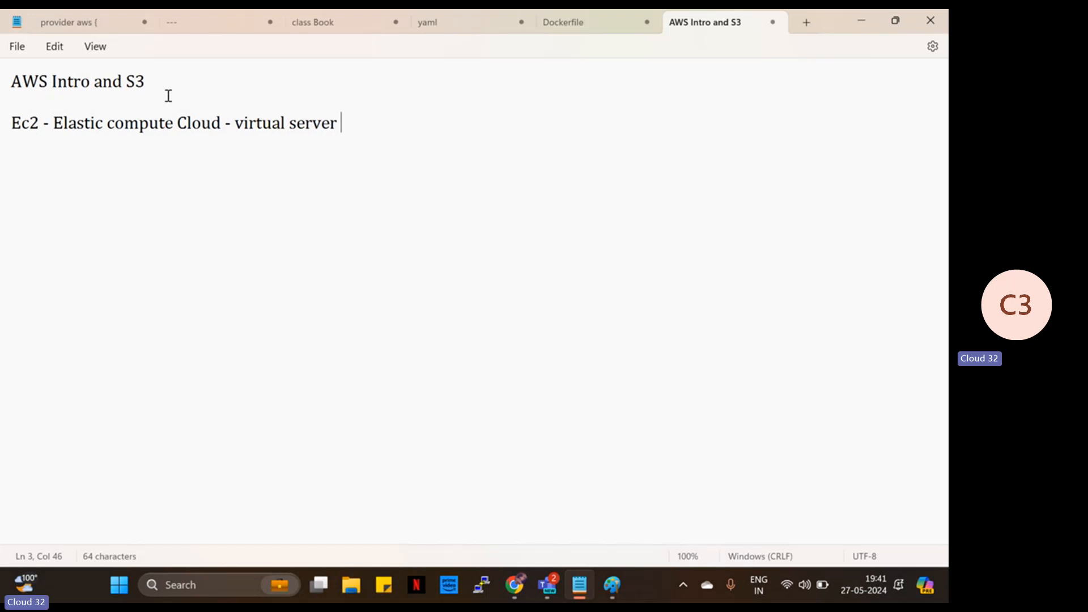
{"action": "left_click", "coordinate": [189, 97]}
- Insert blank lines above Ec2 and type the heading 'the 6 engineerings'
{"action": "key", "text": "Return"}
{"action": "key", "text": "Return"}
{"action": "key", "text": "Return"}
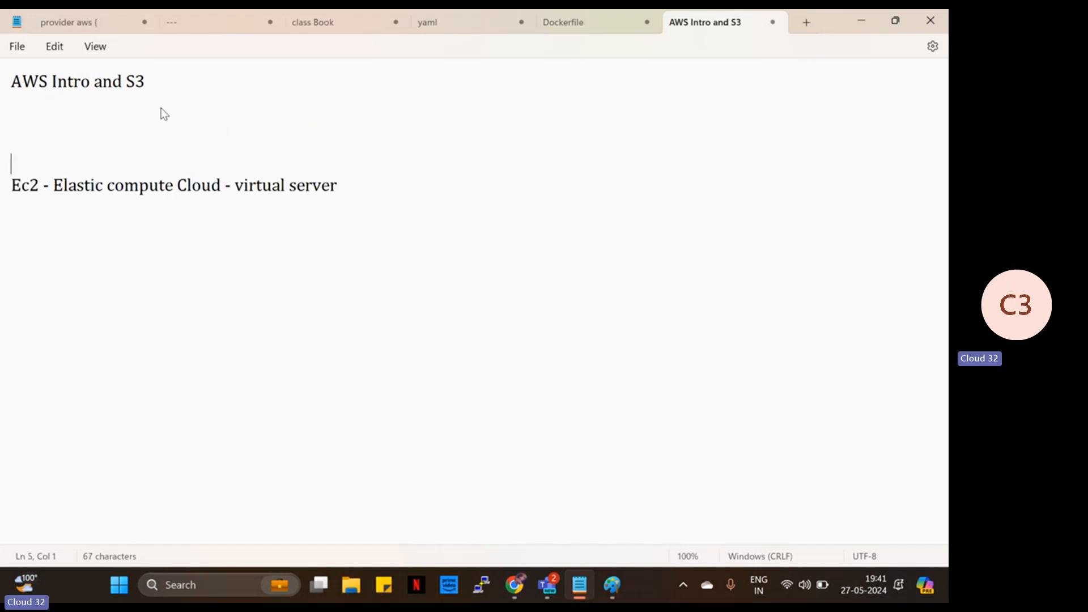
{"action": "key", "text": "Return"}
{"action": "key", "text": "Return"}
{"action": "key", "text": "Return"}
{"action": "key", "text": "Up"}
{"action": "key", "text": "Up"}
{"action": "key", "text": "Up"}
{"action": "key", "text": "Up"}
{"action": "key", "text": "Up"}
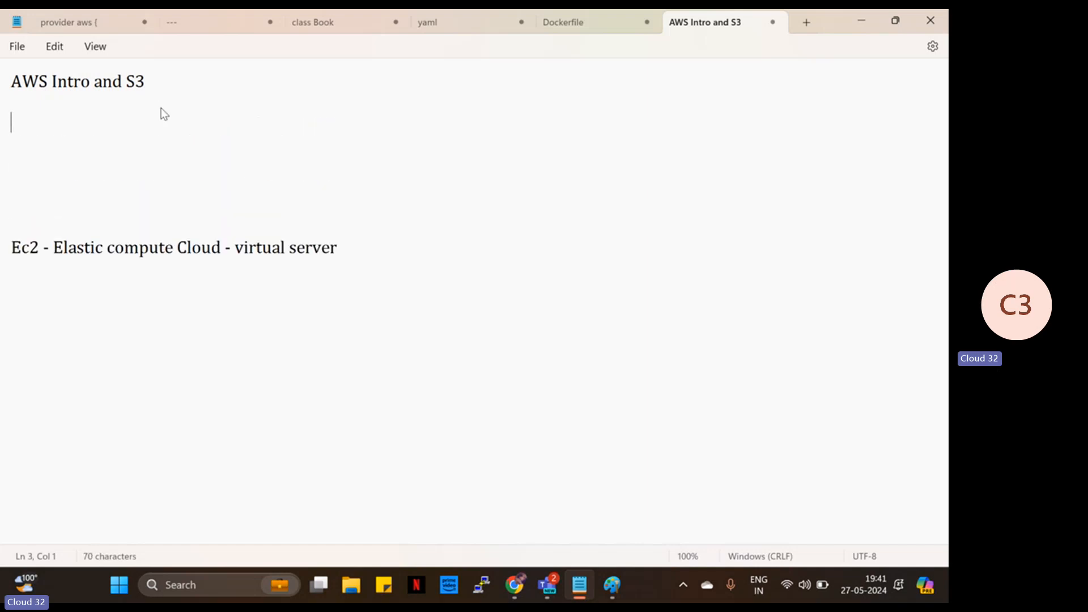
{"action": "key", "text": "Up"}
{"action": "key", "text": "Return"}
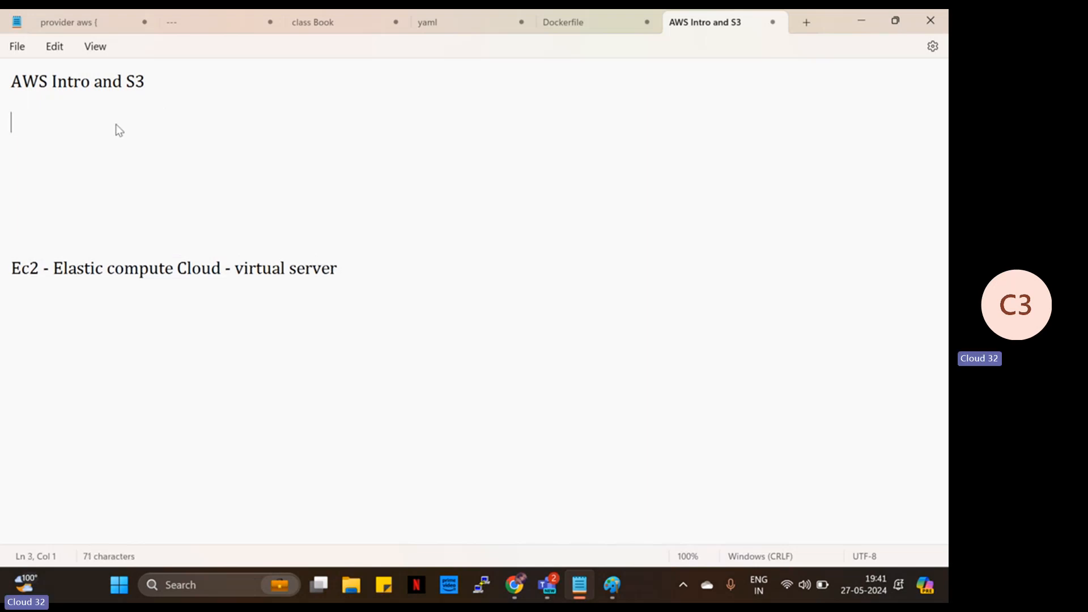
{"action": "type", "text": "the 6 engine"}
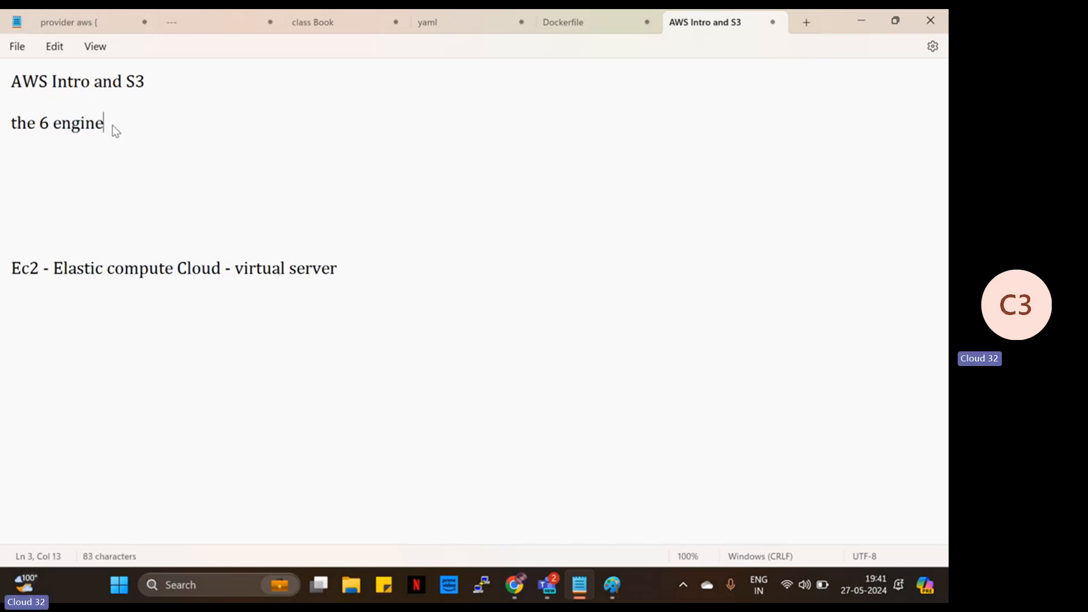
{"action": "type", "text": "erin"}
{"action": "key", "text": "BackSpace"}
{"action": "type", "text": "ing"}
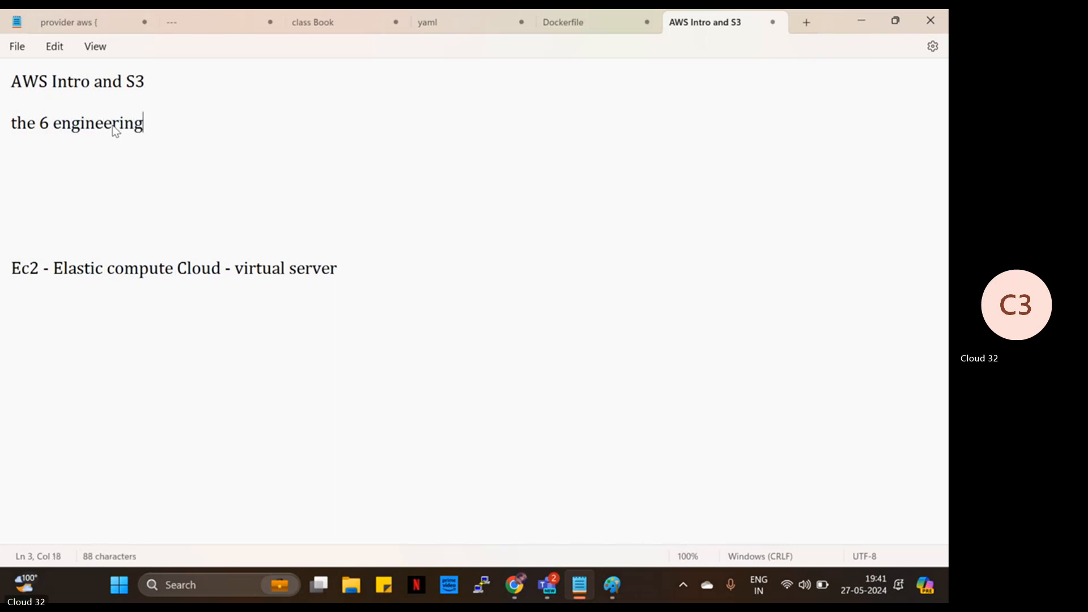
{"action": "type", "text": "s"}
- List 1 server, 2 storage, 3 database, 4 network, 5 security, 6 application; trim heading to 'engineering'
{"action": "key", "text": "Return"}
{"action": "type", "text": "1 "}
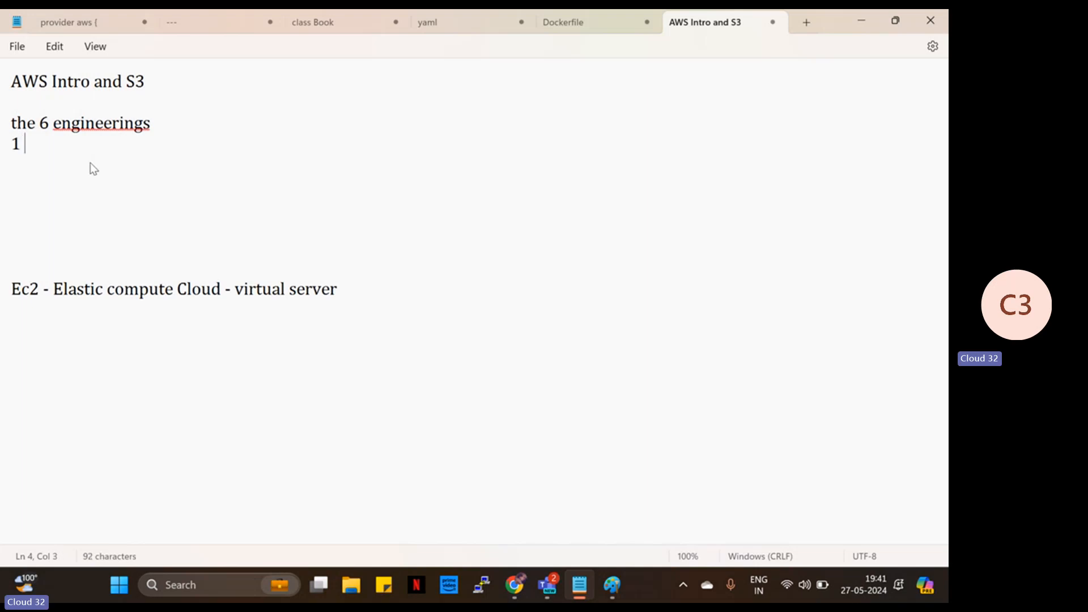
{"action": "type", "text": "server"}
{"action": "key", "text": "Return"}
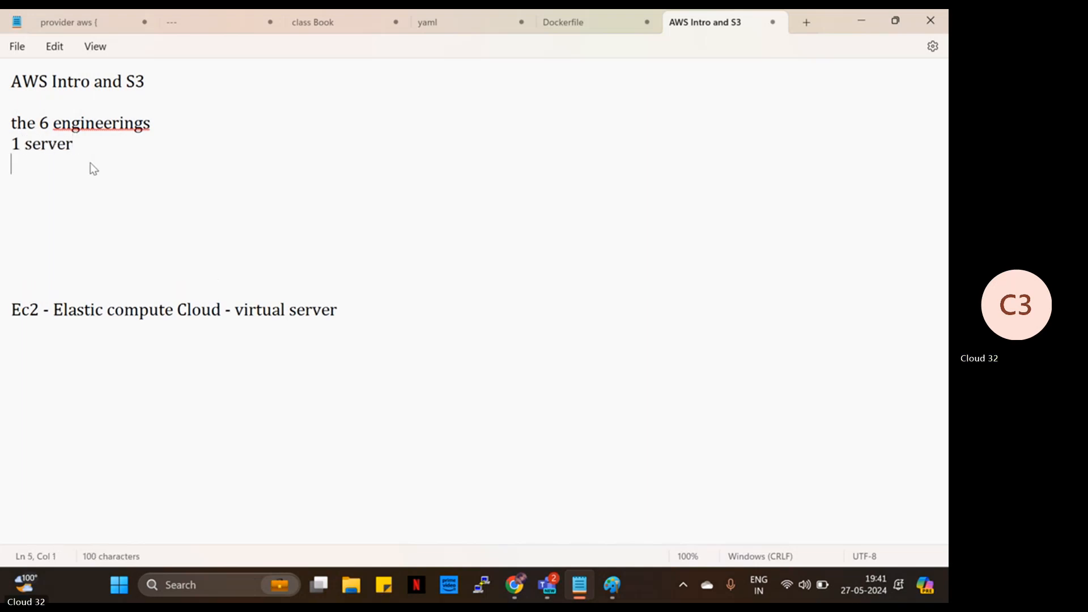
{"action": "type", "text": "2 storage"}
{"action": "key", "text": "Return"}
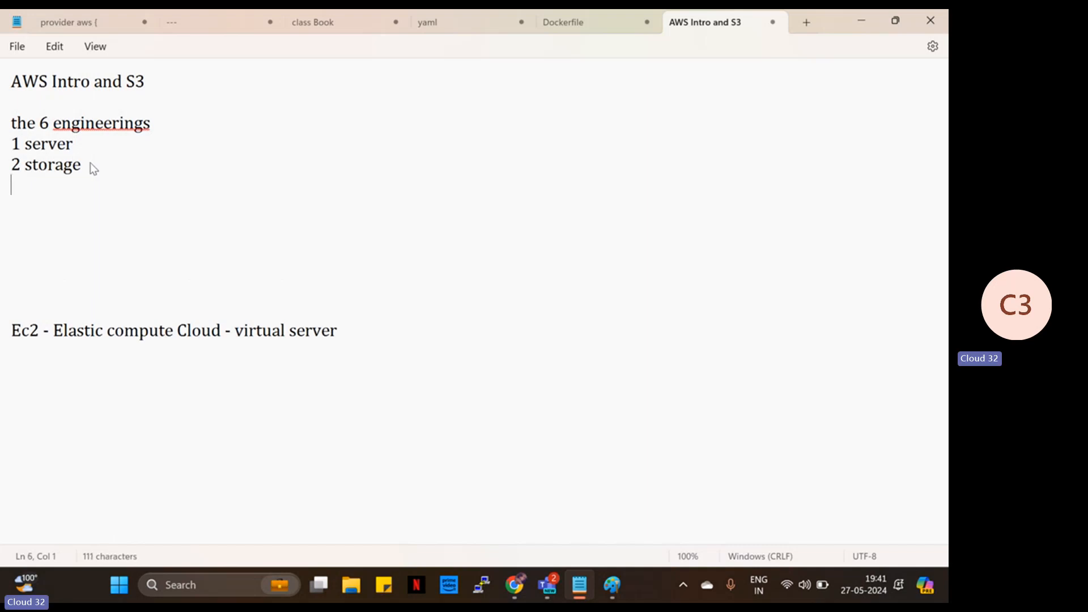
{"action": "type", "text": "3 databas"}
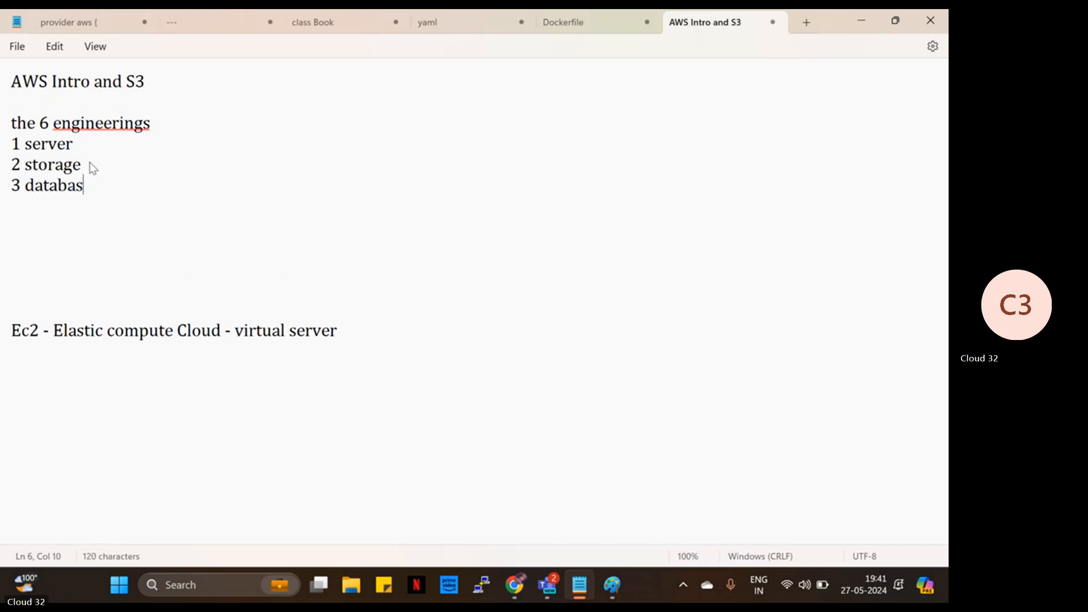
{"action": "type", "text": "e"}
{"action": "key", "text": "Return"}
{"action": "type", "text": "4 ne"}
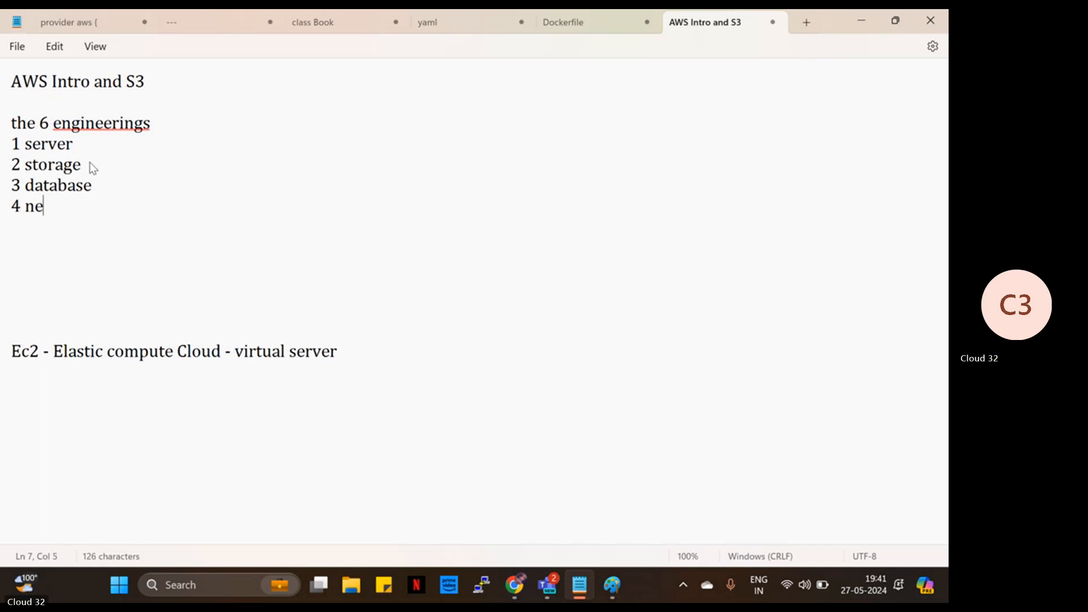
{"action": "type", "text": "twork"}
{"action": "key", "text": "Return"}
{"action": "type", "text": "5 "}
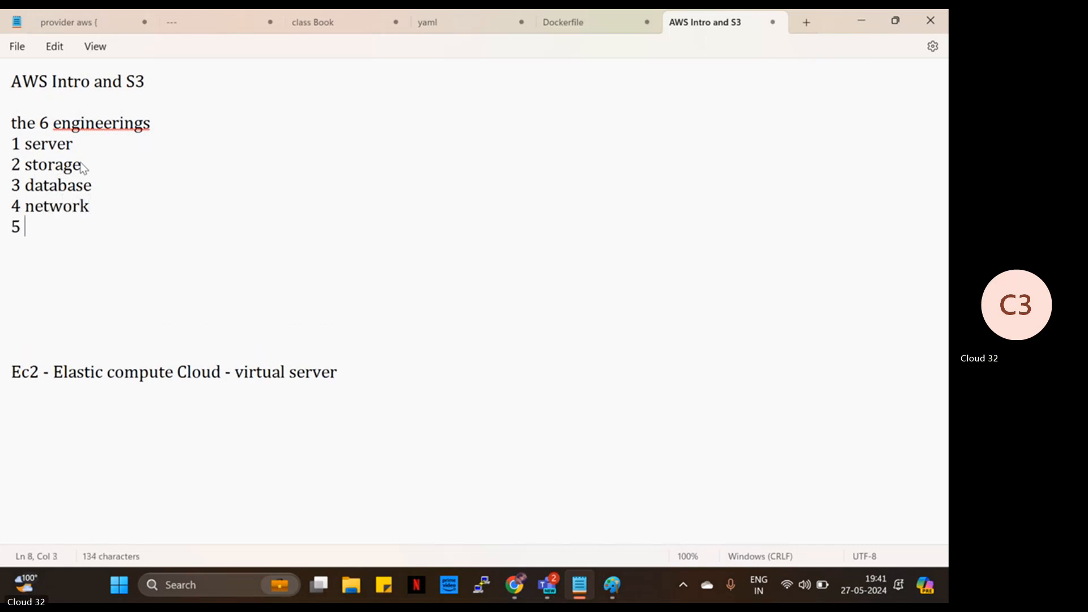
{"action": "type", "text": "security"}
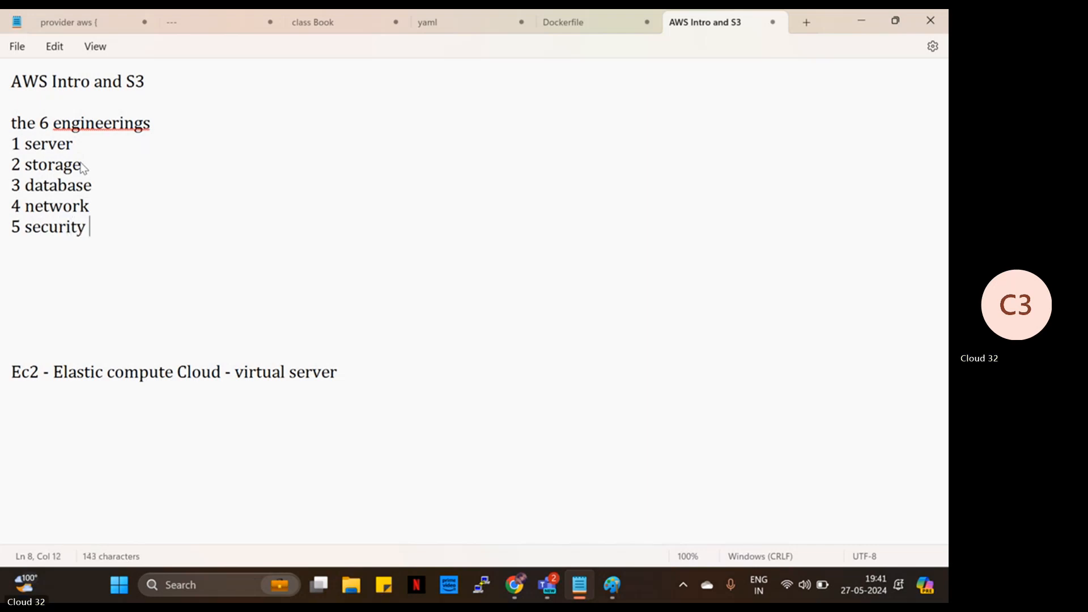
{"action": "key", "text": "Return"}
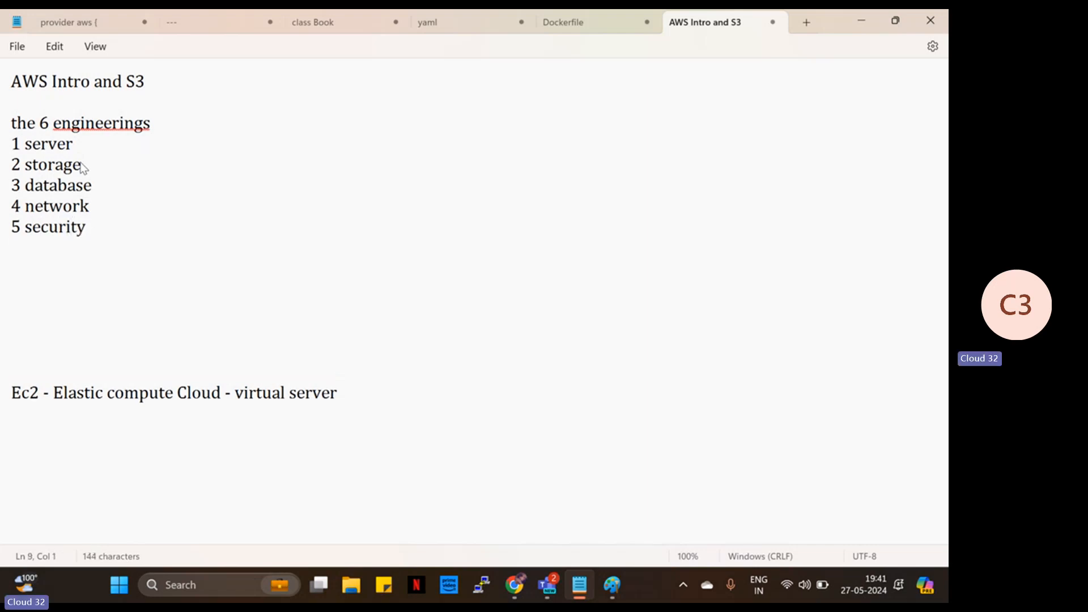
{"action": "type", "text": "6a"}
{"action": "key", "text": "BackSpace"}
{"action": "type", "text": "applu"}
{"action": "key", "text": "BackSpace"}
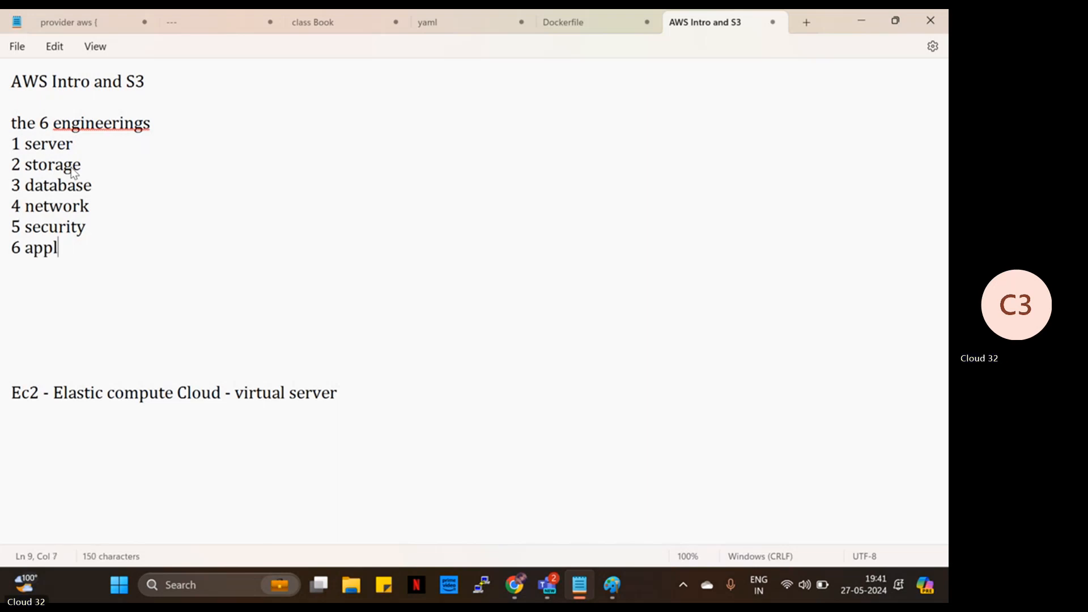
{"action": "type", "text": "ication"}
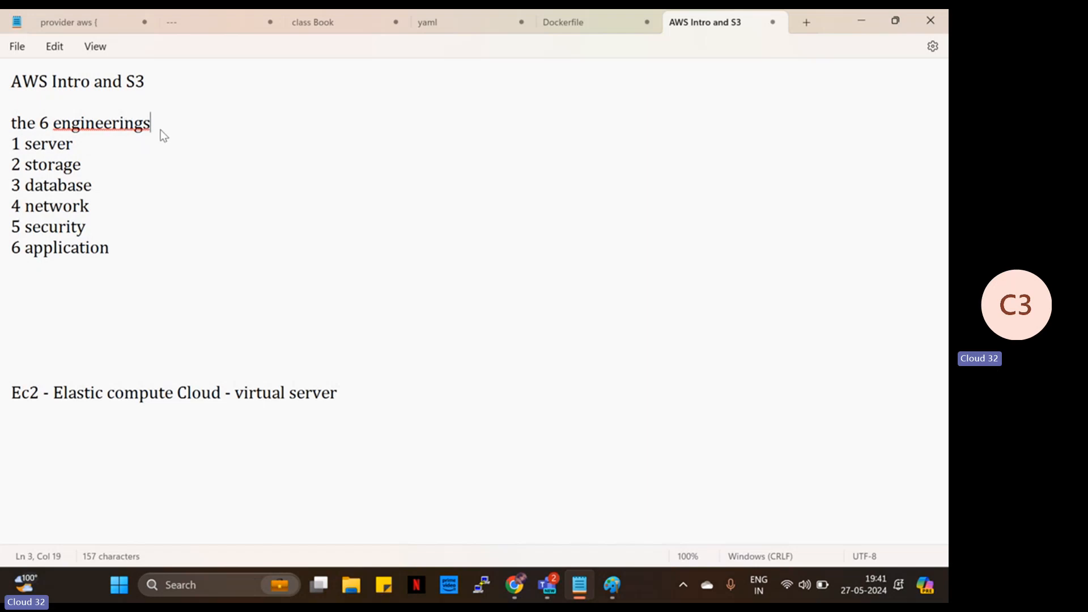
{"action": "key", "text": "BackSpace"}
- Delete the extra blank lines between the list and the Ec2 line
{"action": "left_click", "coordinate": [119, 124]}
{"action": "left_click", "coordinate": [21, 355]}
{"action": "key", "text": "BackSpace"}
{"action": "key", "text": "BackSpace"}
{"action": "key", "text": "BackSpace"}
{"action": "left_click", "coordinate": [13, 331]}
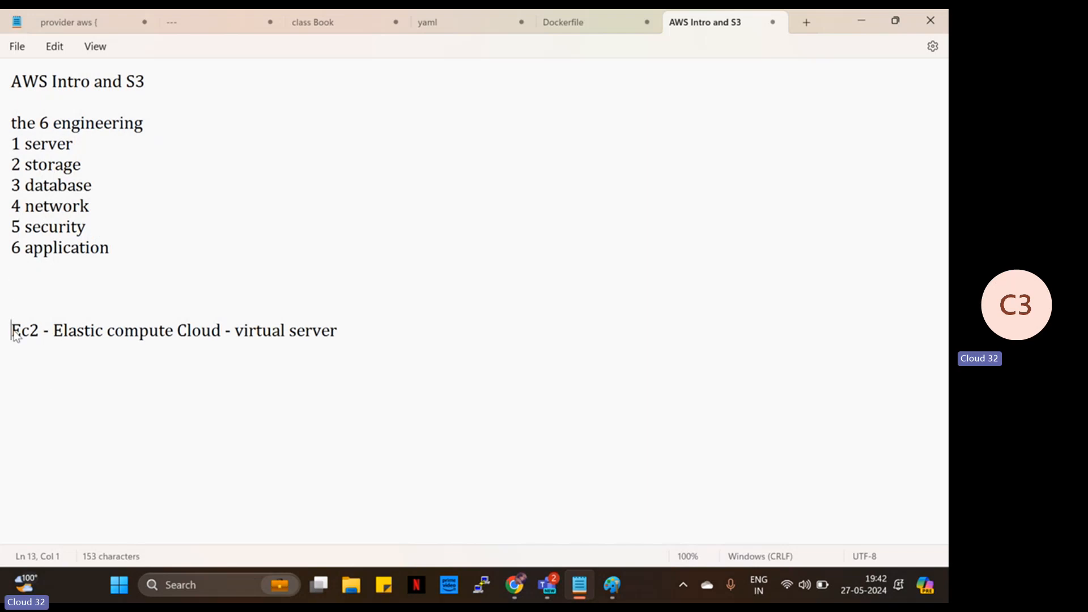
{"action": "key", "text": "BackSpace"}
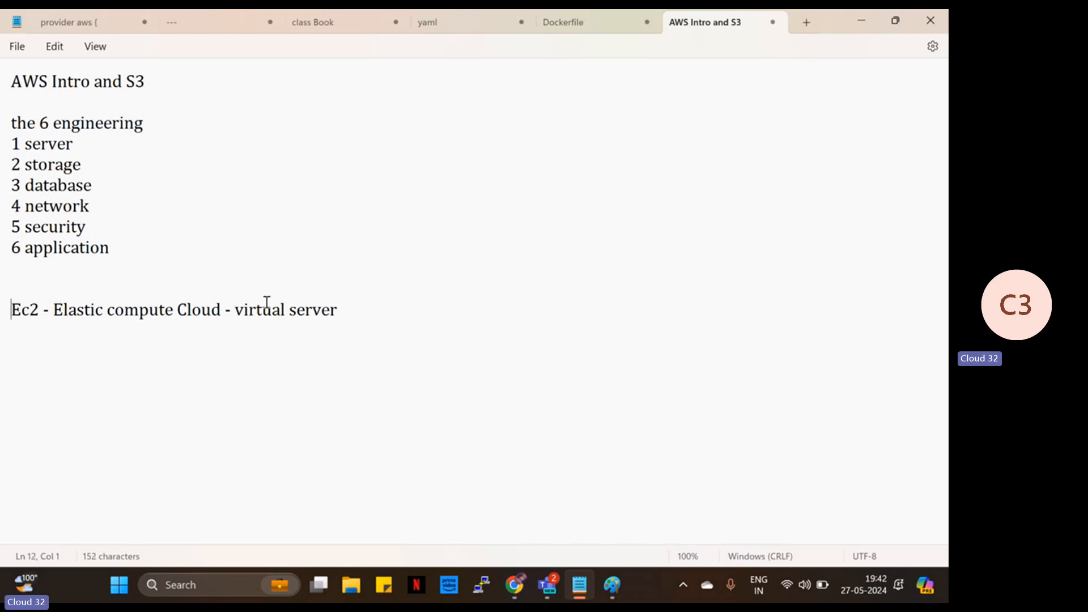
- Append '- server engineering' to the end of the Ec2 line
{"action": "left_click", "coordinate": [355, 306]}
{"action": "type", "text": "- server "}
{"action": "type", "text": "engi"}
{"action": "key", "text": "BackSpace"}
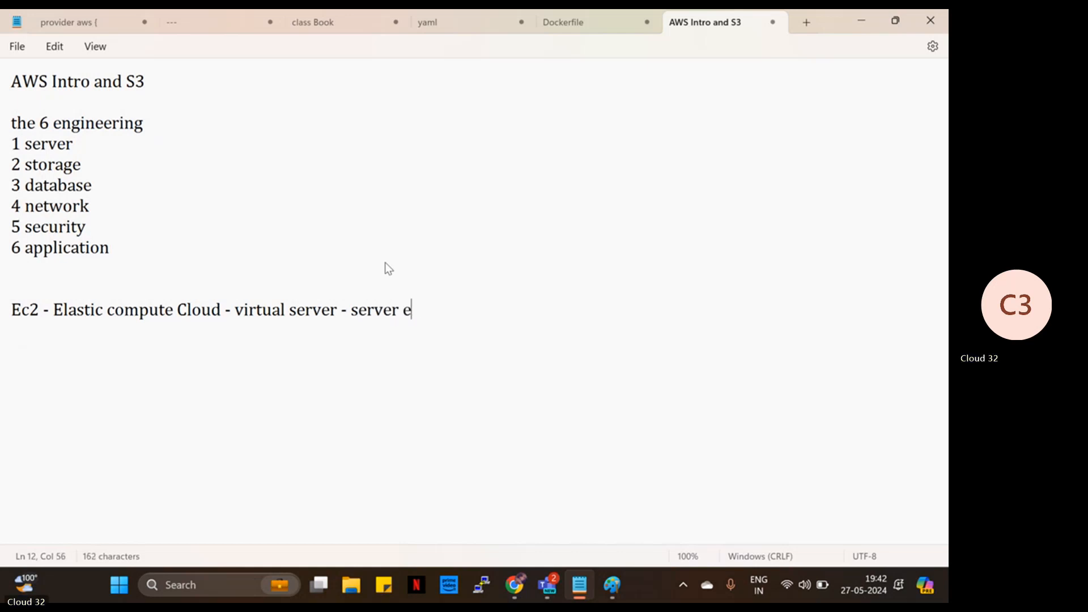
{"action": "type", "text": "ngine"}
{"action": "key", "text": "BackSpace"}
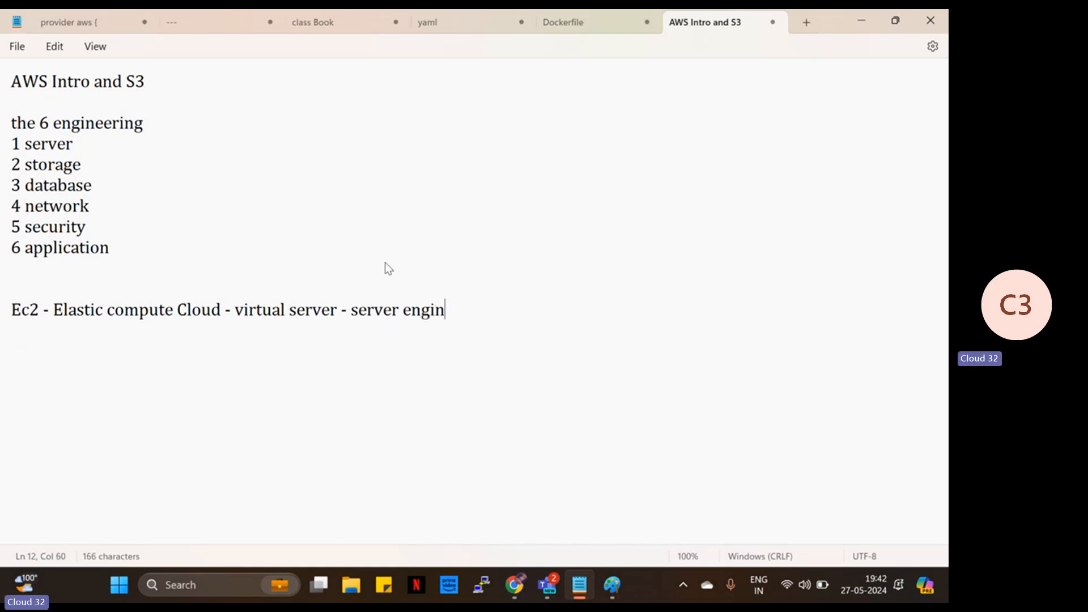
{"action": "type", "text": "eering"}
- Highlight 'server engineering' and 'virtual server' on the Ec2 line, then switch to Chrome's 'iaas paas saas' images
{"action": "left_click_drag", "start_coordinate": [358, 309], "coordinate": [463, 310]}
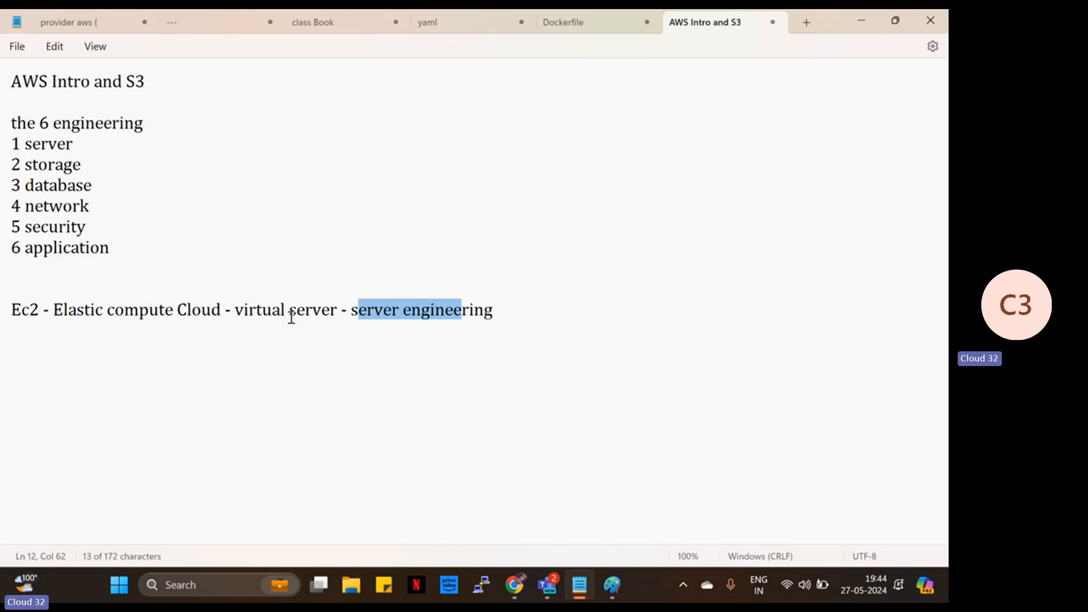
{"action": "left_click_drag", "start_coordinate": [236, 311], "coordinate": [334, 313]}
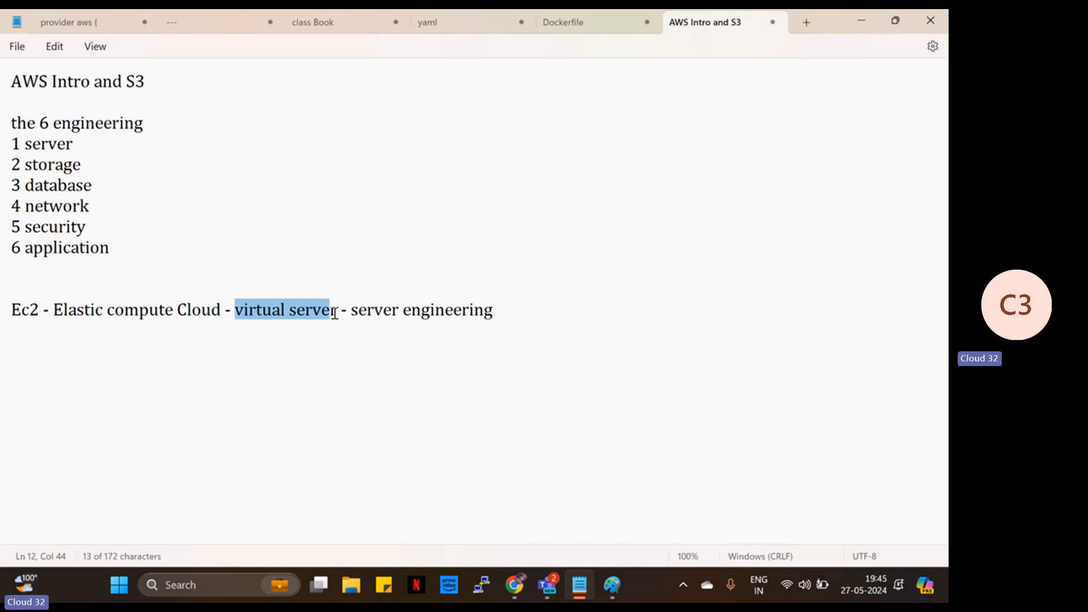
{"action": "left_click", "coordinate": [337, 313]}
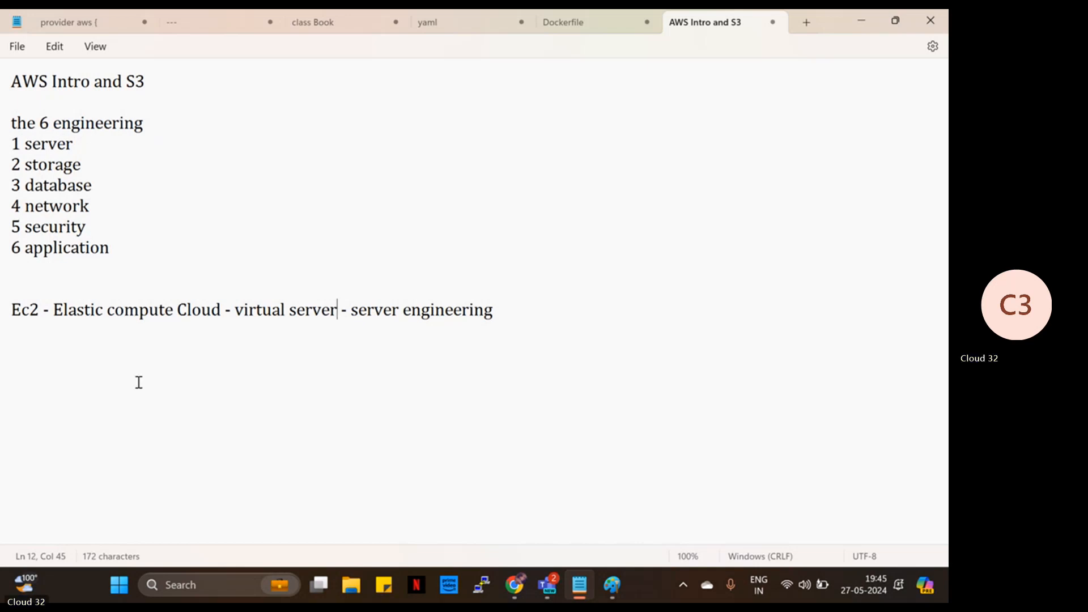
{"action": "left_click", "coordinate": [514, 585]}
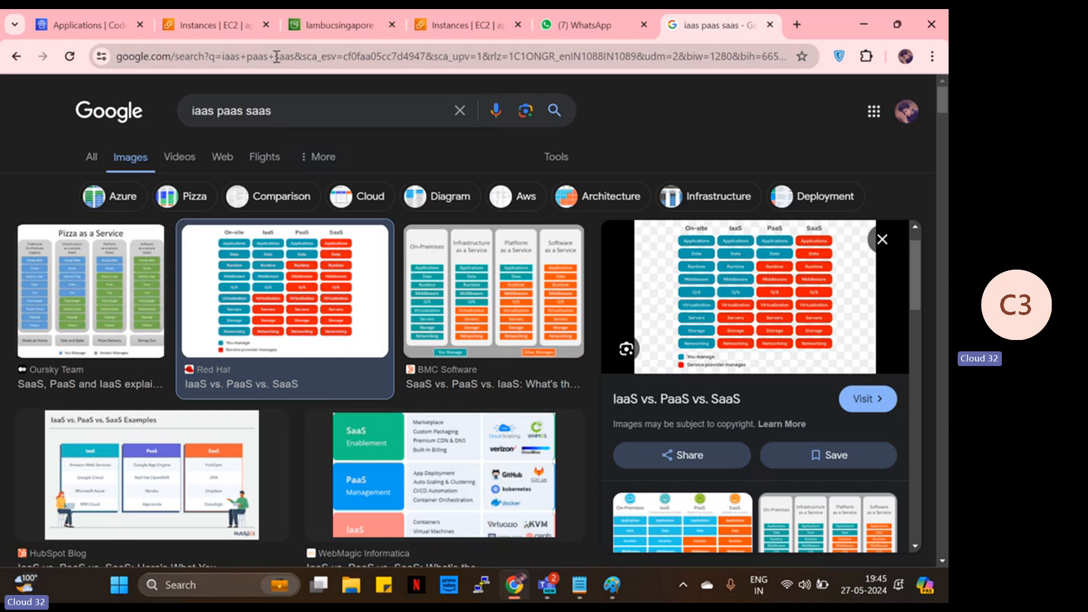
- Close the four leftover CodeDeploy and EC2 tabs
{"action": "left_click", "coordinate": [140, 25]}
{"action": "left_click", "coordinate": [140, 25]}
{"action": "left_click", "coordinate": [140, 25]}
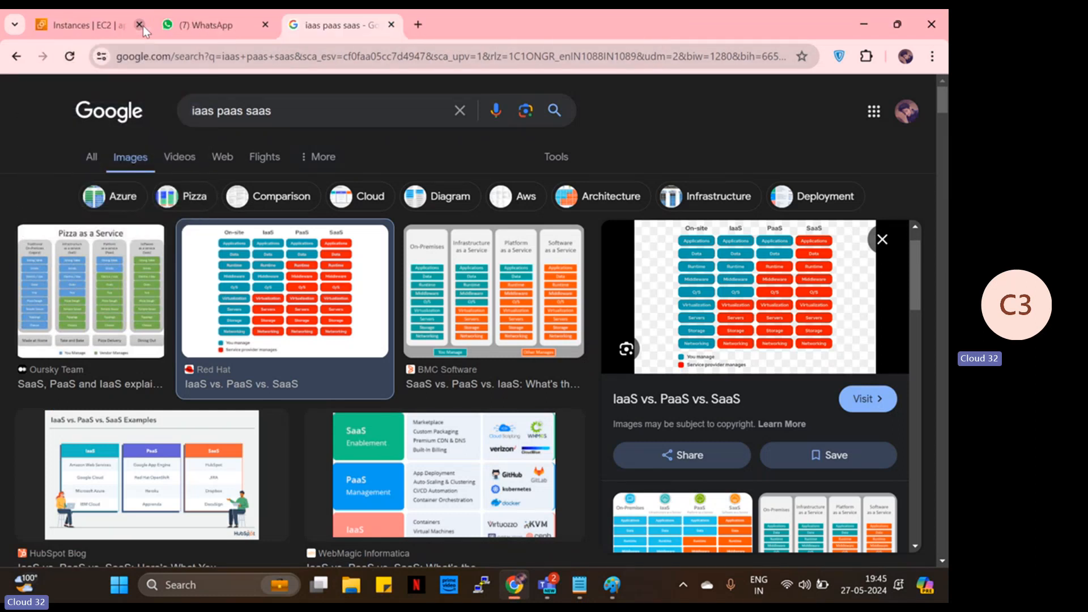
{"action": "left_click", "coordinate": [140, 25]}
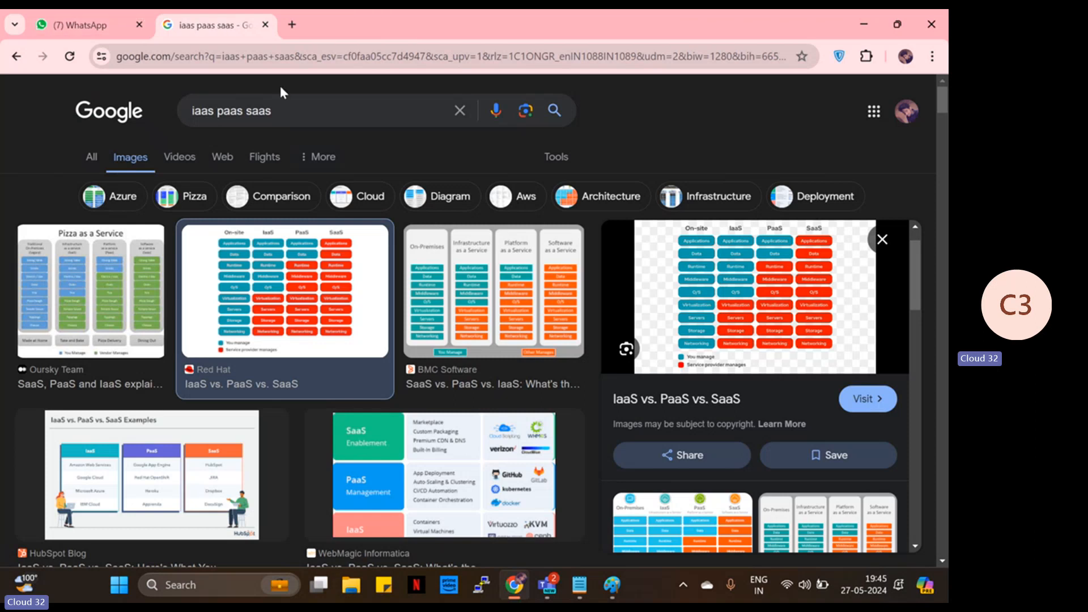
- Replace the search with 'aws console' and view the All web results
{"action": "left_click_drag", "start_coordinate": [292, 111], "coordinate": [157, 111]}
{"action": "key", "text": "BackSpace"}
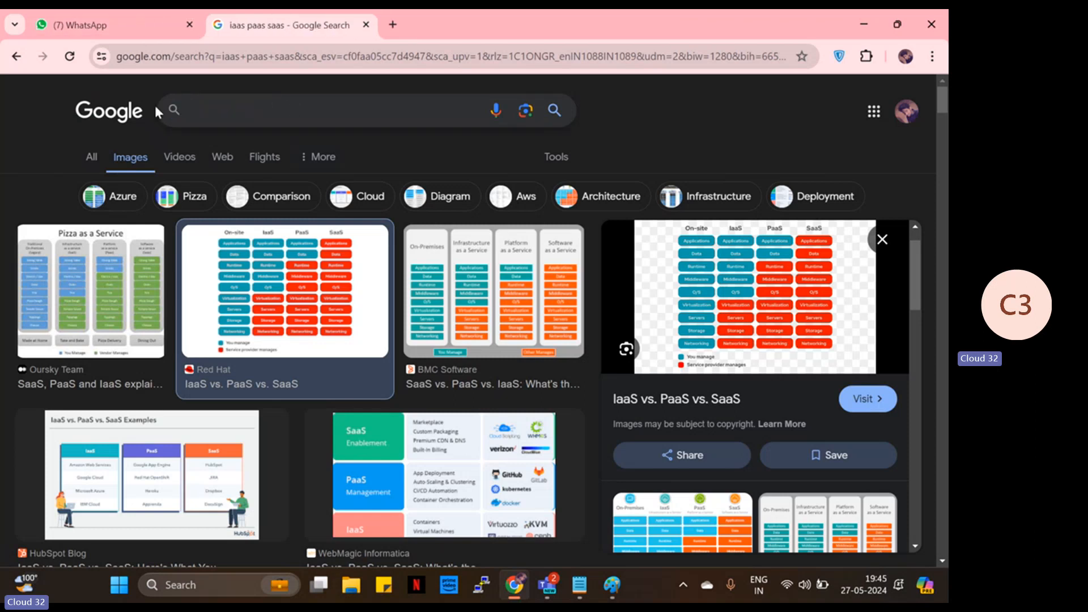
{"action": "type", "text": "aws "}
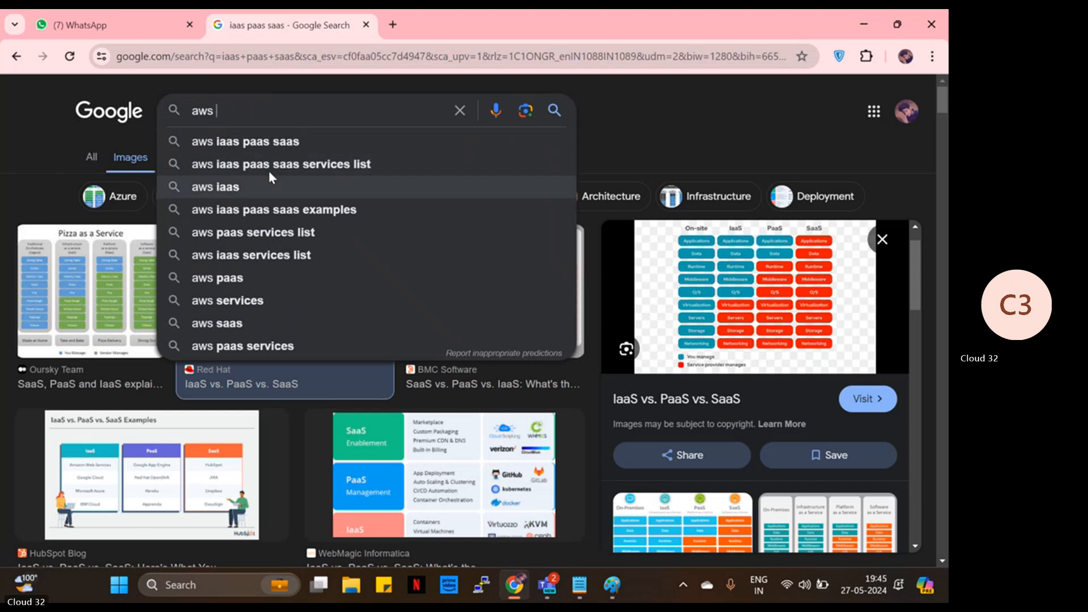
{"action": "type", "text": "consol"}
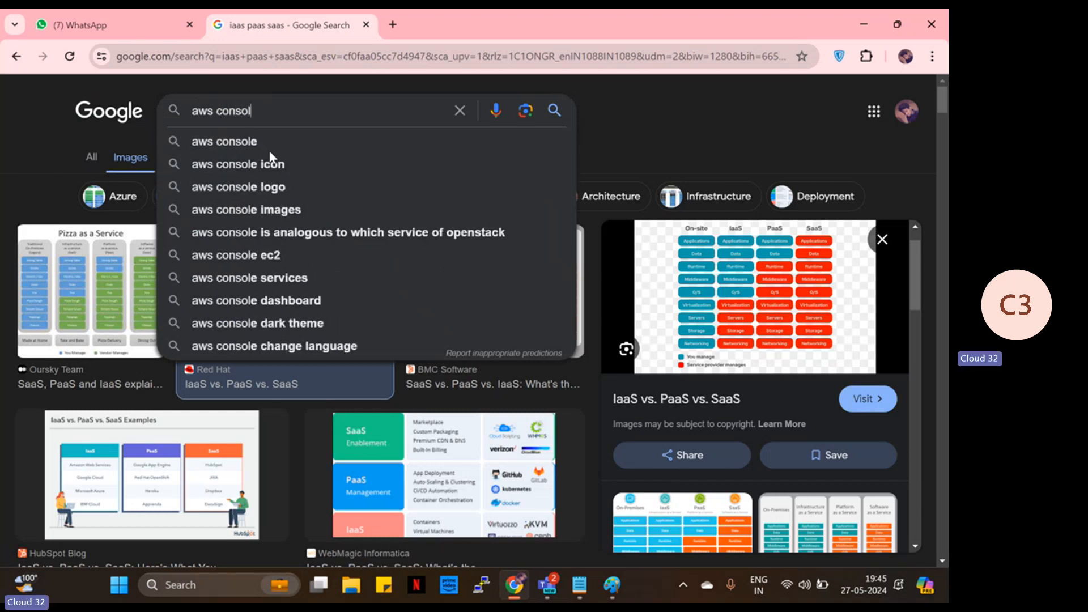
{"action": "left_click", "coordinate": [251, 141]}
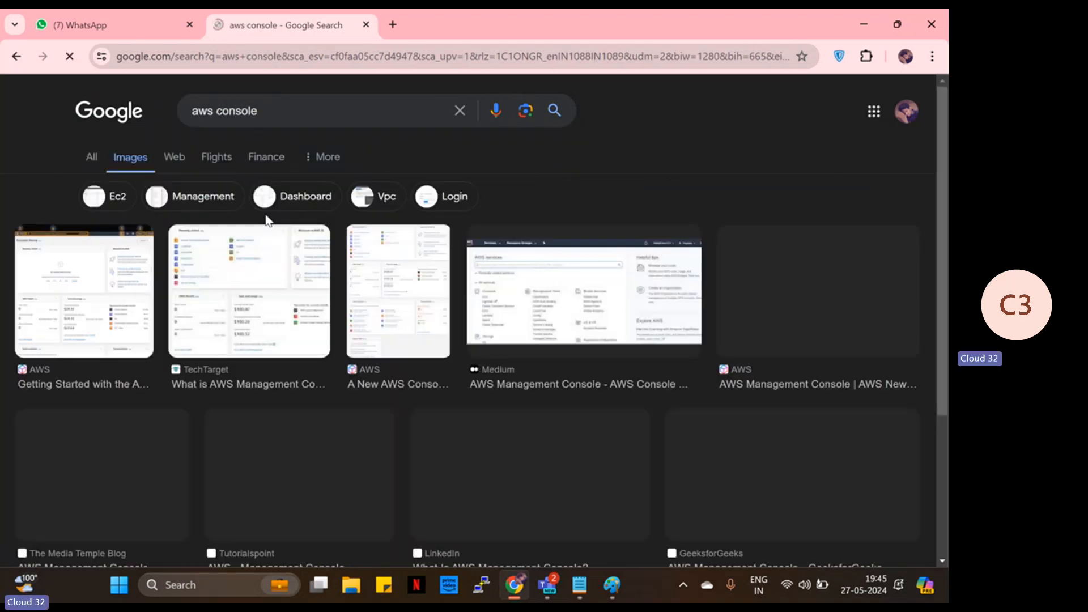
{"action": "left_click", "coordinate": [92, 158]}
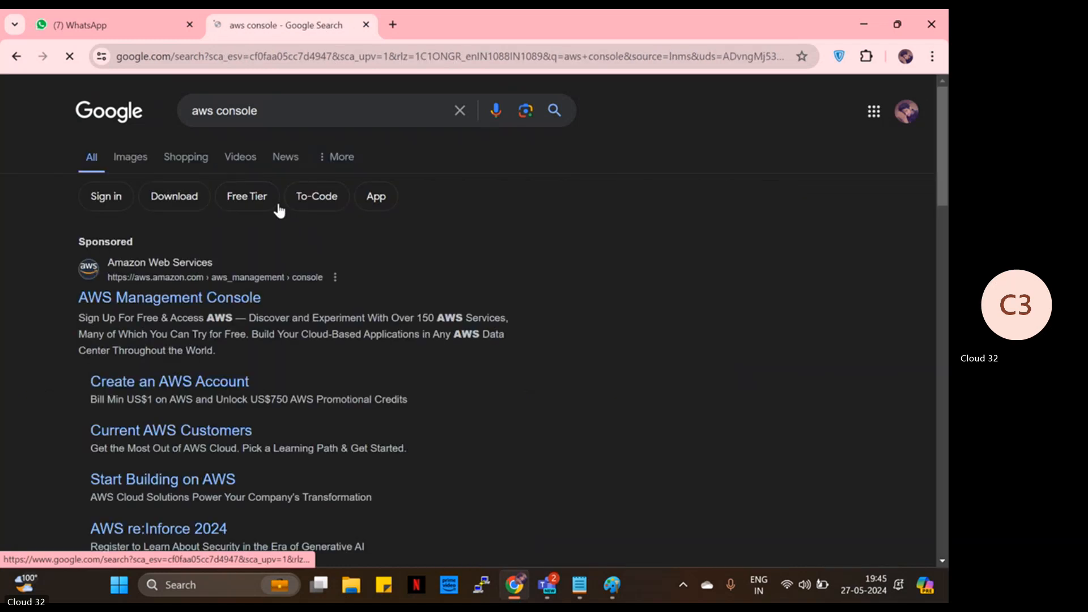
- Open the sponsored AWS Management Console result and sign in to the console from the Free Tier page
{"action": "left_click", "coordinate": [169, 302]}
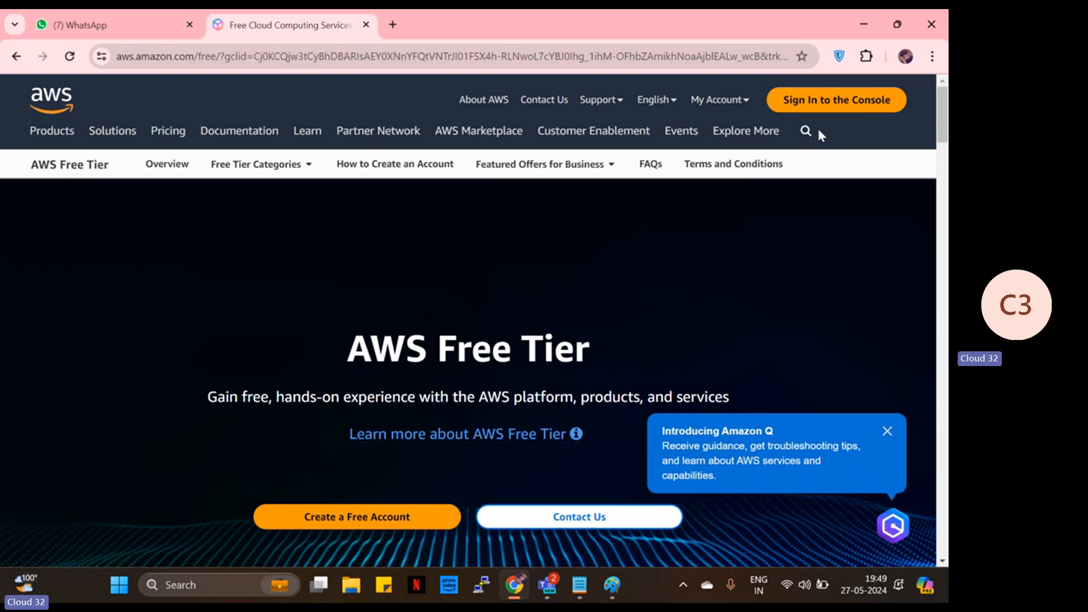
{"action": "left_click", "coordinate": [835, 100]}
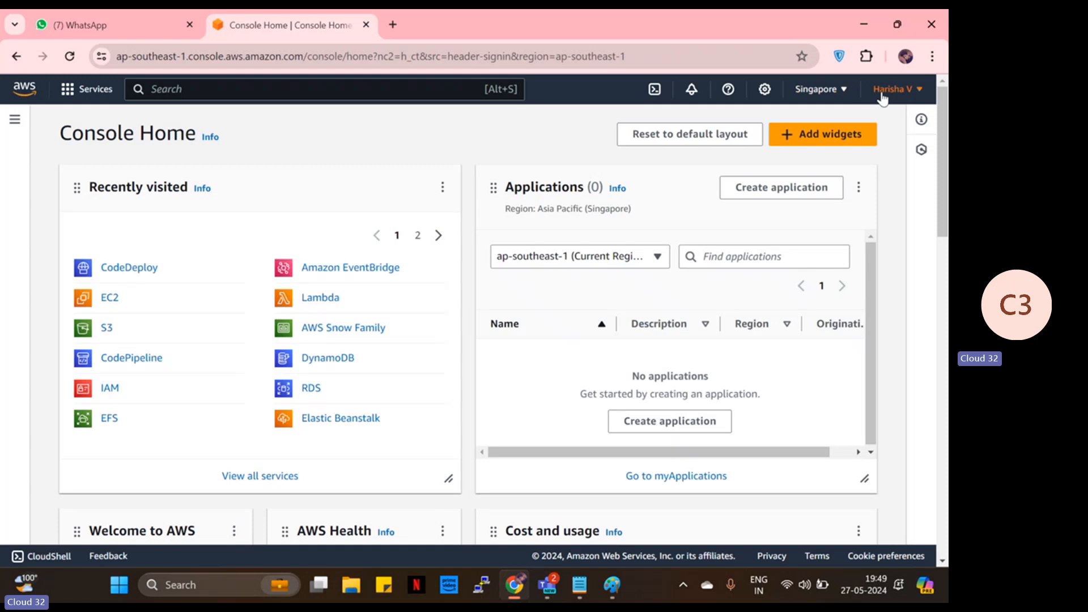
- Sign out, then sign back in as root user with the saved email and account password
{"action": "left_click", "coordinate": [894, 89]}
{"action": "left_click", "coordinate": [884, 345]}
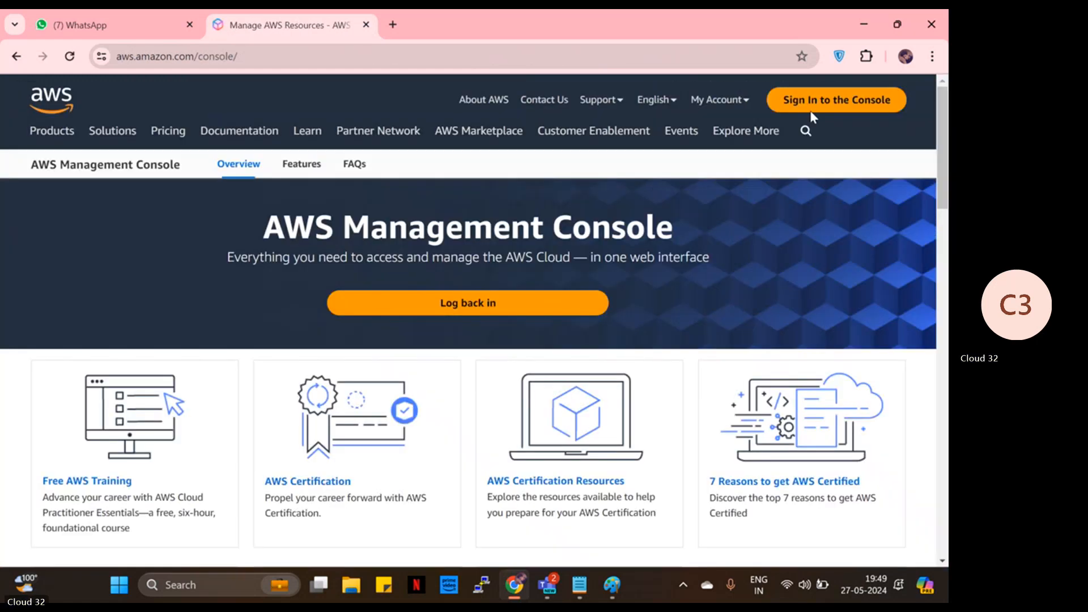
{"action": "left_click", "coordinate": [811, 111]}
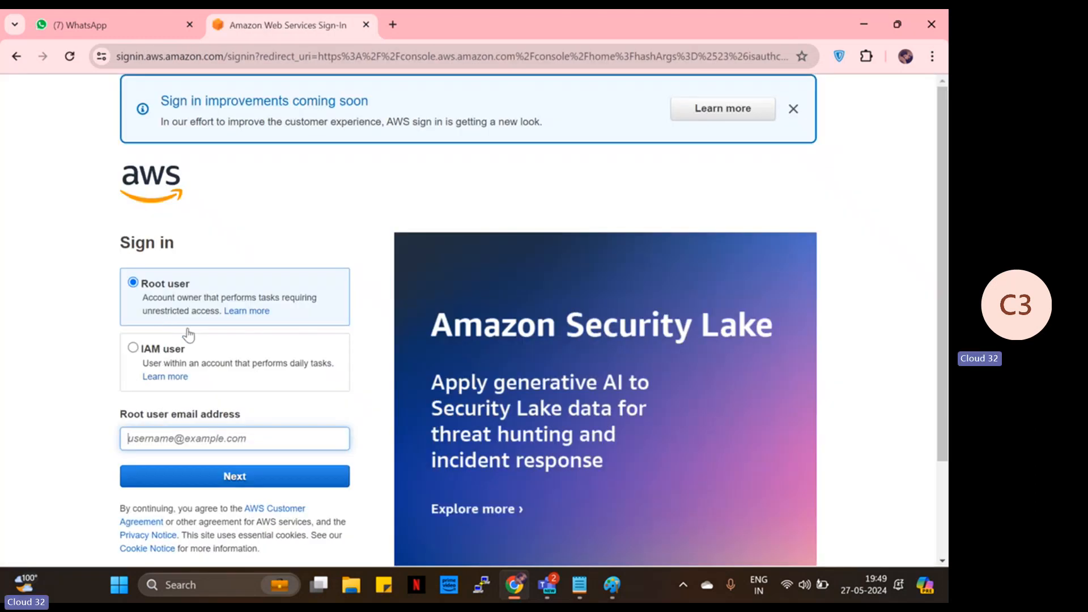
{"action": "left_click", "coordinate": [199, 435]}
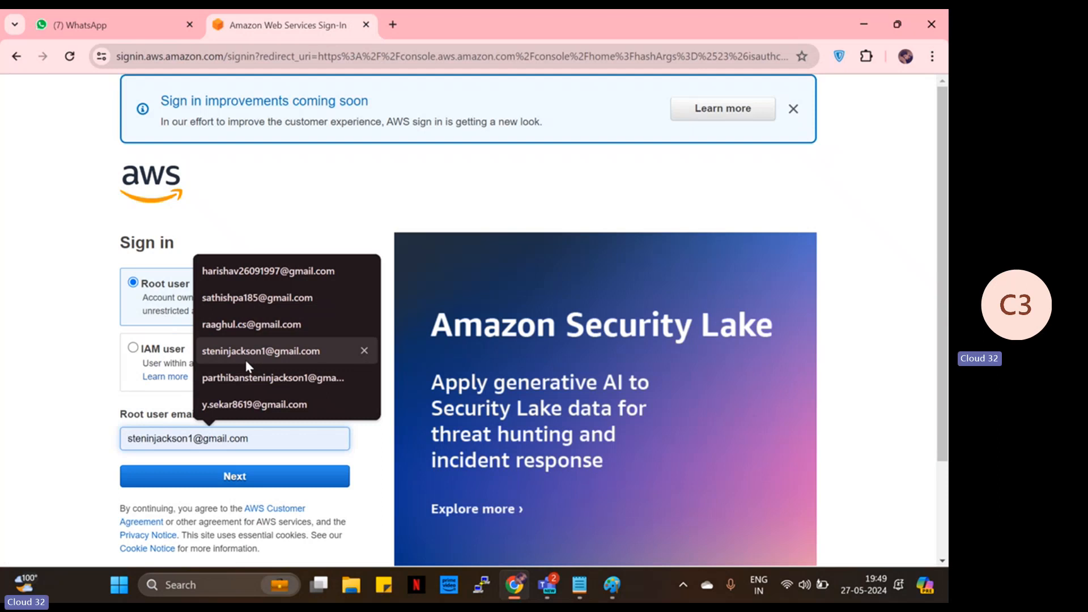
{"action": "left_click", "coordinate": [260, 271]}
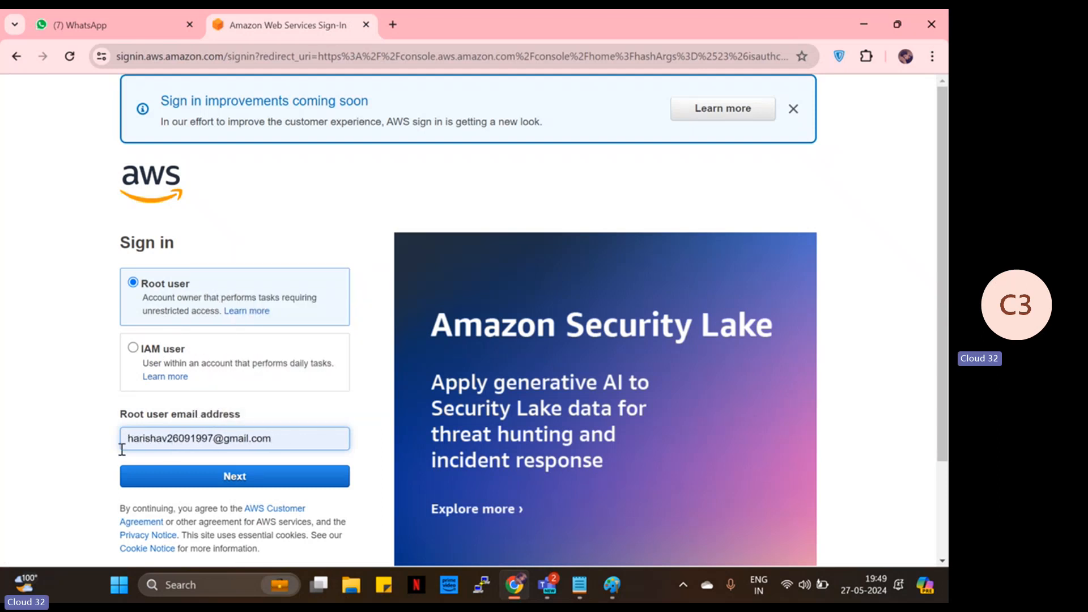
{"action": "left_click", "coordinate": [254, 473]}
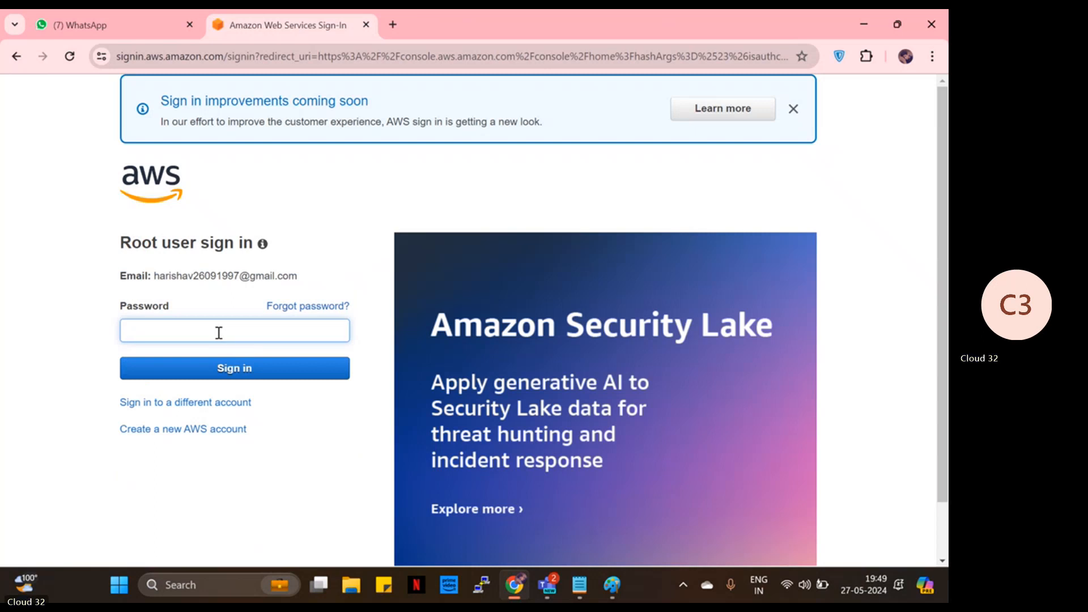
{"action": "type", "text": "**********"}
{"action": "left_click", "coordinate": [232, 363]}
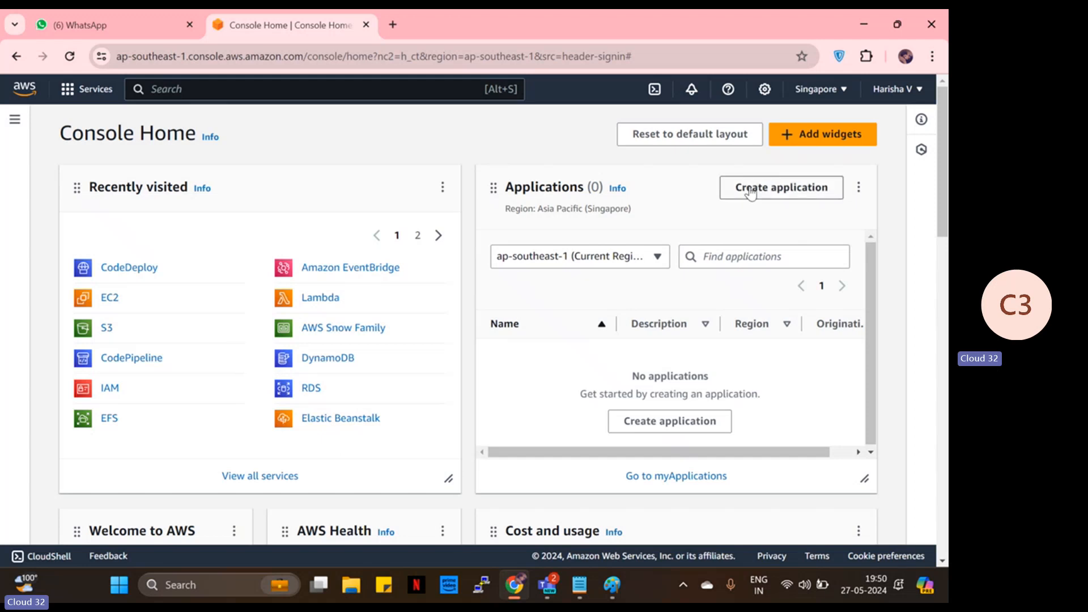
- Open the all-services catalogue and browse the Media Services category
{"action": "left_click", "coordinate": [892, 96]}
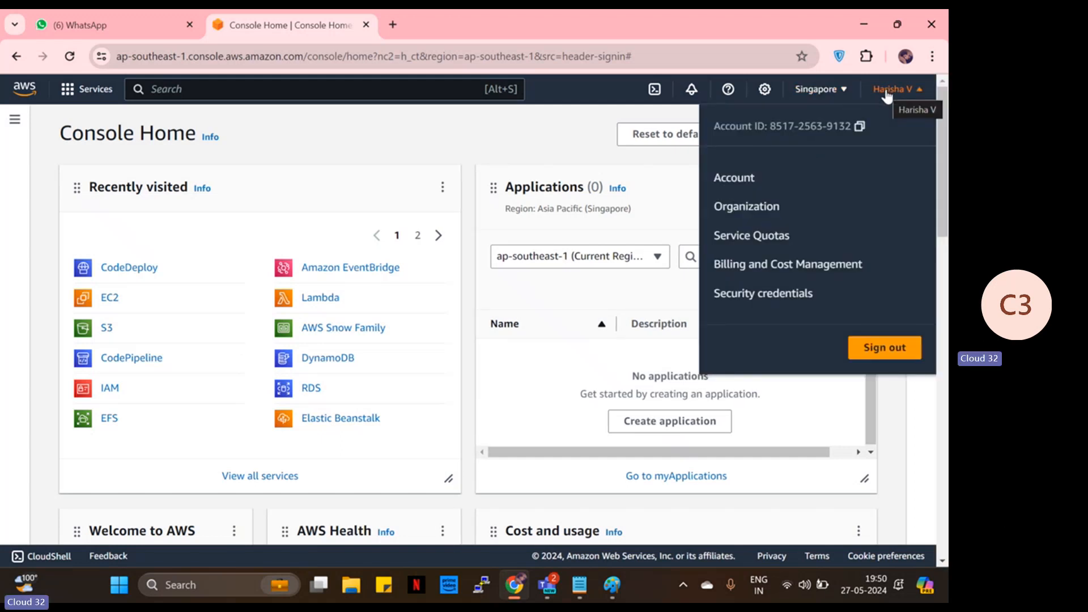
{"action": "left_click", "coordinate": [85, 89]}
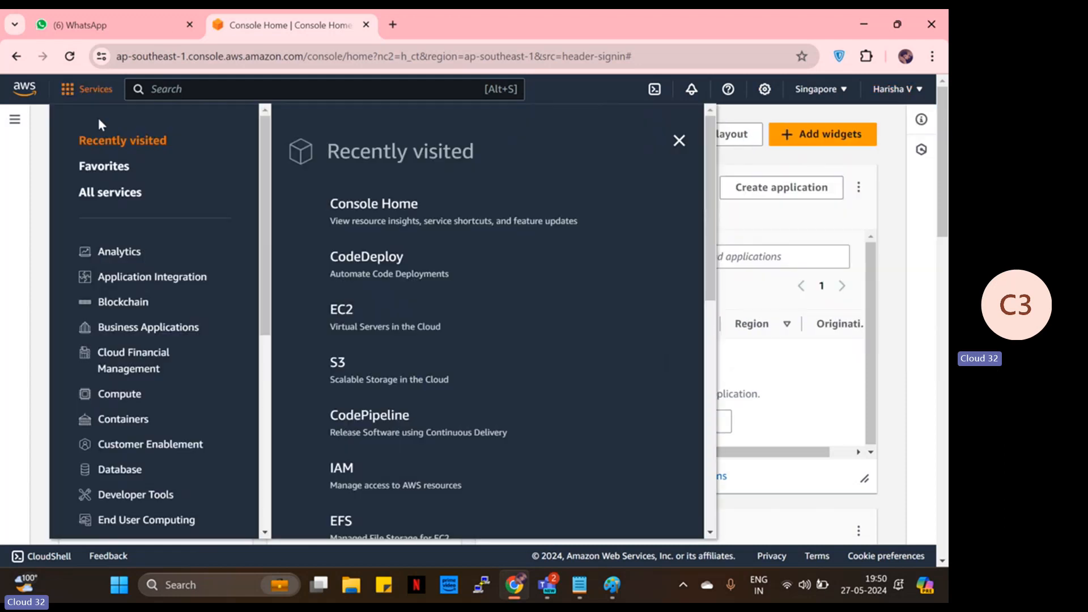
{"action": "scroll", "coordinate": [164, 235], "scroll_direction": "down", "scroll_amount": 1}
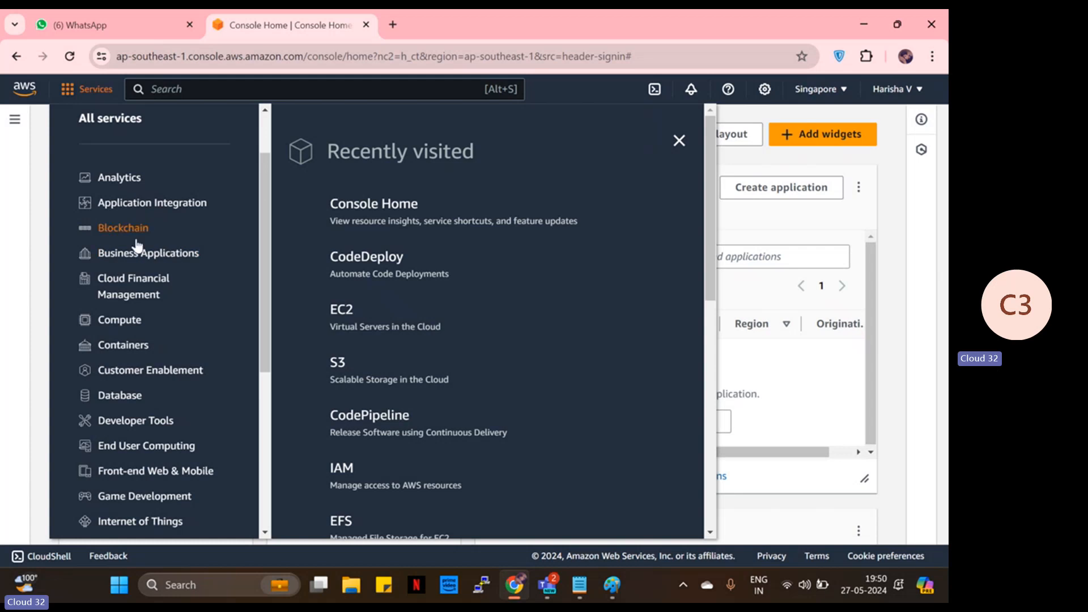
{"action": "scroll", "coordinate": [135, 352], "scroll_direction": "down", "scroll_amount": 1}
{"action": "scroll", "coordinate": [135, 351], "scroll_direction": "down", "scroll_amount": 3}
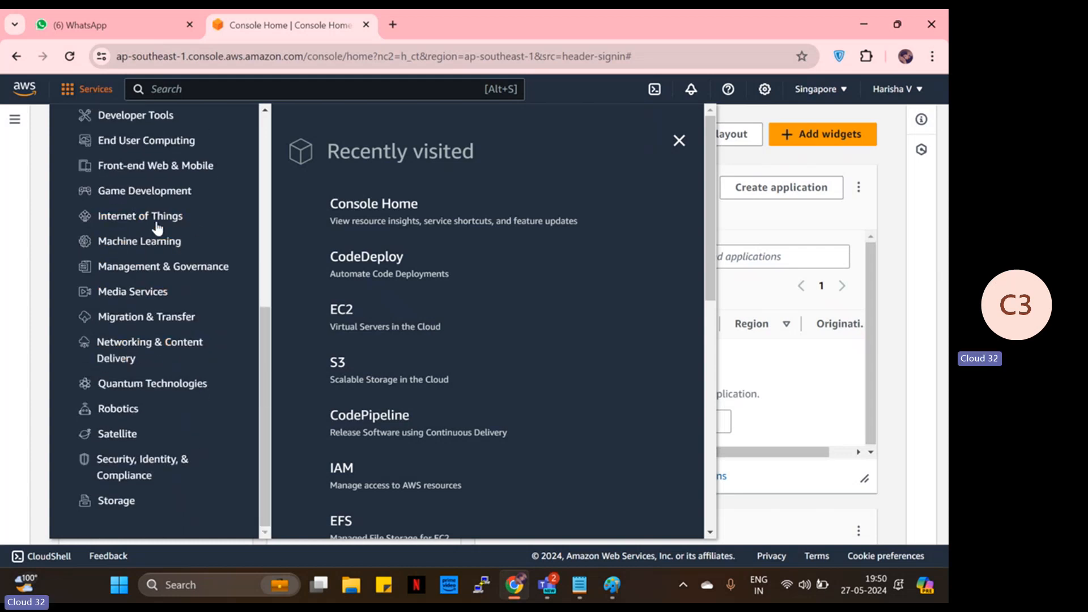
{"action": "left_click", "coordinate": [113, 295]}
{"action": "scroll", "coordinate": [443, 355], "scroll_direction": "up", "scroll_amount": 1}
{"action": "scroll", "coordinate": [188, 292], "scroll_direction": "up", "scroll_amount": 5}
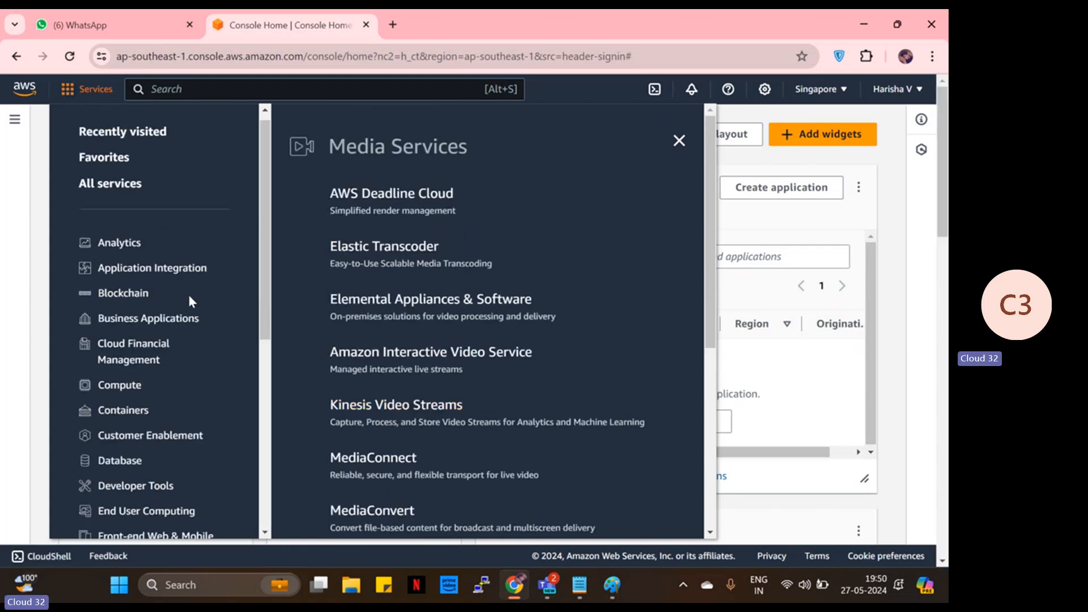
{"action": "scroll", "coordinate": [187, 281], "scroll_direction": "down", "scroll_amount": 4}
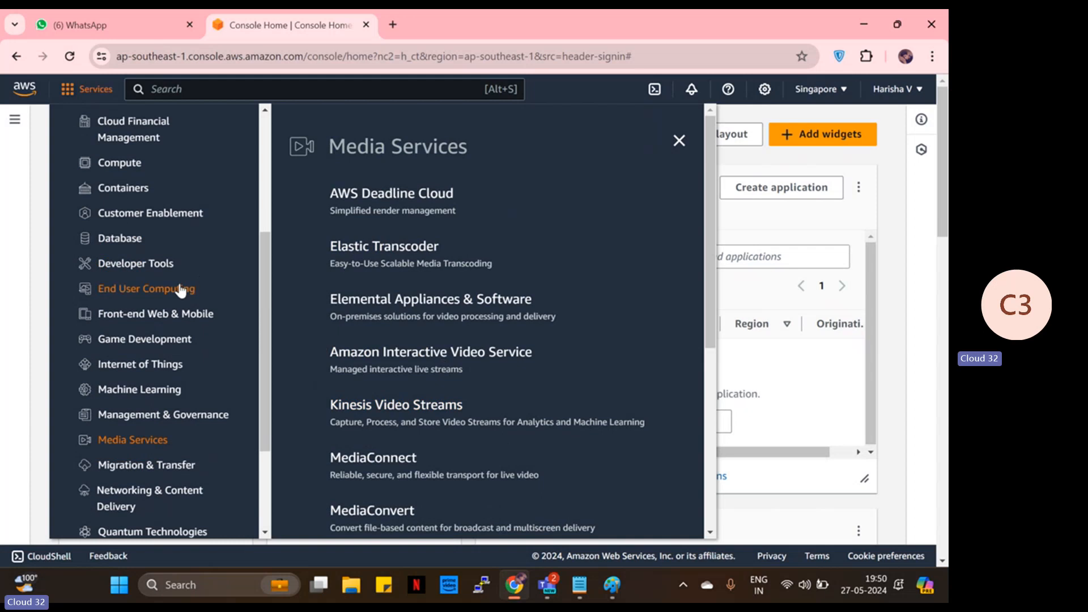
{"action": "scroll", "coordinate": [158, 339], "scroll_direction": "down", "scroll_amount": 3}
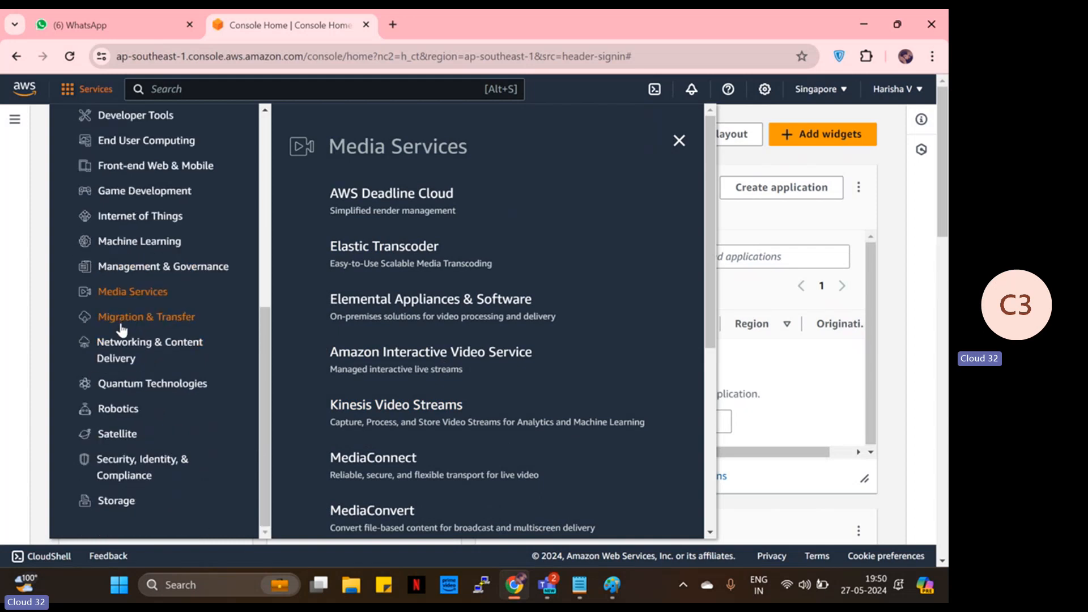
- Browse Machine Learning, Internet of Things and Quantum Technologies, then list the Compute services
{"action": "left_click", "coordinate": [114, 242]}
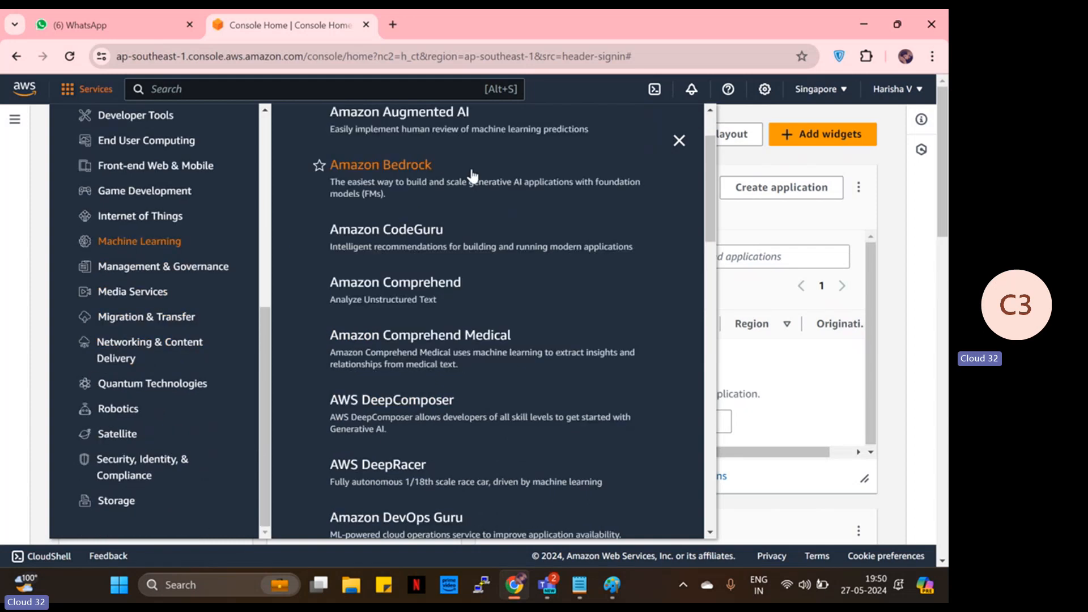
{"action": "scroll", "coordinate": [452, 255], "scroll_direction": "down", "scroll_amount": 7}
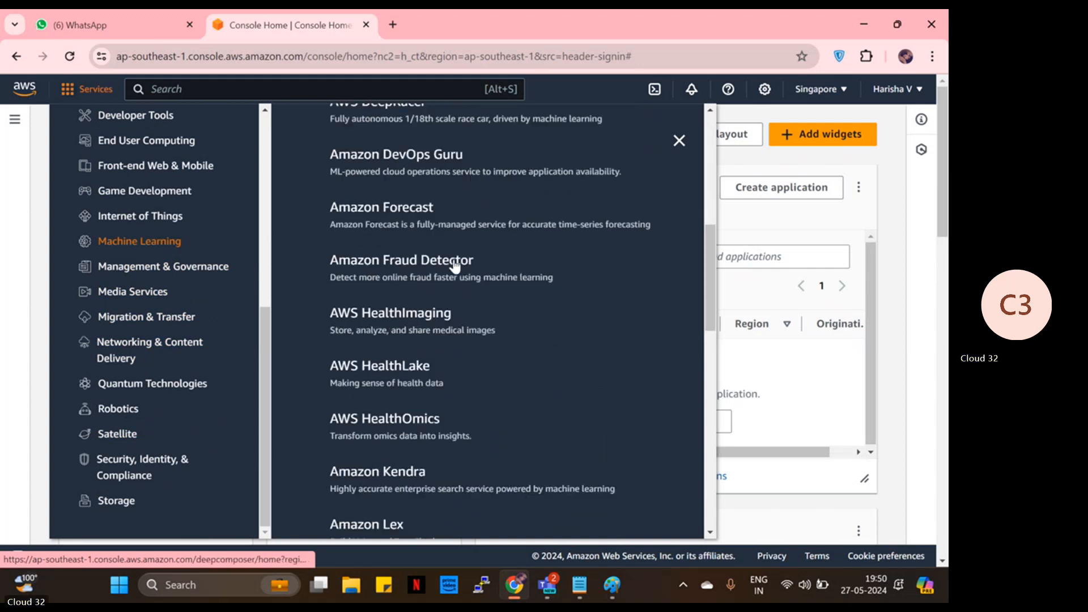
{"action": "left_click", "coordinate": [149, 219]}
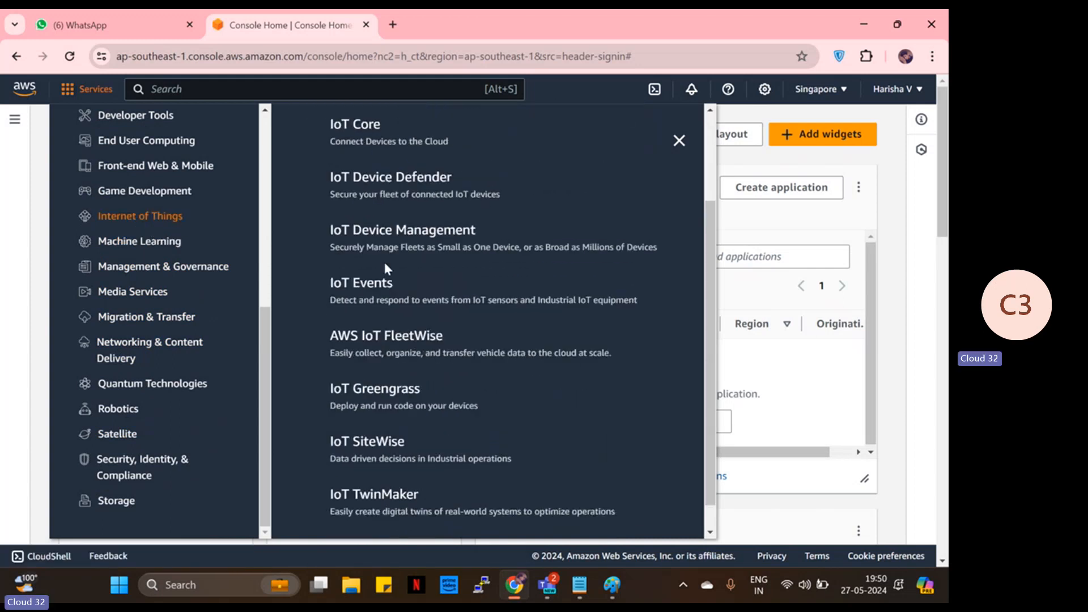
{"action": "scroll", "coordinate": [388, 264], "scroll_direction": "down", "scroll_amount": 3}
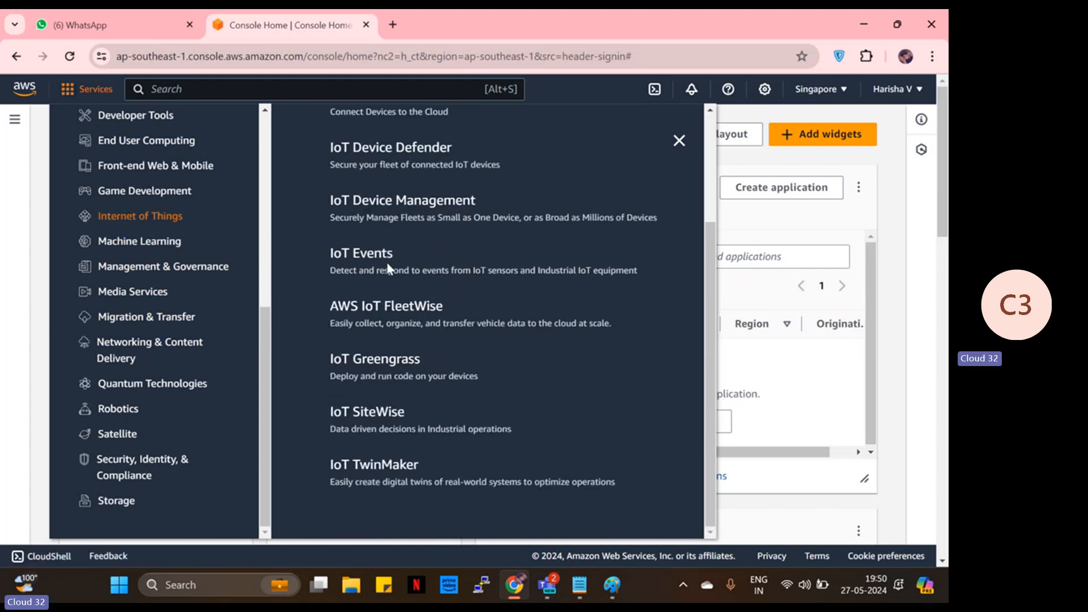
{"action": "left_click", "coordinate": [175, 383]}
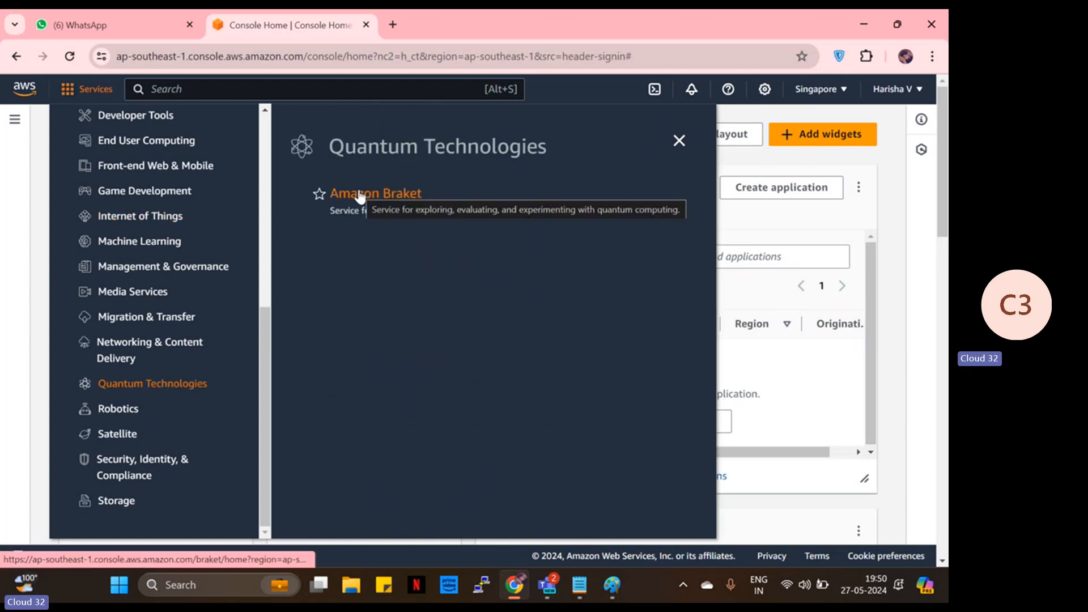
{"action": "scroll", "coordinate": [170, 269], "scroll_direction": "up", "scroll_amount": 4}
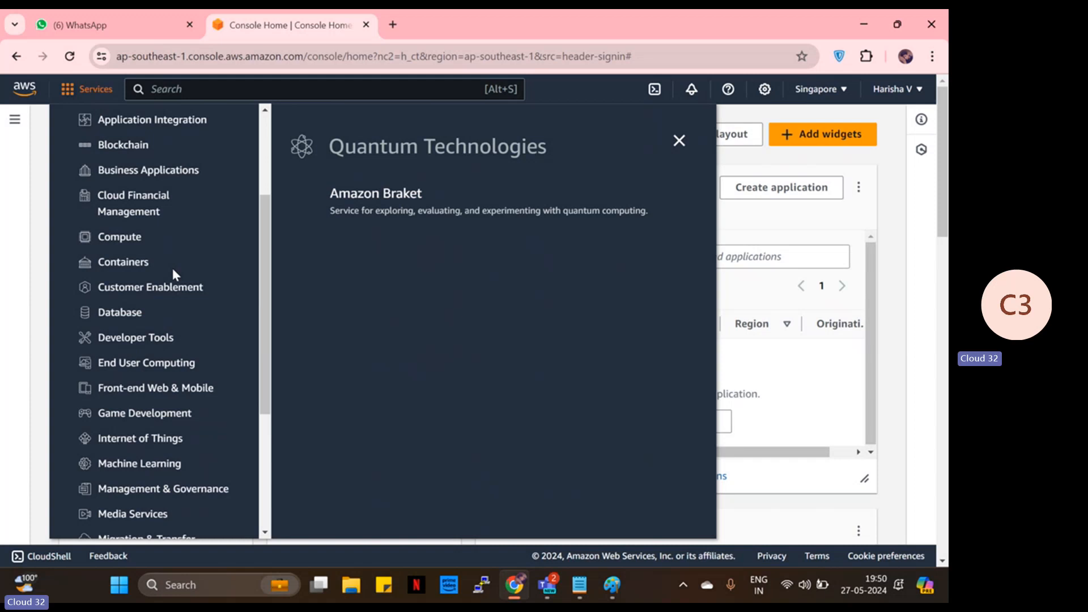
{"action": "scroll", "coordinate": [172, 274], "scroll_direction": "up", "scroll_amount": 3}
{"action": "scroll", "coordinate": [170, 283], "scroll_direction": "down", "scroll_amount": 2}
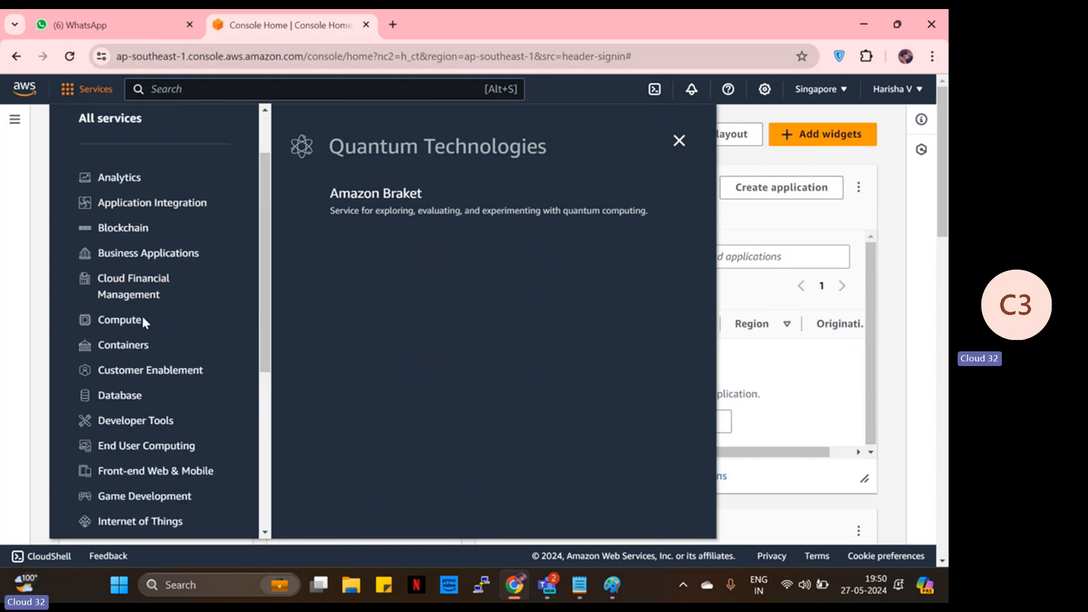
{"action": "left_click", "coordinate": [125, 324]}
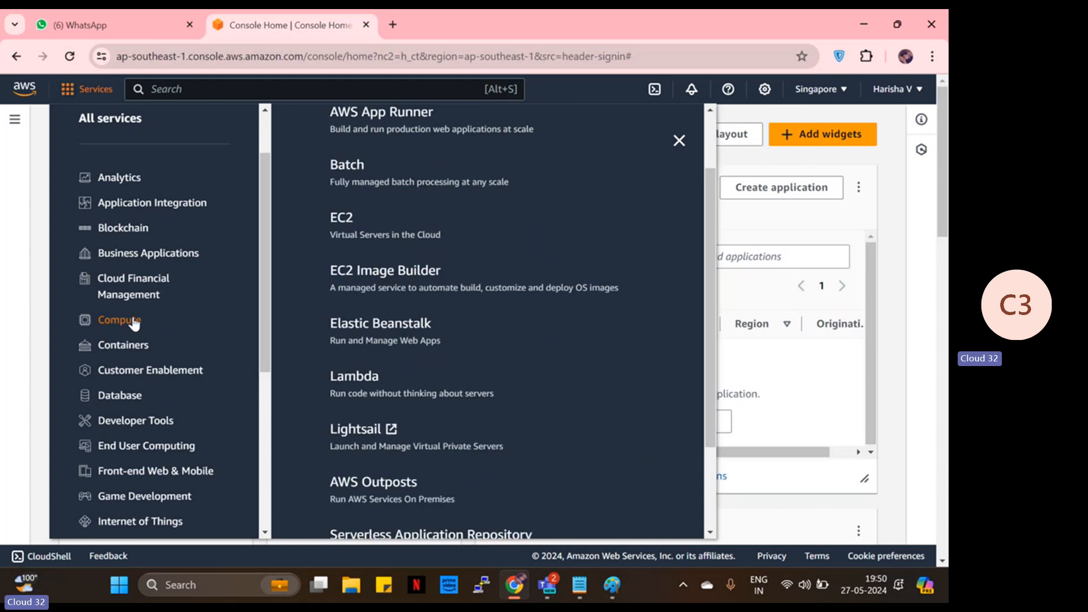
- Open EC2 from the Compute list and go to its Instances page
{"action": "left_click", "coordinate": [343, 223]}
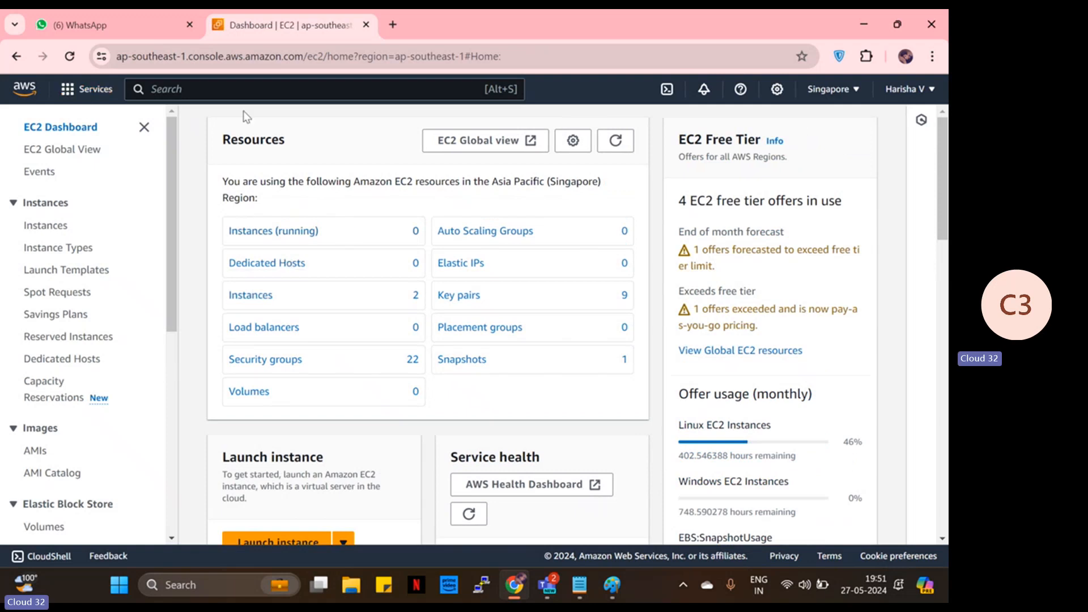
{"action": "left_click", "coordinate": [261, 293]}
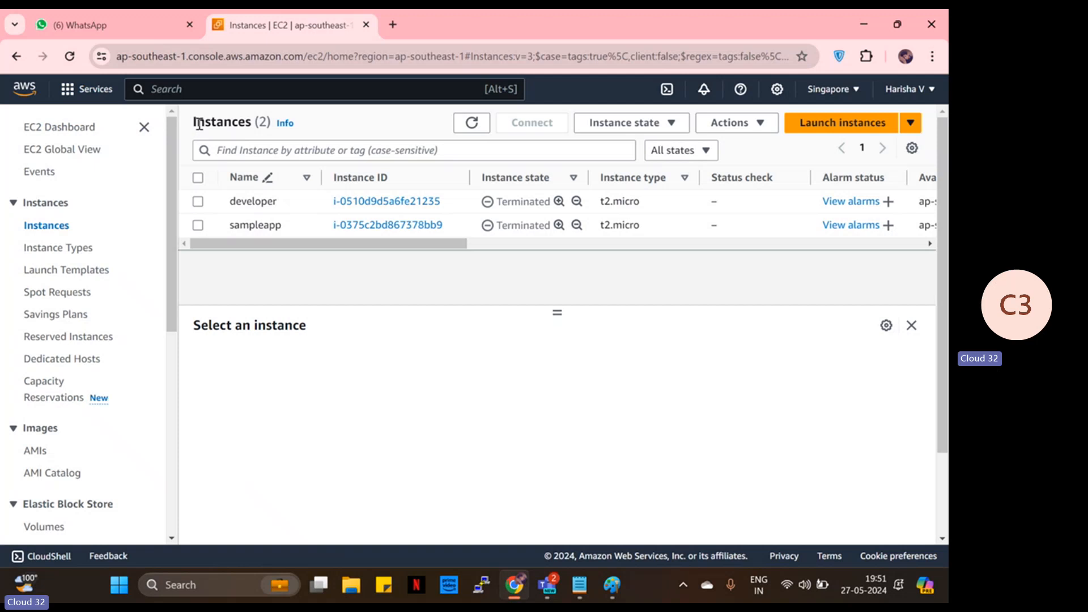
- Refresh the Instances list twice until only the terminated sampleapp t2.micro instance remains
{"action": "left_click_drag", "start_coordinate": [196, 121], "coordinate": [250, 140]}
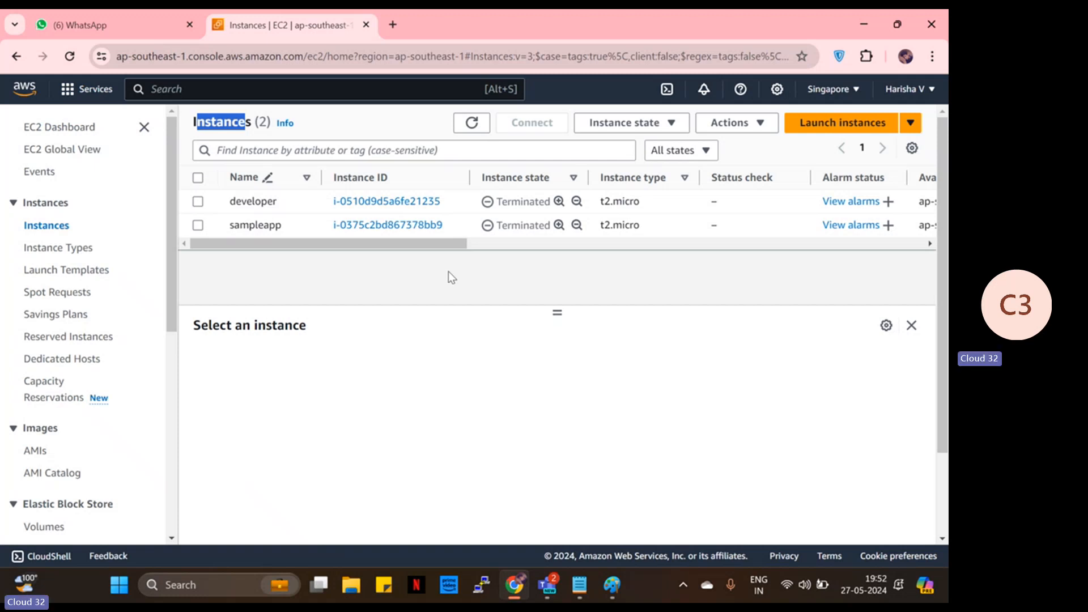
{"action": "left_click", "coordinate": [470, 122]}
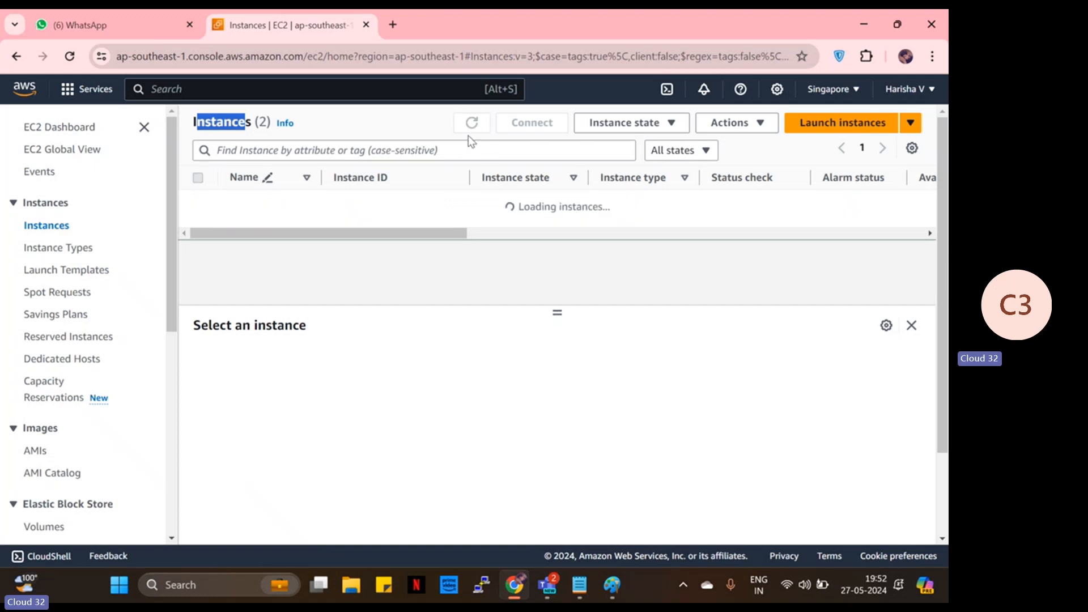
{"action": "left_click", "coordinate": [456, 293]}
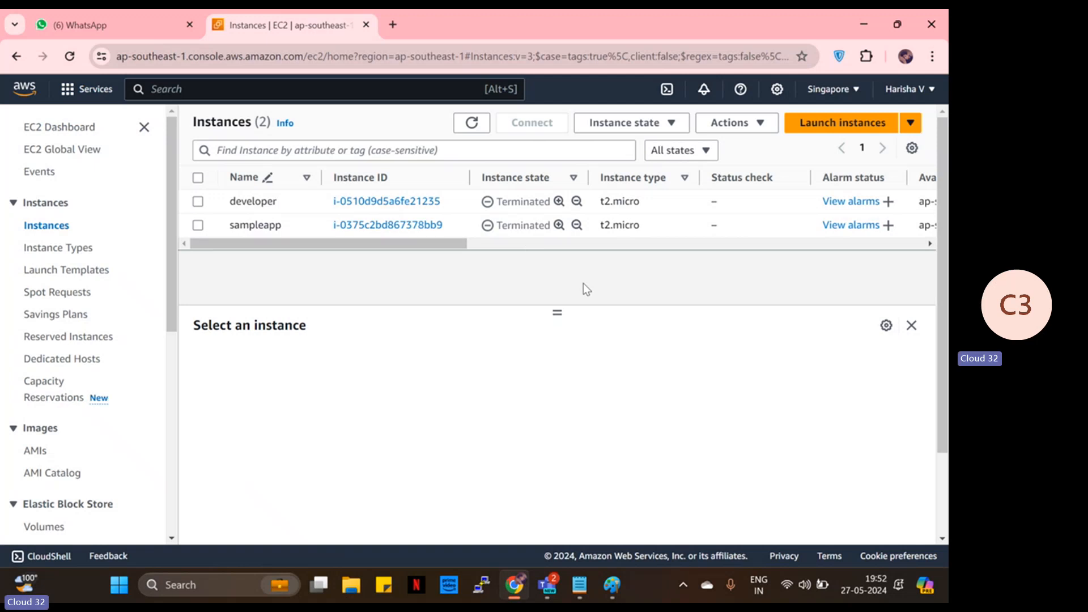
{"action": "left_click", "coordinate": [470, 134]}
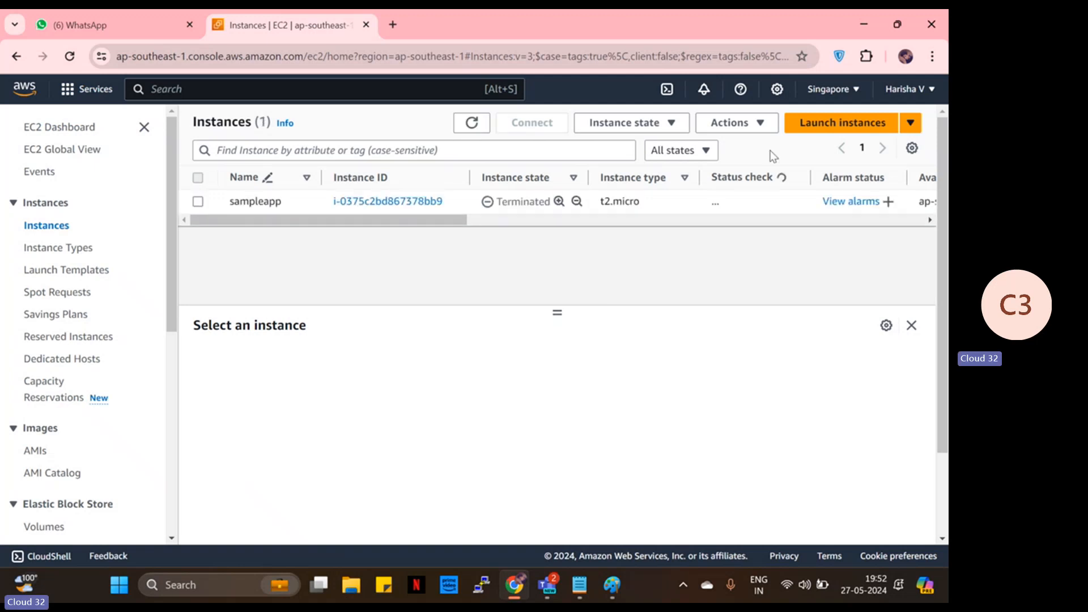
- Start a new EC2 instance launch and put the cursor in its empty Name field
{"action": "left_click", "coordinate": [876, 127]}
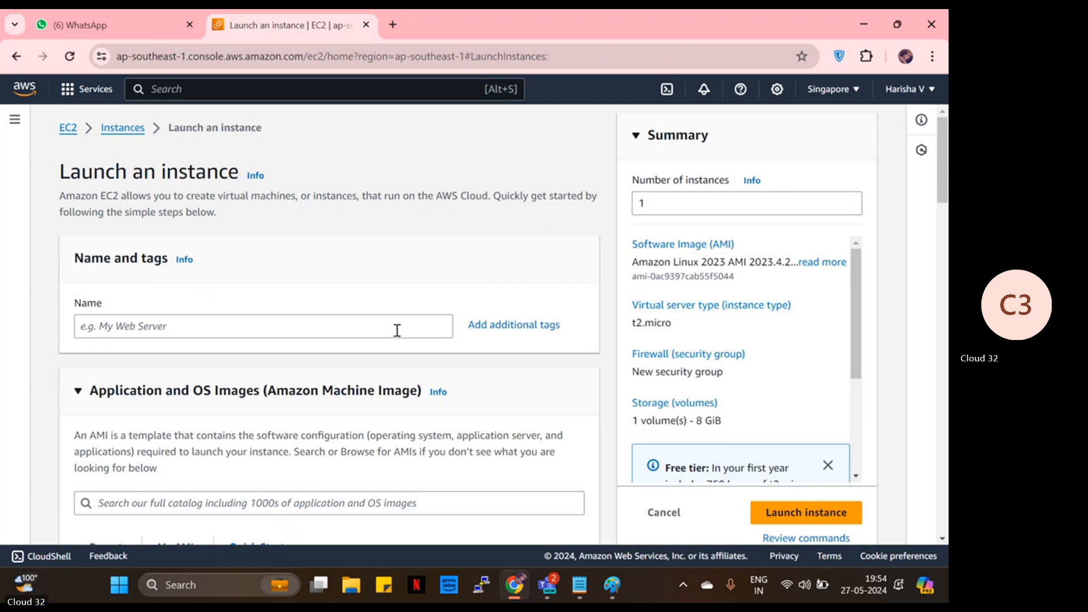
{"action": "scroll", "coordinate": [344, 309], "scroll_direction": "down", "scroll_amount": 1}
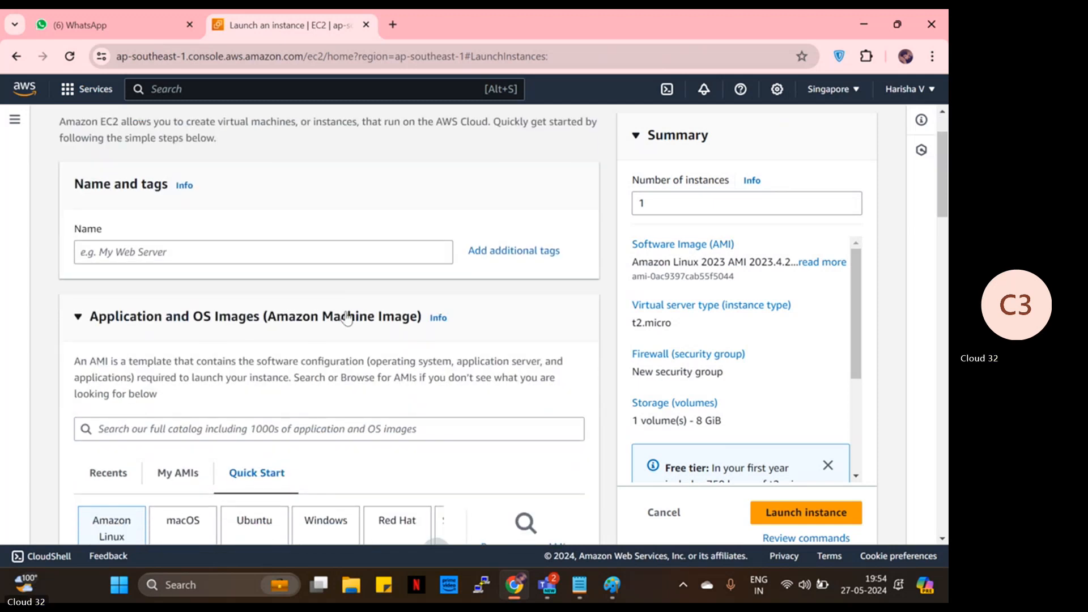
{"action": "scroll", "coordinate": [283, 283], "scroll_direction": "up", "scroll_amount": 1}
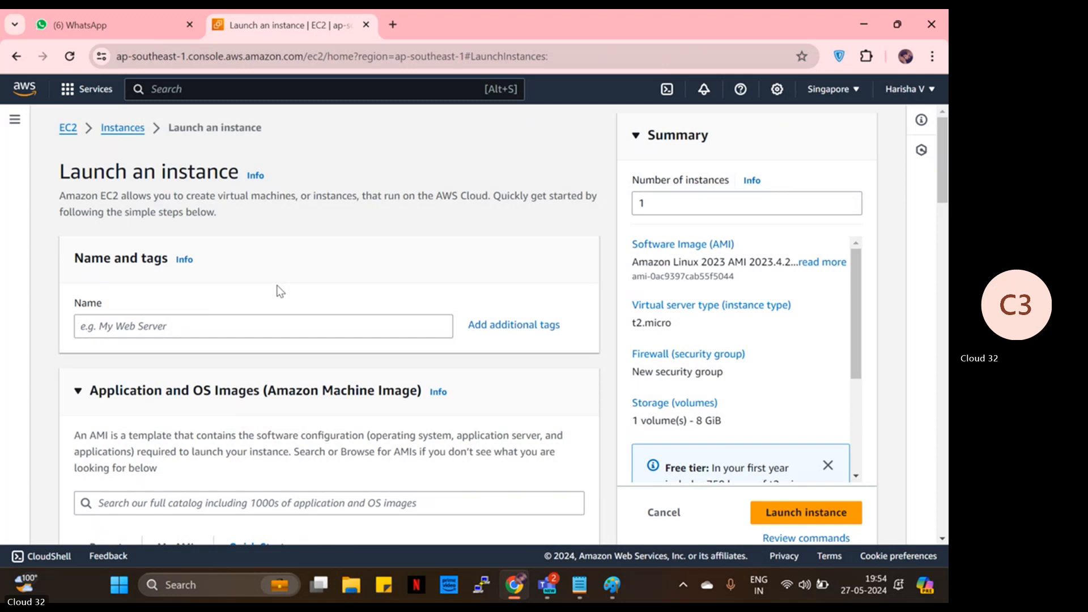
{"action": "left_click", "coordinate": [278, 331]}
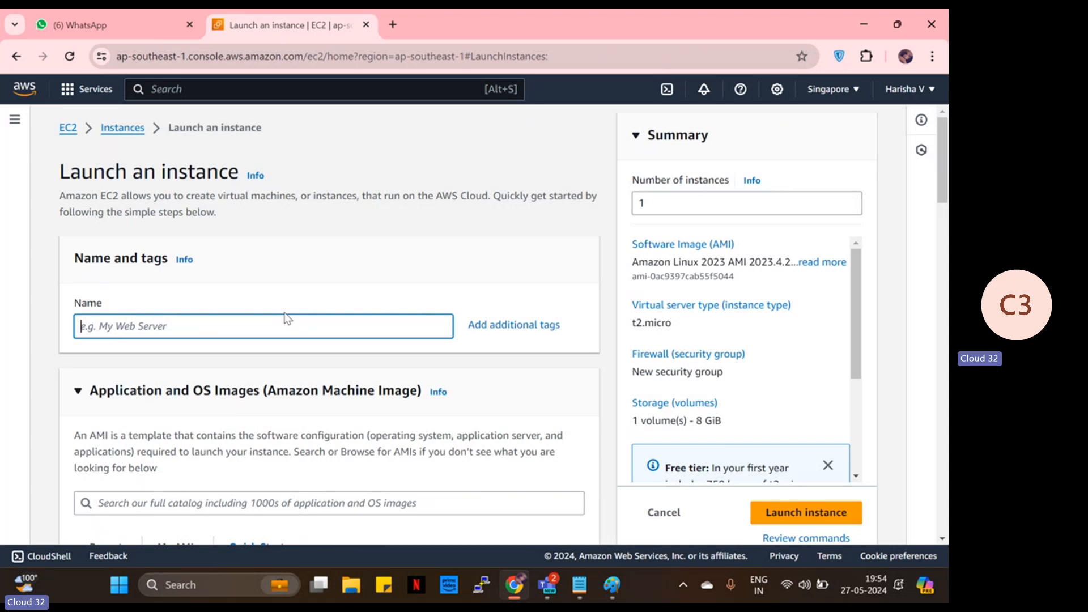
- Enter 'windows' as the instance name, correcting a mistyped character
{"action": "type", "text": "7"}
{"action": "key", "text": "BackSpace"}
{"action": "type", "text": "windows"}
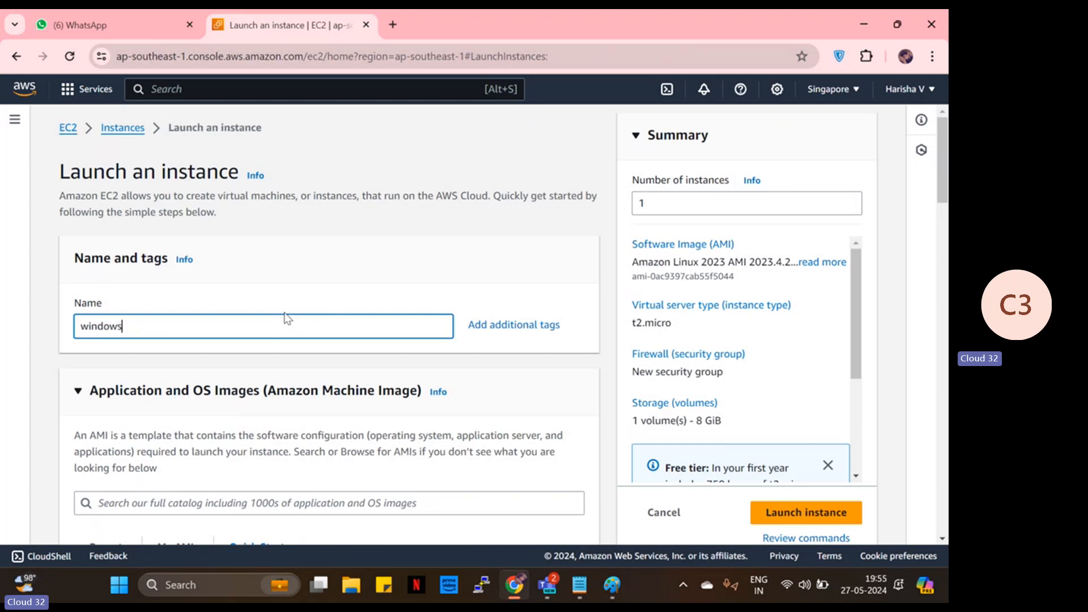
- Page back and forth through the Quick Start operating system tiles
{"action": "scroll", "coordinate": [284, 318], "scroll_direction": "down", "scroll_amount": 3}
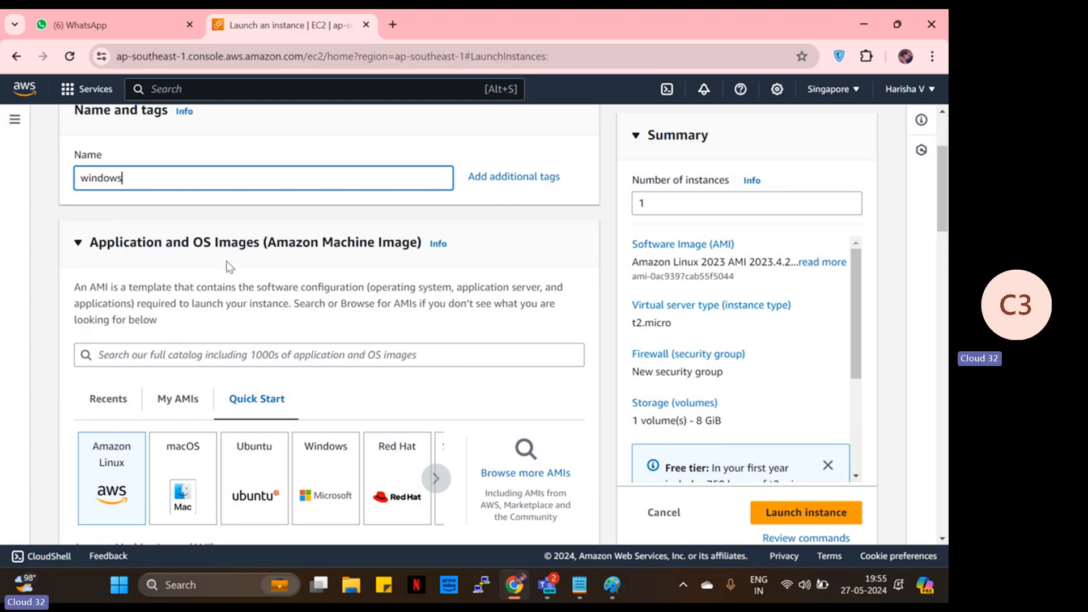
{"action": "scroll", "coordinate": [229, 267], "scroll_direction": "down", "scroll_amount": 3}
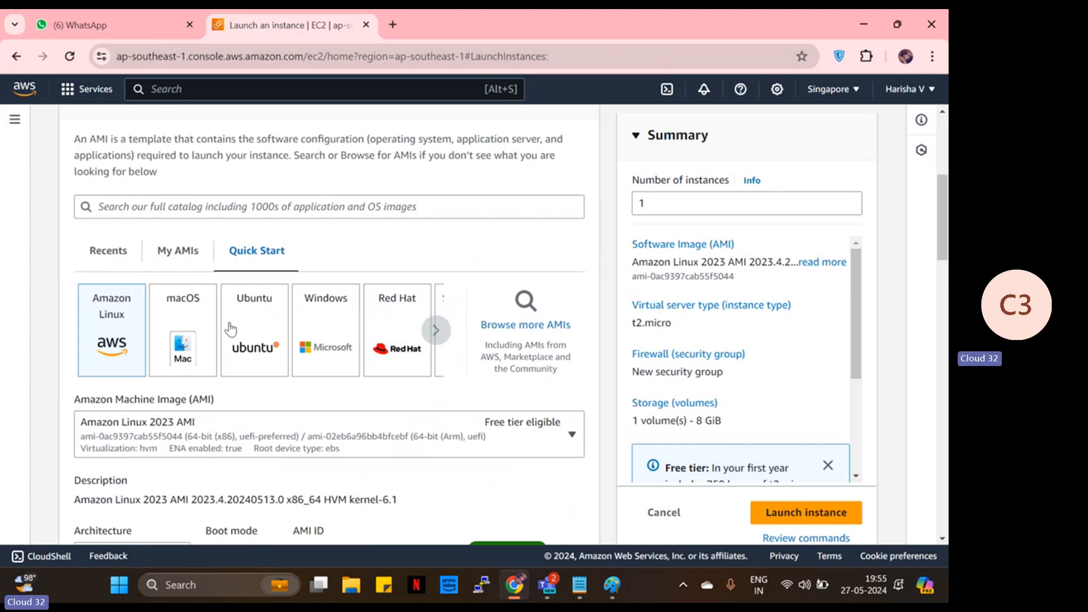
{"action": "left_click", "coordinate": [436, 330]}
{"action": "left_click", "coordinate": [441, 334]}
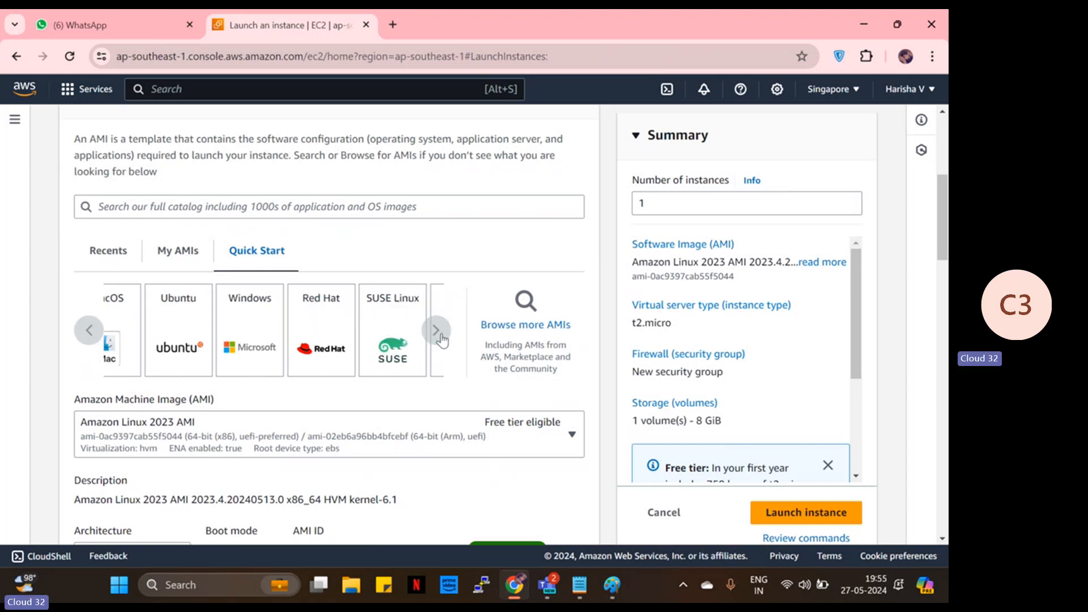
{"action": "left_click", "coordinate": [89, 330]}
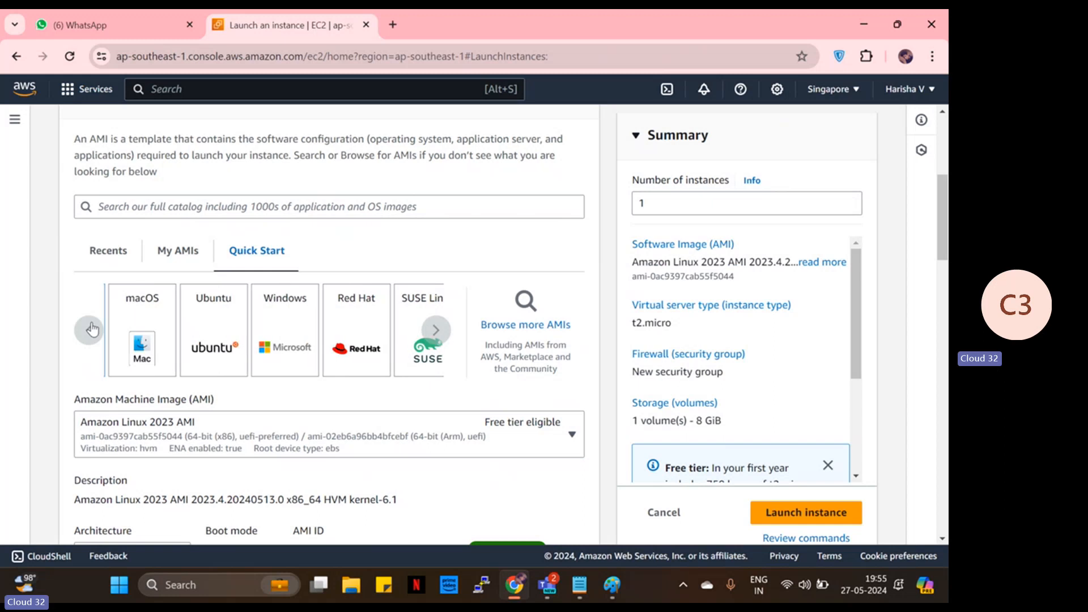
{"action": "left_click", "coordinate": [91, 330]}
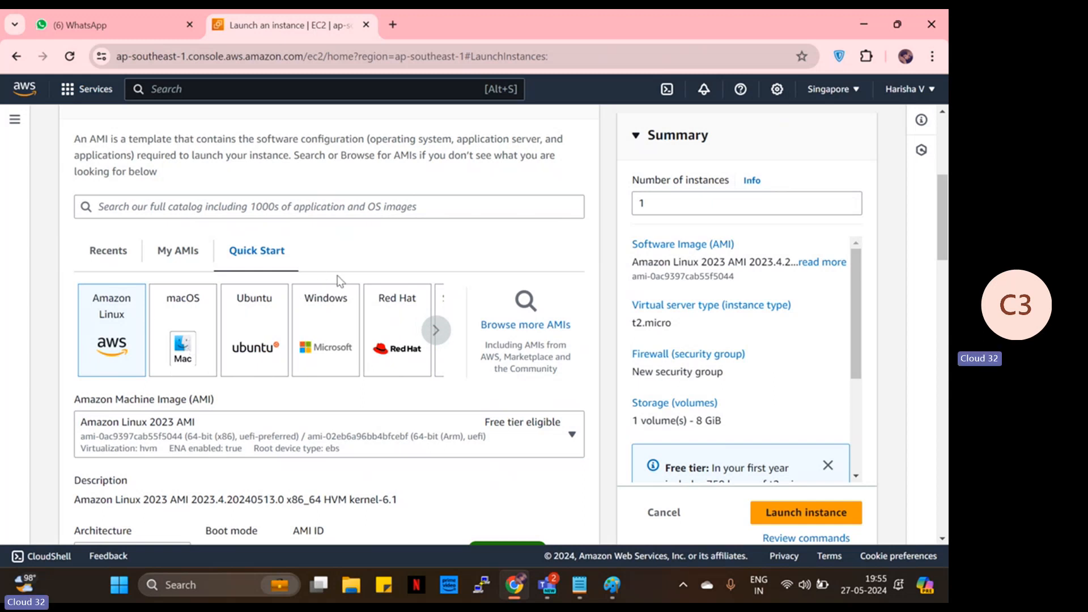
{"action": "left_click", "coordinate": [442, 333]}
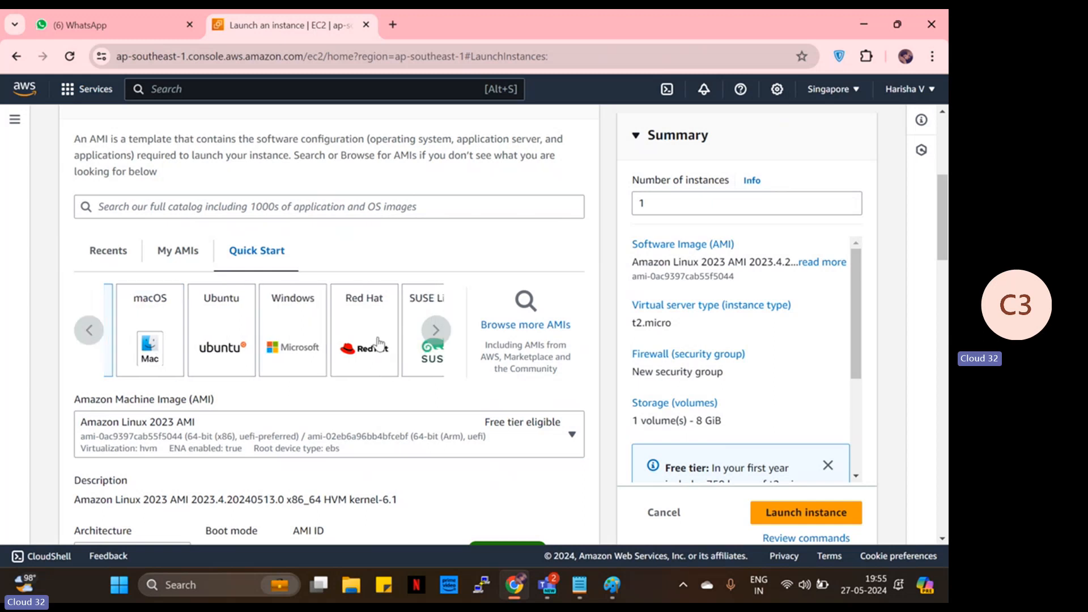
{"action": "left_click", "coordinate": [94, 318]}
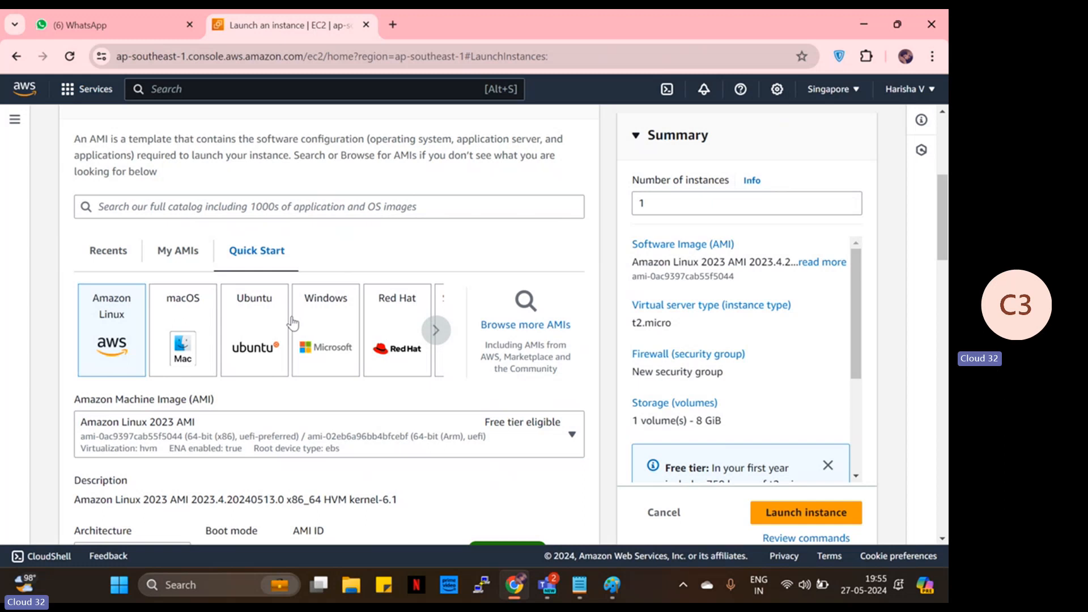
{"action": "left_click", "coordinate": [442, 333]}
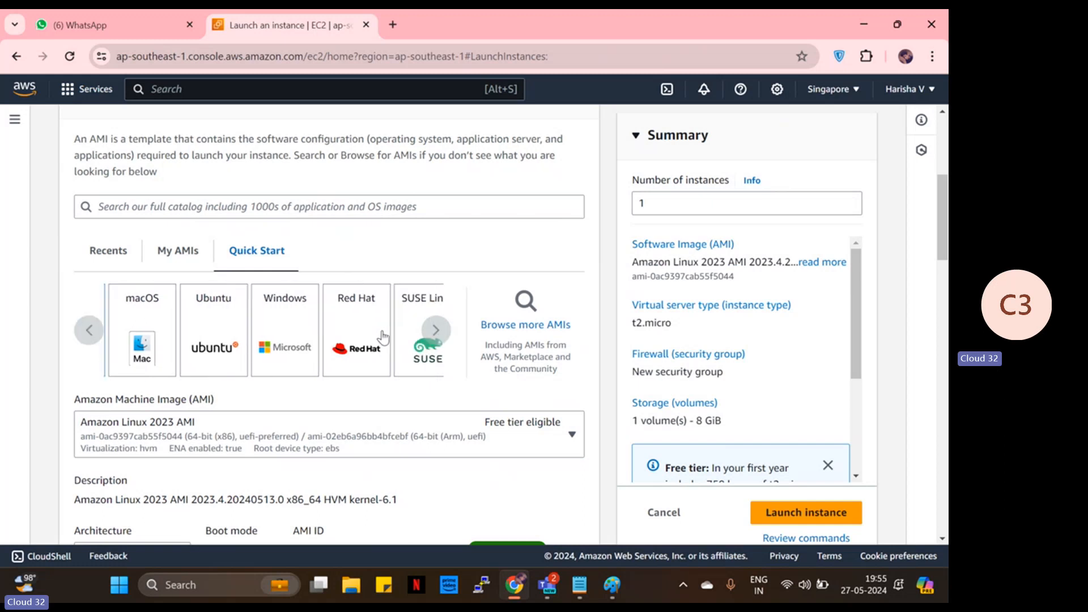
{"action": "left_click", "coordinate": [98, 336]}
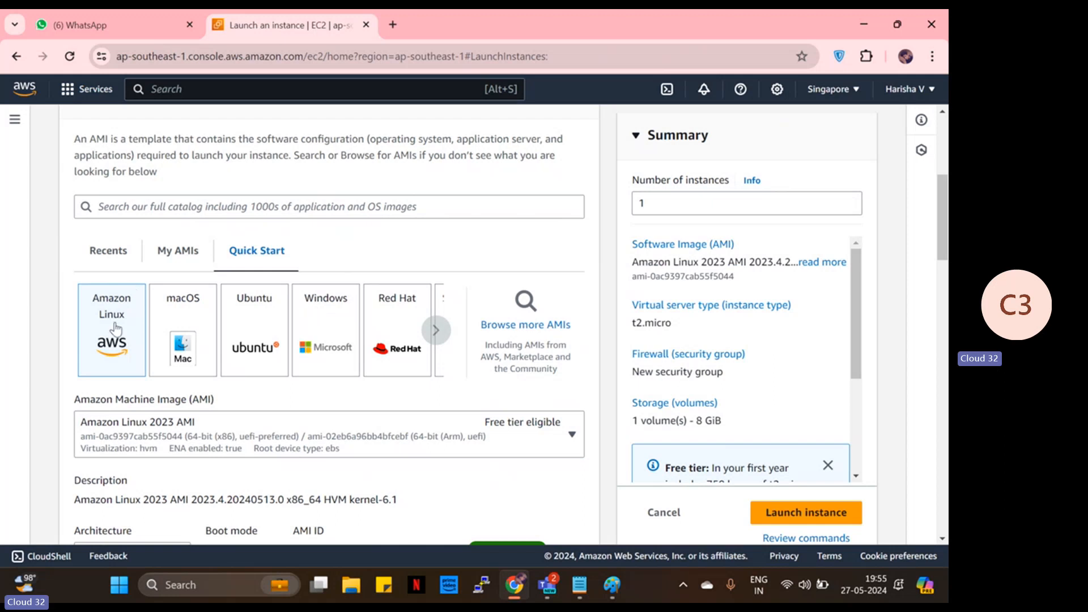
{"action": "left_click", "coordinate": [332, 310]}
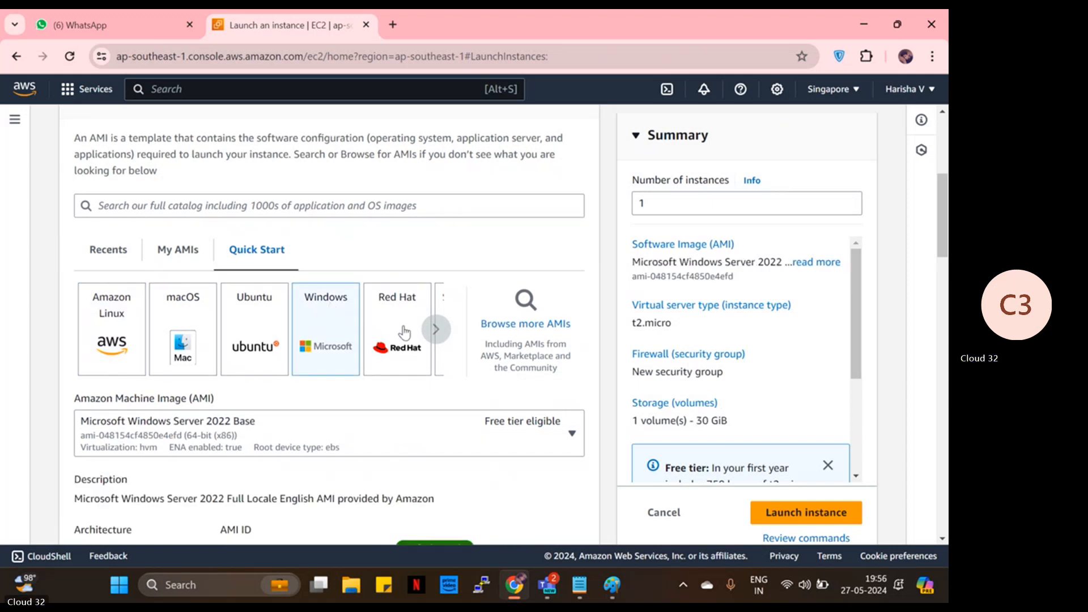
{"action": "scroll", "coordinate": [404, 333], "scroll_direction": "down", "scroll_amount": 1}
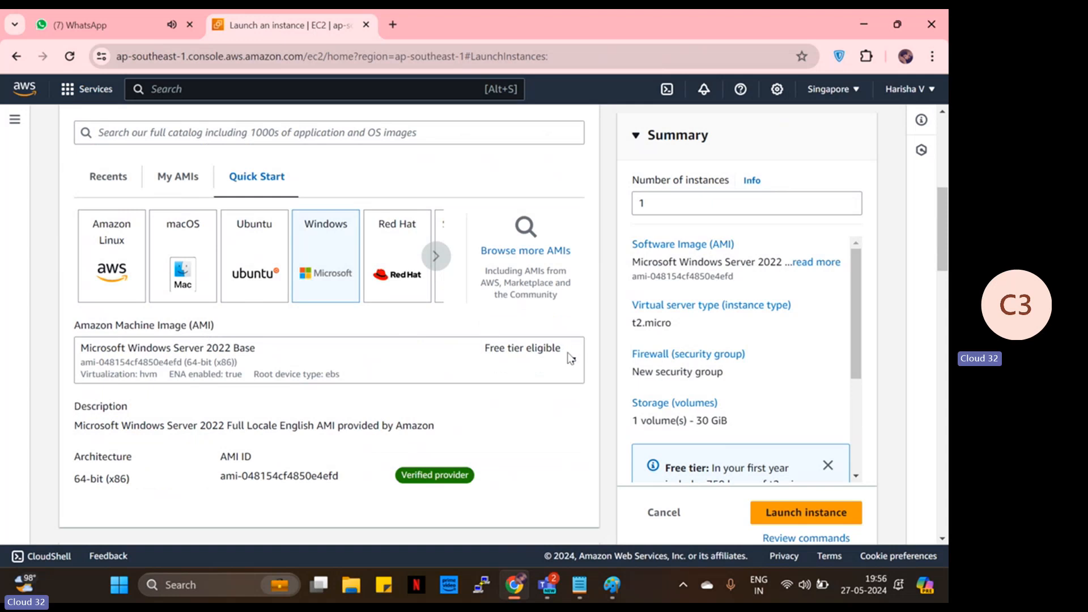
{"action": "left_click", "coordinate": [541, 367]}
{"action": "scroll", "coordinate": [453, 289], "scroll_direction": "down", "scroll_amount": 2}
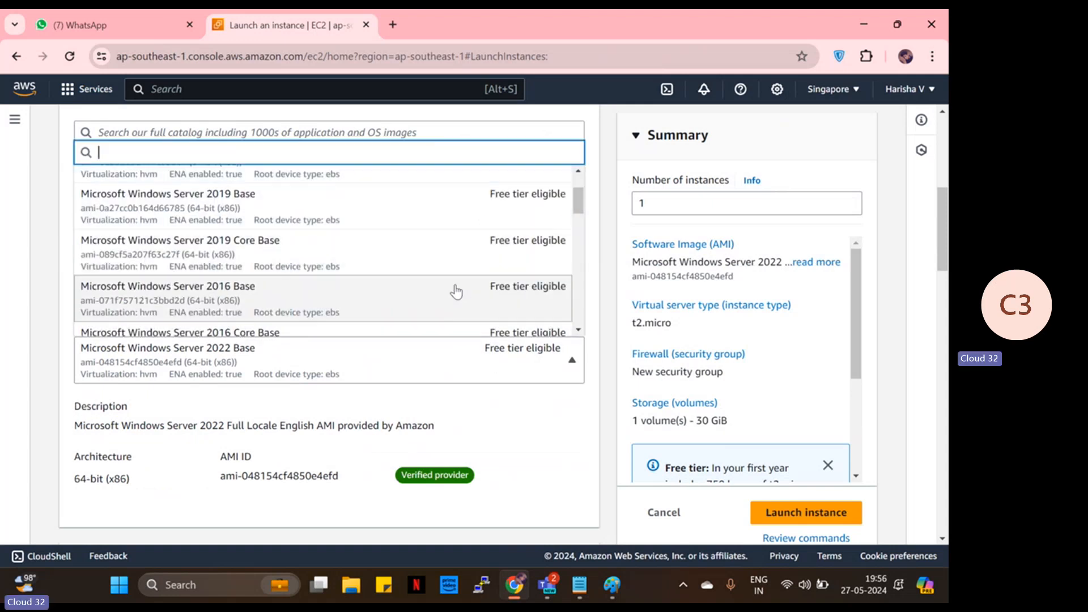
{"action": "scroll", "coordinate": [456, 282], "scroll_direction": "up", "scroll_amount": 1}
{"action": "scroll", "coordinate": [455, 282], "scroll_direction": "down", "scroll_amount": 5}
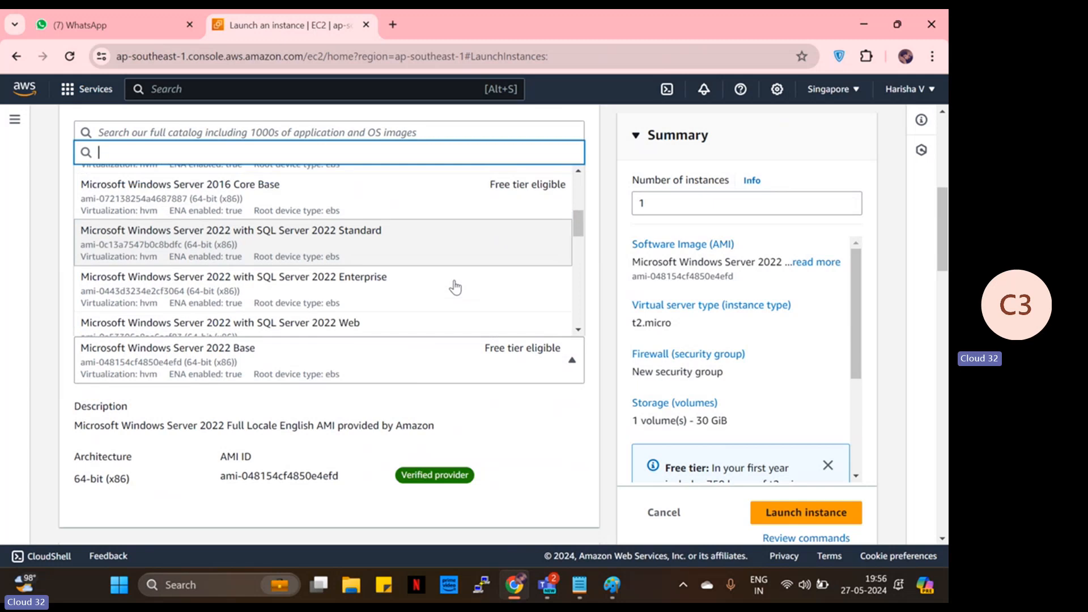
{"action": "scroll", "coordinate": [351, 286], "scroll_direction": "down", "scroll_amount": 1}
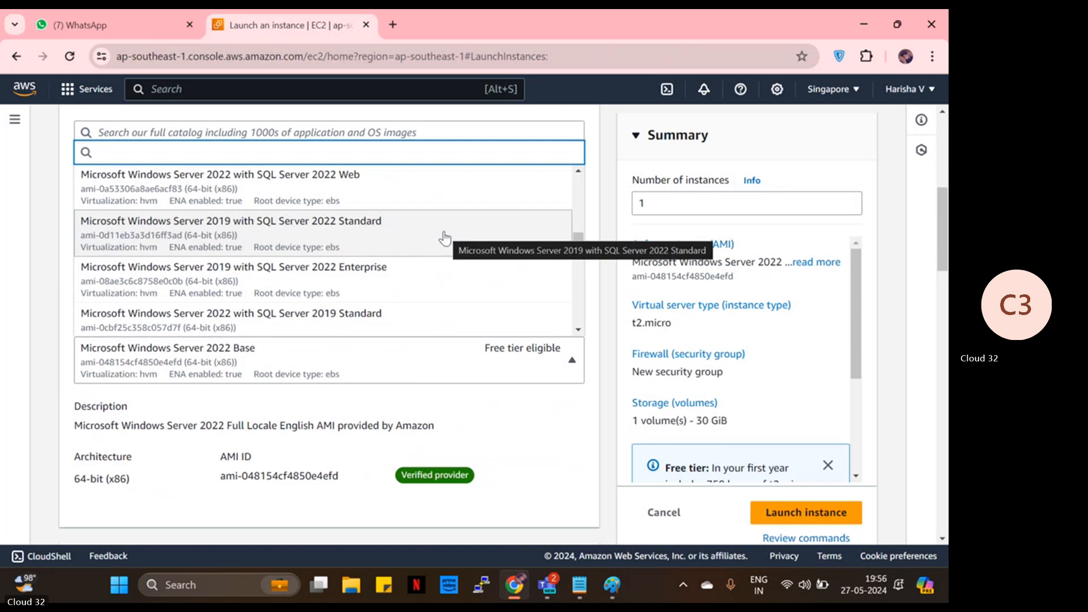
{"action": "left_click", "coordinate": [514, 365]}
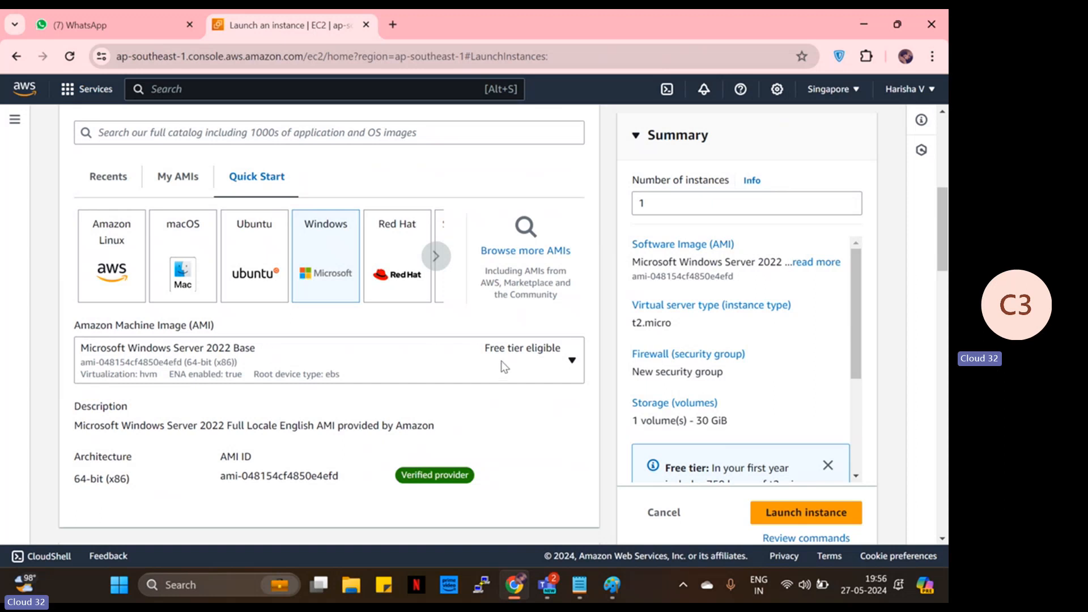
{"action": "scroll", "coordinate": [551, 362], "scroll_direction": "down", "scroll_amount": 6}
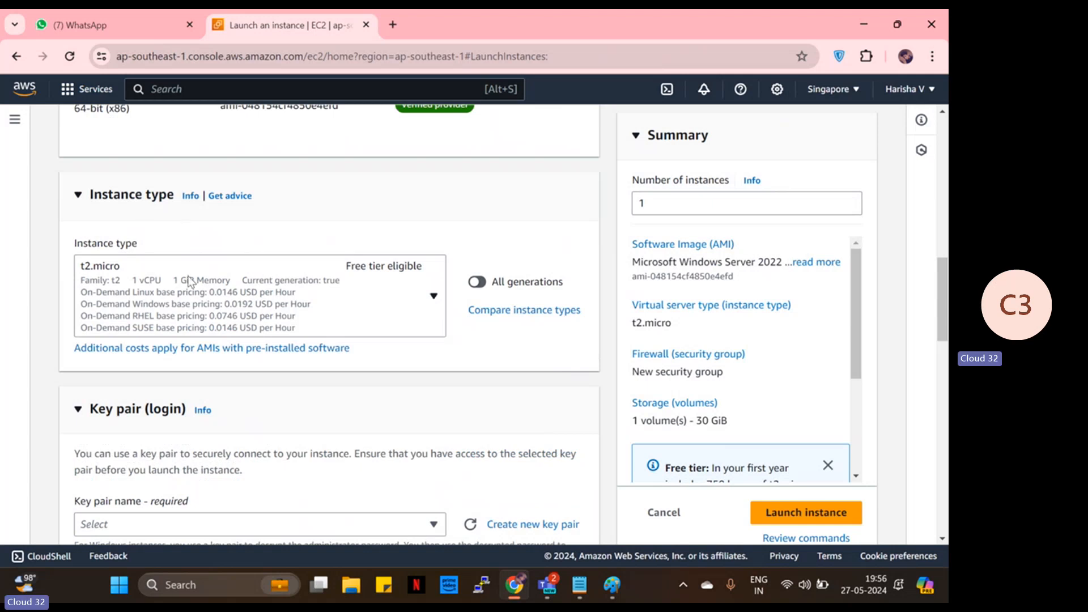
{"action": "scroll", "coordinate": [188, 276], "scroll_direction": "up", "scroll_amount": 5}
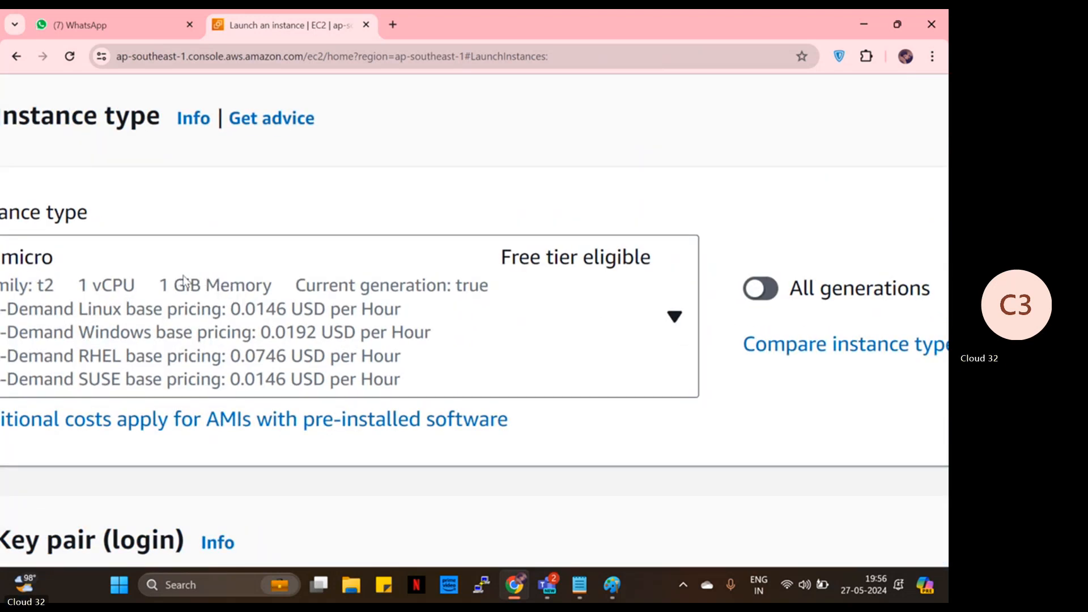
{"action": "scroll", "coordinate": [187, 271], "scroll_direction": "left", "scroll_amount": 5}
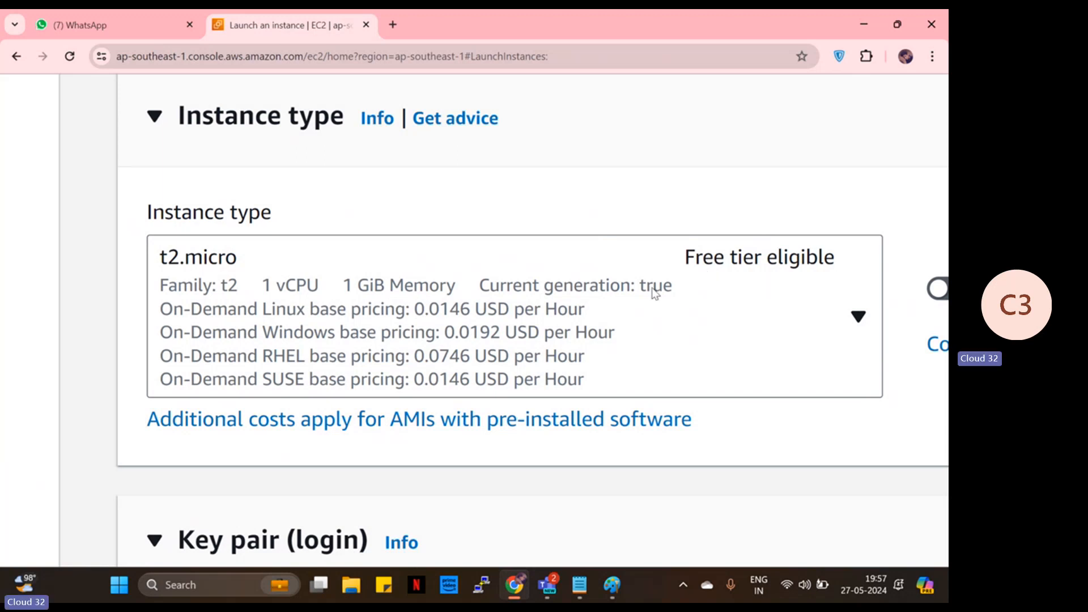
{"action": "key", "text": "ctrl+minus"}
{"action": "key", "text": "ctrl+minus"}
{"action": "key", "text": "ctrl+minus"}
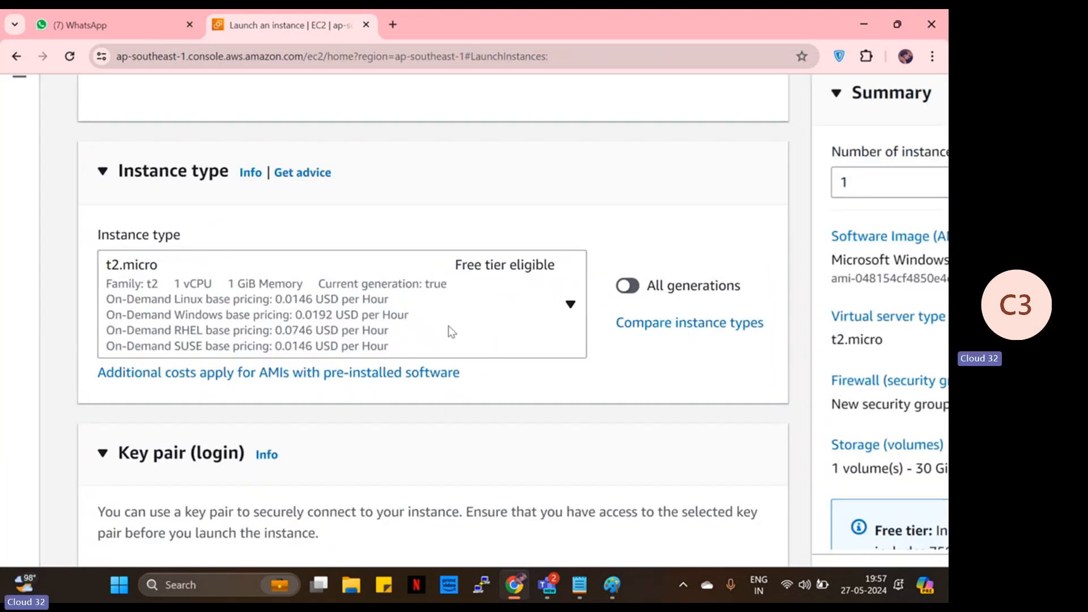
{"action": "key", "text": "ctrl+minus"}
{"action": "left_click", "coordinate": [346, 283]}
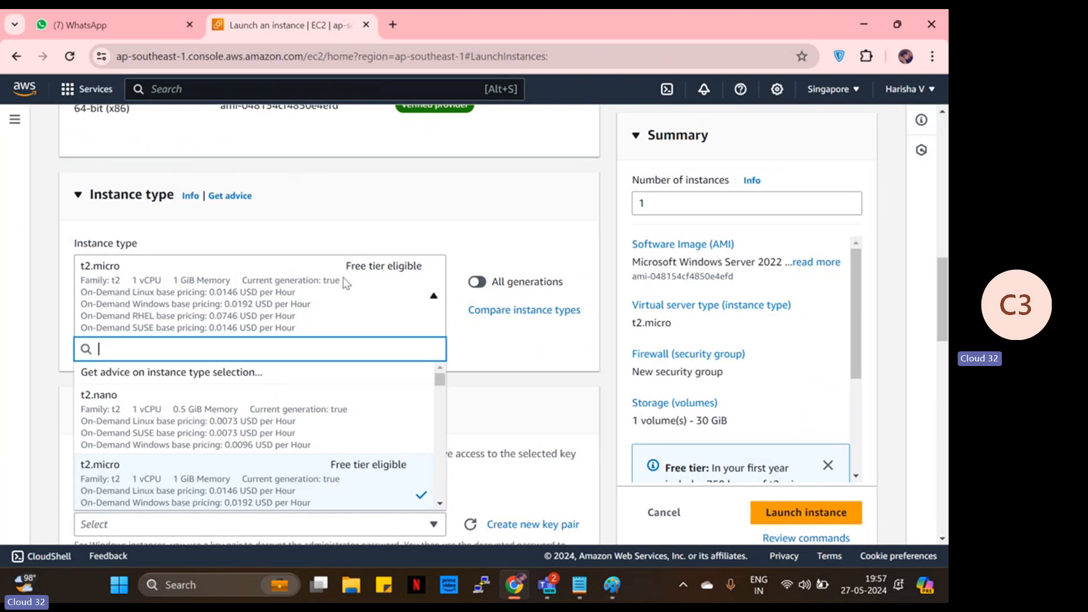
{"action": "scroll", "coordinate": [312, 438], "scroll_direction": "down", "scroll_amount": 4}
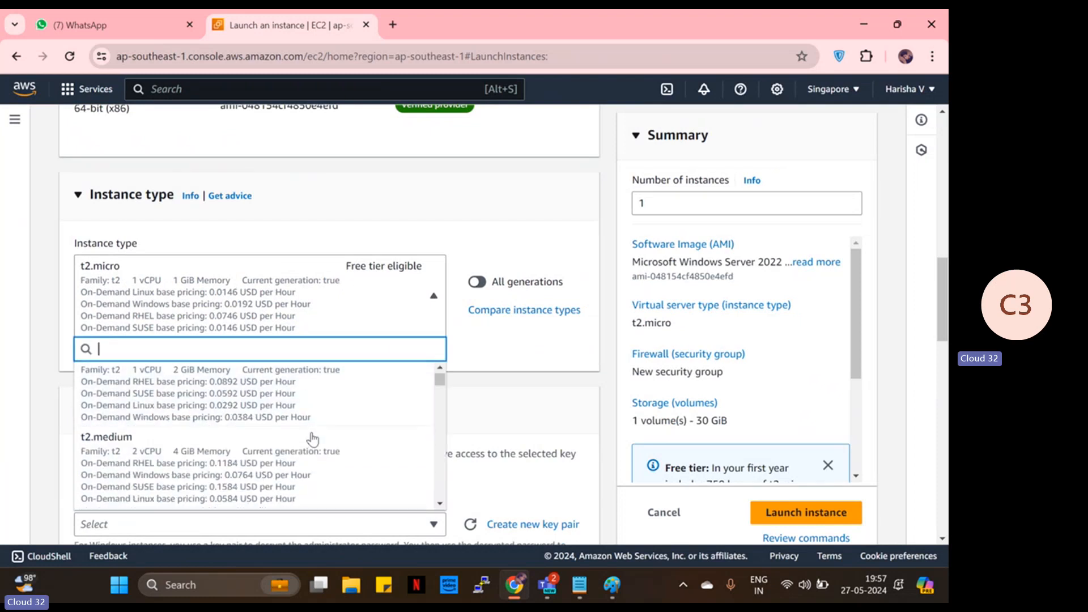
{"action": "scroll", "coordinate": [312, 439], "scroll_direction": "down", "scroll_amount": 3}
{"action": "scroll", "coordinate": [313, 439], "scroll_direction": "up", "scroll_amount": 2}
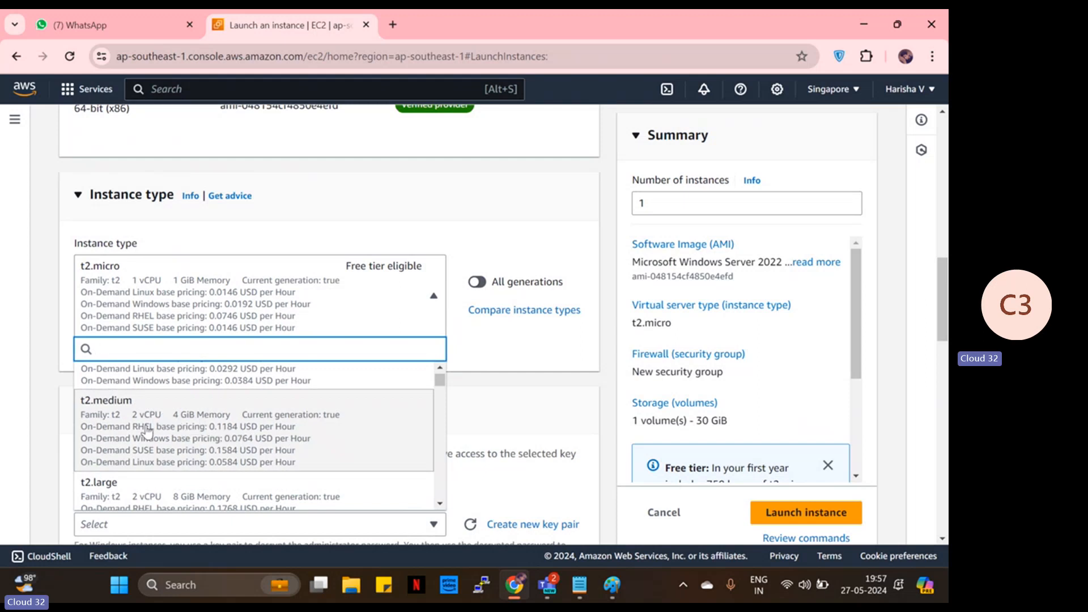
{"action": "scroll", "coordinate": [243, 433], "scroll_direction": "down", "scroll_amount": 1}
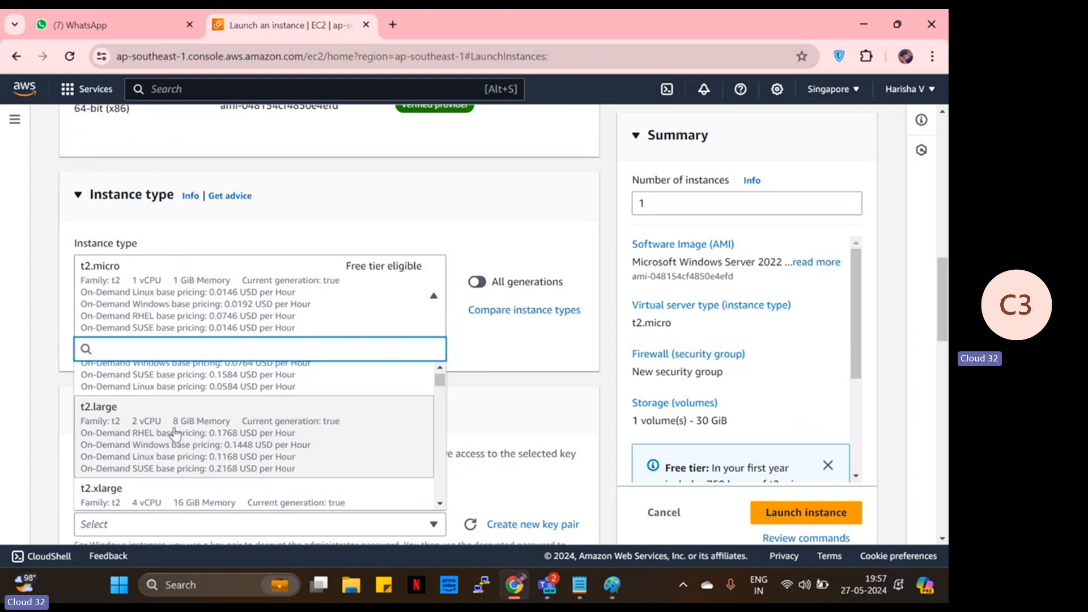
{"action": "scroll", "coordinate": [164, 444], "scroll_direction": "down", "scroll_amount": 1}
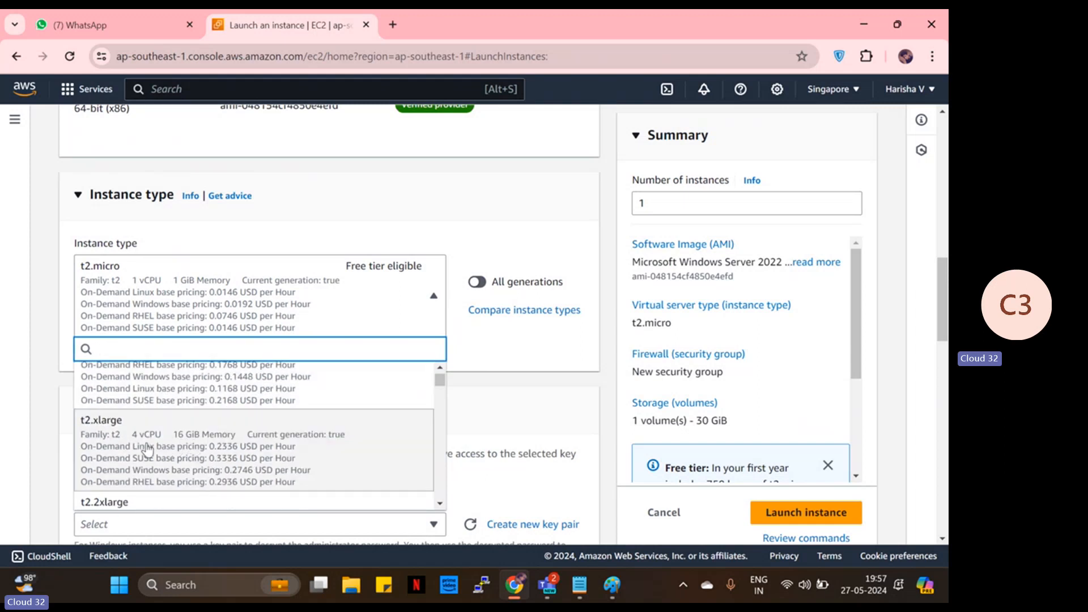
{"action": "scroll", "coordinate": [175, 459], "scroll_direction": "down", "scroll_amount": 2}
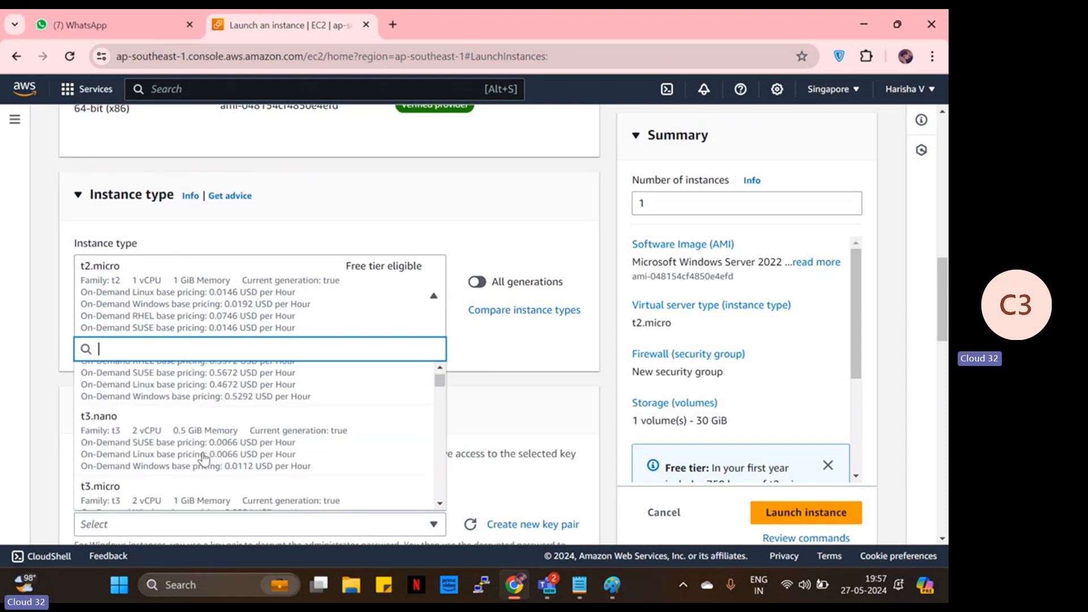
{"action": "scroll", "coordinate": [199, 457], "scroll_direction": "down", "scroll_amount": 2}
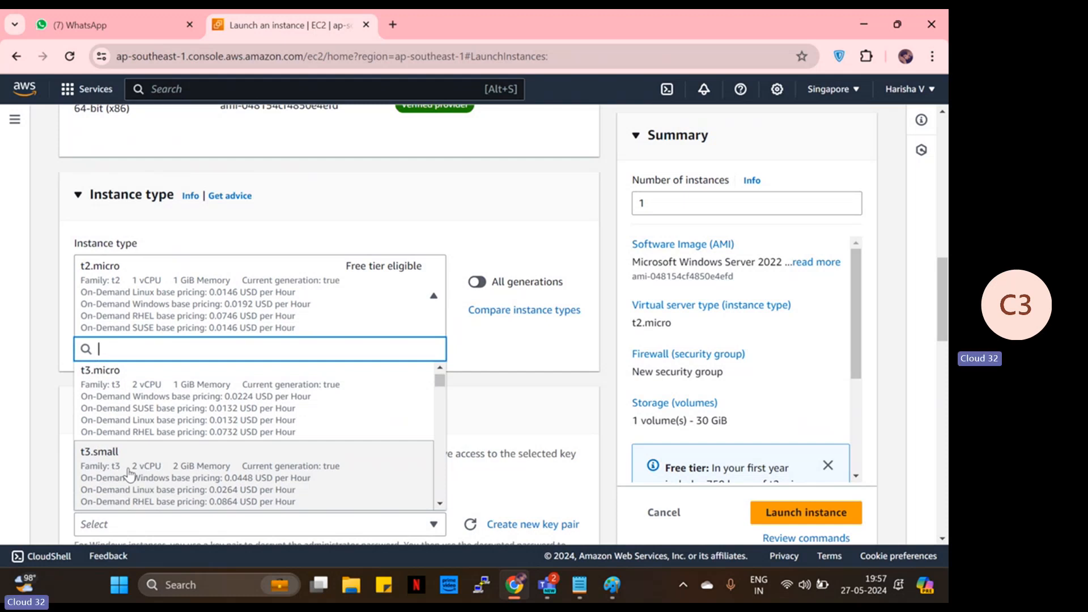
{"action": "scroll", "coordinate": [199, 462], "scroll_direction": "down", "scroll_amount": 5}
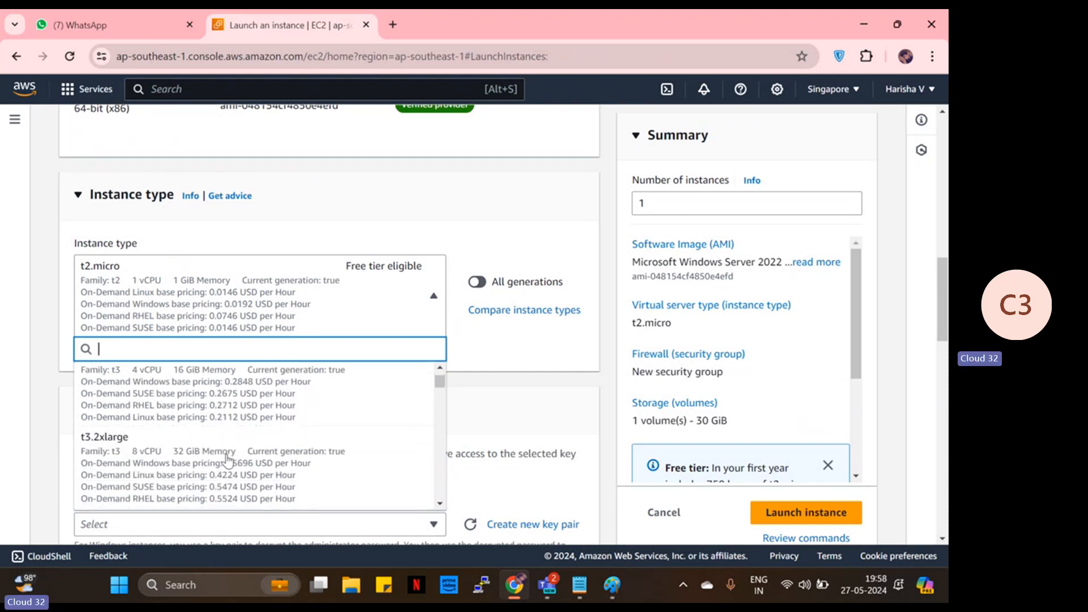
{"action": "scroll", "coordinate": [227, 459], "scroll_direction": "down", "scroll_amount": 5}
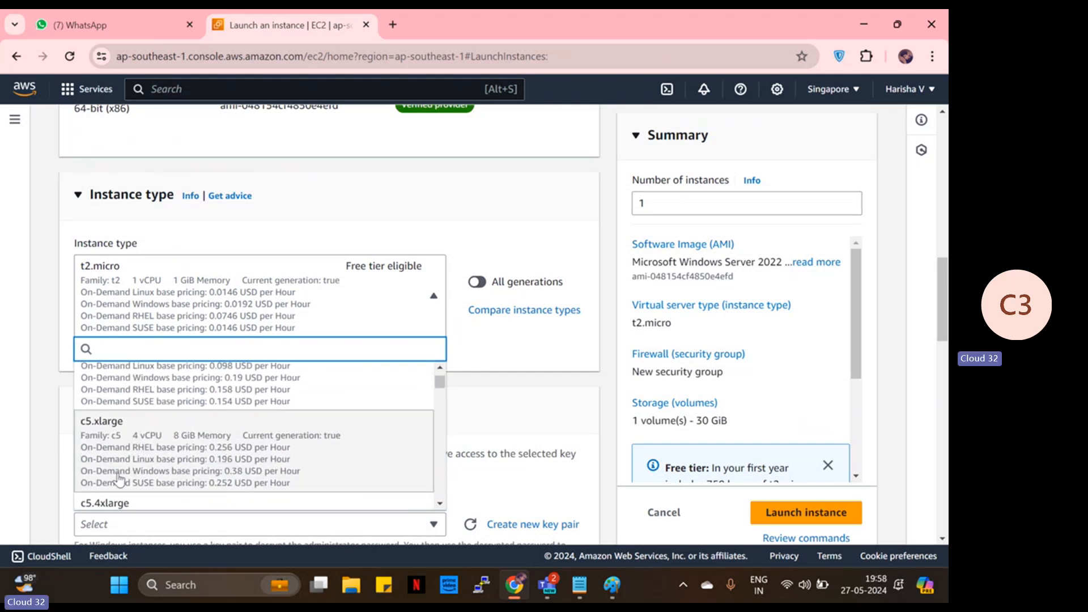
{"action": "scroll", "coordinate": [131, 471], "scroll_direction": "down", "scroll_amount": 3}
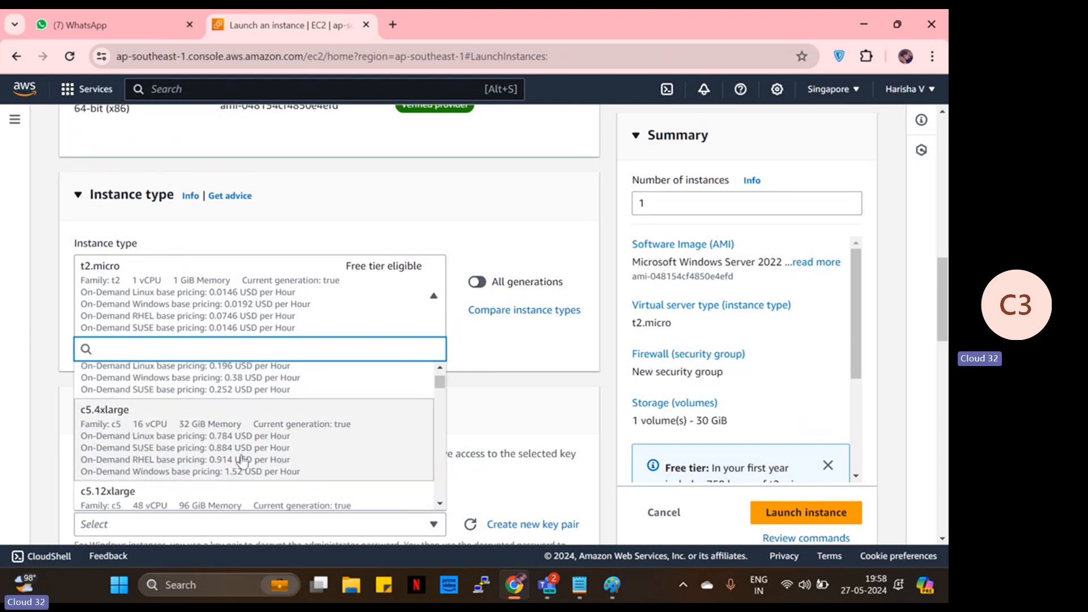
{"action": "scroll", "coordinate": [198, 454], "scroll_direction": "down", "scroll_amount": 1}
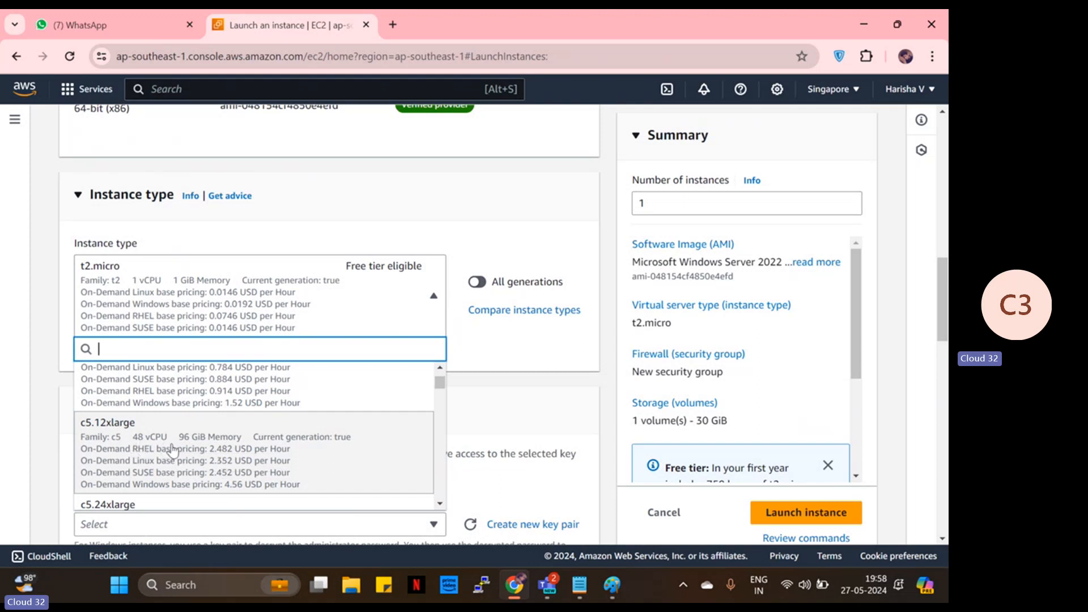
{"action": "scroll", "coordinate": [176, 447], "scroll_direction": "down", "scroll_amount": 2}
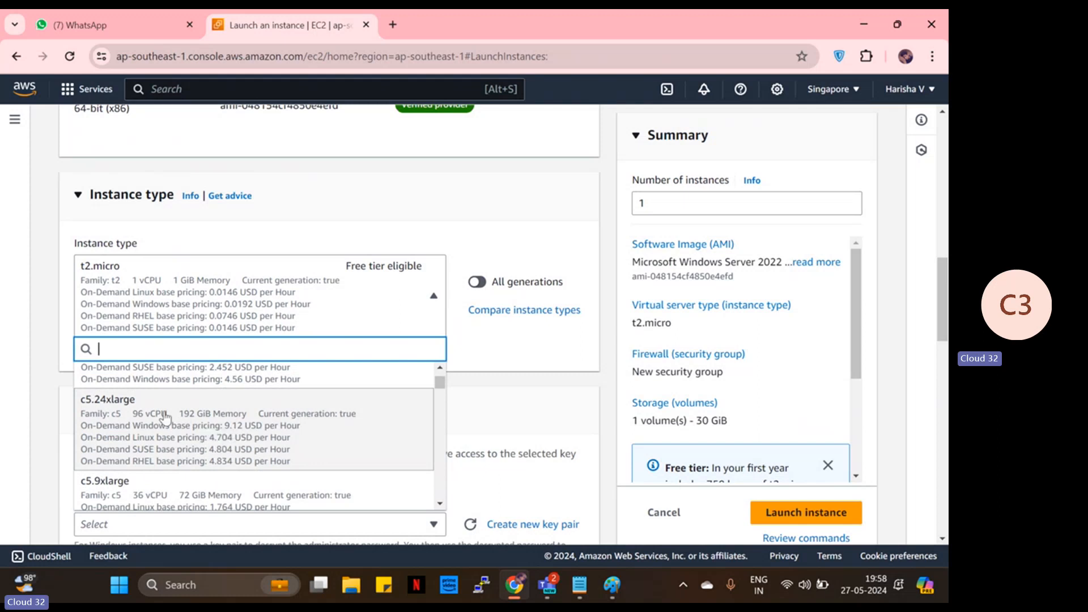
{"action": "scroll", "coordinate": [282, 453], "scroll_direction": "up", "scroll_amount": 2}
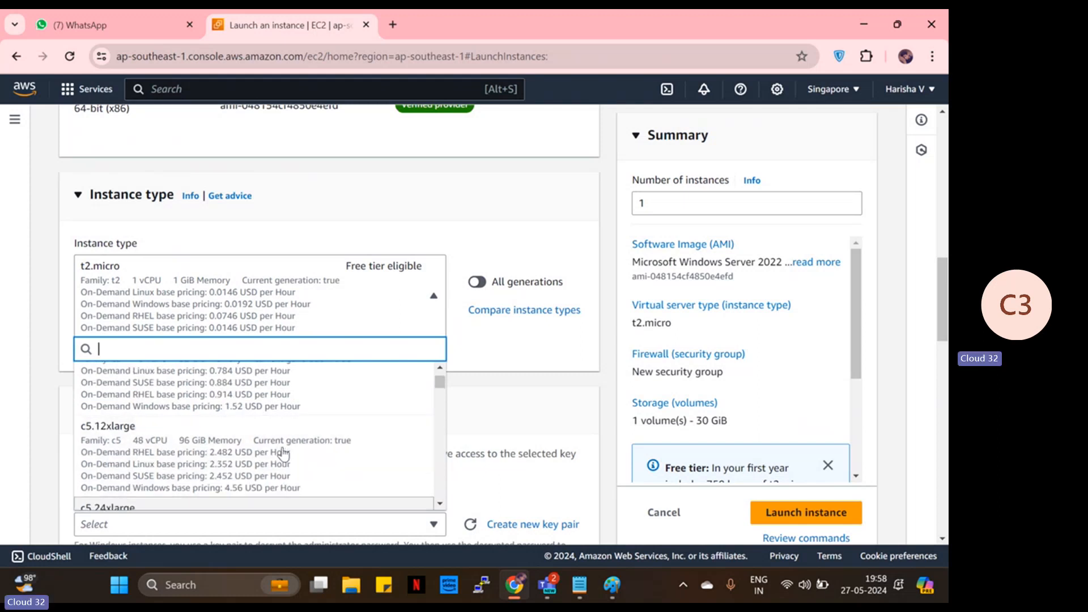
{"action": "scroll", "coordinate": [282, 453], "scroll_direction": "up", "scroll_amount": 5}
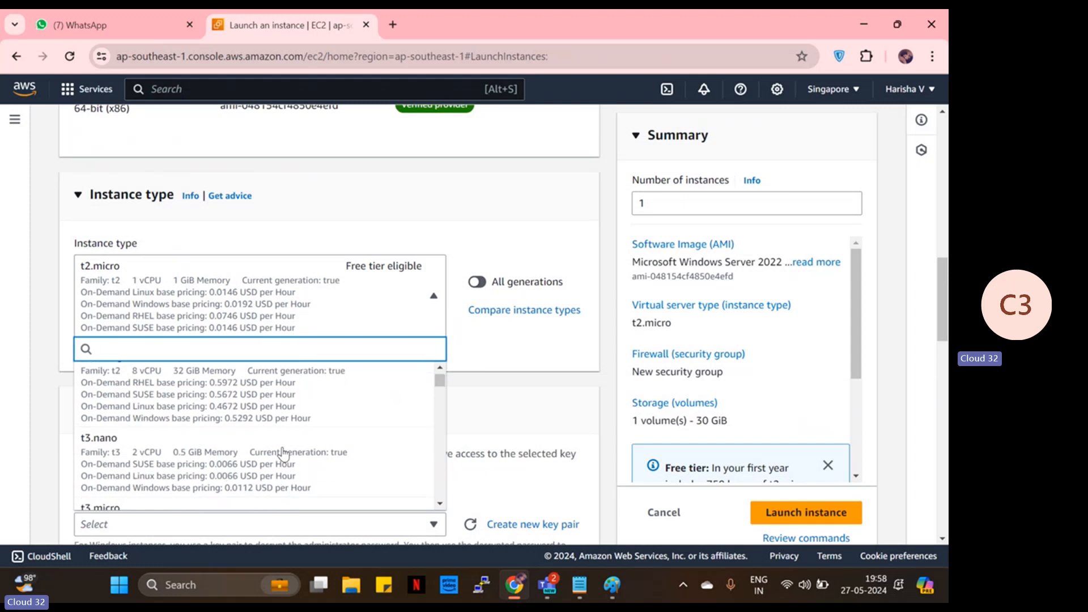
{"action": "scroll", "coordinate": [282, 453], "scroll_direction": "up", "scroll_amount": 6}
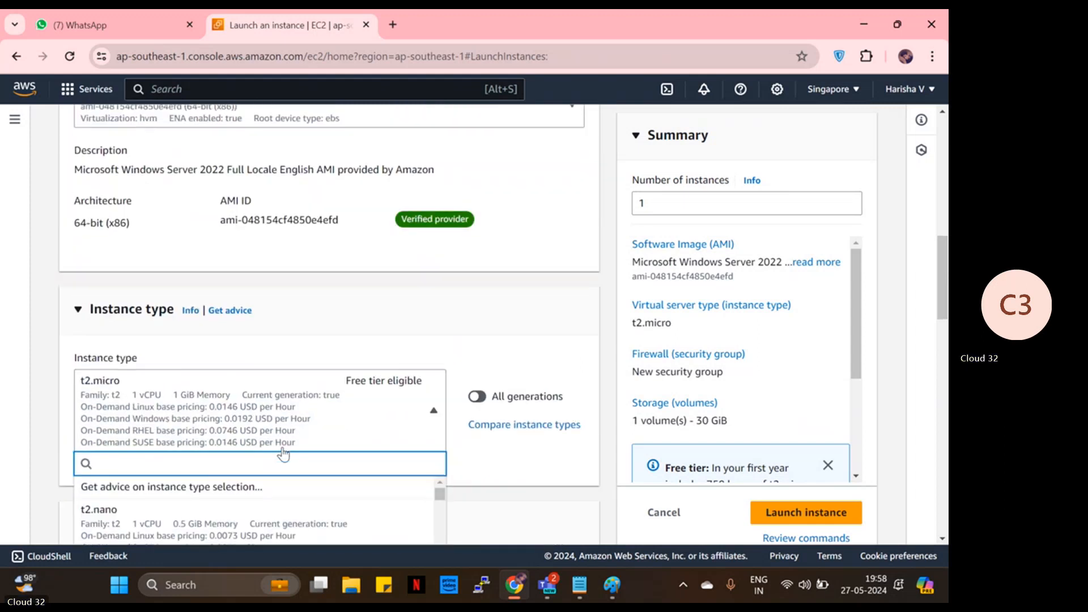
{"action": "scroll", "coordinate": [282, 454], "scroll_direction": "down", "scroll_amount": 2}
{"action": "left_click", "coordinate": [366, 489]}
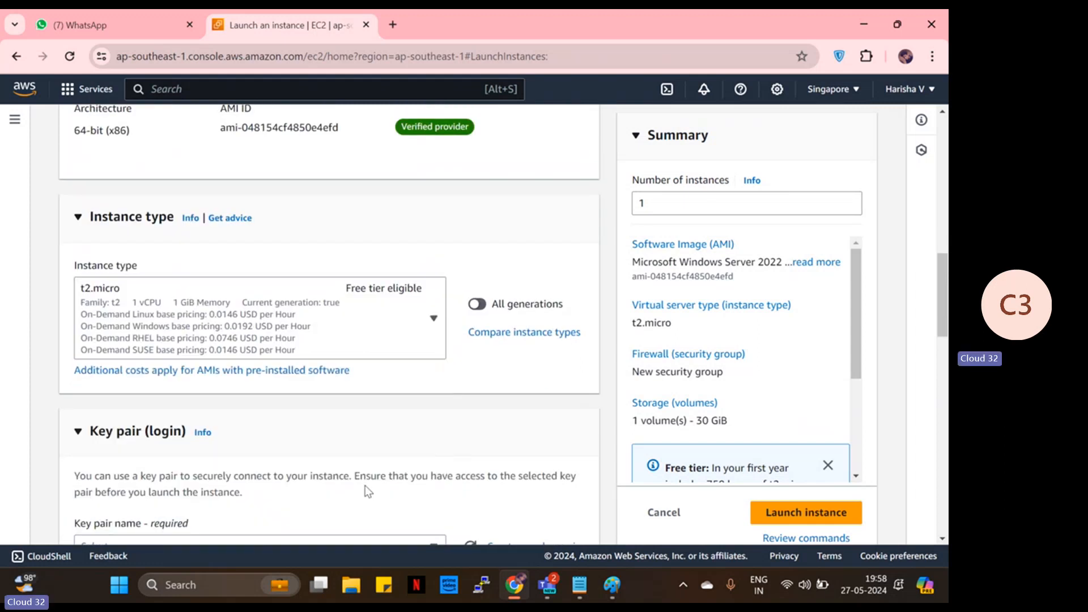
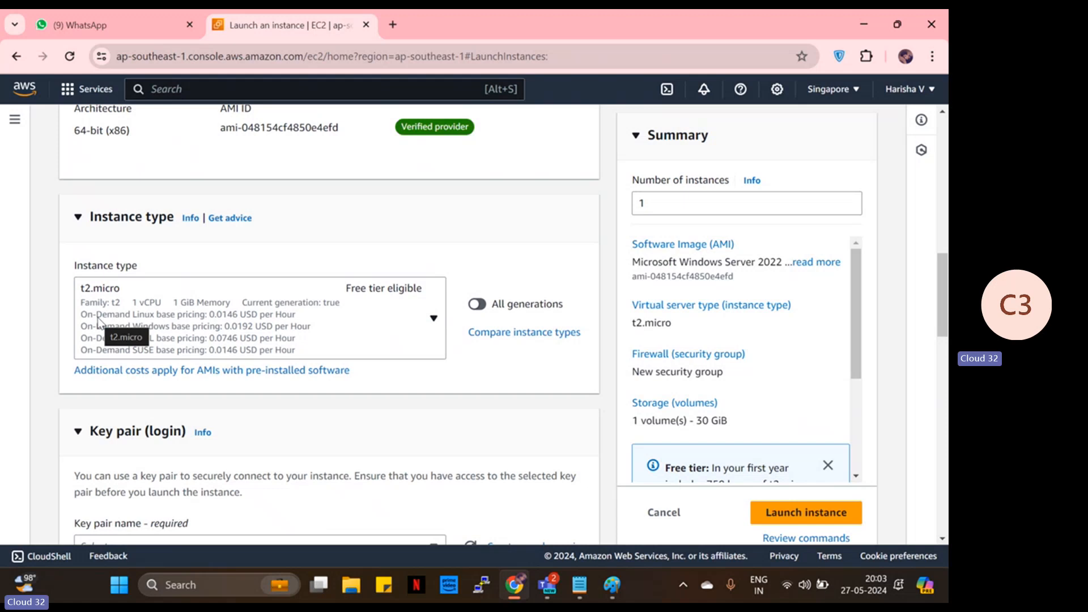
- Create RSA key pair 'windows101' in .pem format and select it for the Windows instance
{"action": "scroll", "coordinate": [213, 355], "scroll_direction": "down", "scroll_amount": 4}
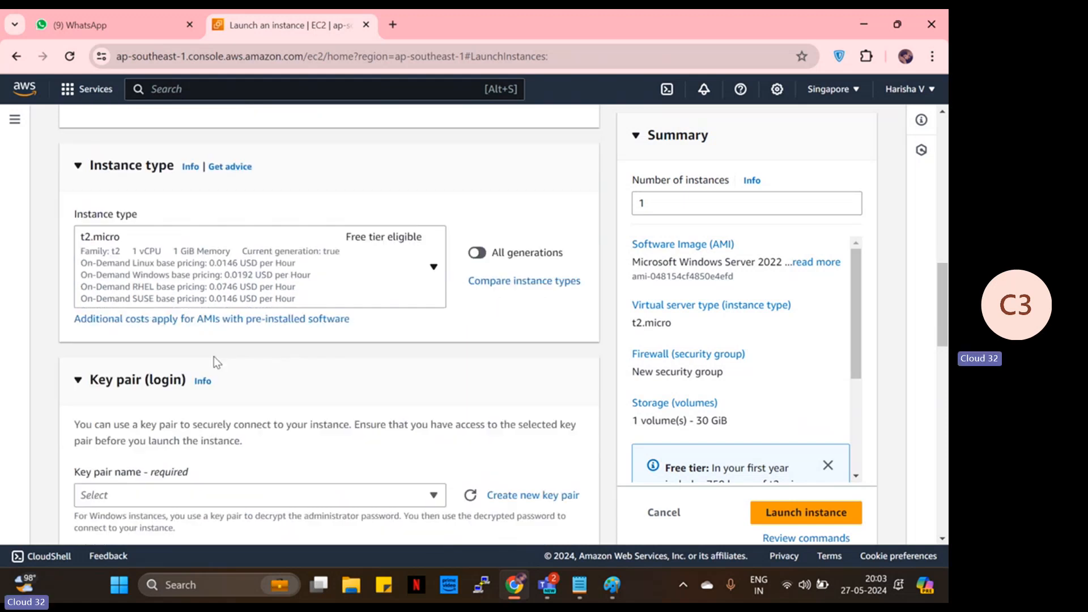
{"action": "scroll", "coordinate": [328, 380], "scroll_direction": "down", "scroll_amount": 3}
{"action": "scroll", "coordinate": [330, 381], "scroll_direction": "up", "scroll_amount": 3}
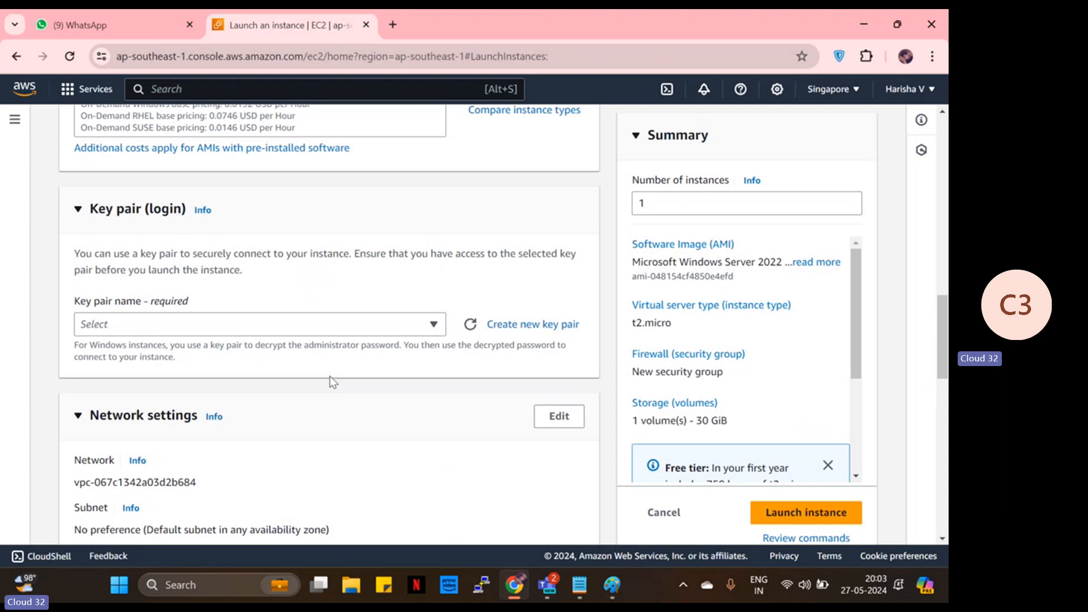
{"action": "scroll", "coordinate": [331, 377], "scroll_direction": "up", "scroll_amount": 3}
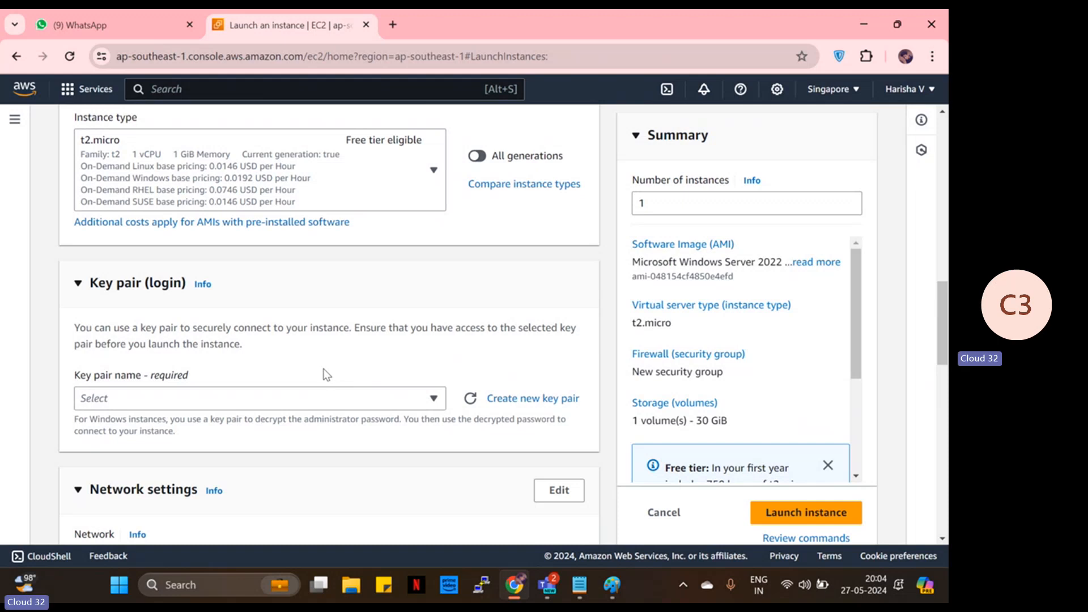
{"action": "left_click", "coordinate": [491, 398]}
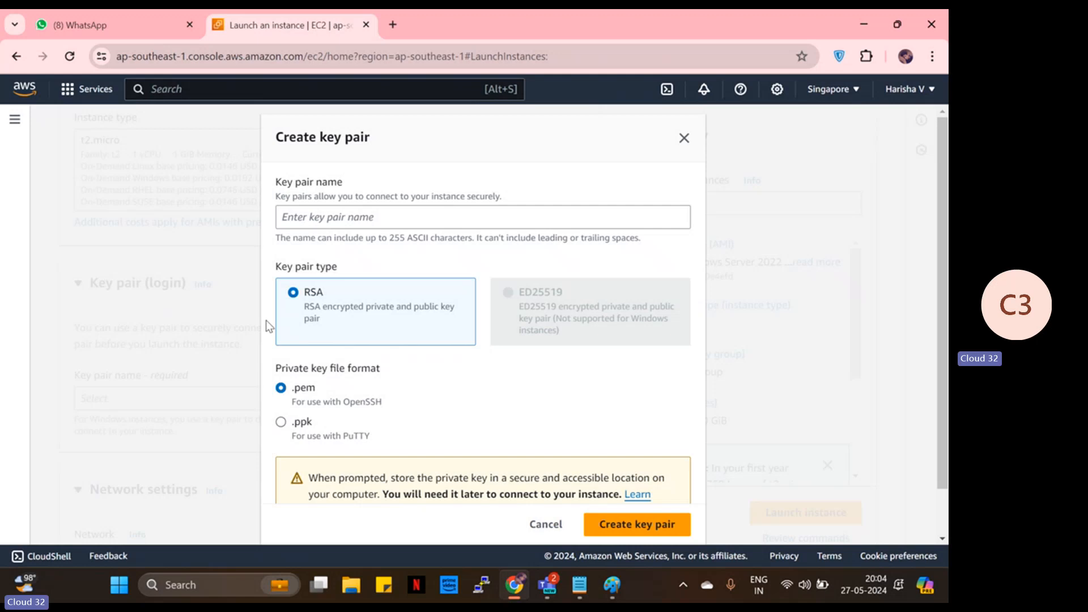
{"action": "left_click", "coordinate": [287, 226]}
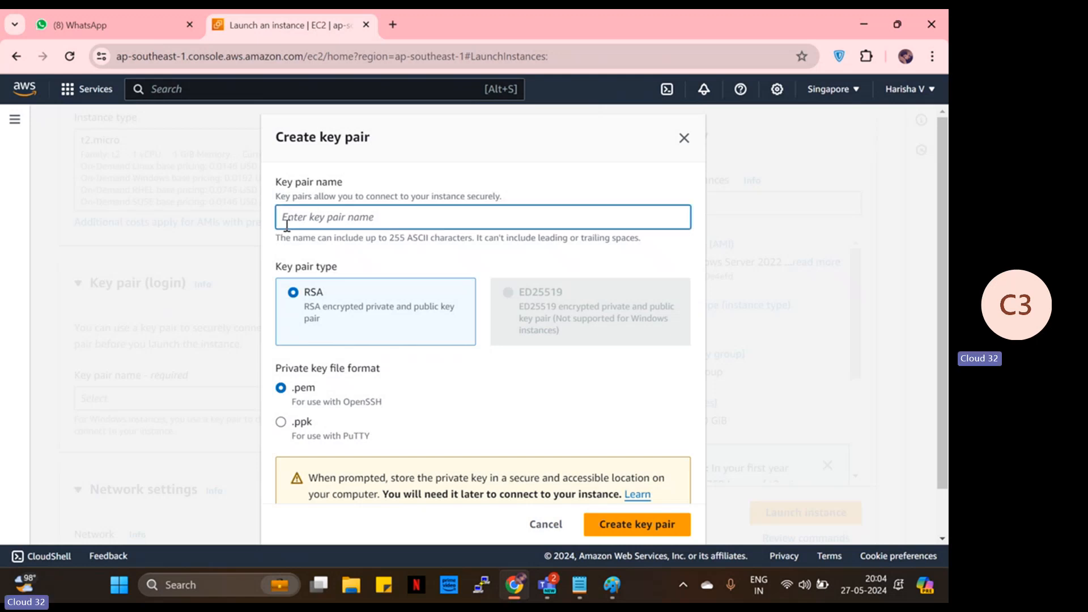
{"action": "type", "text": "windows101"}
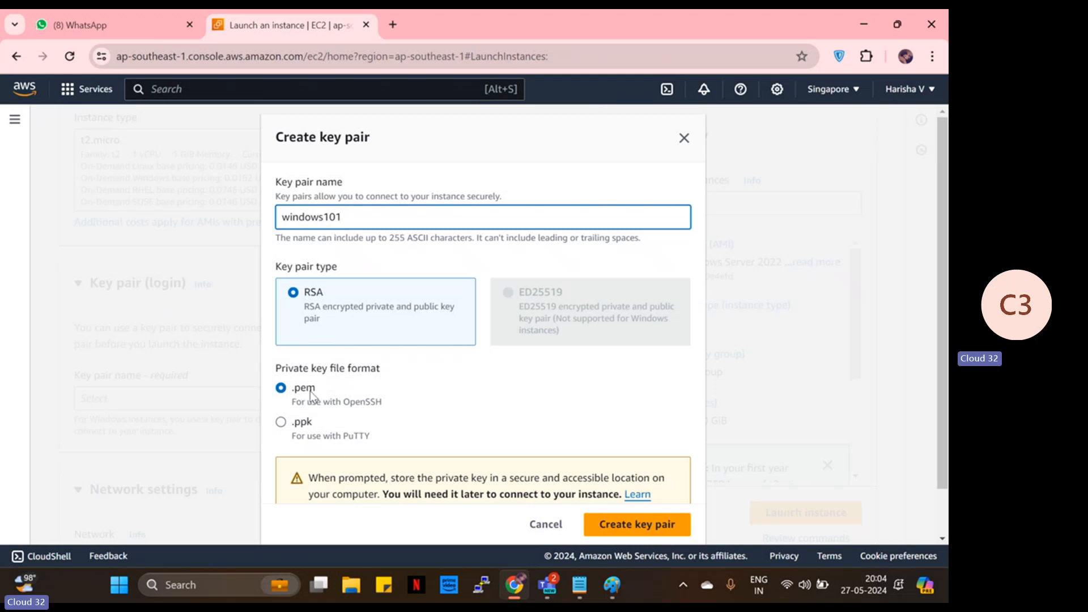
{"action": "scroll", "coordinate": [311, 395], "scroll_direction": "down", "scroll_amount": 1}
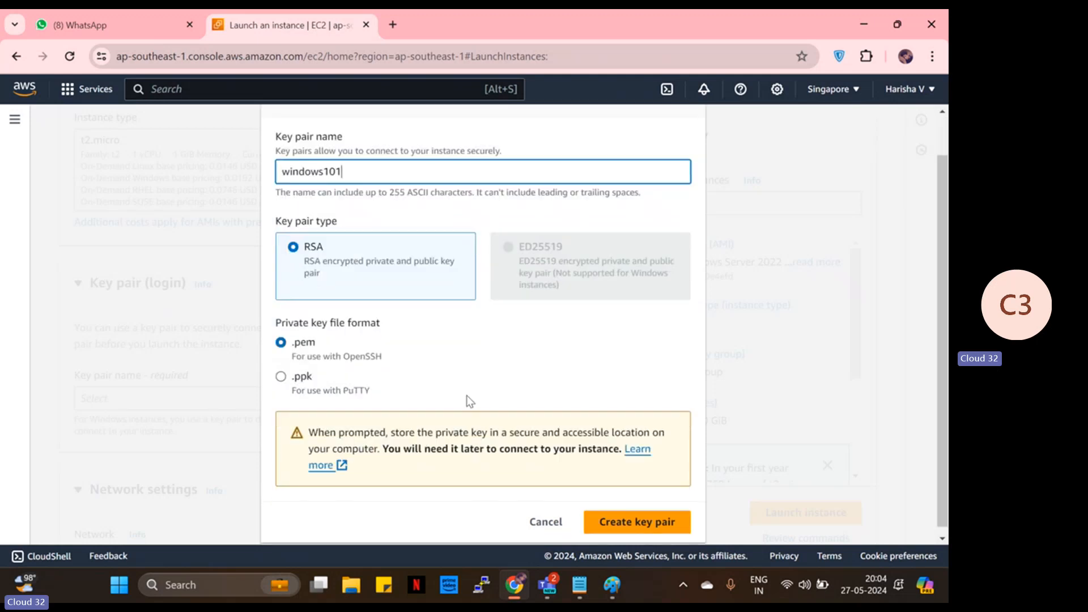
{"action": "left_click", "coordinate": [638, 516]}
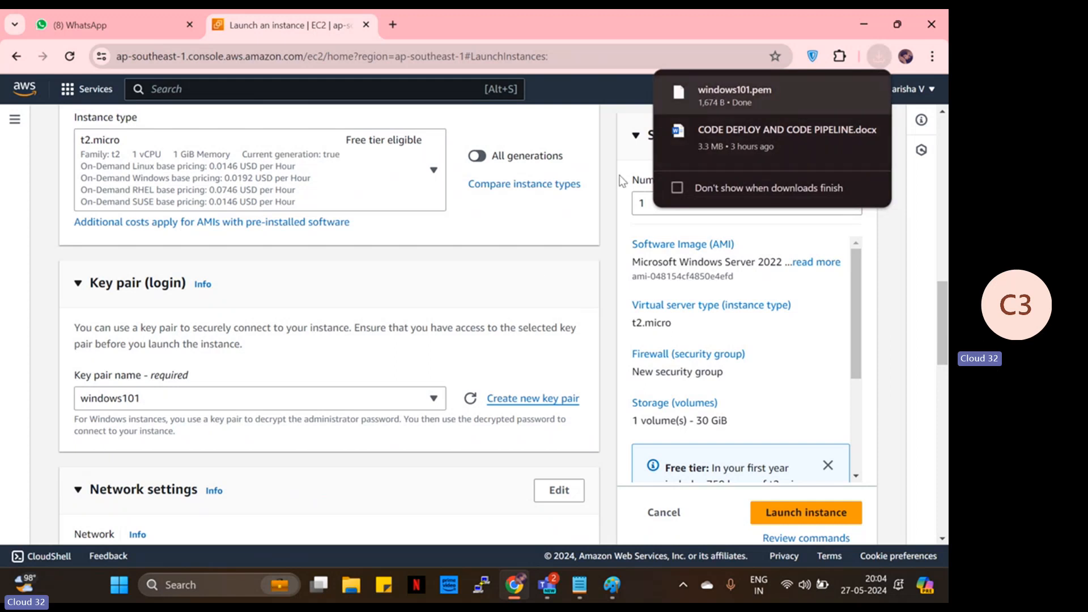
{"action": "scroll", "coordinate": [441, 303], "scroll_direction": "down", "scroll_amount": 3}
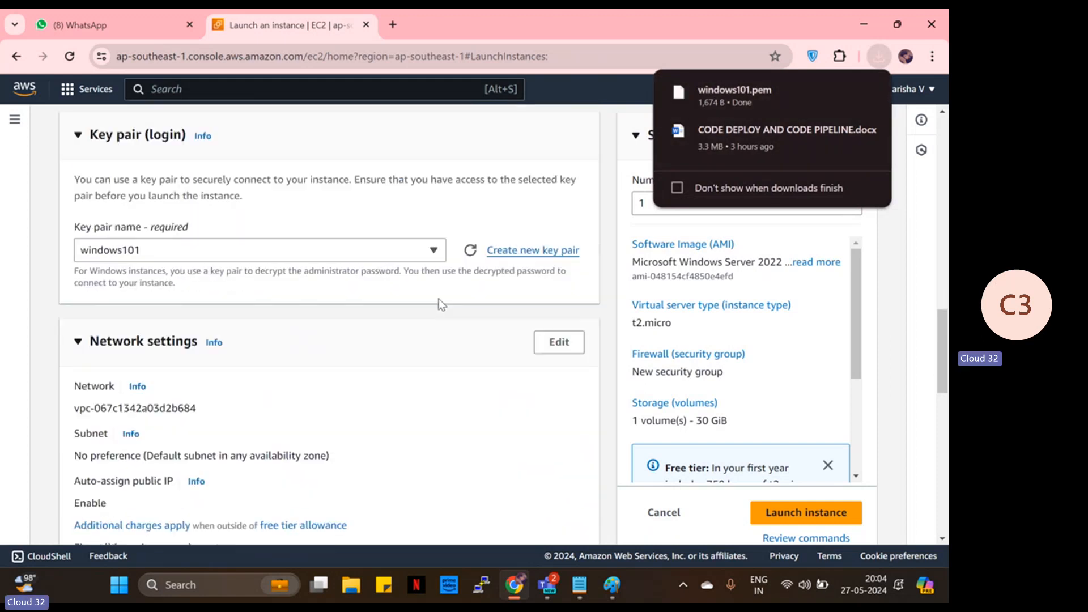
{"action": "scroll", "coordinate": [441, 303], "scroll_direction": "down", "scroll_amount": 3}
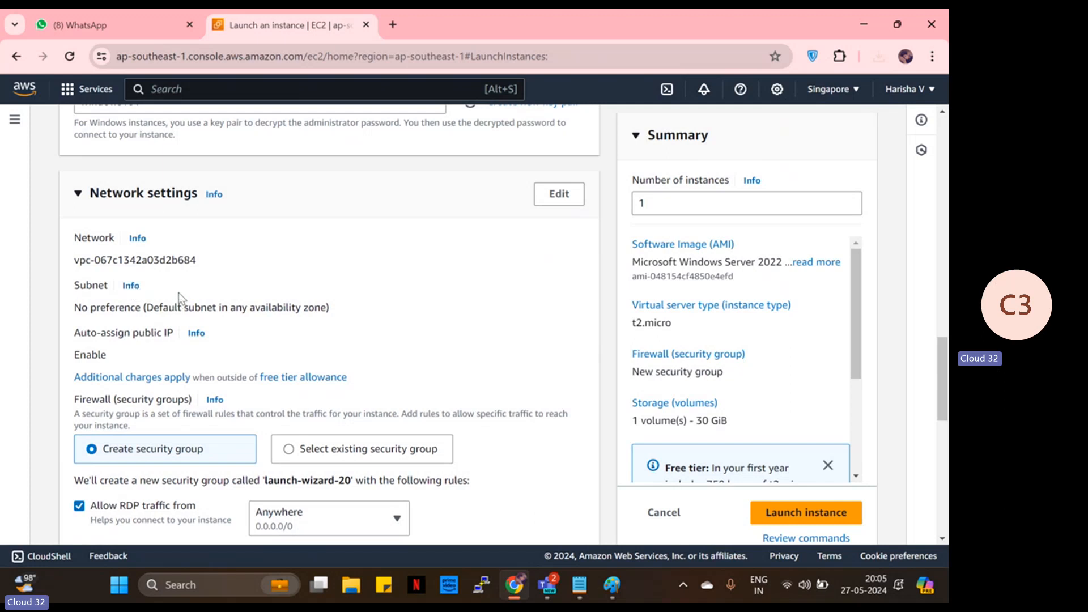
{"action": "scroll", "coordinate": [178, 292], "scroll_direction": "down", "scroll_amount": 3}
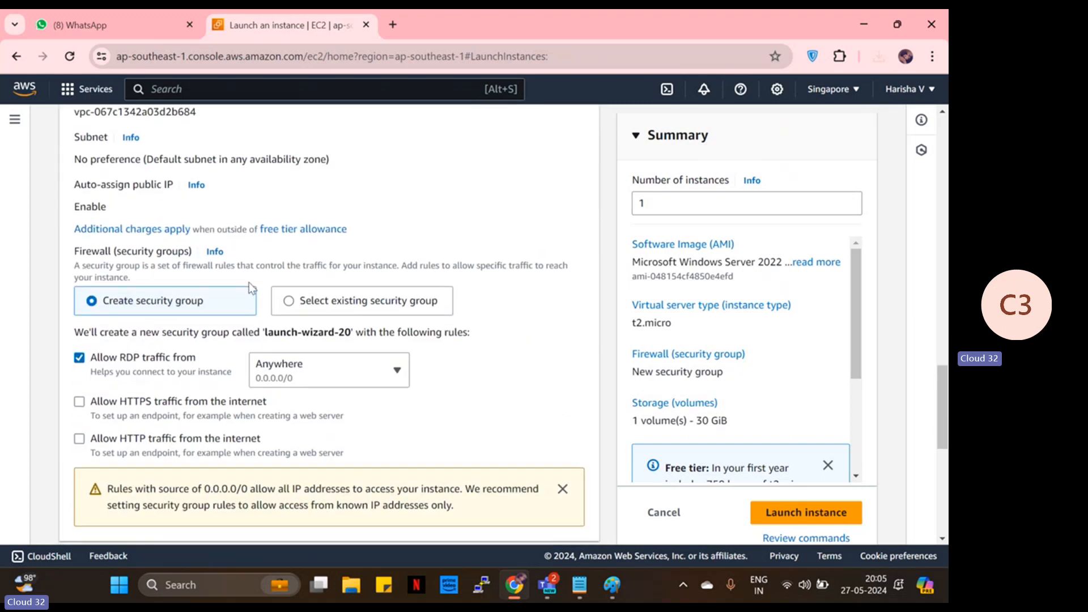
{"action": "scroll", "coordinate": [250, 290], "scroll_direction": "down", "scroll_amount": 2}
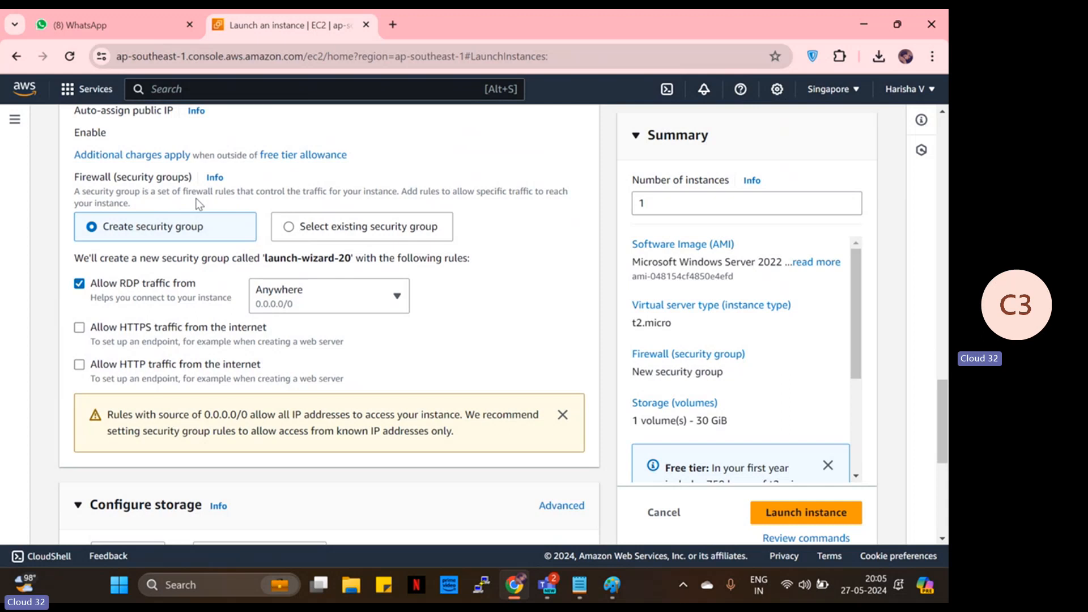
{"action": "left_click_drag", "start_coordinate": [161, 193], "coordinate": [266, 195]}
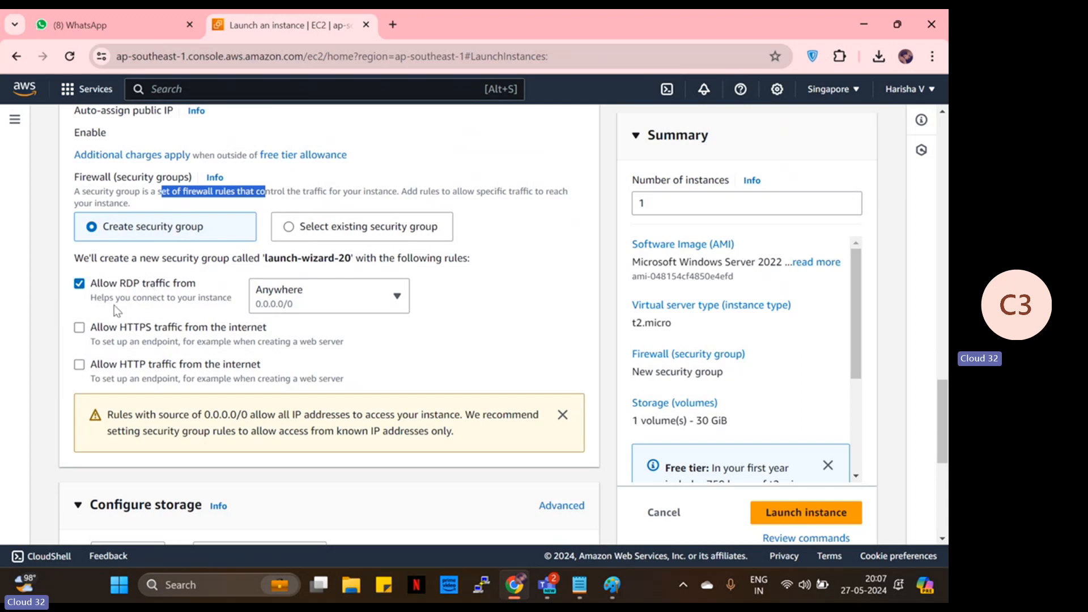
{"action": "scroll", "coordinate": [112, 306], "scroll_direction": "up", "scroll_amount": 5}
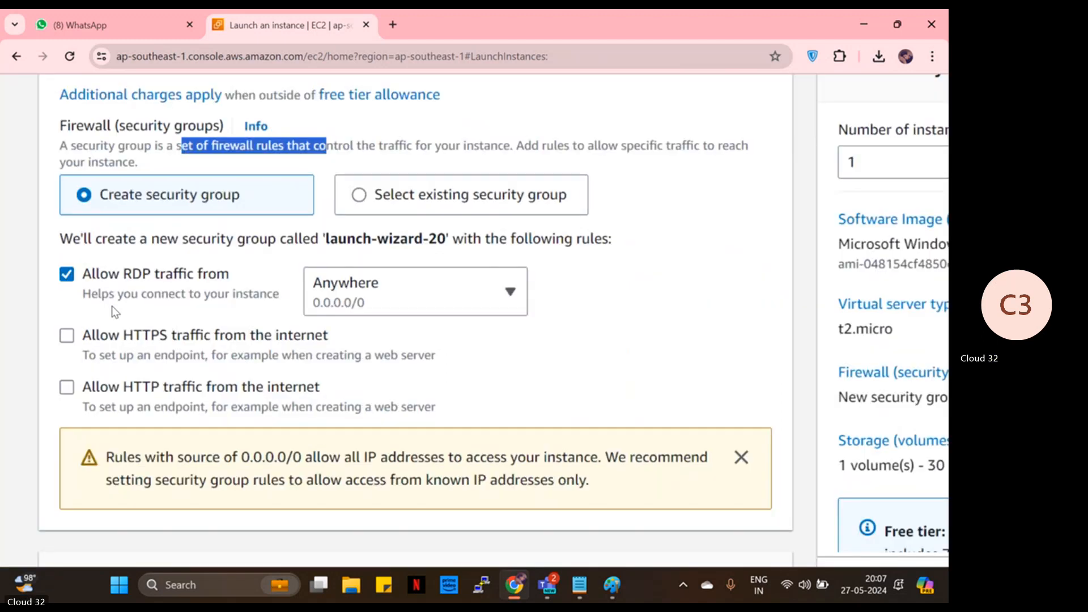
{"action": "left_click_drag", "start_coordinate": [87, 293], "coordinate": [306, 308]}
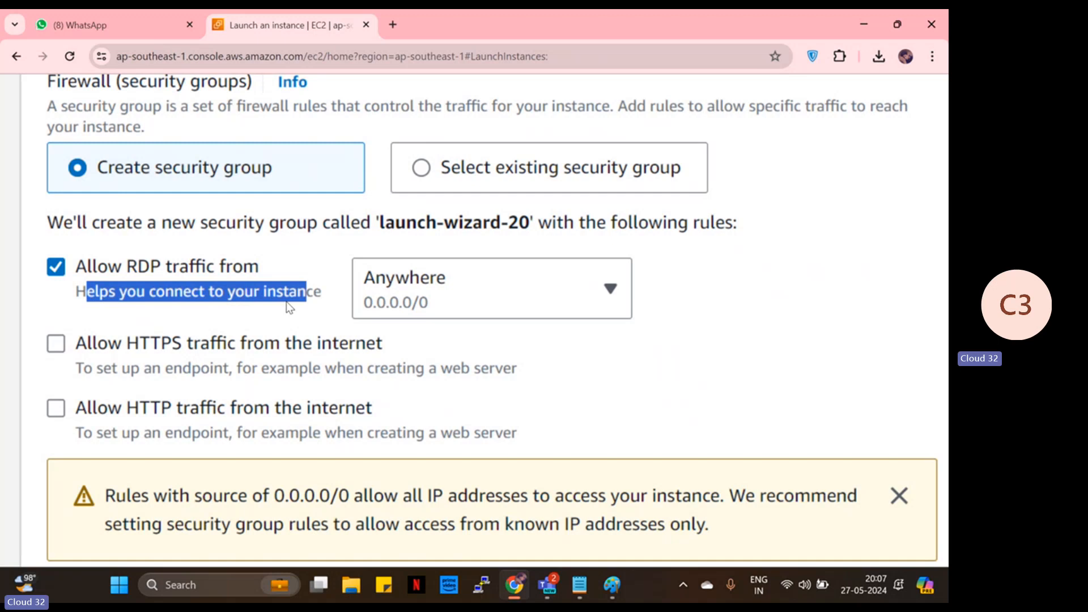
{"action": "scroll", "coordinate": [285, 307], "scroll_direction": "down", "scroll_amount": 5}
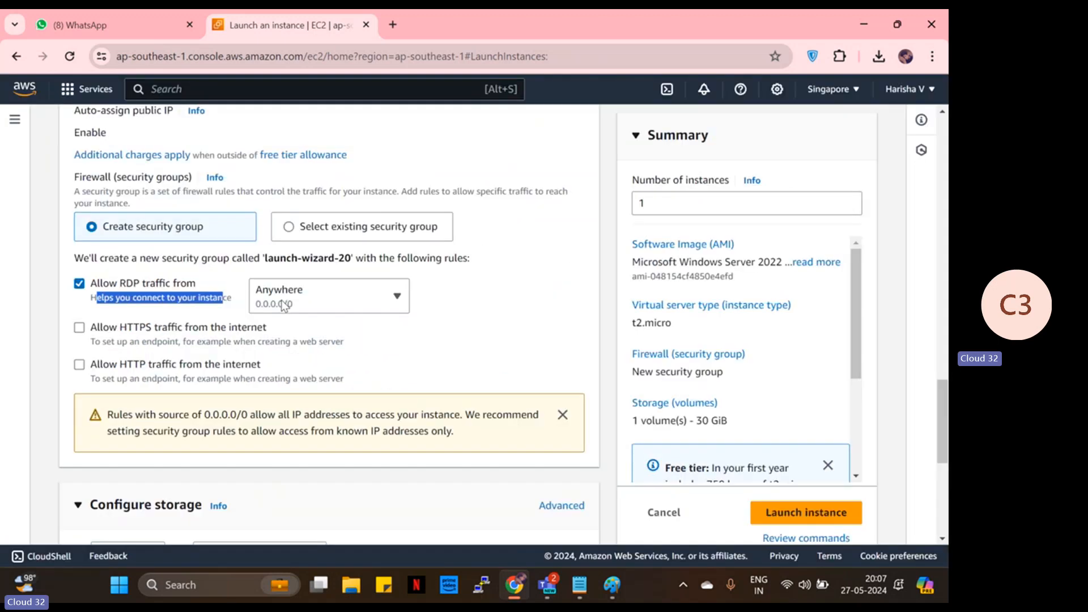
{"action": "scroll", "coordinate": [482, 365], "scroll_direction": "down", "scroll_amount": 1}
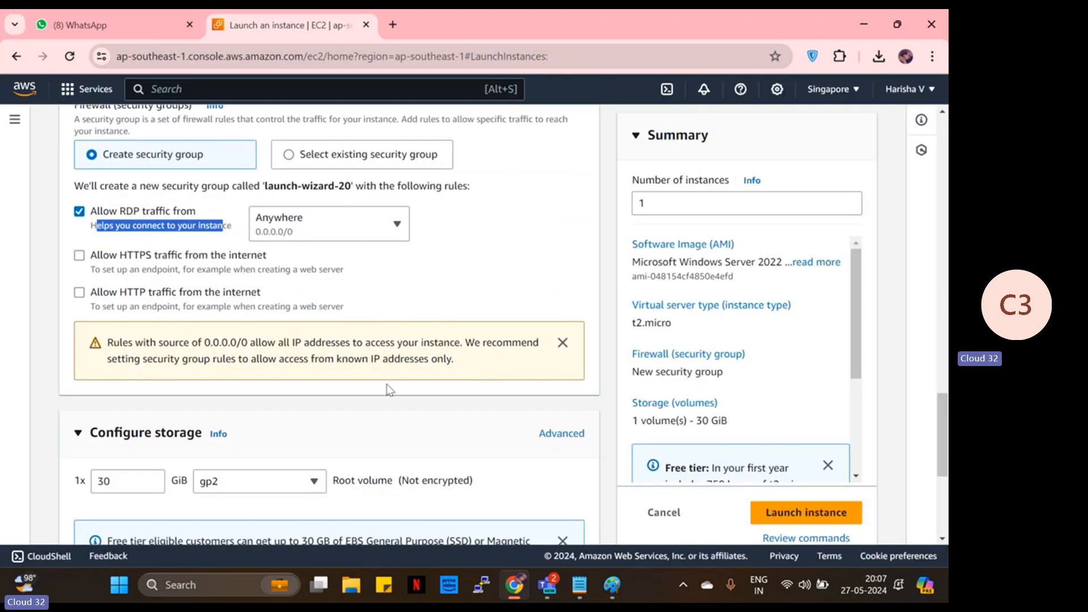
{"action": "scroll", "coordinate": [263, 419], "scroll_direction": "down", "scroll_amount": 3}
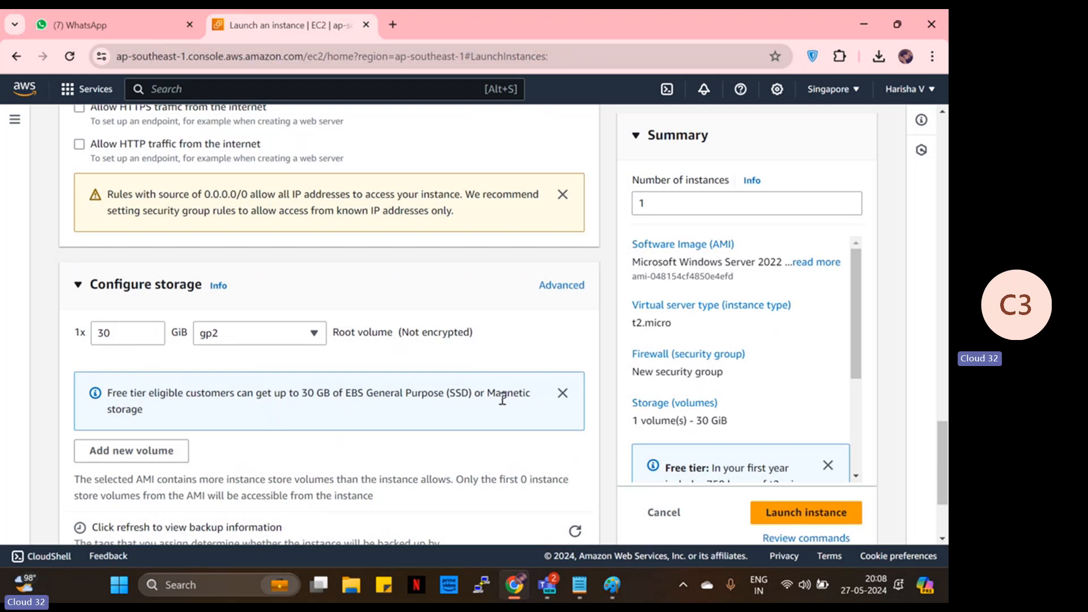
- Review the windows instance settings, launch it, and view the next-steps page
{"action": "scroll", "coordinate": [503, 322], "scroll_direction": "up", "scroll_amount": 10}
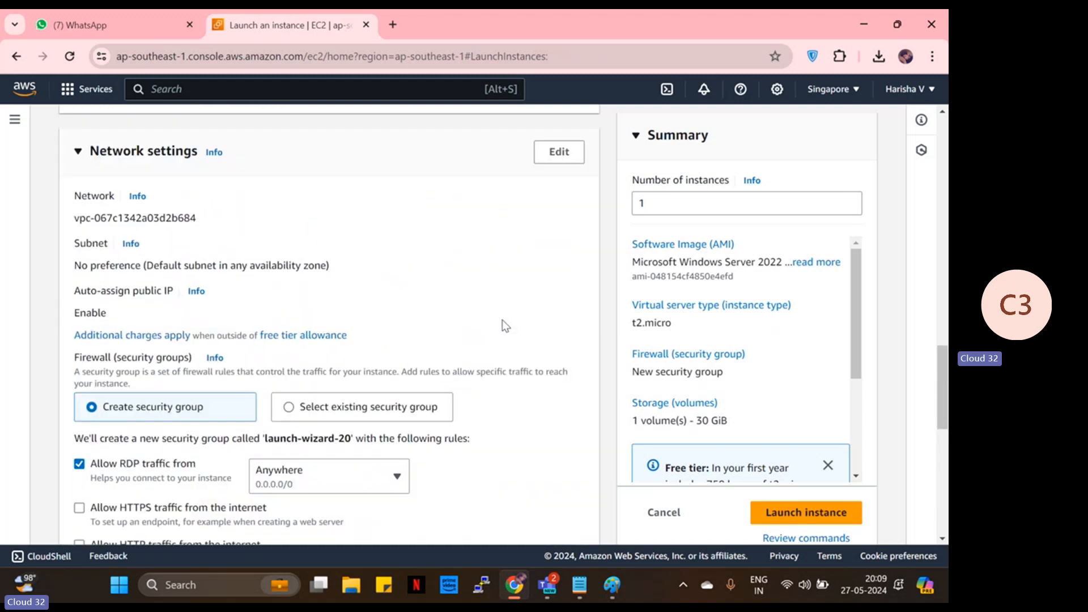
{"action": "scroll", "coordinate": [503, 324], "scroll_direction": "up", "scroll_amount": 10}
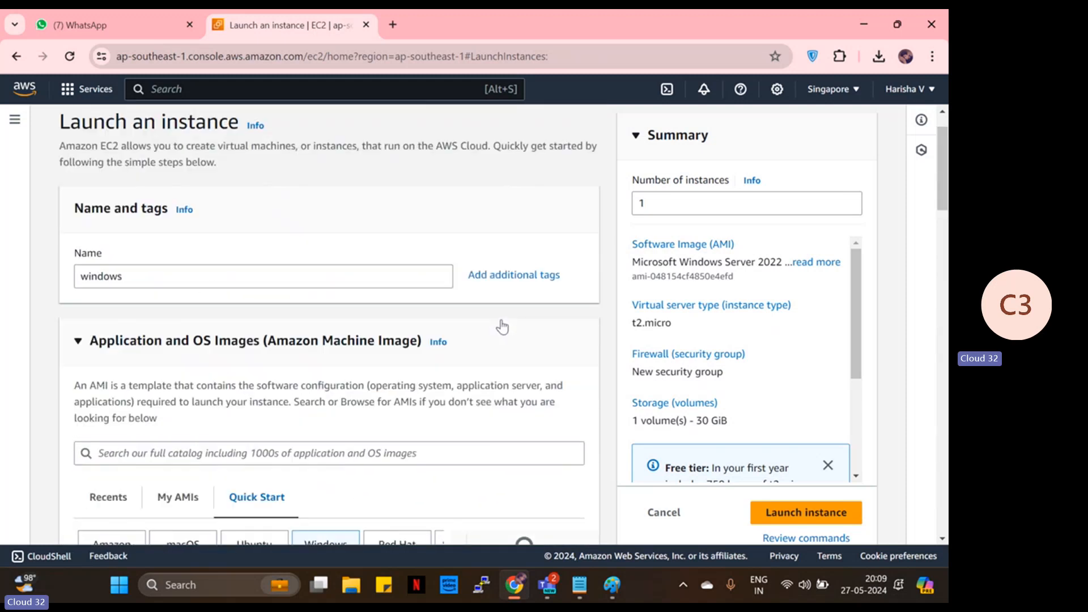
{"action": "scroll", "coordinate": [77, 291], "scroll_direction": "down", "scroll_amount": 1}
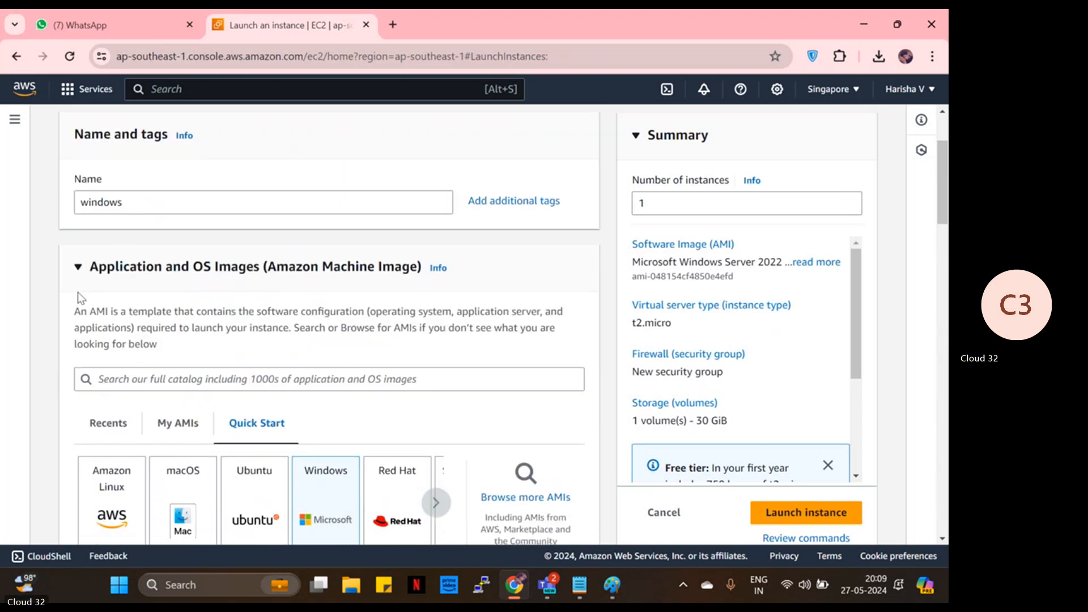
{"action": "scroll", "coordinate": [164, 317], "scroll_direction": "down", "scroll_amount": 2}
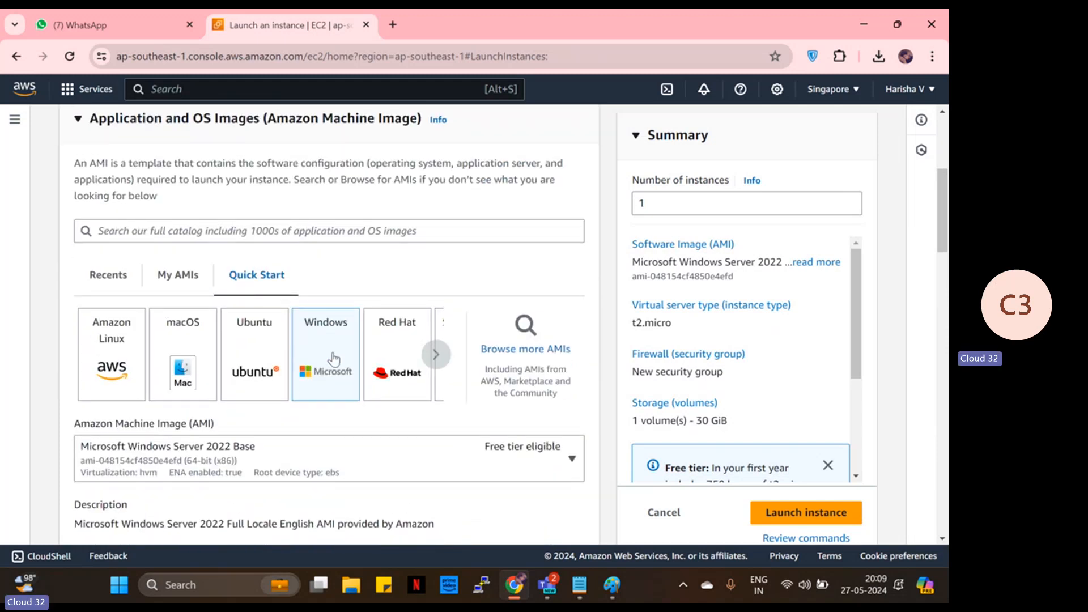
{"action": "scroll", "coordinate": [333, 358], "scroll_direction": "down", "scroll_amount": 5}
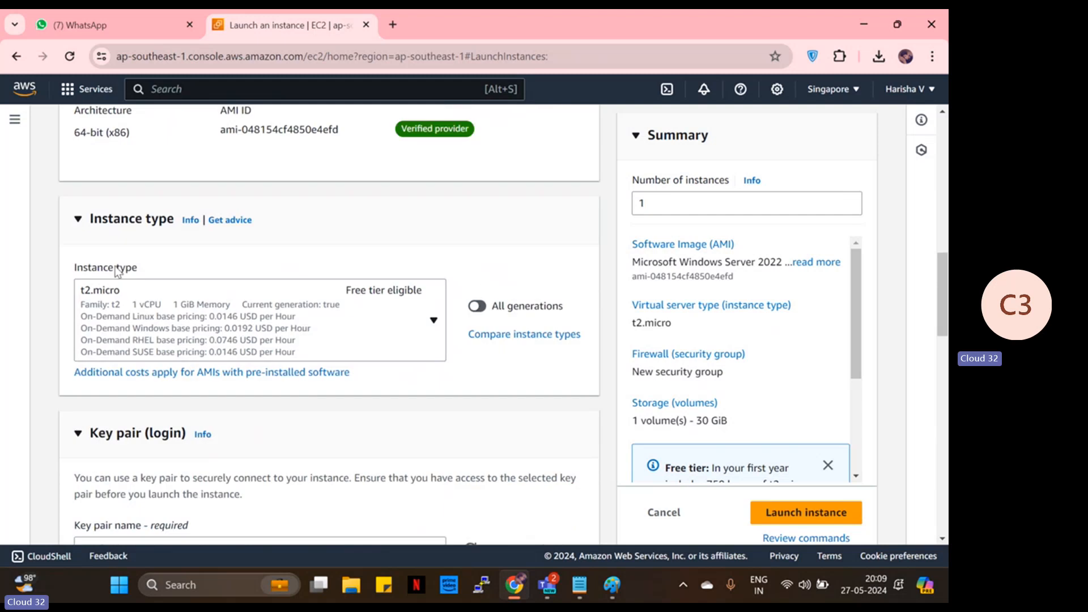
{"action": "scroll", "coordinate": [119, 354], "scroll_direction": "down", "scroll_amount": 1}
{"action": "scroll", "coordinate": [116, 343], "scroll_direction": "down", "scroll_amount": 3}
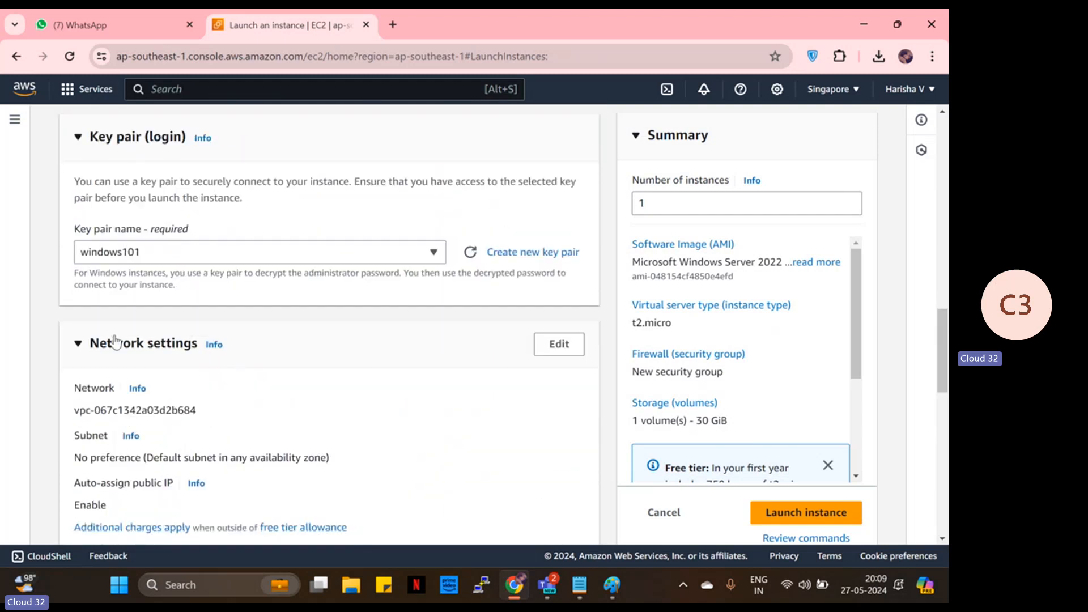
{"action": "scroll", "coordinate": [214, 344], "scroll_direction": "down", "scroll_amount": 4}
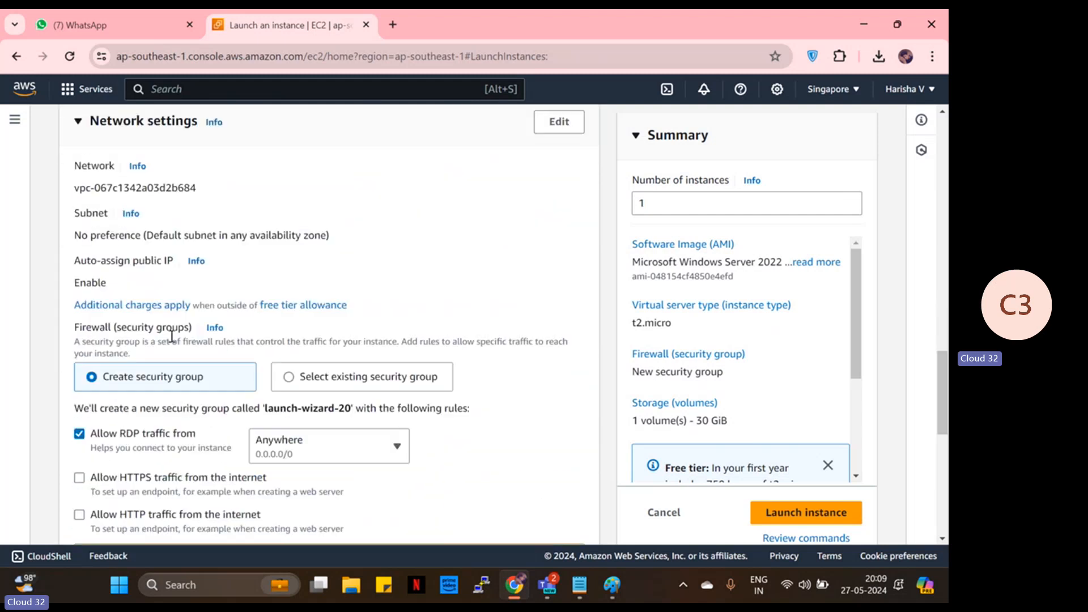
{"action": "scroll", "coordinate": [94, 380], "scroll_direction": "down", "scroll_amount": 5}
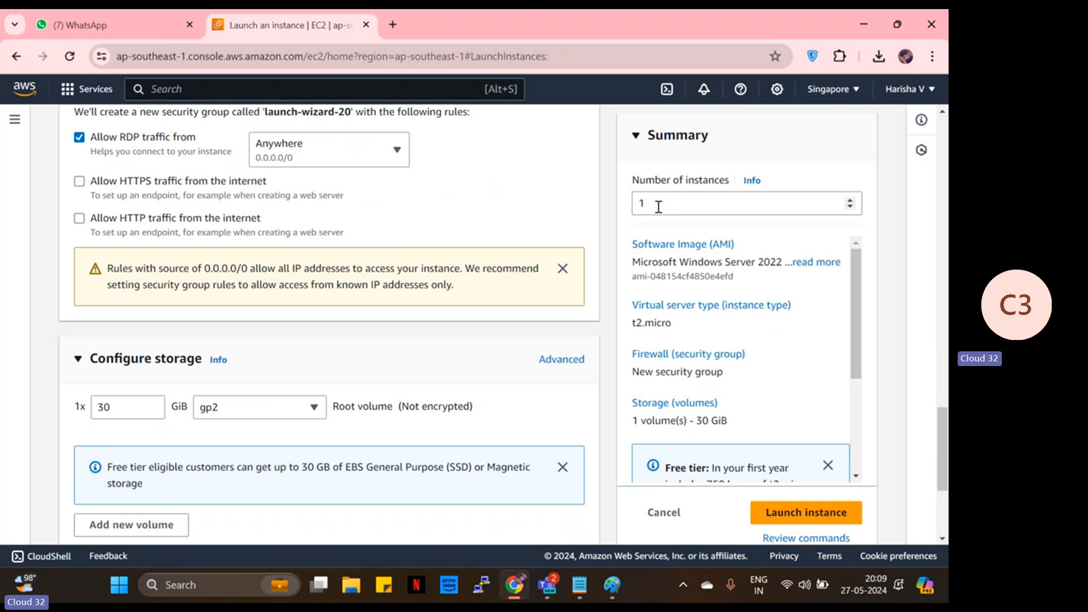
{"action": "left_click", "coordinate": [795, 513]}
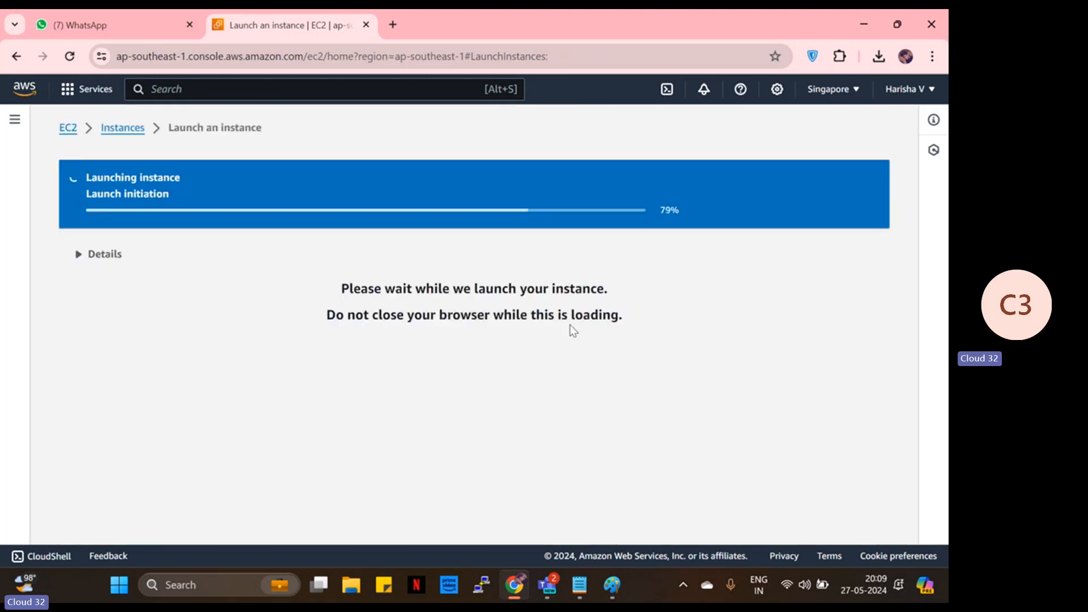
{"action": "scroll", "coordinate": [829, 517], "scroll_direction": "down", "scroll_amount": 6}
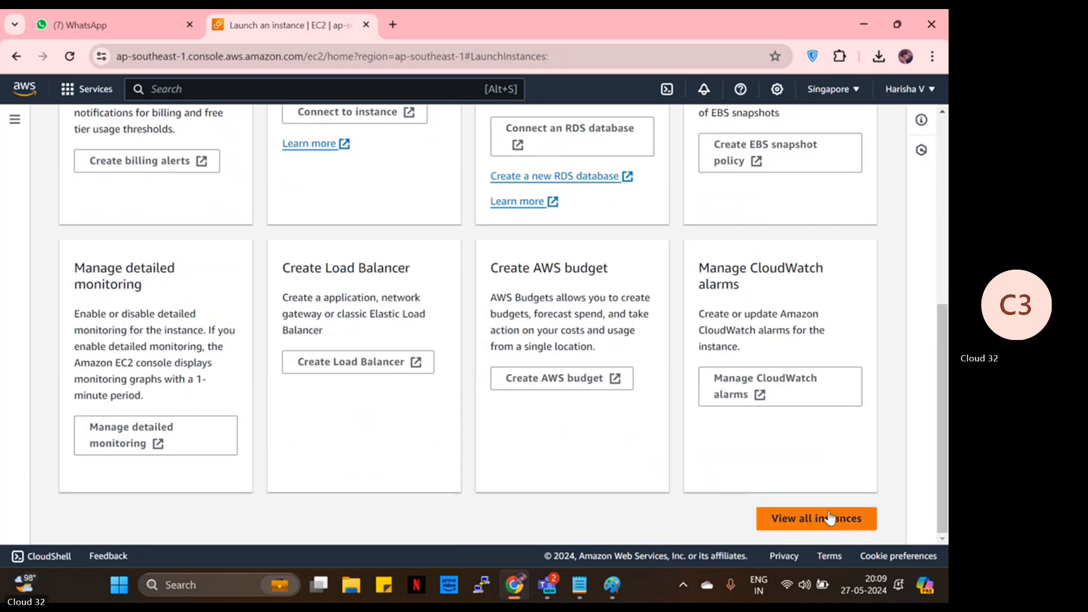
- Refresh the instance list to confirm windows is Running, then check the Singapore region list
{"action": "left_click", "coordinate": [829, 517]}
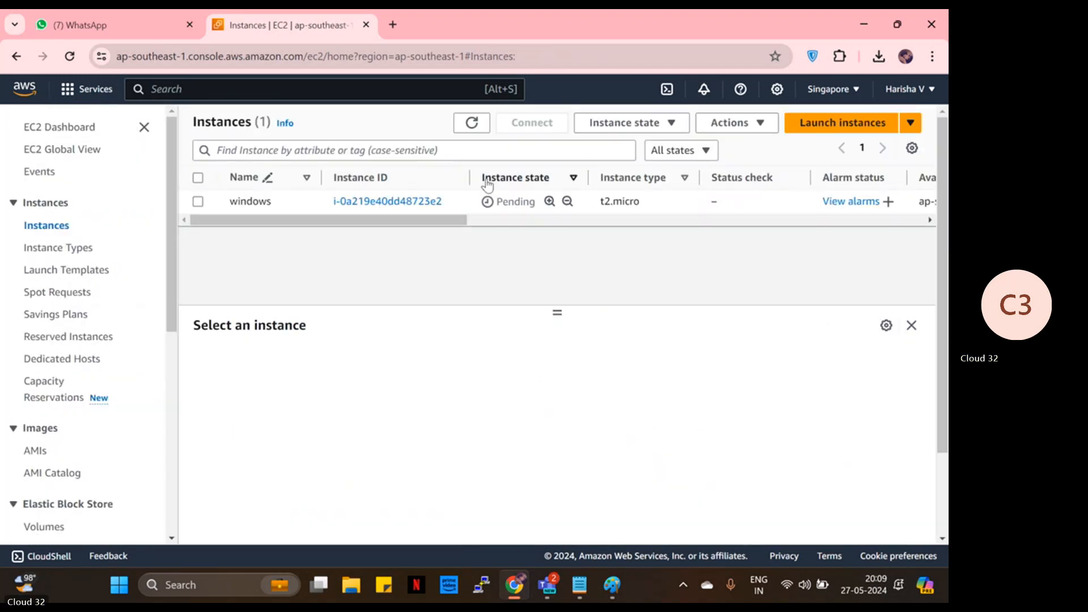
{"action": "left_click", "coordinate": [472, 123]}
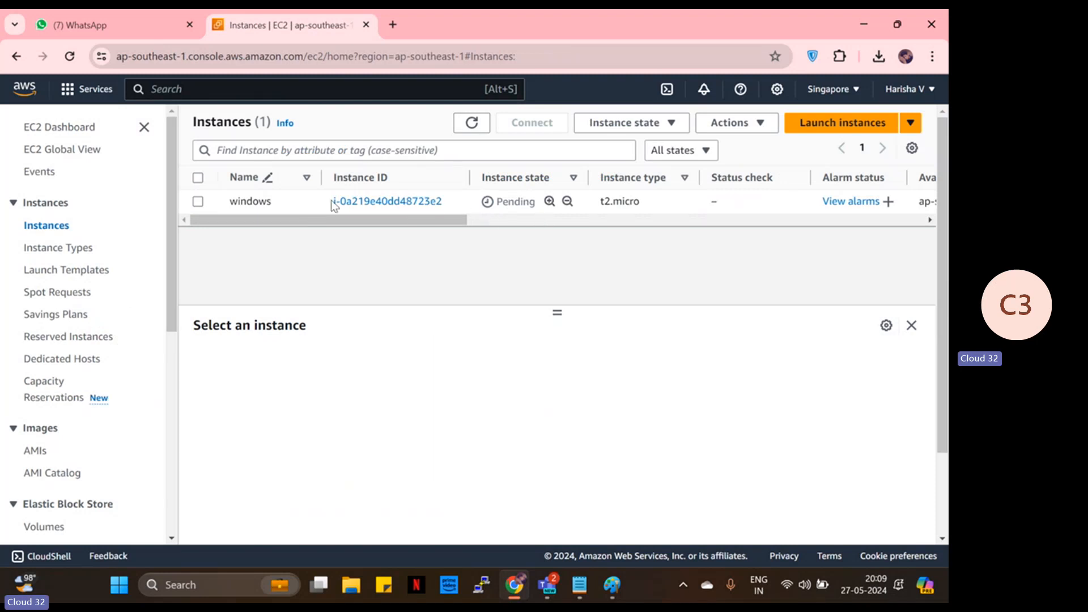
{"action": "left_click", "coordinate": [846, 98]}
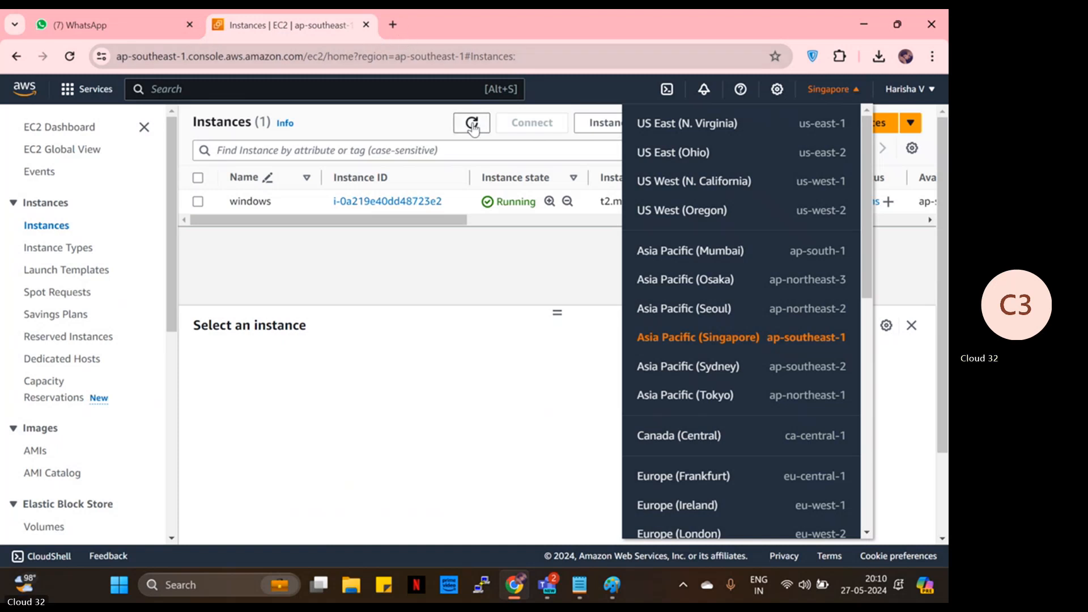
{"action": "left_click", "coordinate": [328, 307]}
- Glance at the WhatsApp trainers chat, then return to EC2 Instances and move its tab first
{"action": "left_click", "coordinate": [155, 19]}
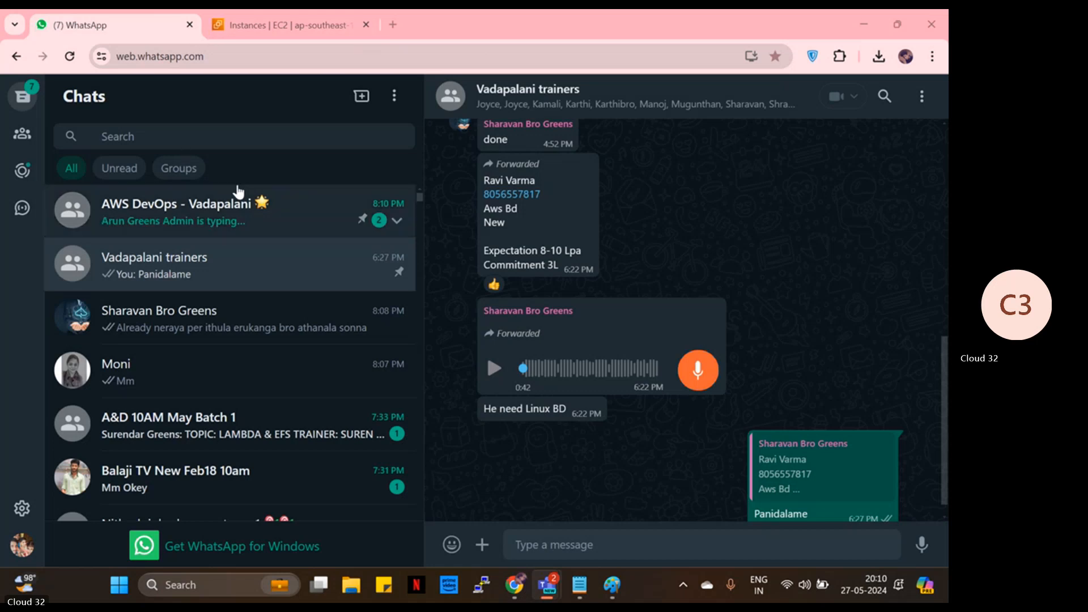
{"action": "scroll", "coordinate": [610, 279], "scroll_direction": "up", "scroll_amount": 6}
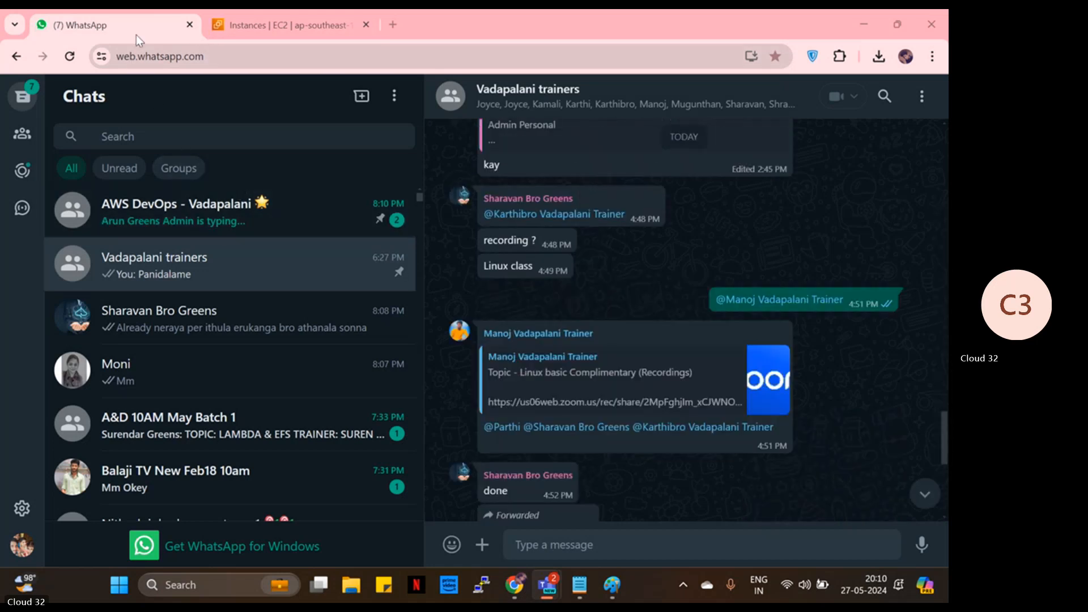
{"action": "left_click", "coordinate": [210, 26]}
{"action": "left_click_drag", "start_coordinate": [258, 24], "coordinate": [64, 15]}
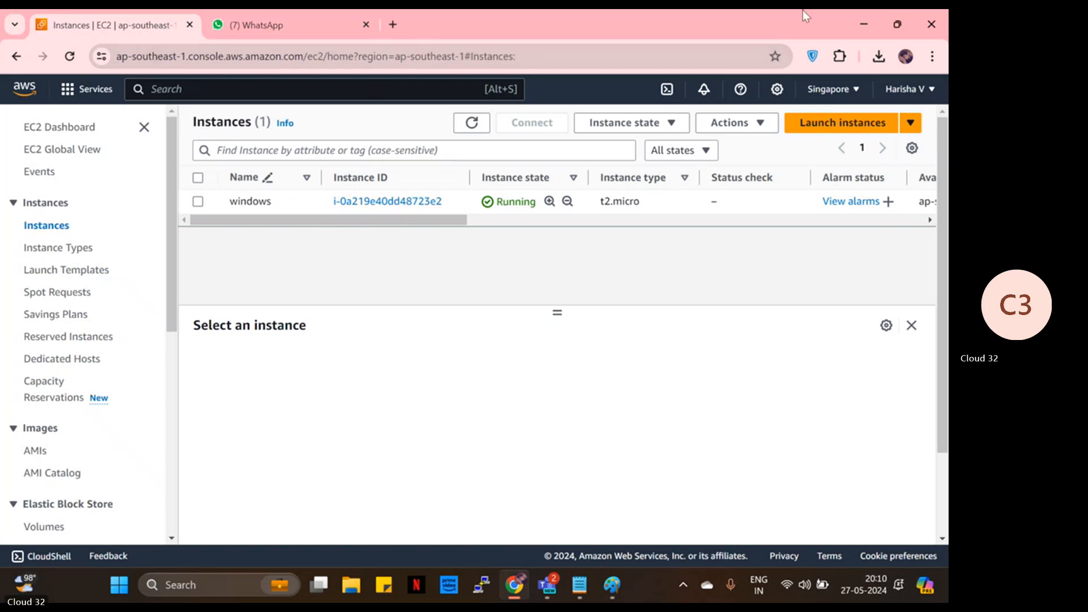
- Open a new tab beside the EC2 tab and search Google for 'aws global infrastructure'
{"action": "right_click", "coordinate": [137, 19]}
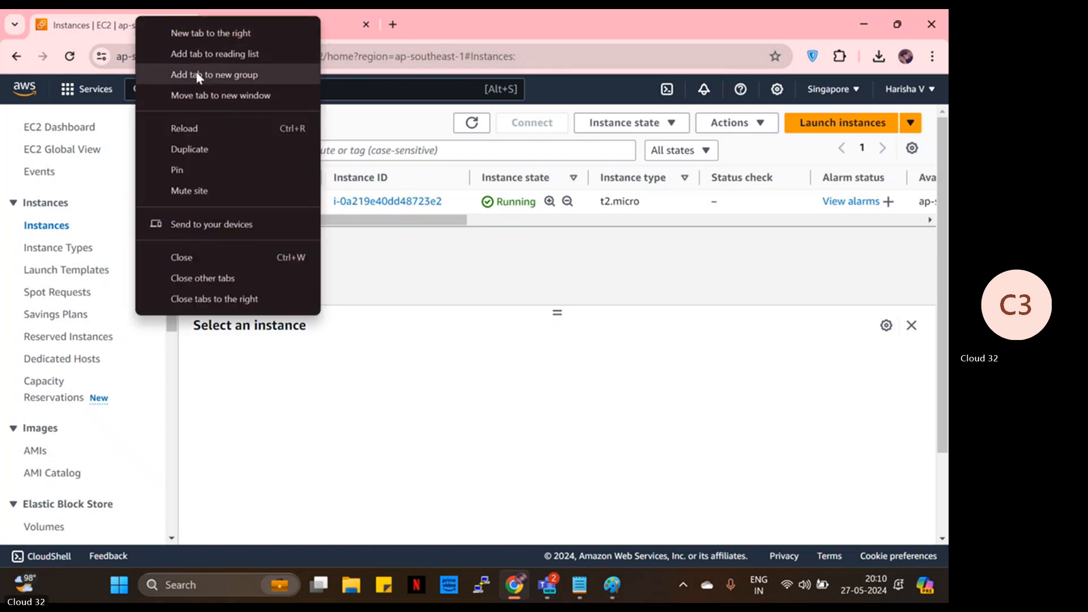
{"action": "left_click", "coordinate": [199, 34]}
{"action": "left_click_drag", "start_coordinate": [275, 34], "coordinate": [104, 28]}
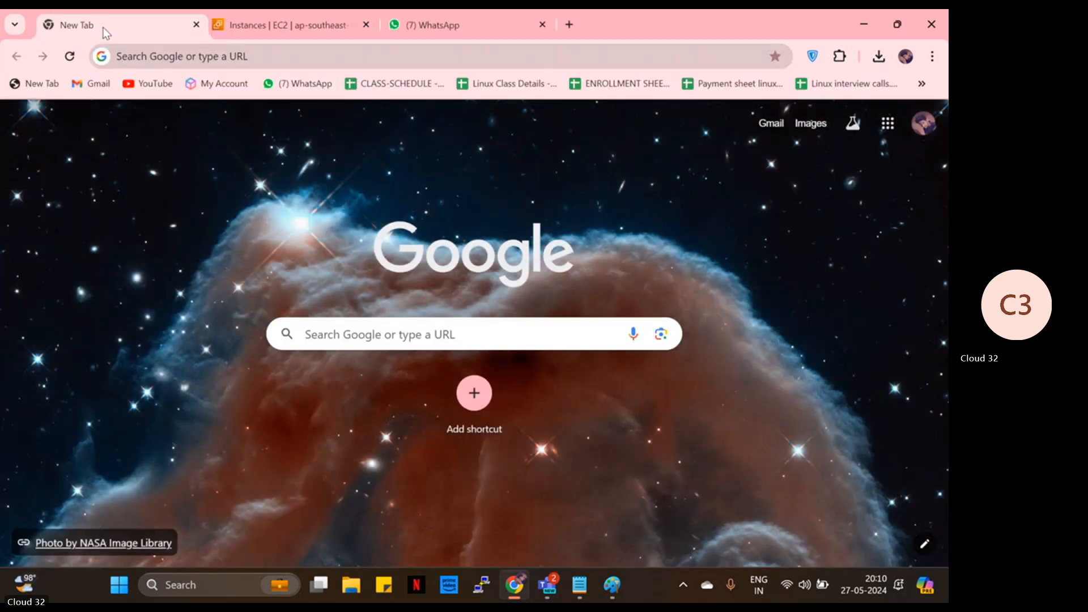
{"action": "left_click", "coordinate": [151, 67]}
{"action": "type", "text": "aws "}
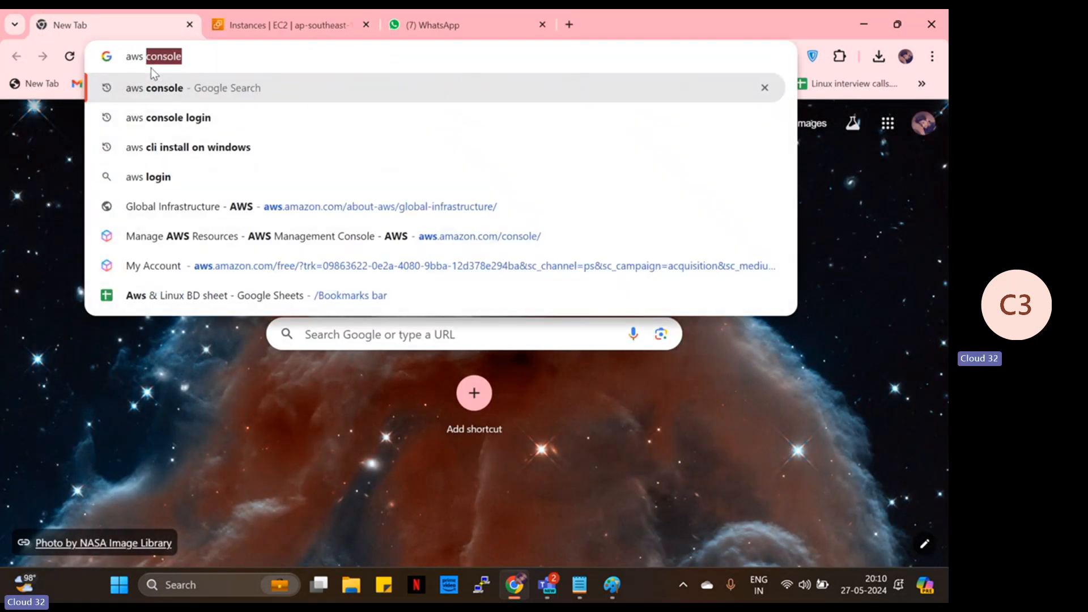
{"action": "type", "text": "glo"}
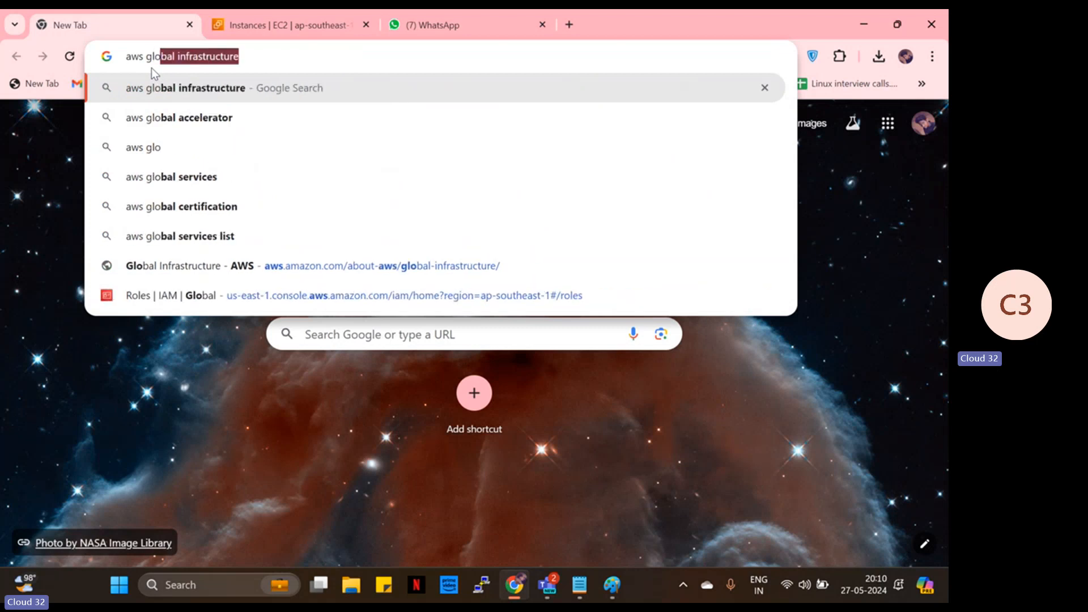
{"action": "key", "text": "Return"}
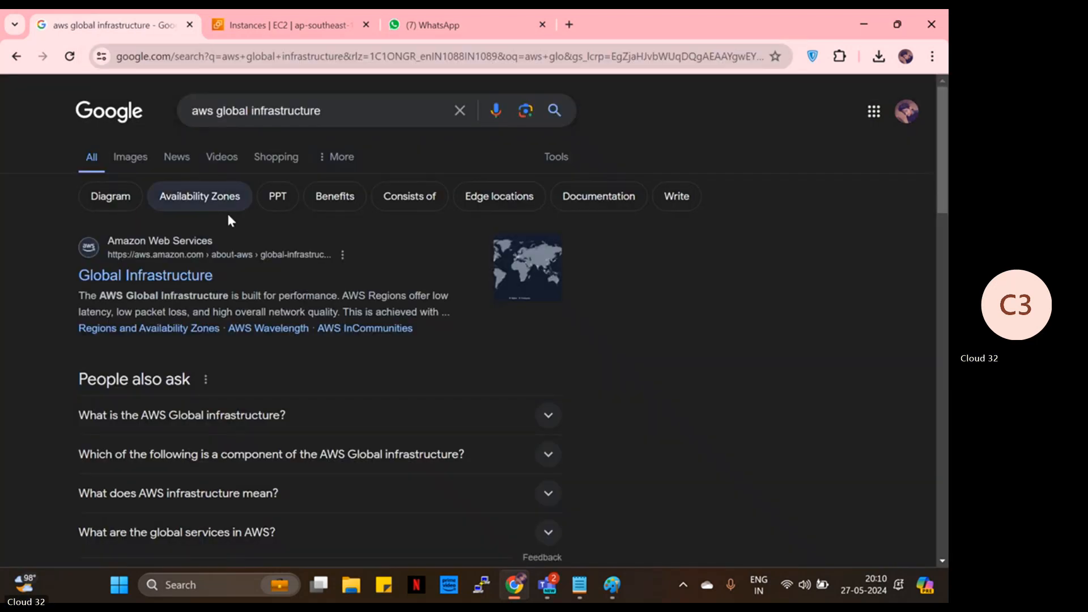
- Open the AWS Global Infrastructure page and dismiss the Amazon Q popup
{"action": "left_click", "coordinate": [195, 277]}
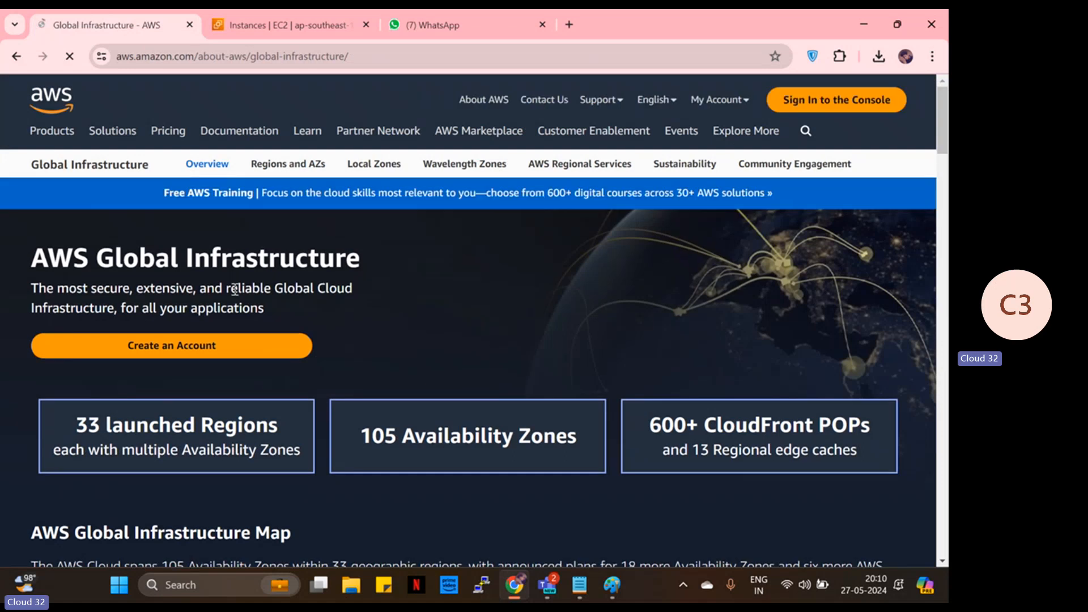
{"action": "scroll", "coordinate": [287, 325], "scroll_direction": "down", "scroll_amount": 2}
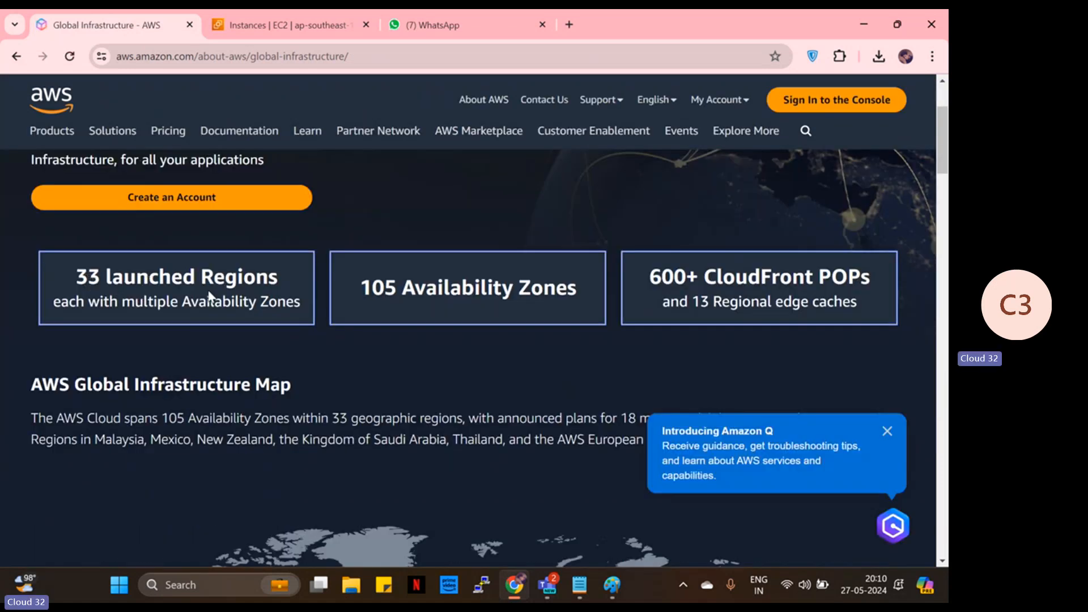
{"action": "scroll", "coordinate": [337, 377], "scroll_direction": "down", "scroll_amount": 5}
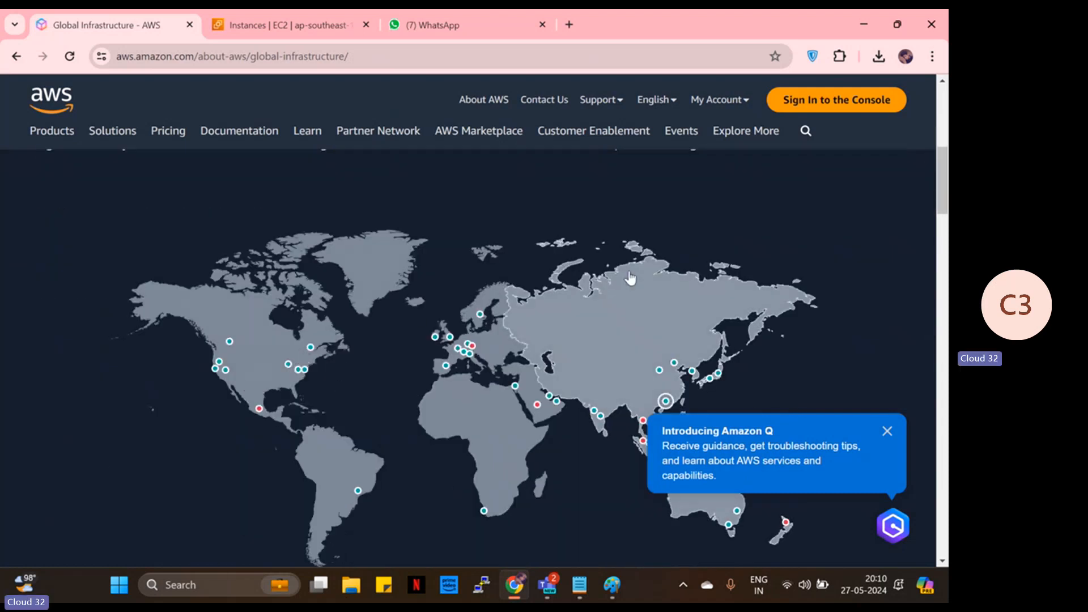
{"action": "left_click", "coordinate": [887, 432]}
{"action": "scroll", "coordinate": [862, 416], "scroll_direction": "down", "scroll_amount": 1}
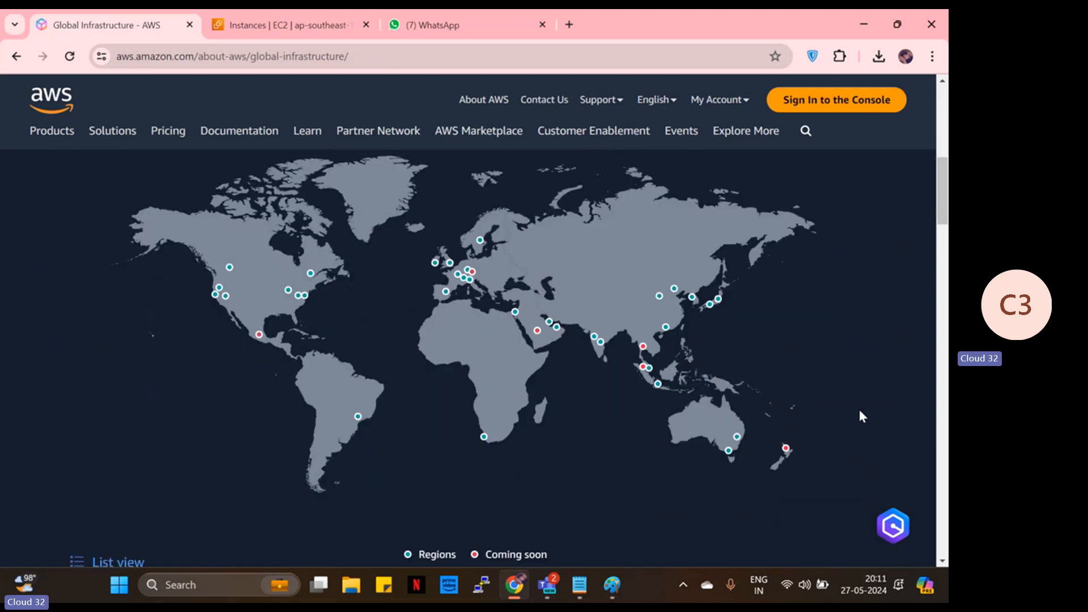
{"action": "scroll", "coordinate": [860, 412], "scroll_direction": "up", "scroll_amount": 1}
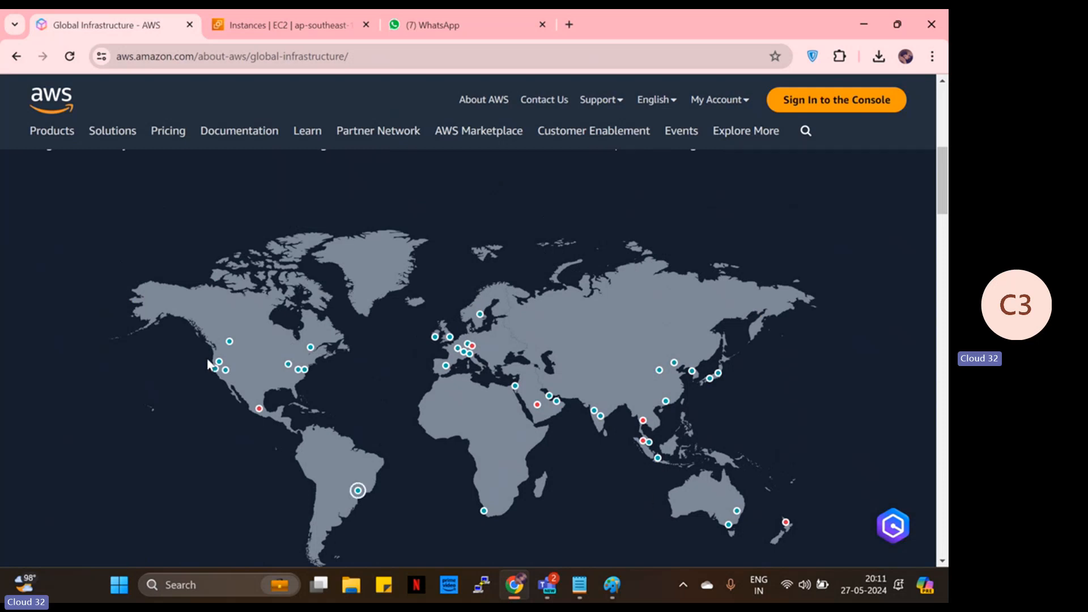
- Inspect the Mumbai and Northern Virginia region cards, highlighting their launch year and Availability Zone counts
{"action": "mouse_move", "coordinate": [299, 370]}
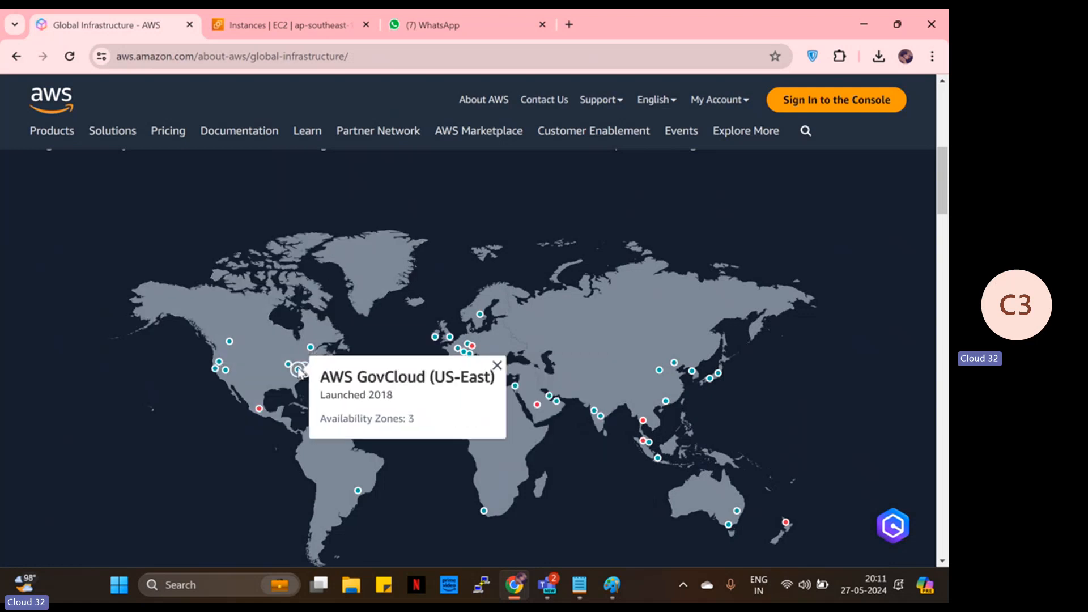
{"action": "mouse_move", "coordinate": [310, 349]}
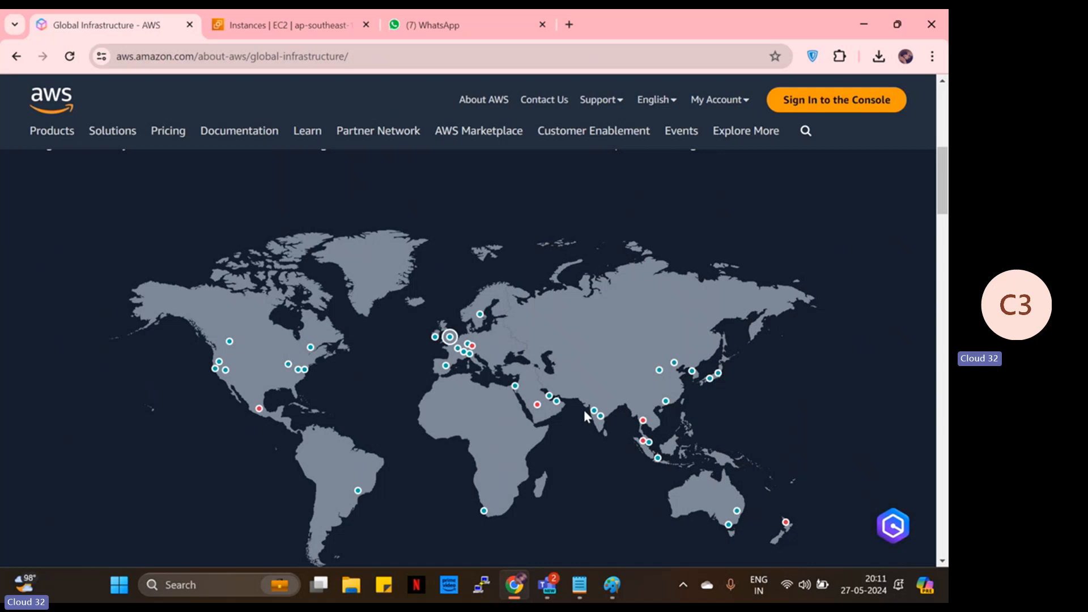
{"action": "mouse_move", "coordinate": [592, 411]}
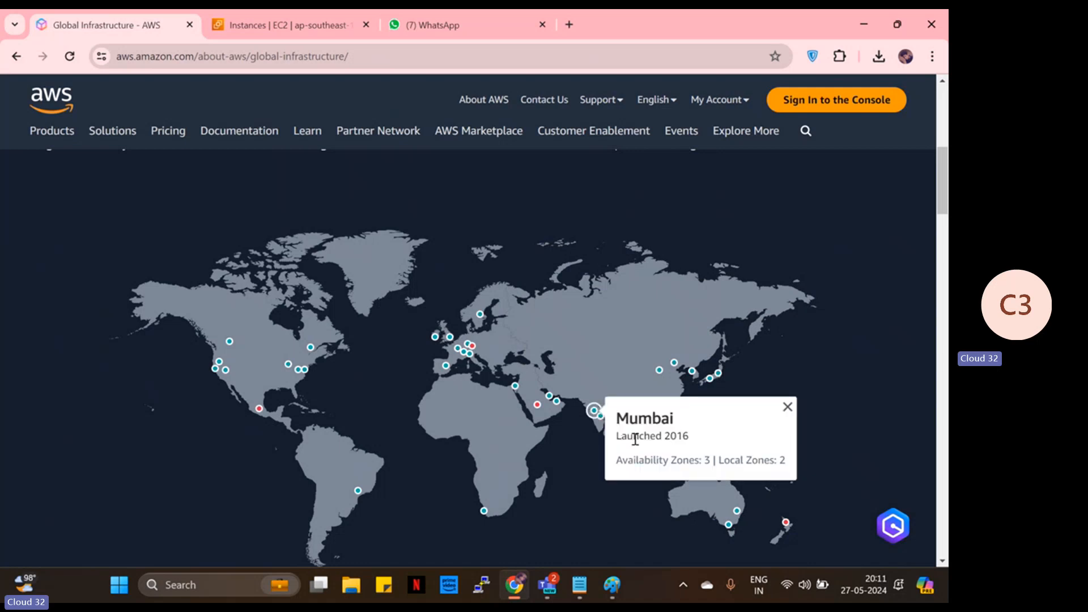
{"action": "left_click_drag", "start_coordinate": [634, 461], "coordinate": [712, 464]}
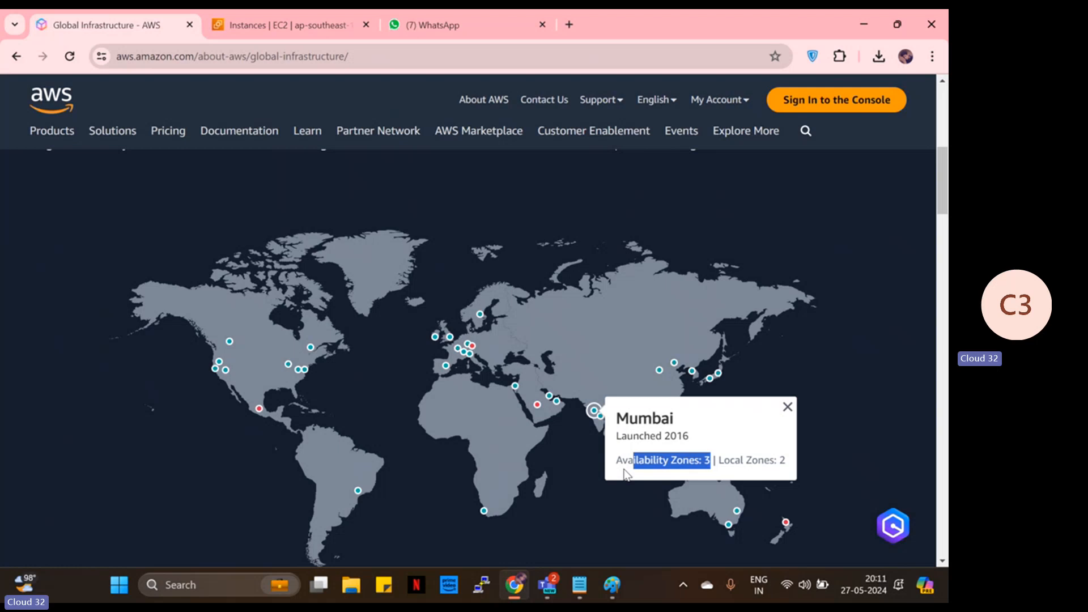
{"action": "left_click", "coordinate": [308, 374]}
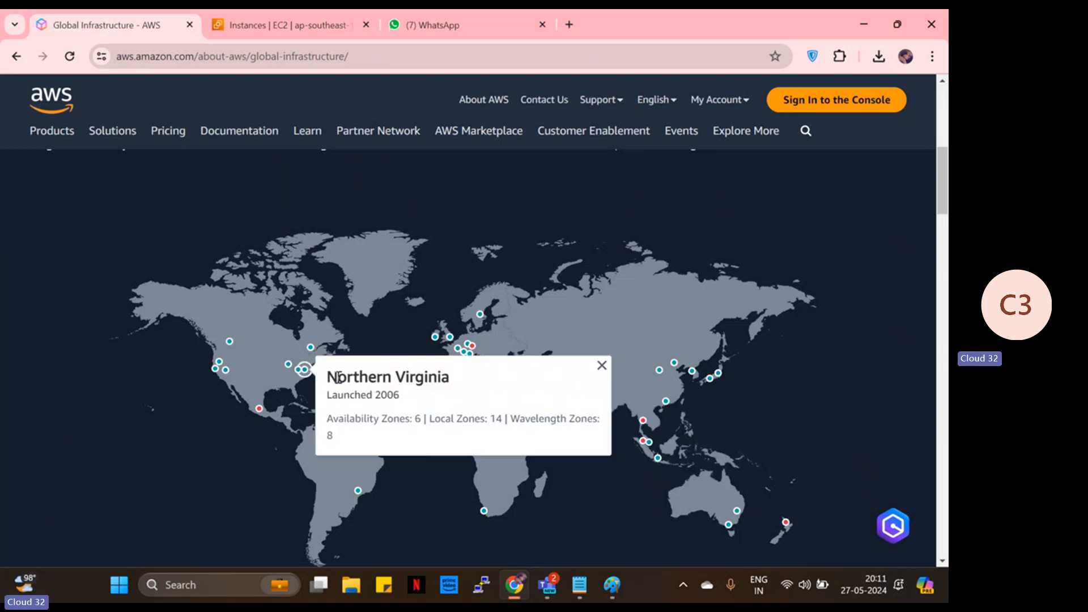
{"action": "left_click_drag", "start_coordinate": [338, 376], "coordinate": [462, 407]}
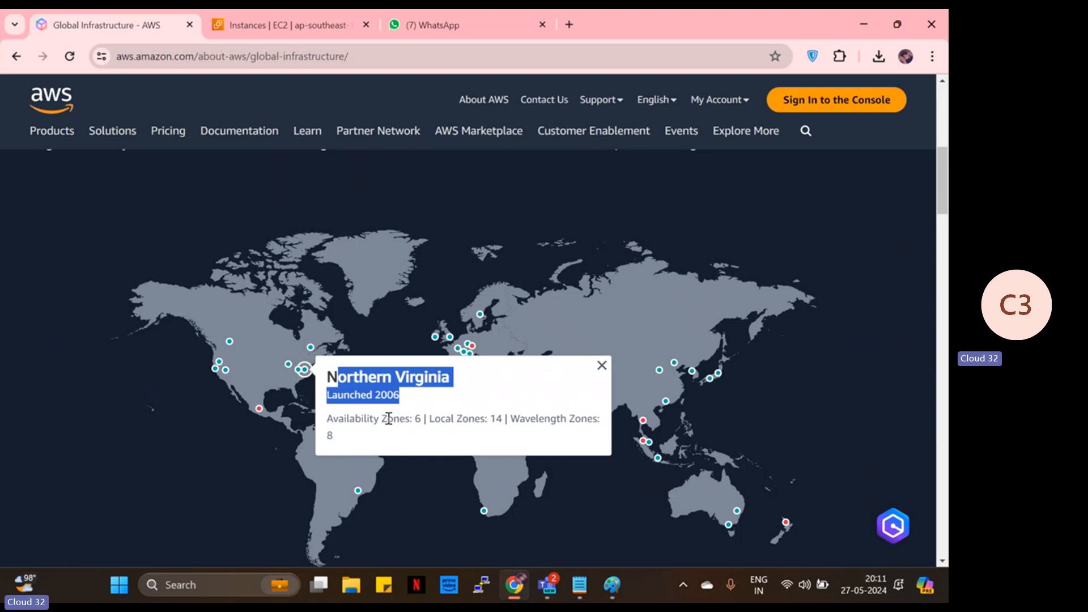
{"action": "left_click_drag", "start_coordinate": [338, 418], "coordinate": [427, 426]}
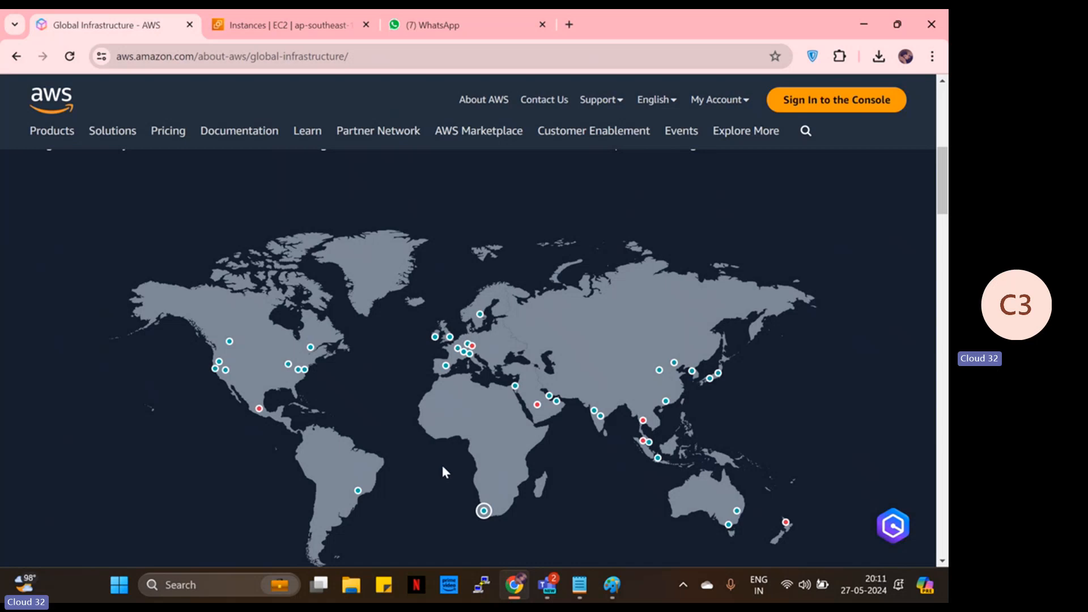
{"action": "left_click", "coordinate": [264, 31]}
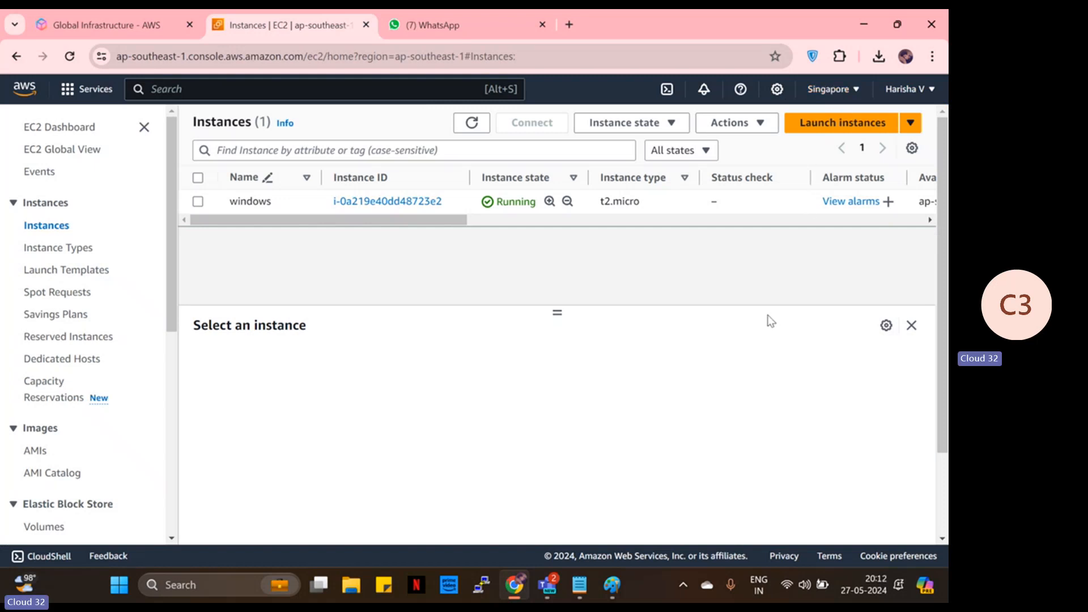
{"action": "left_click", "coordinate": [837, 93]}
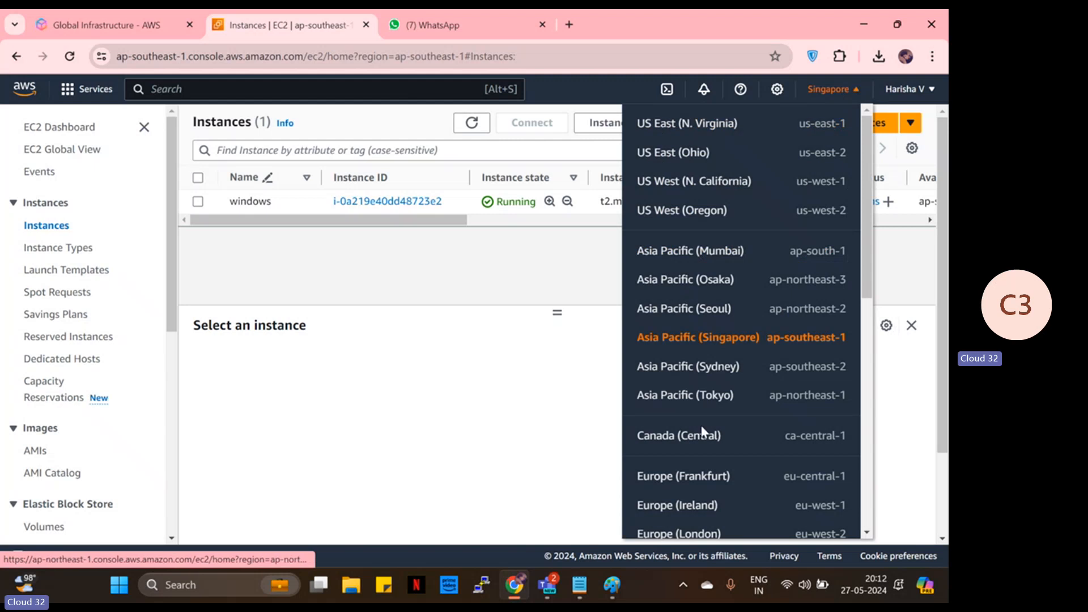
{"action": "scroll", "coordinate": [708, 467], "scroll_direction": "down", "scroll_amount": 3}
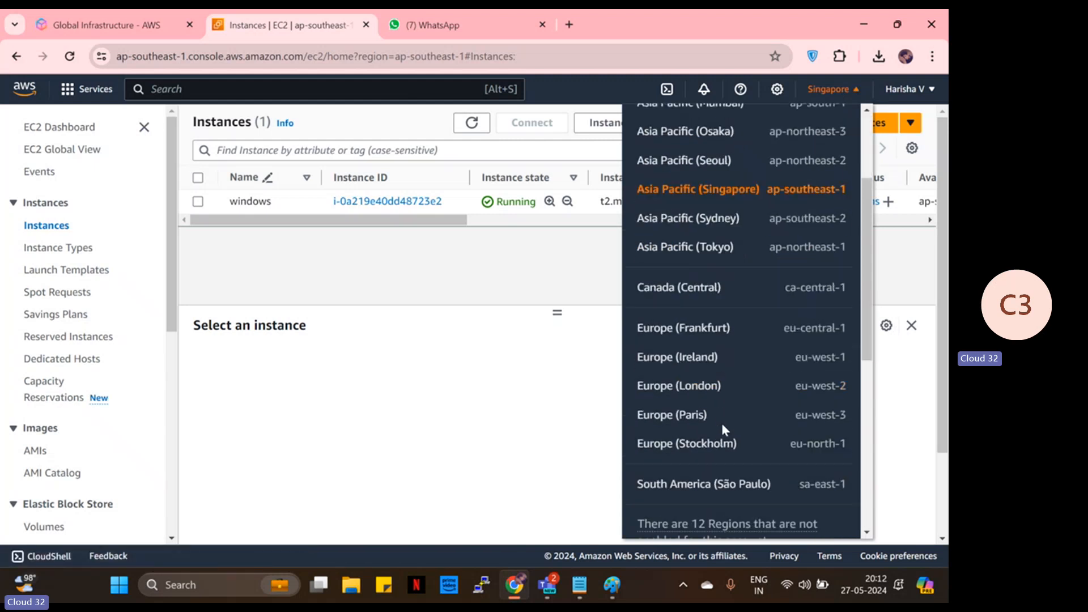
{"action": "scroll", "coordinate": [719, 414], "scroll_direction": "up", "scroll_amount": 3}
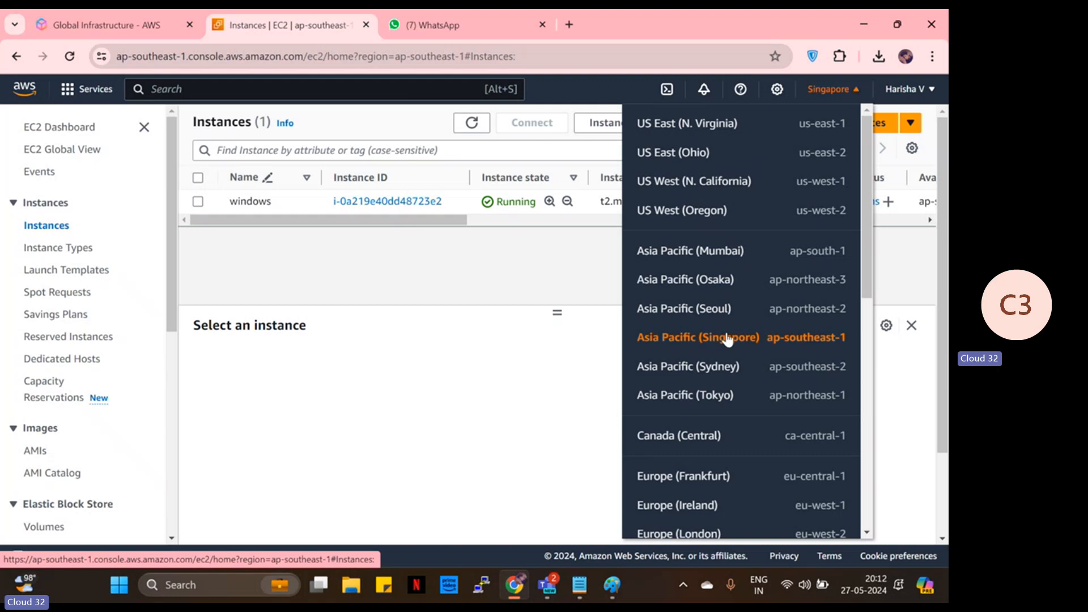
{"action": "left_click", "coordinate": [492, 289]}
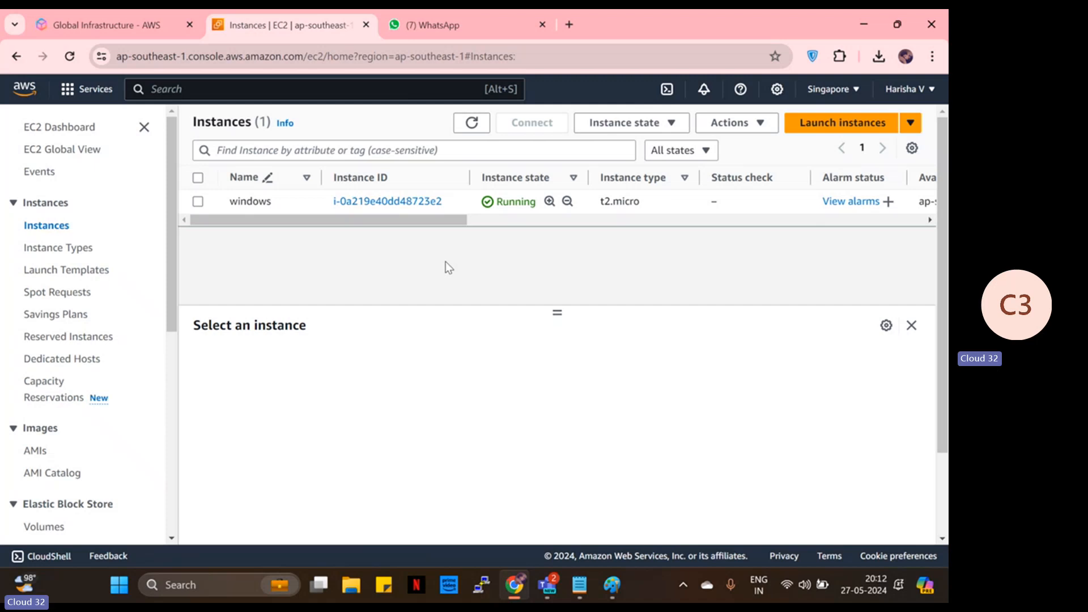
{"action": "left_click", "coordinate": [822, 93]}
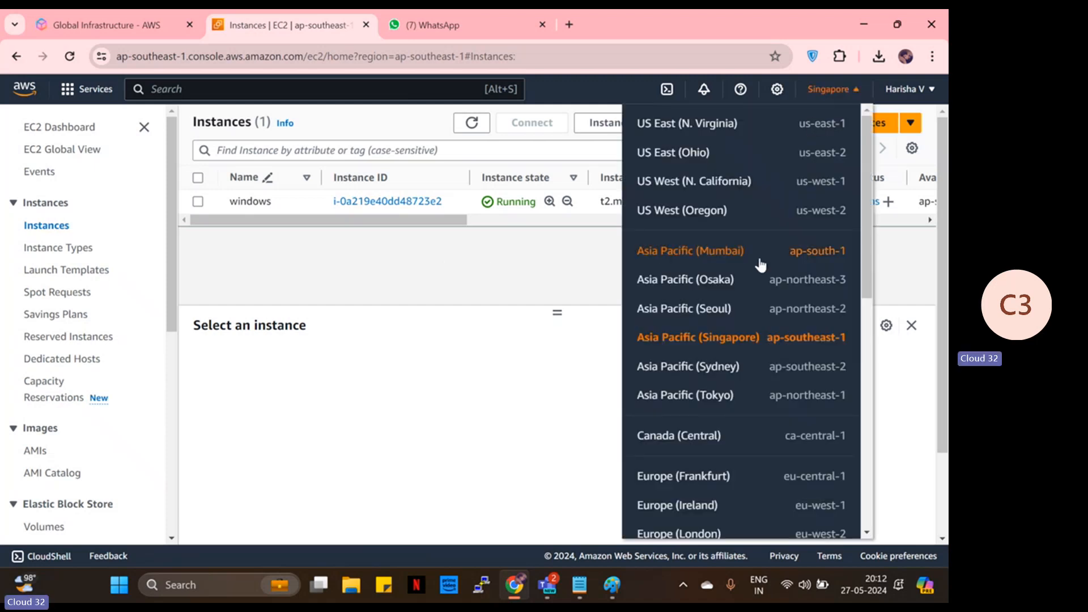
{"action": "left_click", "coordinate": [675, 255]}
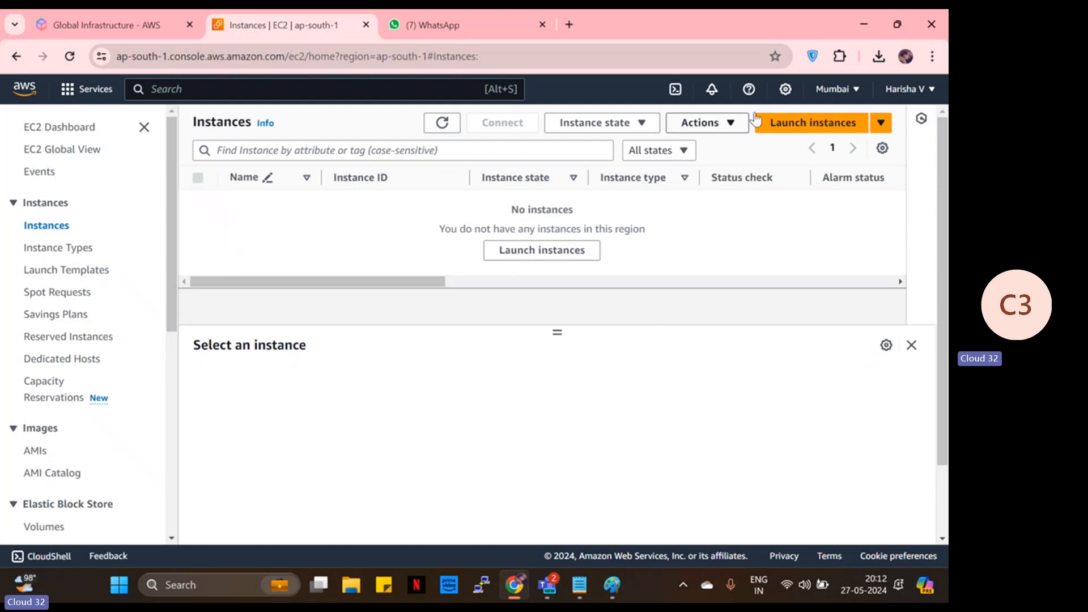
{"action": "left_click", "coordinate": [833, 89]}
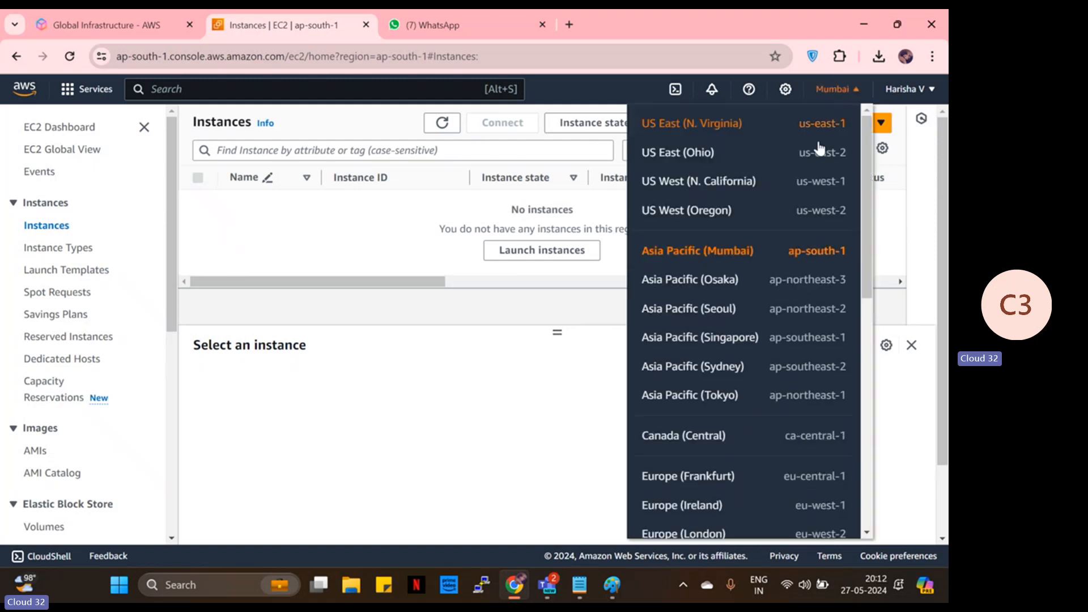
{"action": "left_click", "coordinate": [736, 336]}
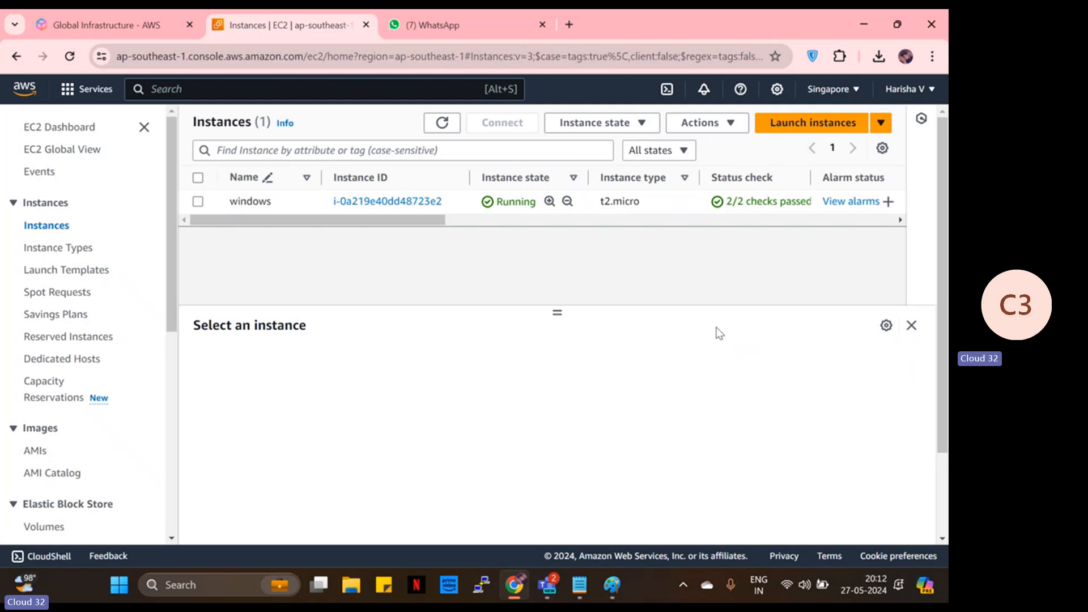
{"action": "left_click", "coordinate": [844, 92]}
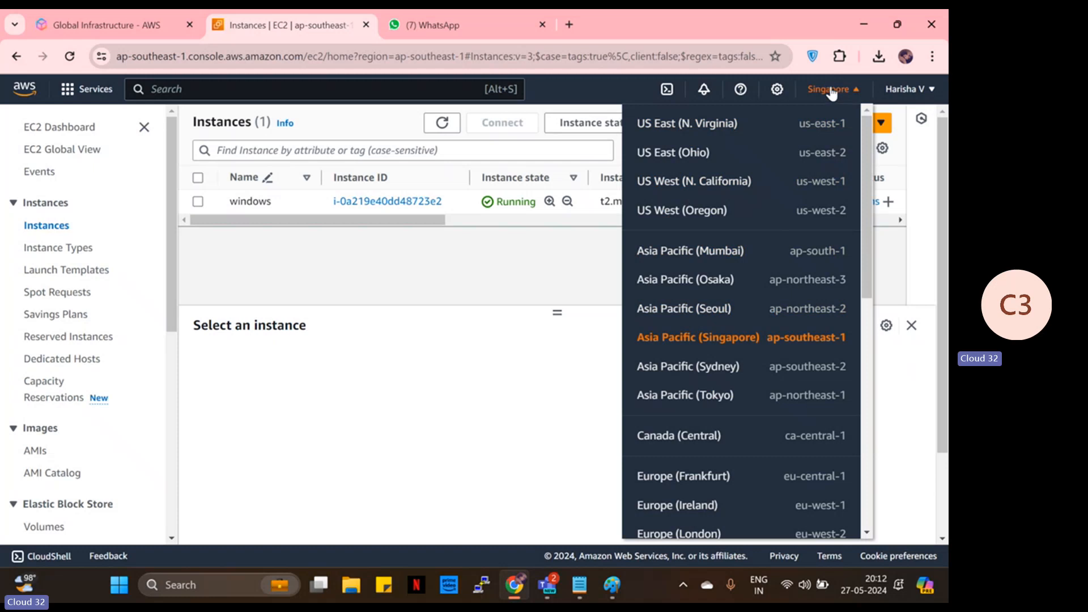
{"action": "left_click", "coordinate": [503, 300]}
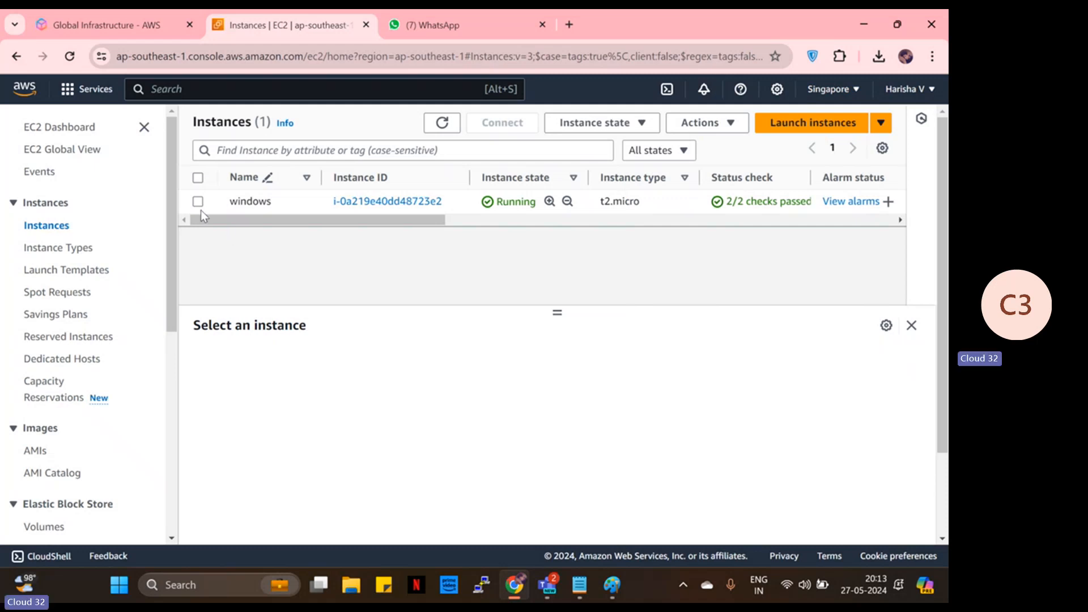
- Open a new launch form named 'linux', keeping the Amazon Linux 2023 AMI and t2.micro type
{"action": "left_click", "coordinate": [826, 123]}
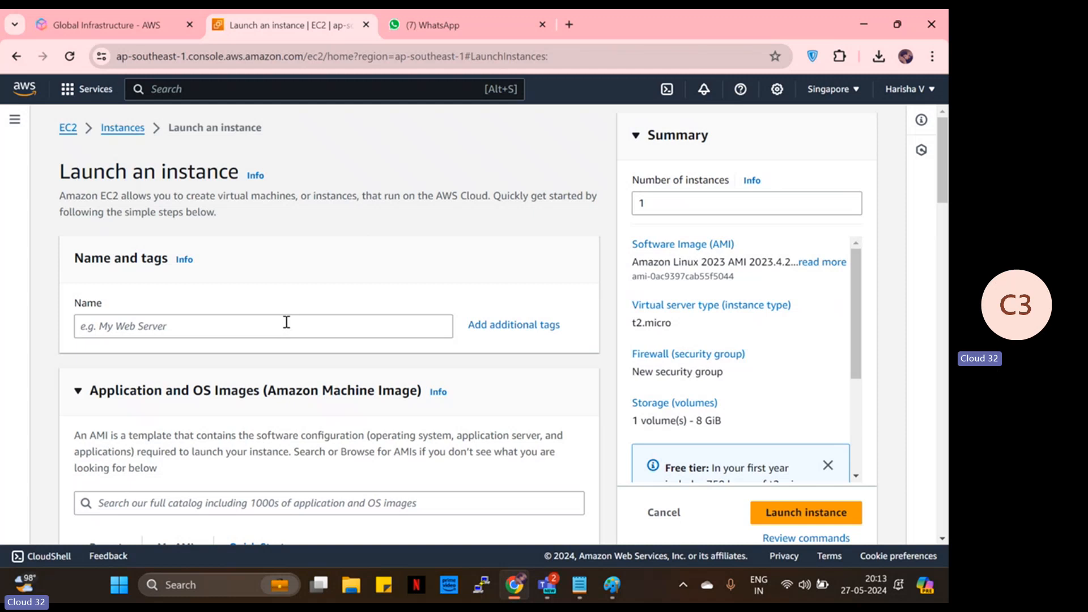
{"action": "left_click", "coordinate": [285, 321]}
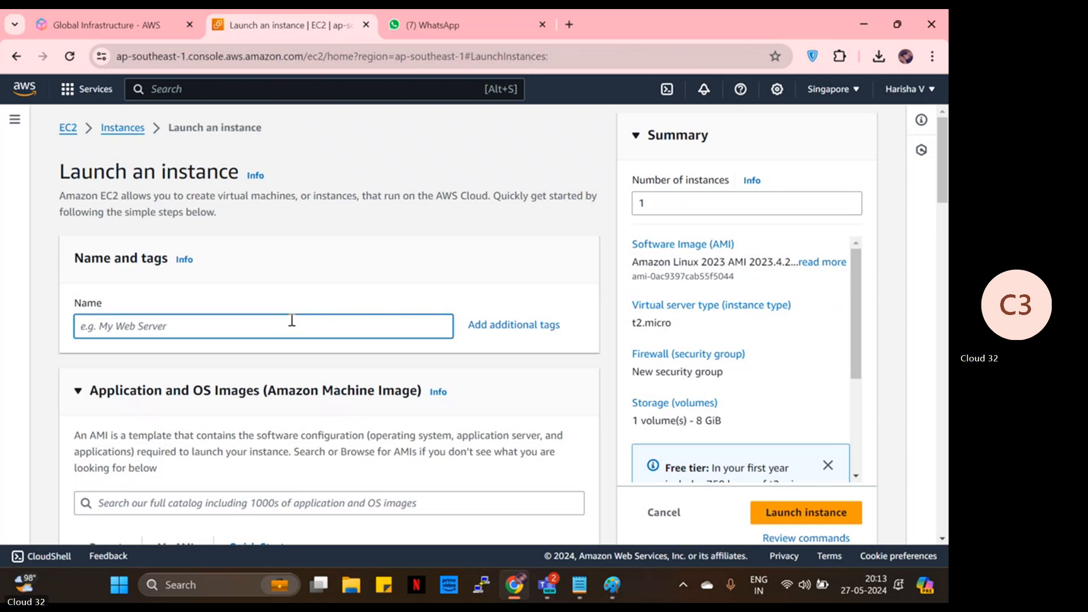
{"action": "type", "text": "i"}
{"action": "key", "text": "BackSpace"}
{"action": "type", "text": "linux"}
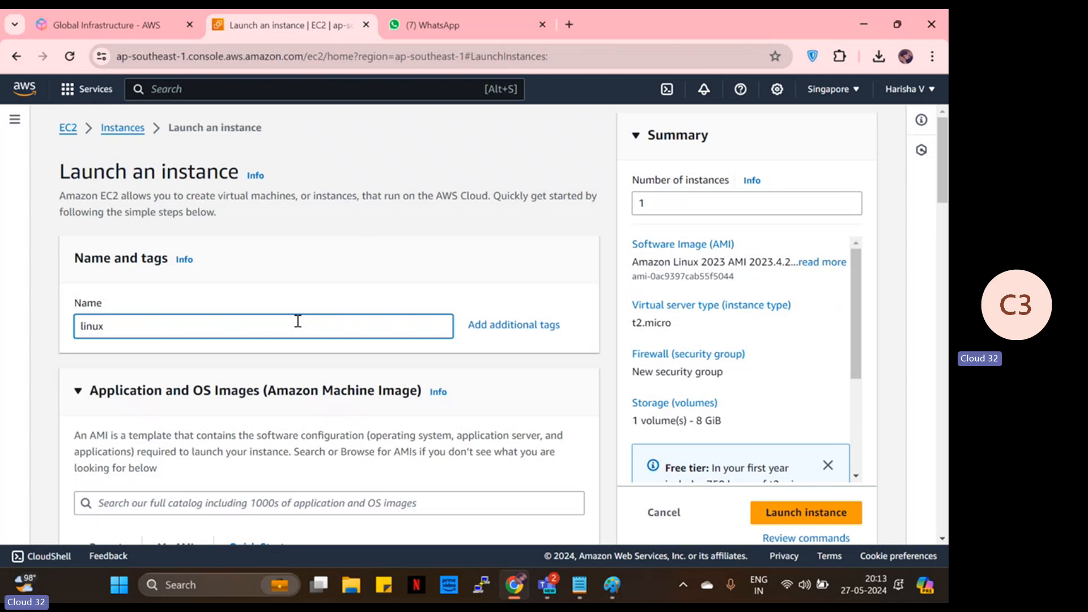
{"action": "scroll", "coordinate": [297, 320], "scroll_direction": "down", "scroll_amount": 5}
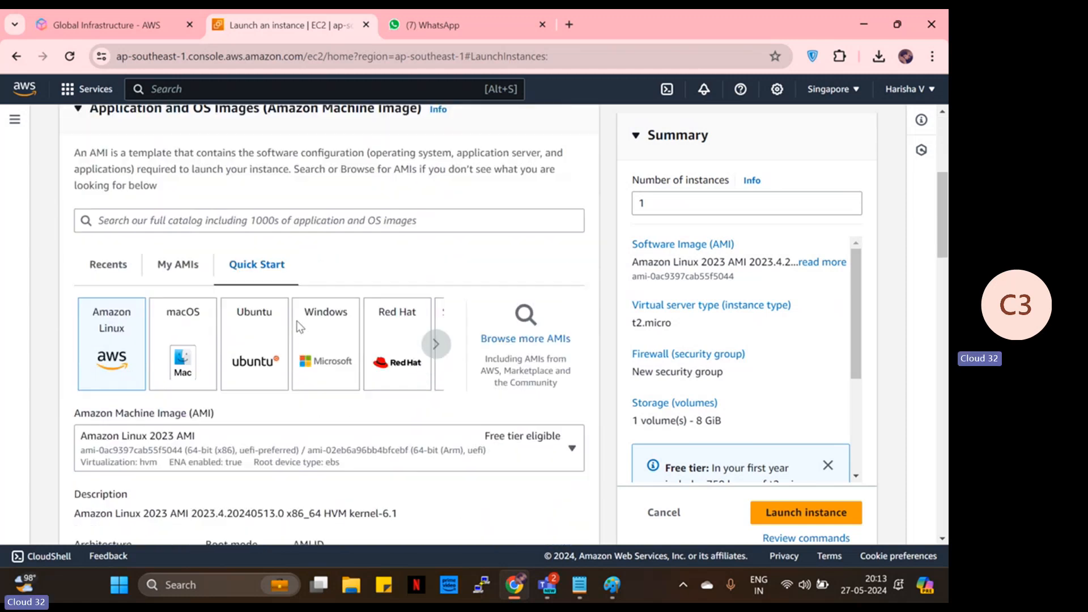
{"action": "scroll", "coordinate": [297, 321], "scroll_direction": "down", "scroll_amount": 4}
{"action": "scroll", "coordinate": [115, 233], "scroll_direction": "up", "scroll_amount": 3}
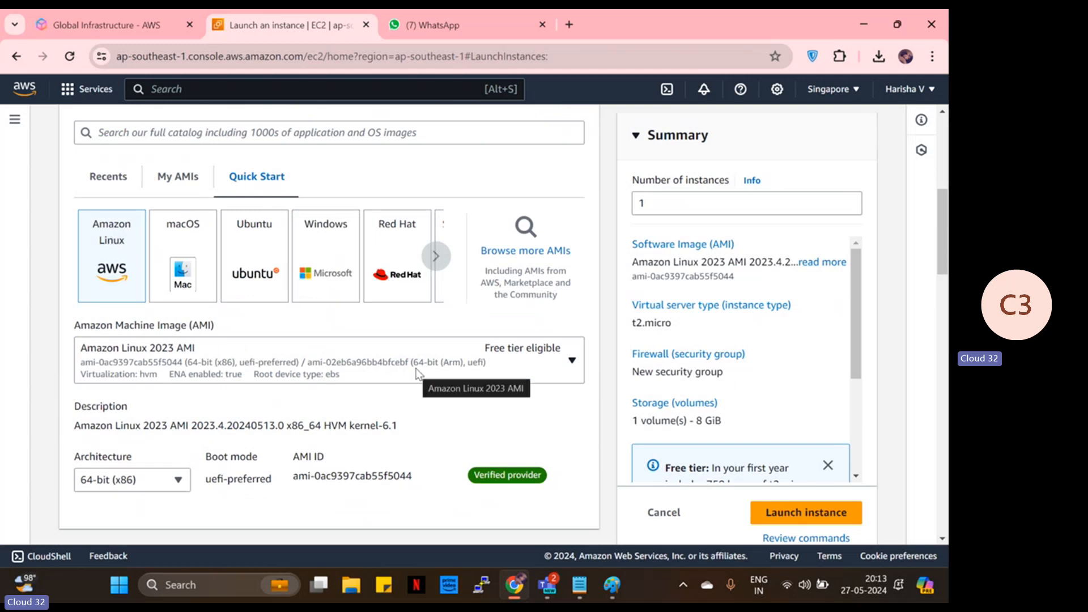
{"action": "scroll", "coordinate": [433, 356], "scroll_direction": "down", "scroll_amount": 3}
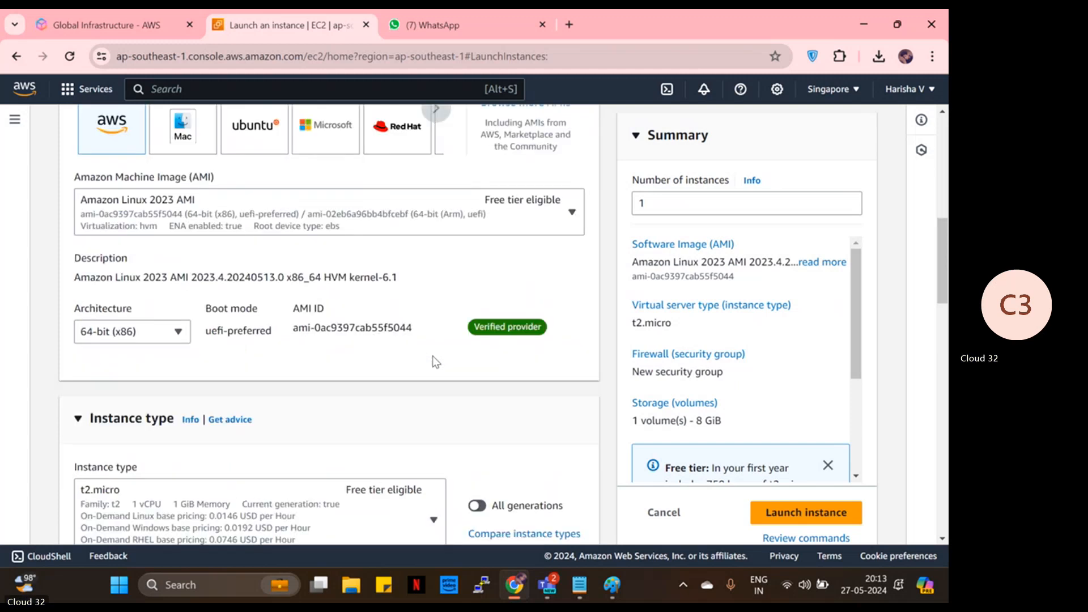
{"action": "scroll", "coordinate": [433, 360], "scroll_direction": "down", "scroll_amount": 7}
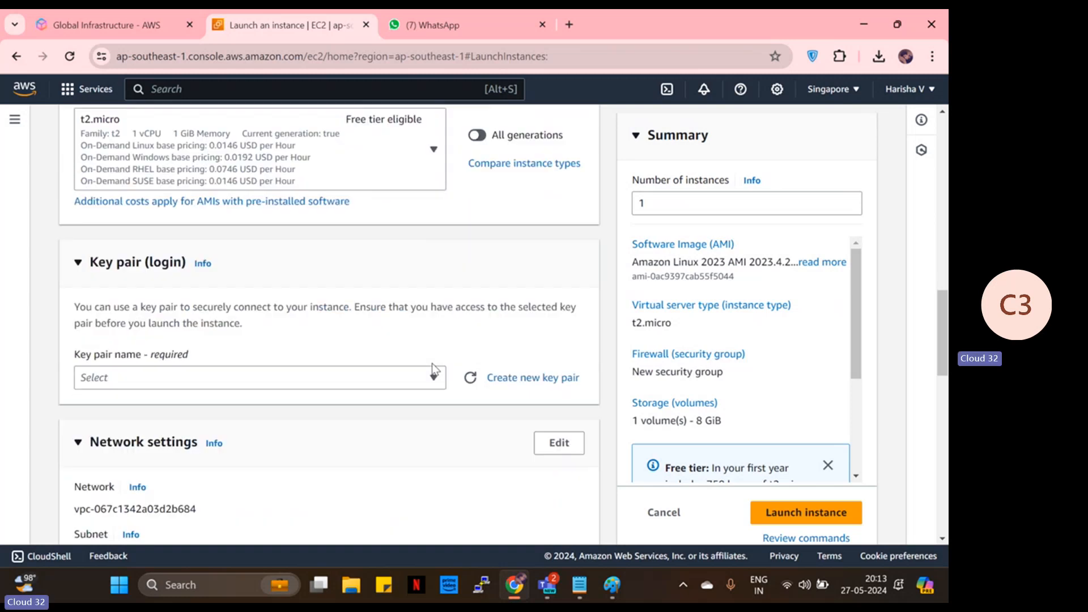
{"action": "scroll", "coordinate": [433, 369], "scroll_direction": "down", "scroll_amount": 1}
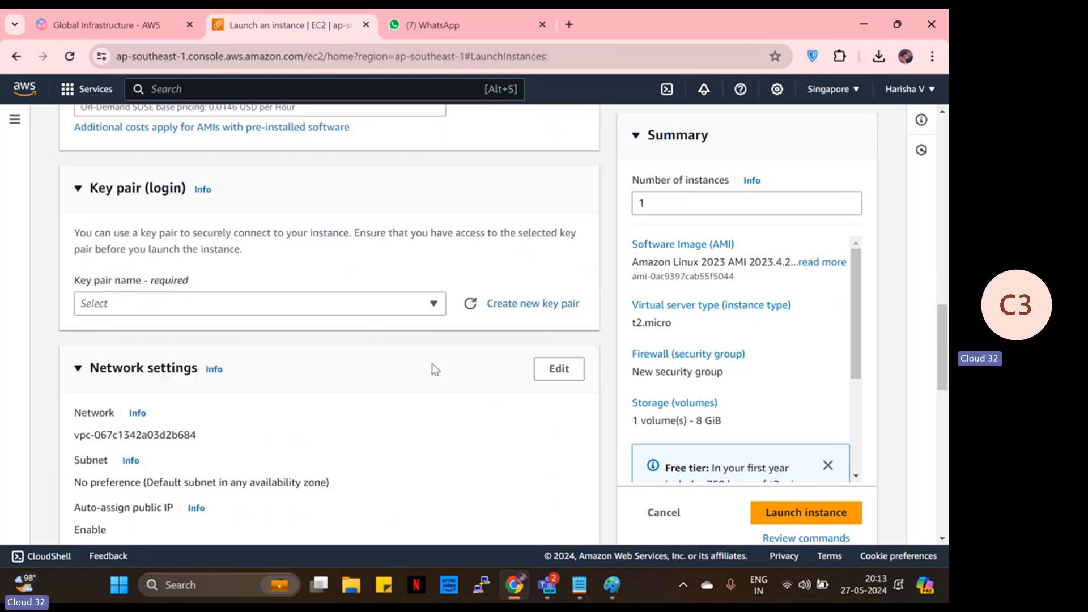
- Fill in a new key pair: name 'linuxnewkey', RSA type, .ppk private key format
{"action": "left_click", "coordinate": [506, 306]}
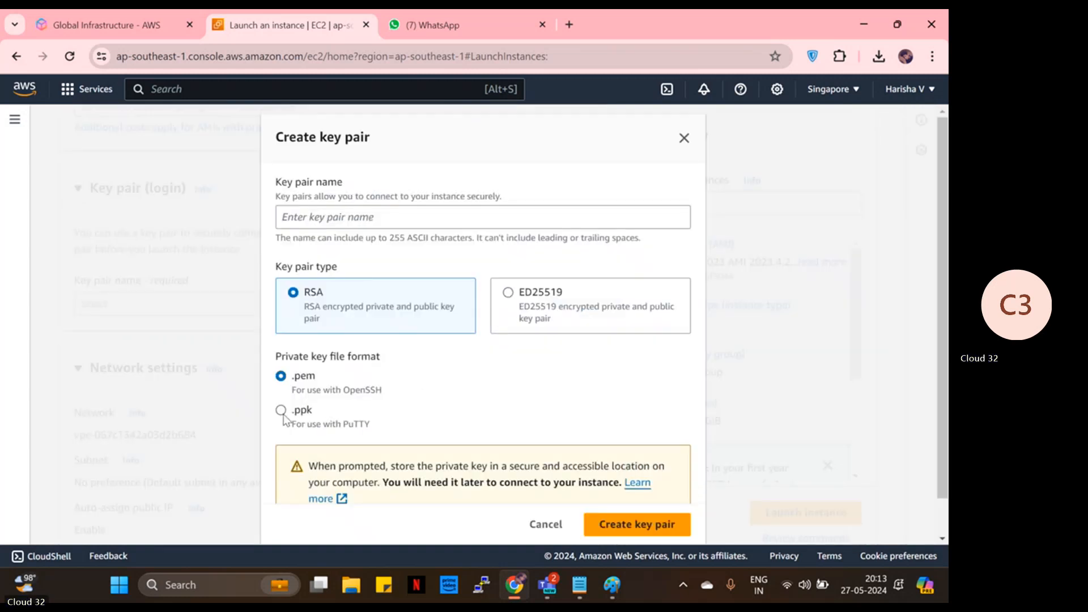
{"action": "left_click", "coordinate": [283, 412]}
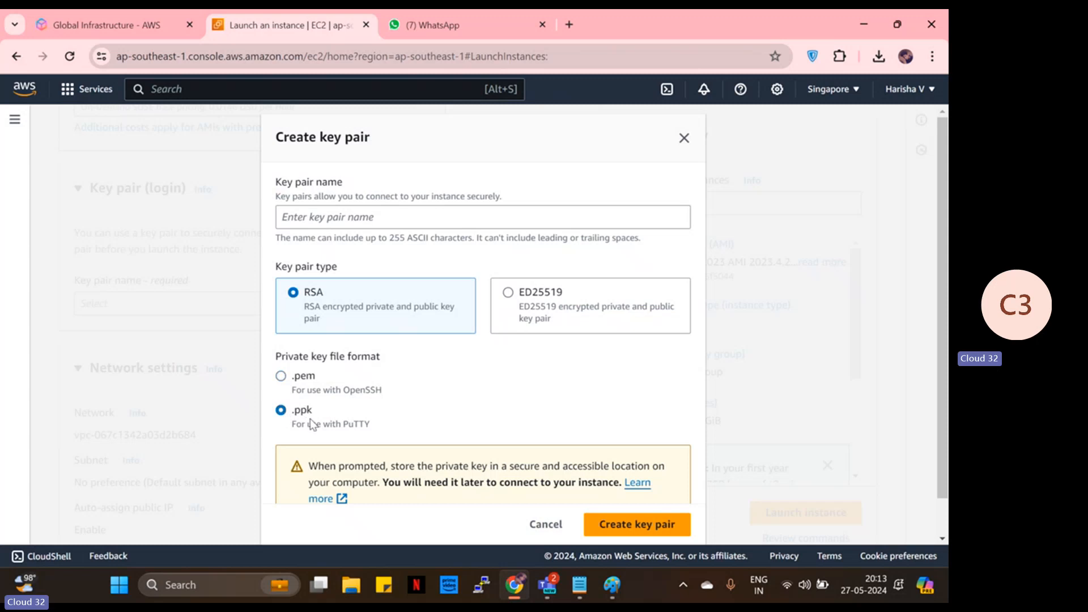
{"action": "left_click", "coordinate": [311, 216]}
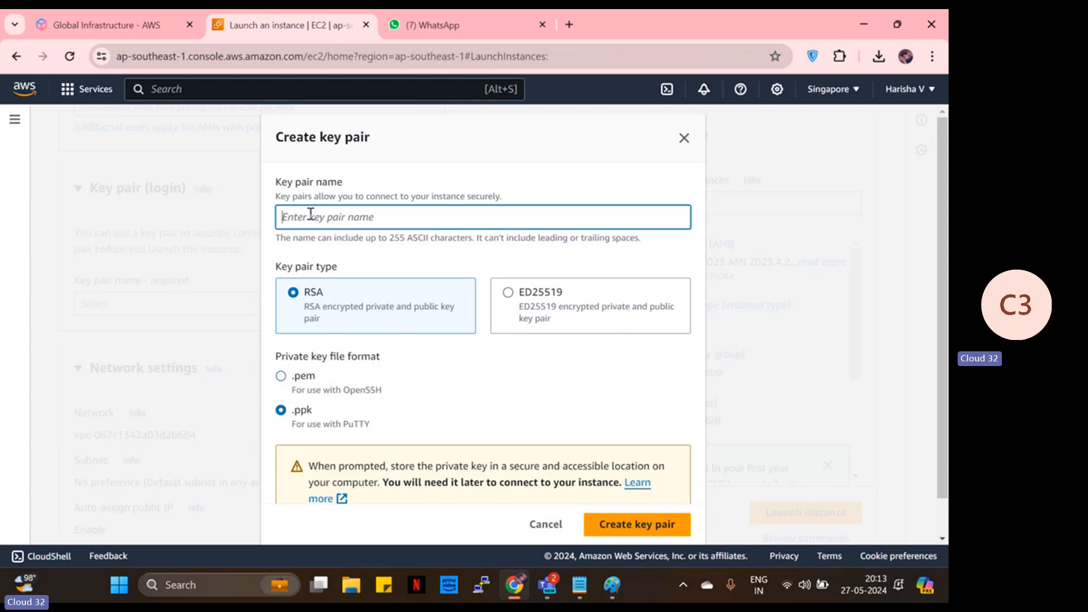
{"action": "type", "text": "linuxnewkey"}
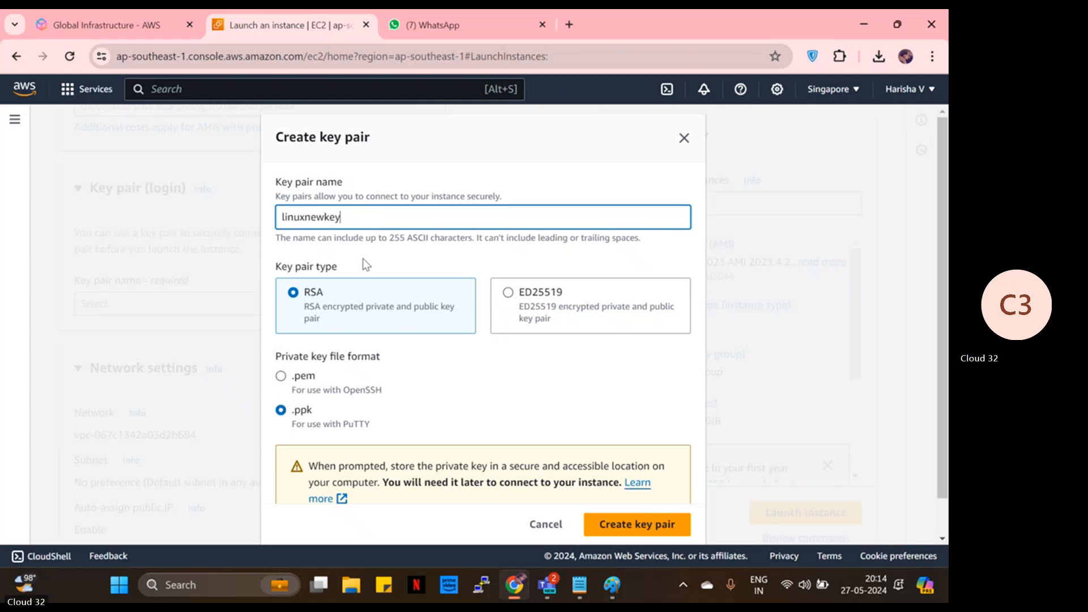
{"action": "scroll", "coordinate": [363, 258], "scroll_direction": "down", "scroll_amount": 1}
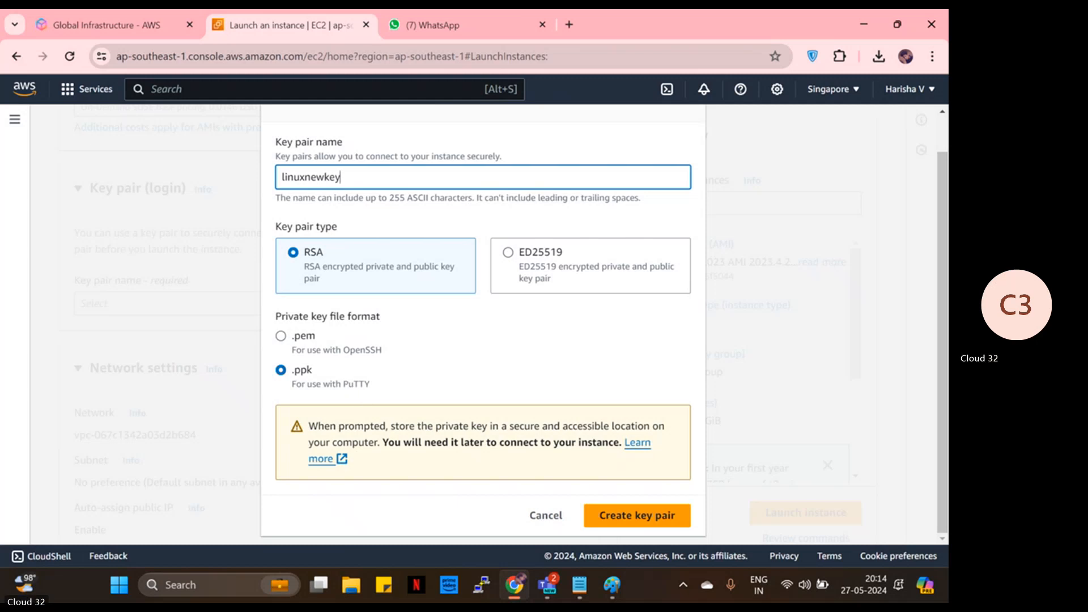
{"action": "mouse_move", "coordinate": [514, 585]}
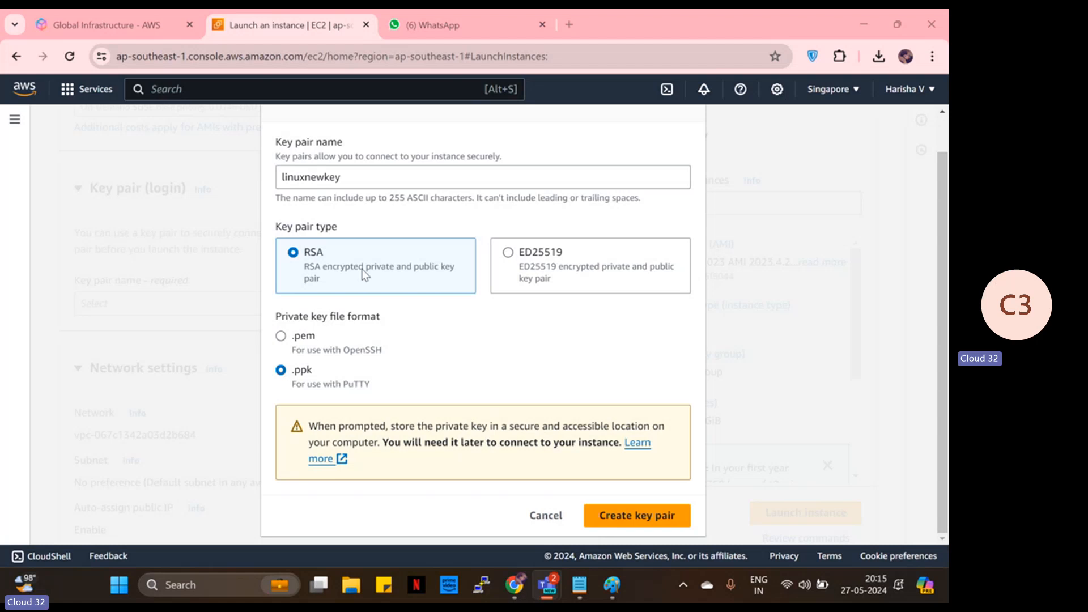
- Create the linuxnewkey key pair and keep SSH traffic allowed from anywhere
{"action": "left_click", "coordinate": [636, 520]}
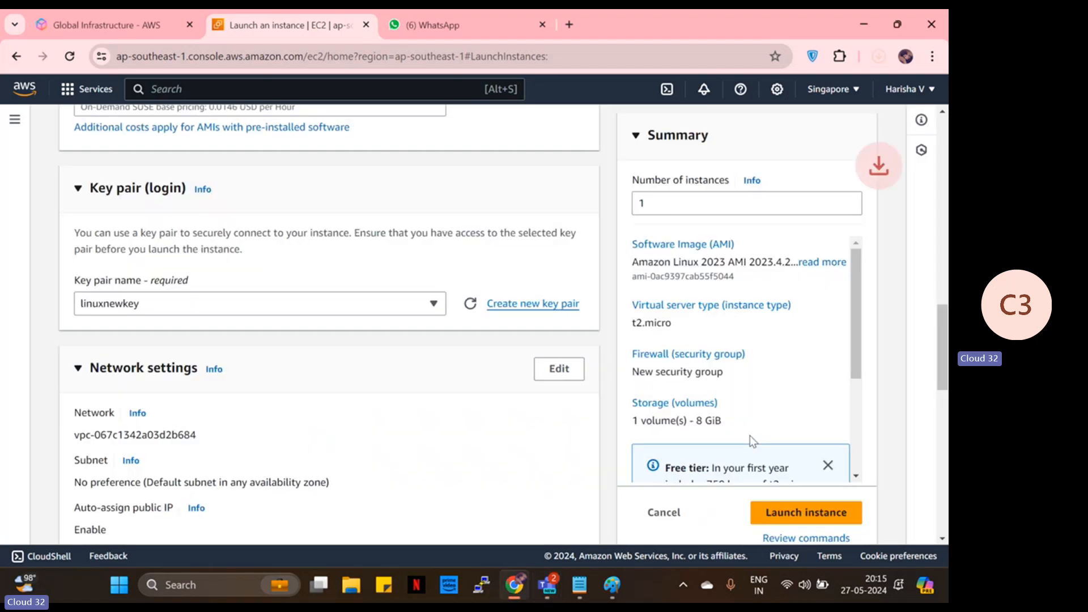
{"action": "scroll", "coordinate": [311, 238], "scroll_direction": "down", "scroll_amount": 5}
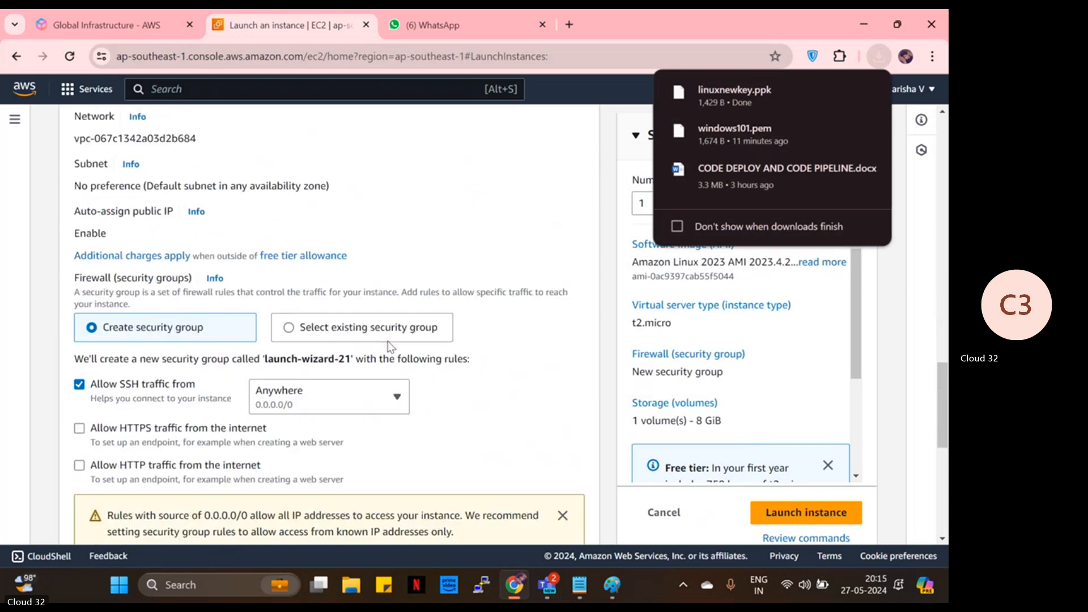
{"action": "left_click_drag", "start_coordinate": [103, 387], "coordinate": [153, 400]}
{"action": "left_click", "coordinate": [102, 386]}
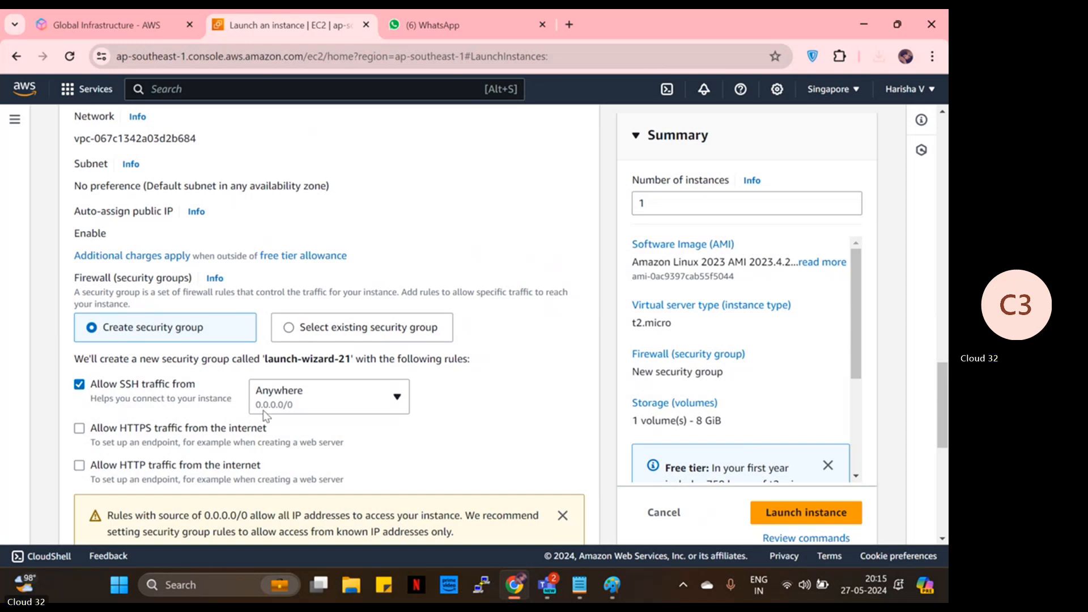
- Keep the 8 GiB gp3 storage and launch the linux instance
{"action": "scroll", "coordinate": [264, 415], "scroll_direction": "down", "scroll_amount": 1}
{"action": "scroll", "coordinate": [265, 415], "scroll_direction": "down", "scroll_amount": 3}
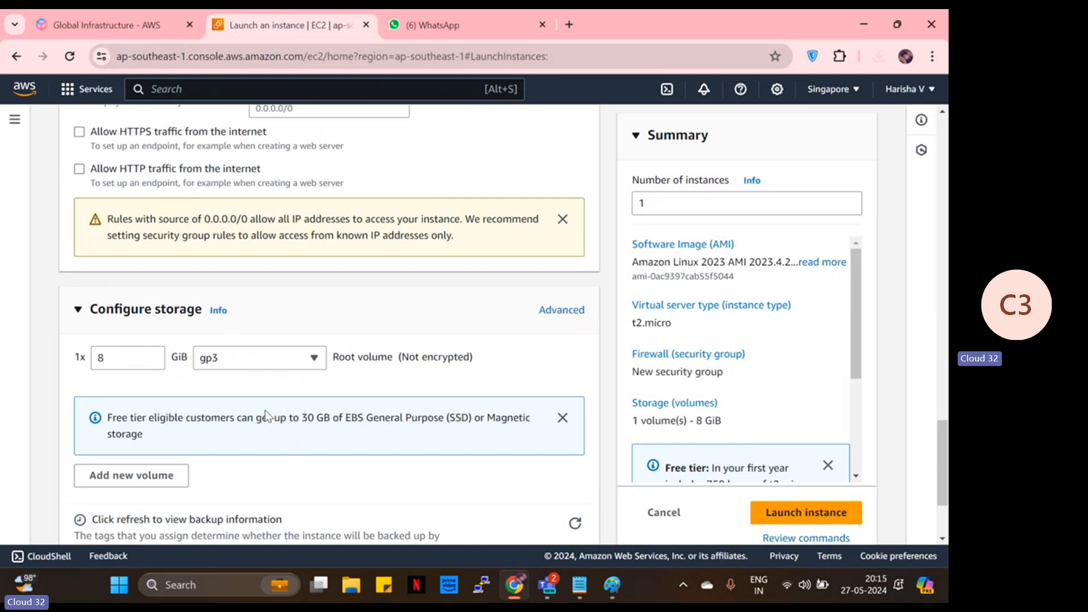
{"action": "scroll", "coordinate": [265, 416], "scroll_direction": "up", "scroll_amount": 2}
{"action": "scroll", "coordinate": [157, 379], "scroll_direction": "down", "scroll_amount": 1}
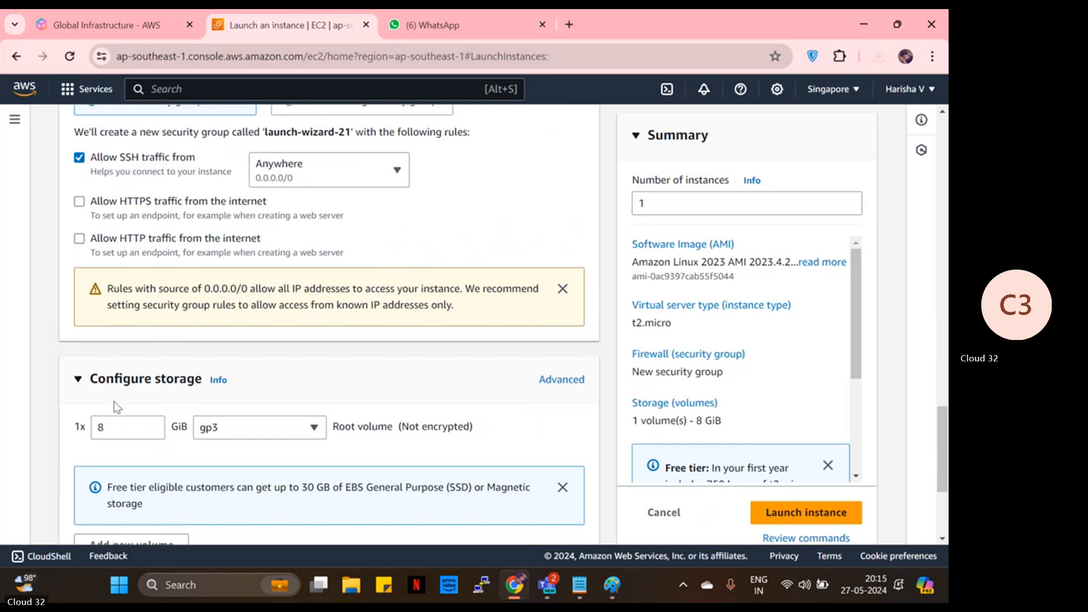
{"action": "scroll", "coordinate": [116, 406], "scroll_direction": "down", "scroll_amount": 1}
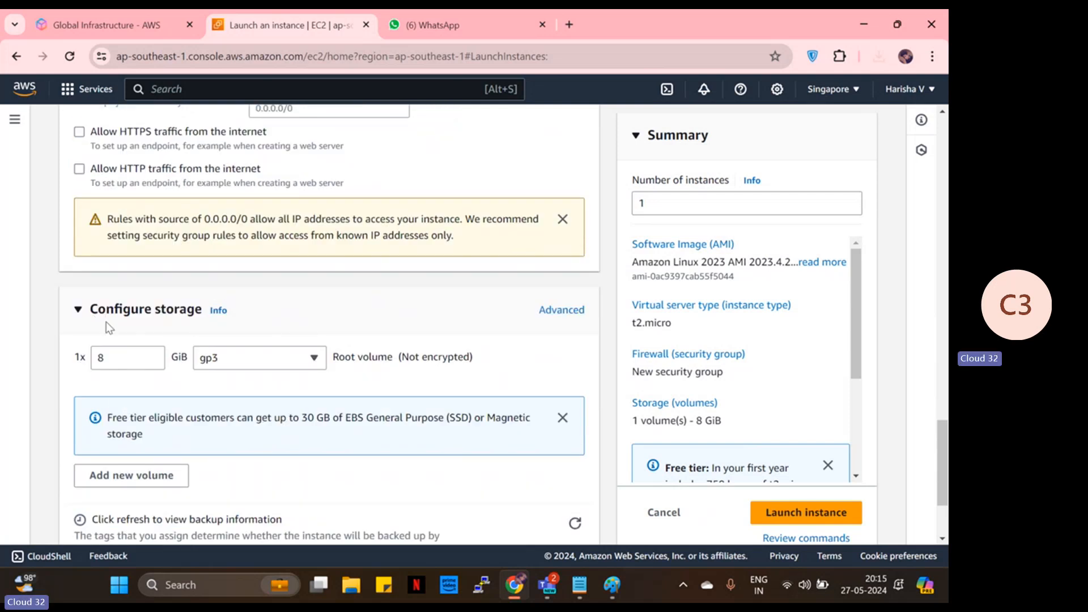
{"action": "left_click_drag", "start_coordinate": [202, 317], "coordinate": [98, 319]}
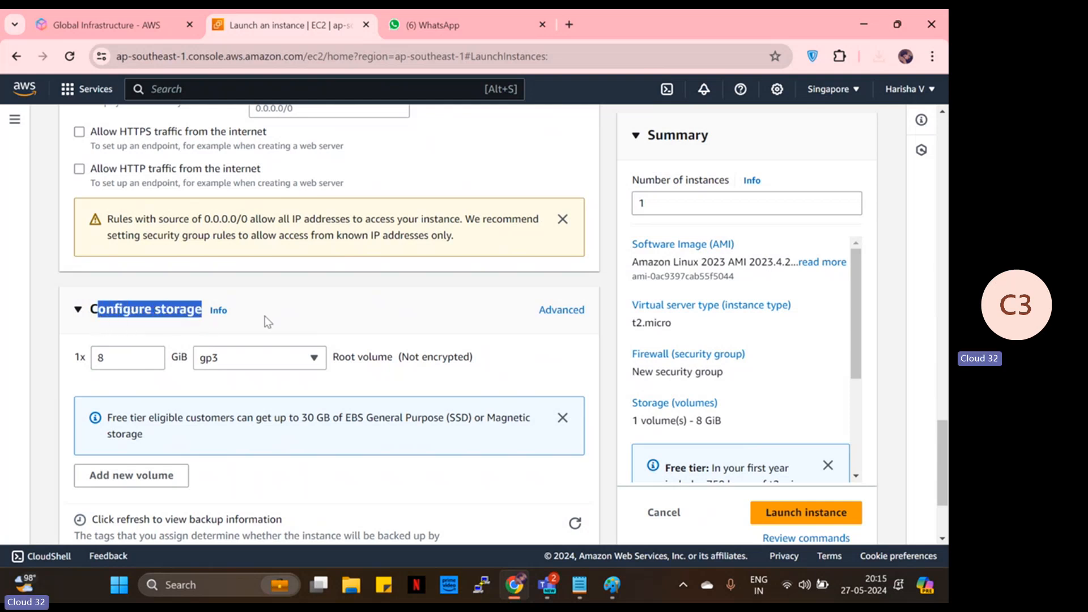
{"action": "left_click", "coordinate": [154, 328]}
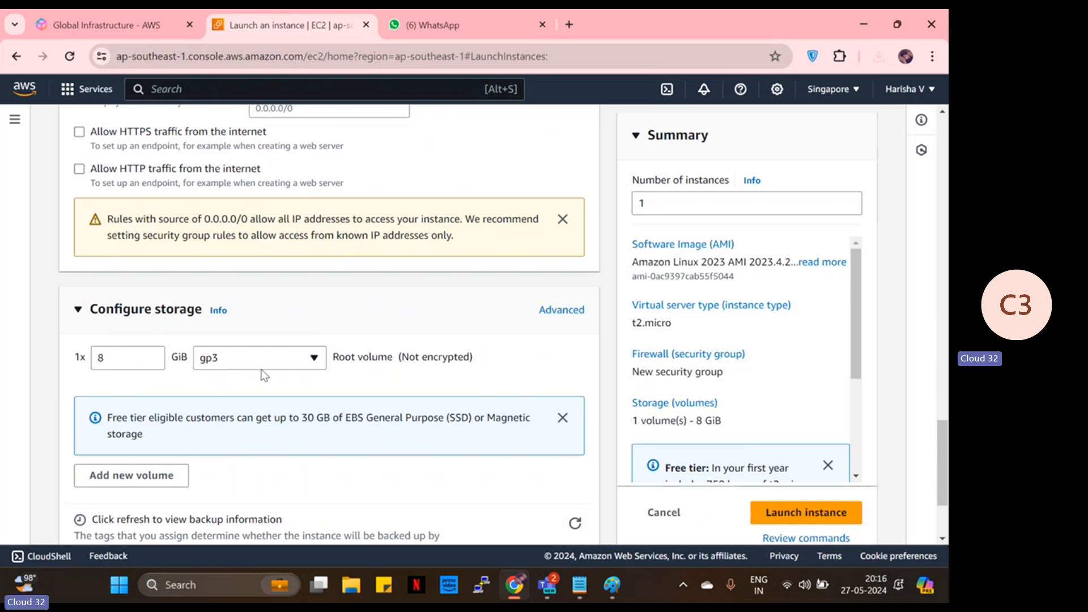
{"action": "left_click", "coordinate": [806, 511]}
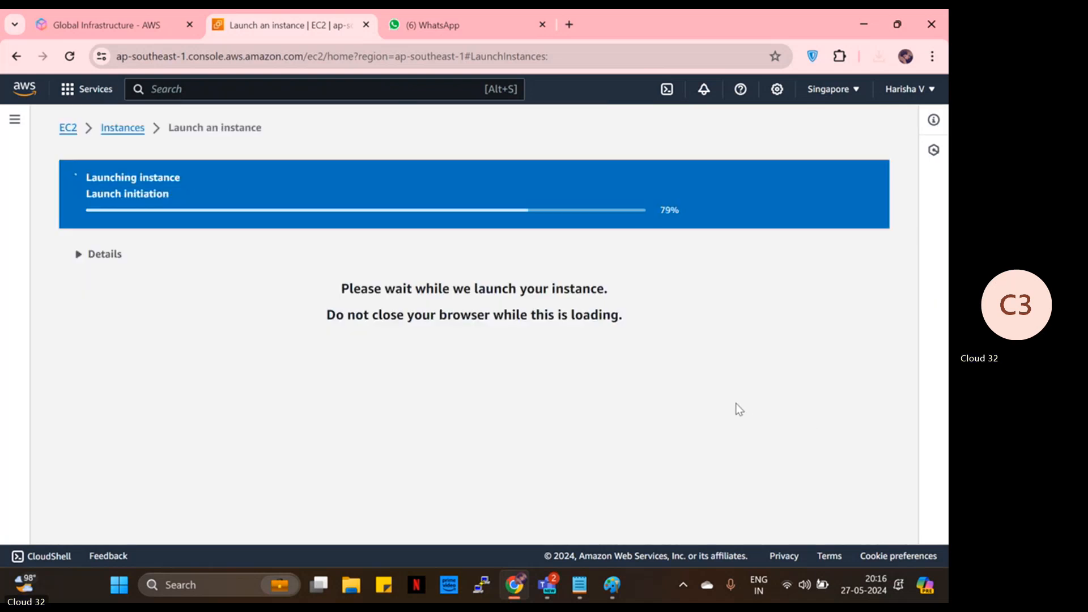
- From the refreshed instance list, select the windows instance and open its Connect page
{"action": "scroll", "coordinate": [804, 498], "scroll_direction": "down", "scroll_amount": 5}
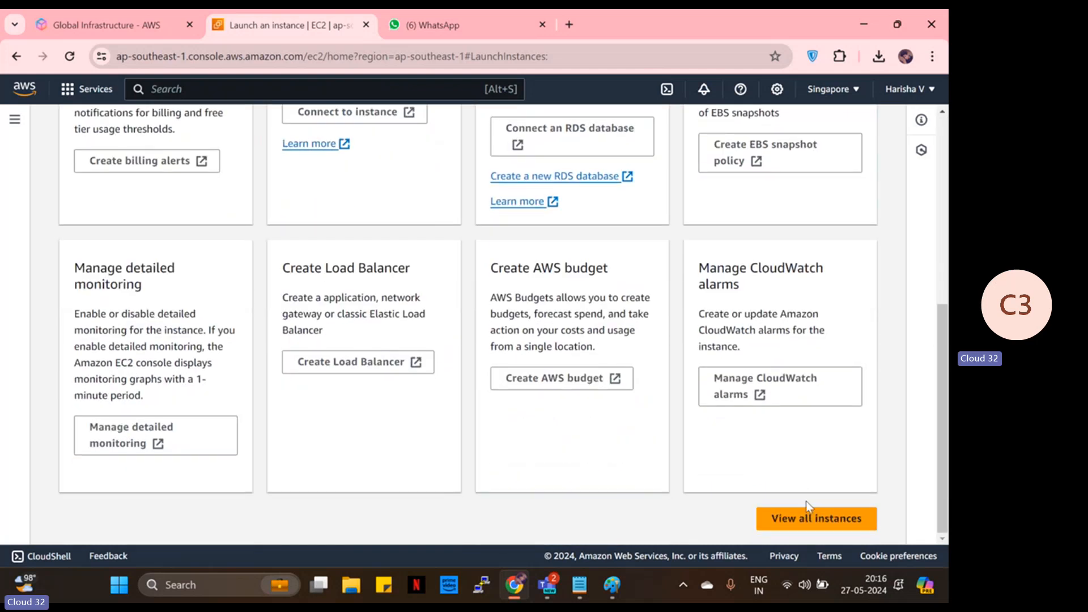
{"action": "left_click", "coordinate": [809, 519]}
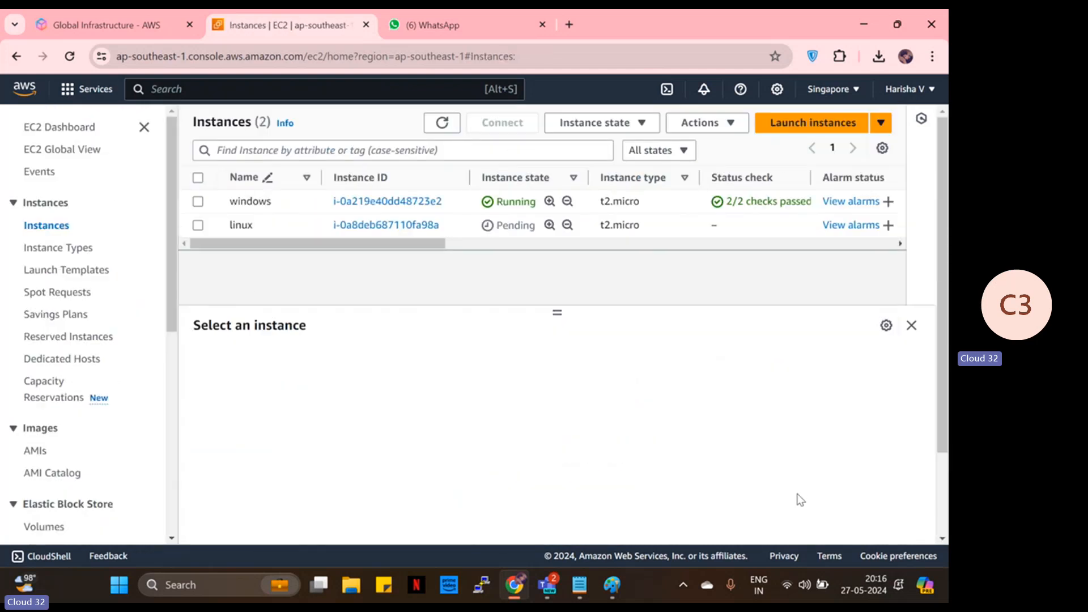
{"action": "left_click", "coordinate": [438, 128]}
{"action": "left_click", "coordinate": [198, 202]}
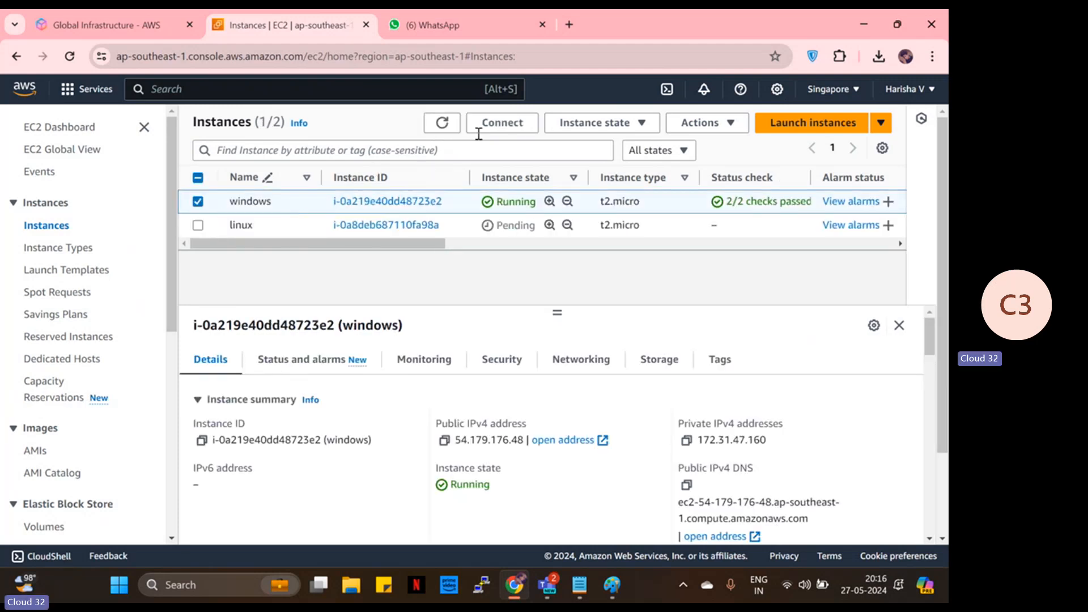
{"action": "left_click", "coordinate": [502, 123]}
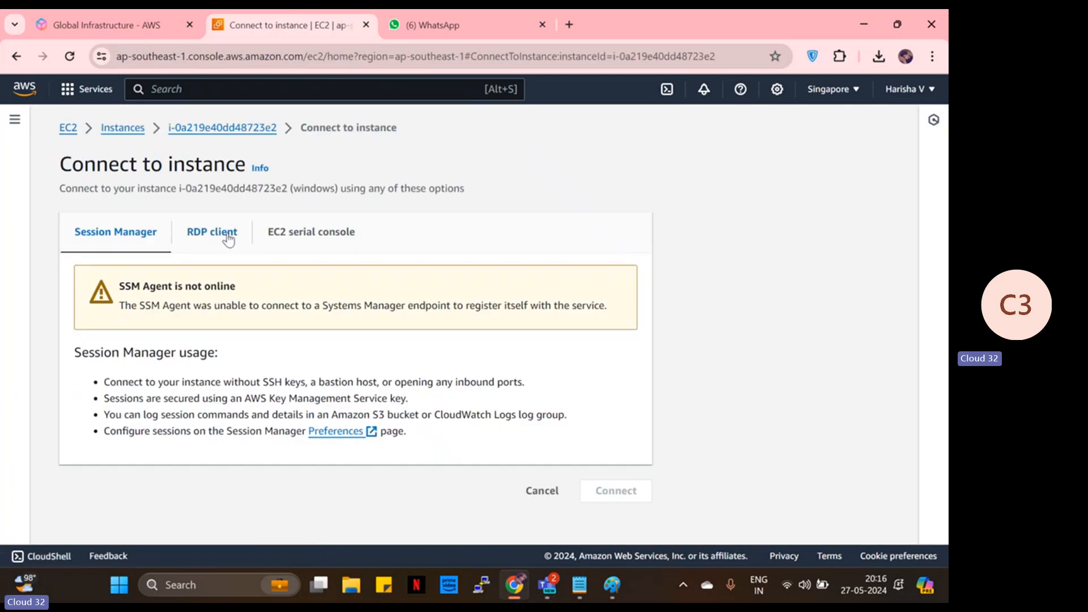
- Download the Windows instance's remote desktop file, try opening windows.rdp, and dismiss the app chooser
{"action": "left_click", "coordinate": [228, 234]}
{"action": "scroll", "coordinate": [235, 351], "scroll_direction": "down", "scroll_amount": 3}
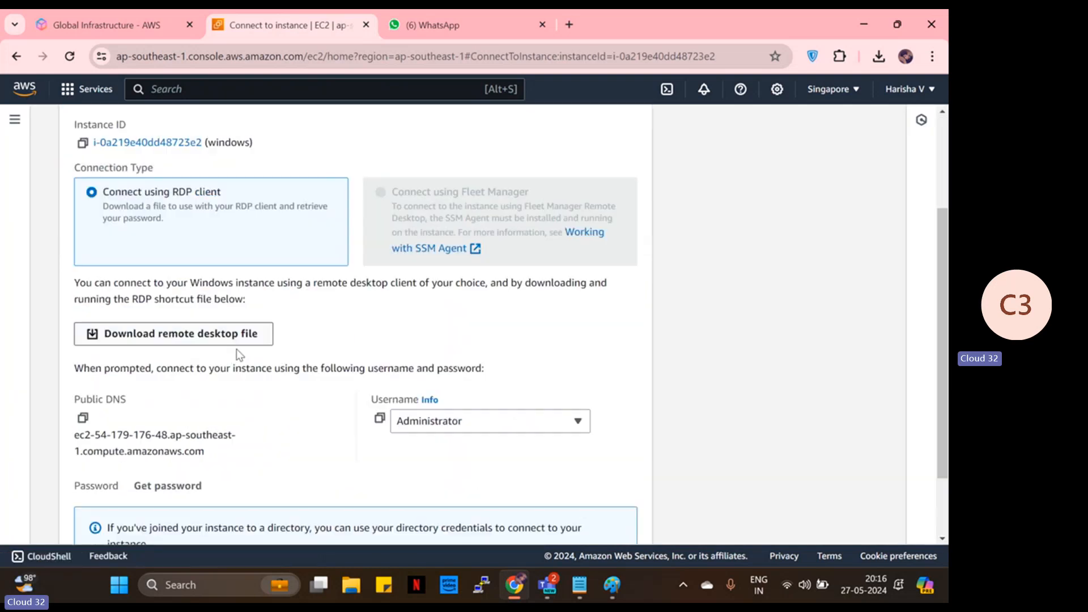
{"action": "left_click", "coordinate": [152, 339]}
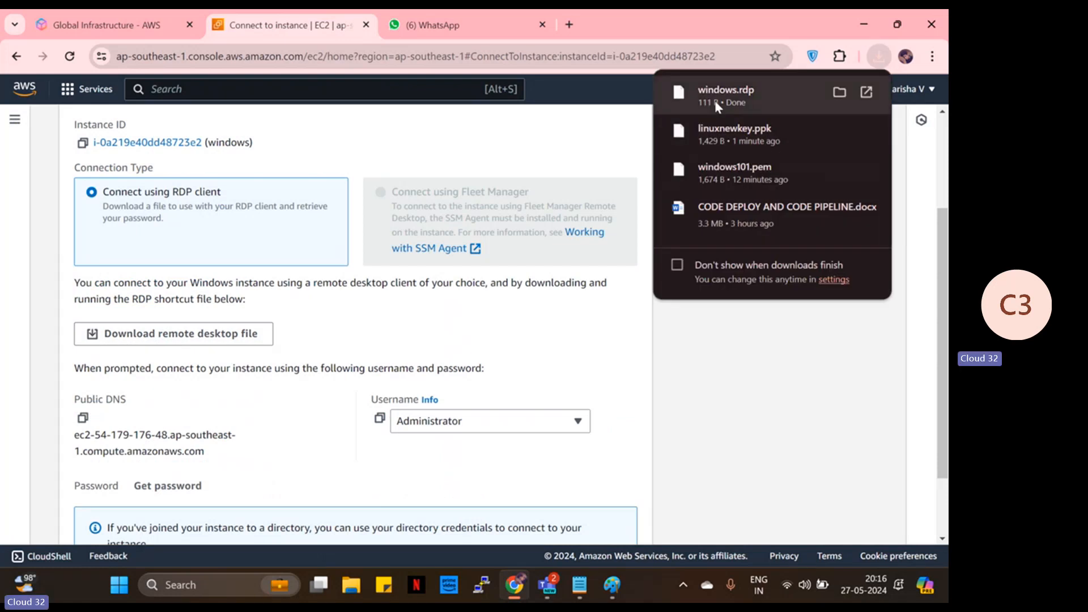
{"action": "left_click", "coordinate": [715, 100]}
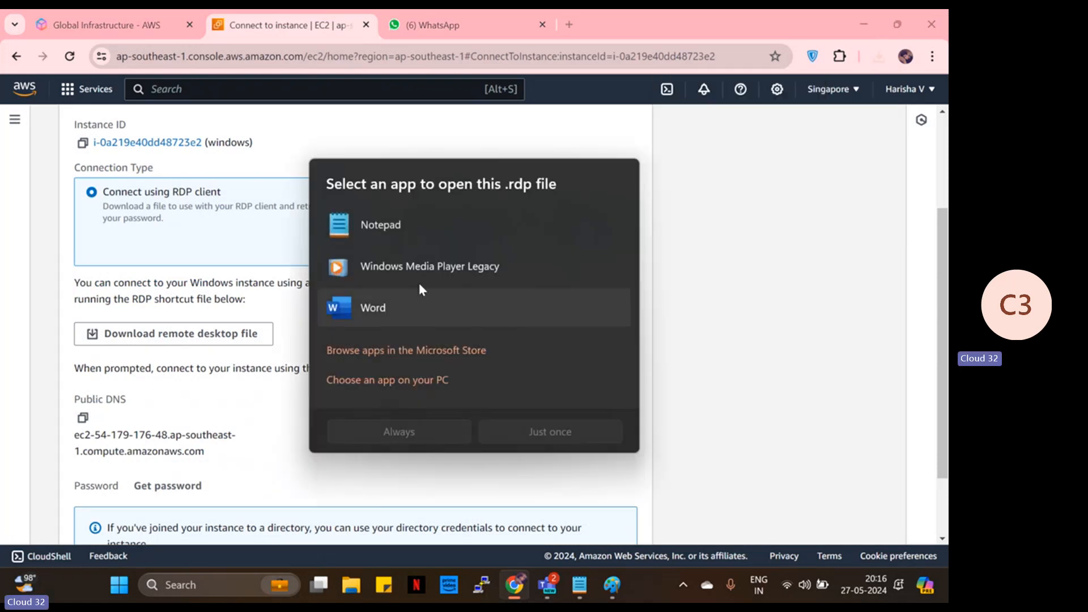
{"action": "left_click", "coordinate": [776, 307]}
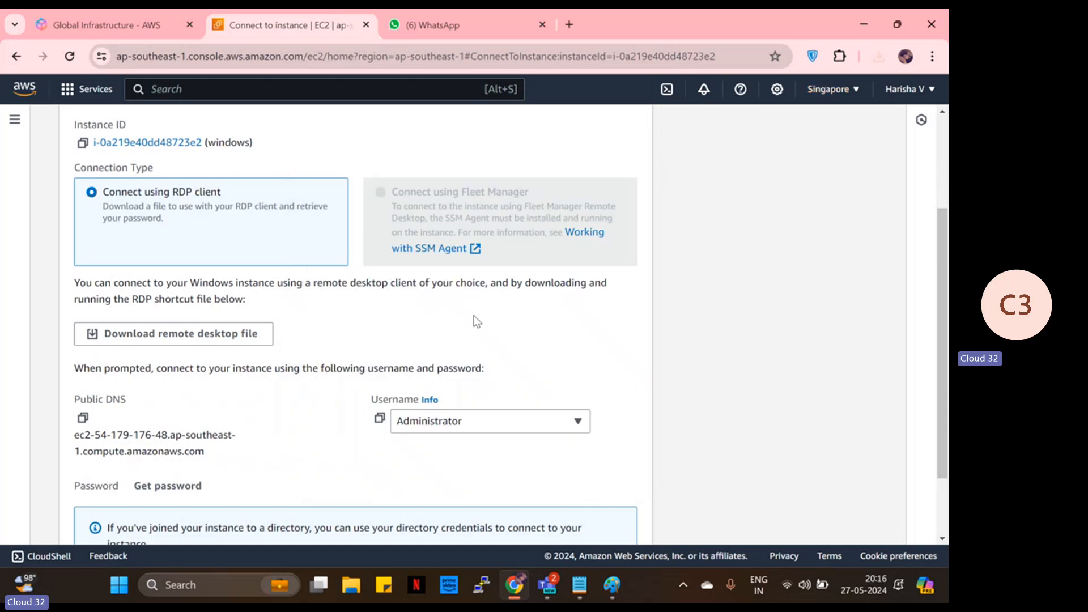
- Reopen windows.rdp from the recent downloads twice, dismissing the app chooser each time
{"action": "left_click", "coordinate": [877, 56]}
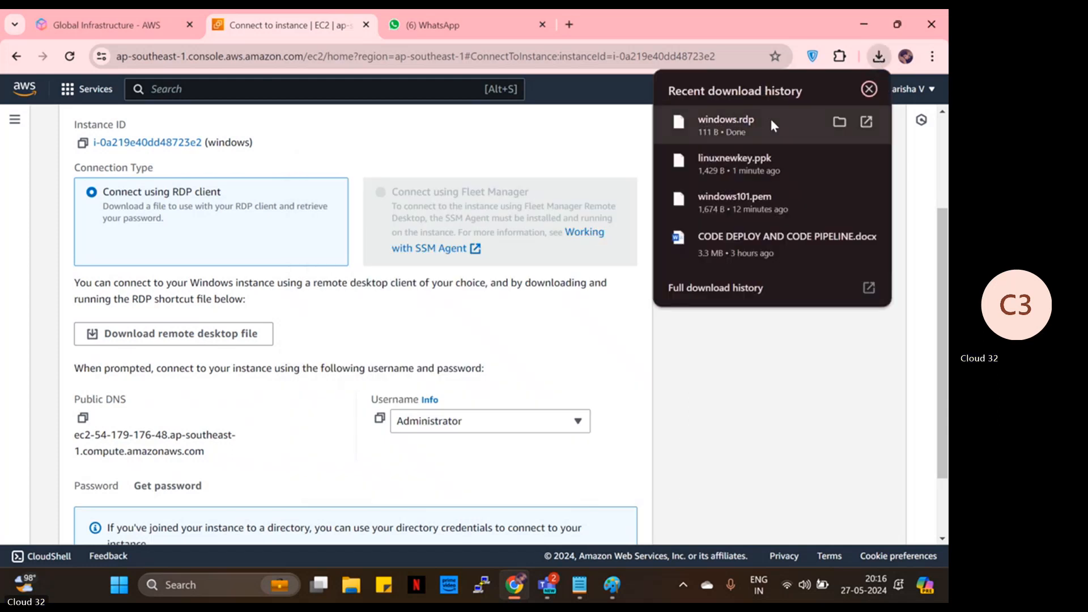
{"action": "left_click", "coordinate": [725, 122]}
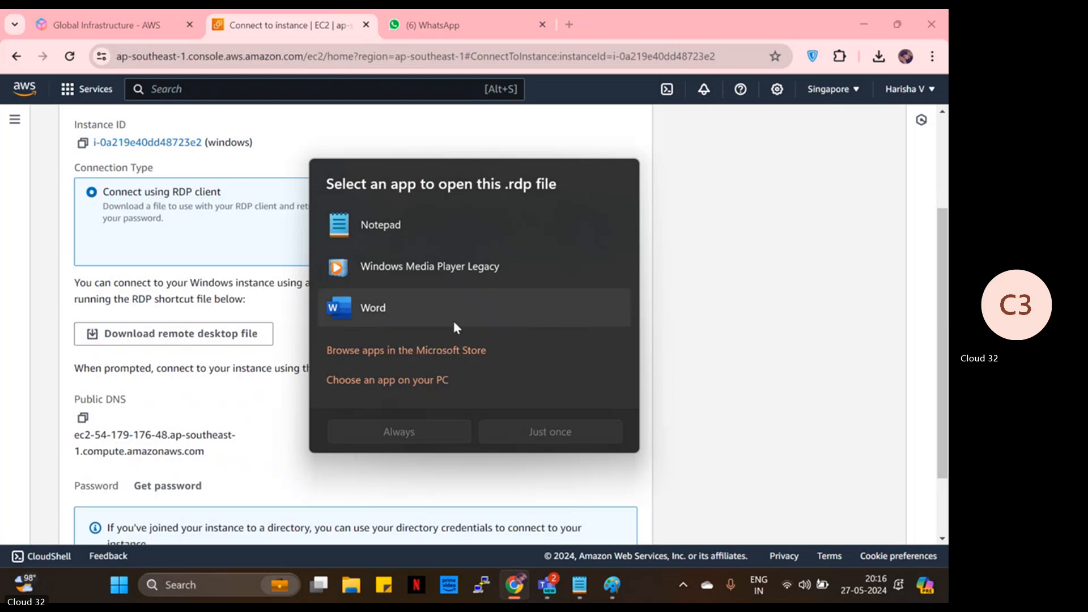
{"action": "left_click", "coordinate": [872, 298]}
{"action": "left_click", "coordinate": [878, 56]}
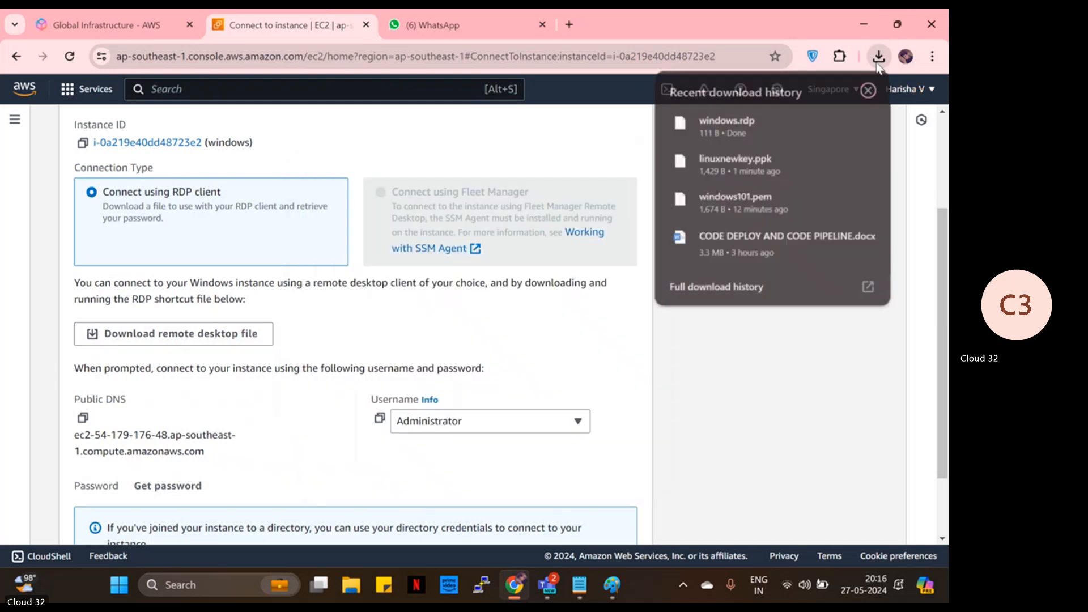
{"action": "left_click", "coordinate": [782, 120]}
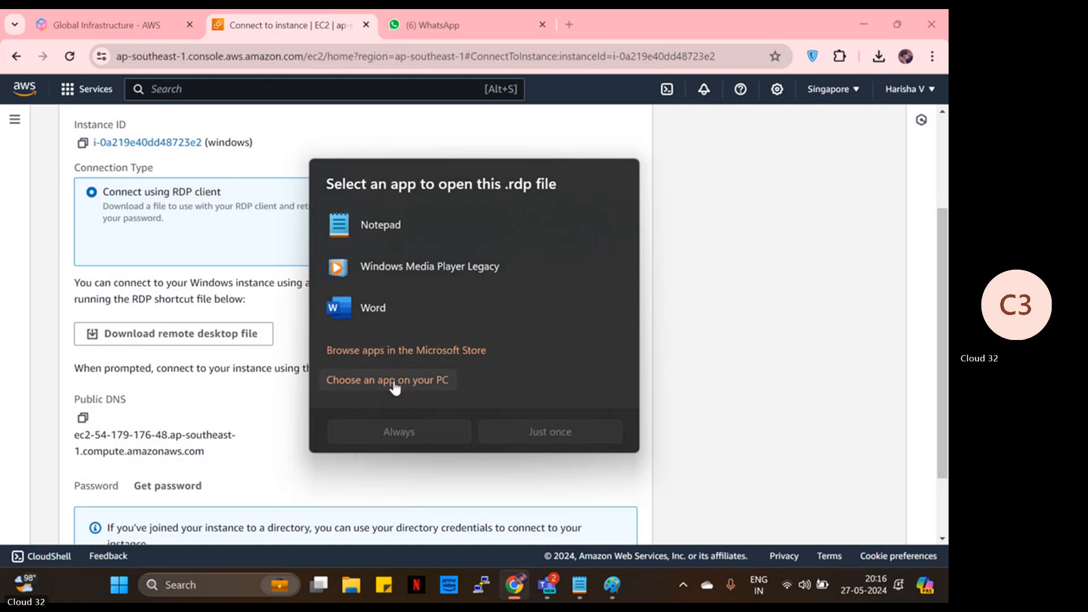
{"action": "left_click", "coordinate": [688, 306]}
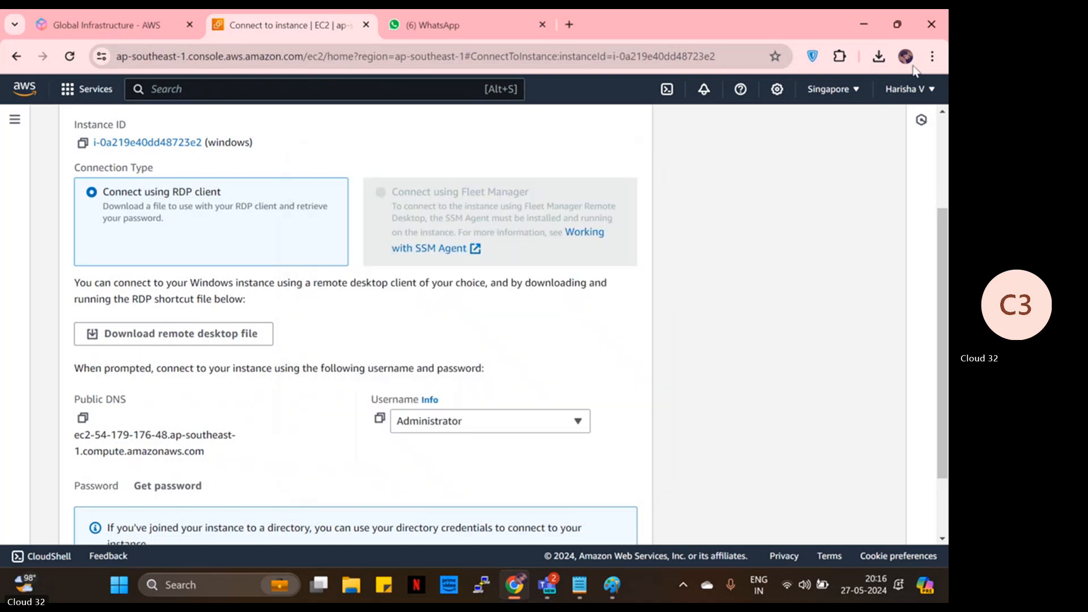
- Download the file again as windows (1).rdp, open it, and choose an app from the PC
{"action": "left_click", "coordinate": [245, 335]}
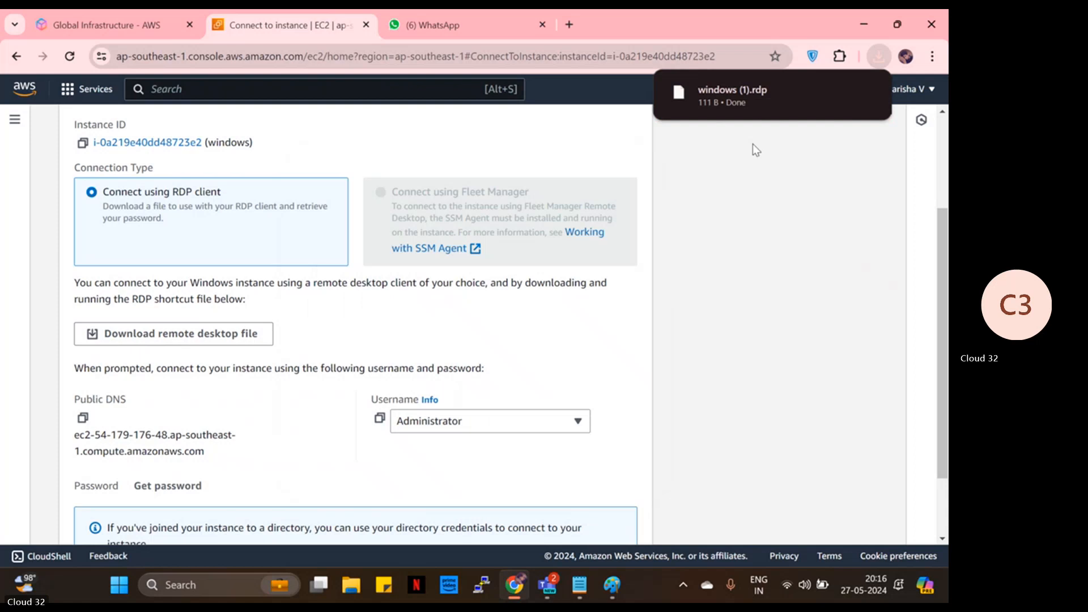
{"action": "mouse_move", "coordinate": [760, 108]}
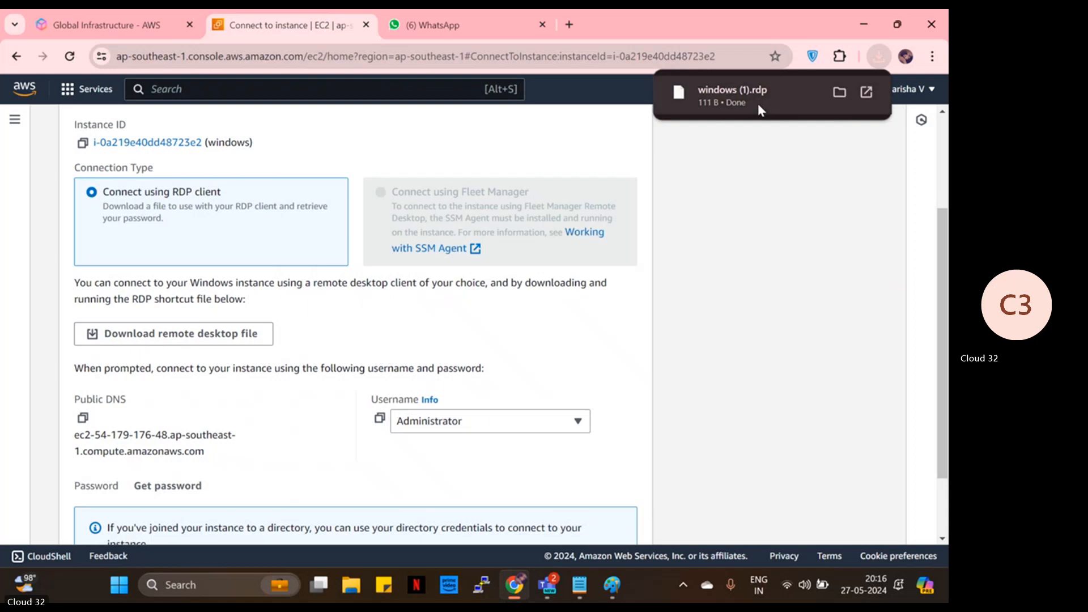
{"action": "left_click", "coordinate": [866, 93]}
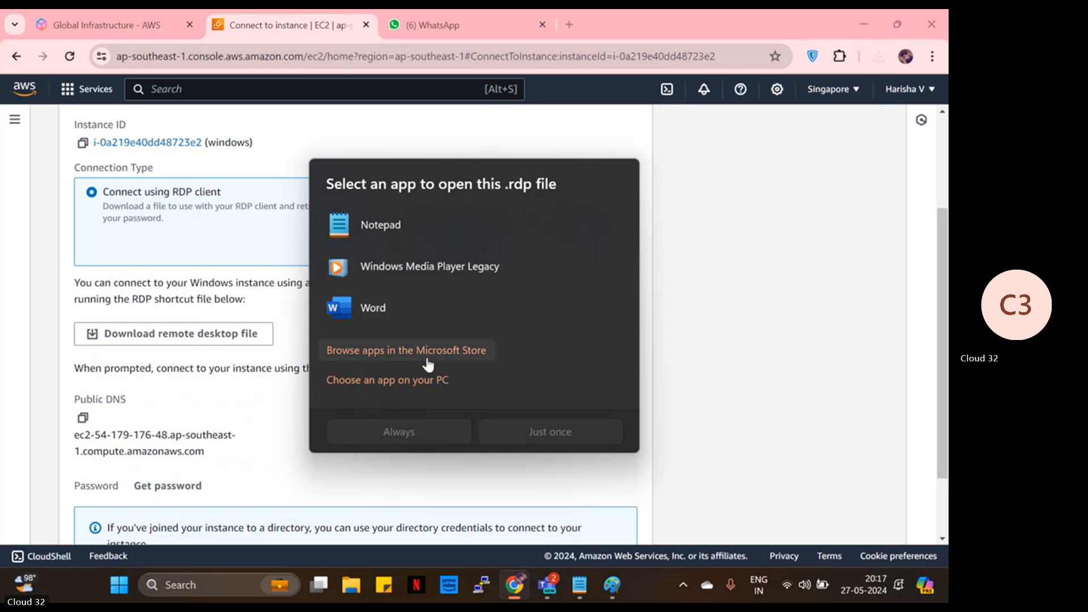
{"action": "left_click", "coordinate": [383, 381]}
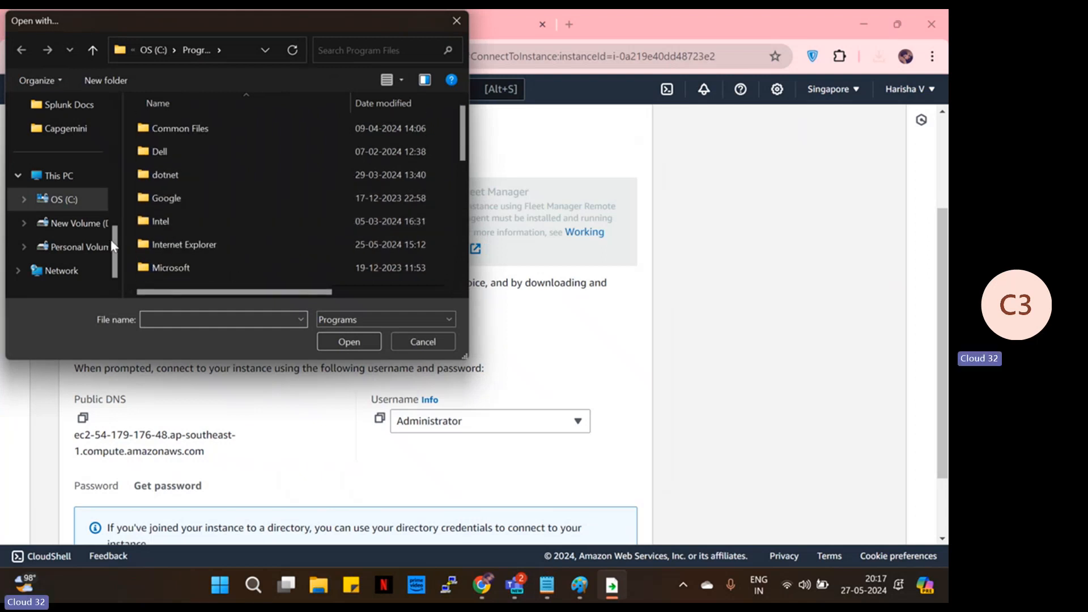
- Pick windows (1).rdp from Downloads (All Files) as the .rdp handler, always use it, then close the can't-run error
{"action": "scroll", "coordinate": [73, 240], "scroll_direction": "down", "scroll_amount": 1}
{"action": "scroll", "coordinate": [50, 195], "scroll_direction": "up", "scroll_amount": 3}
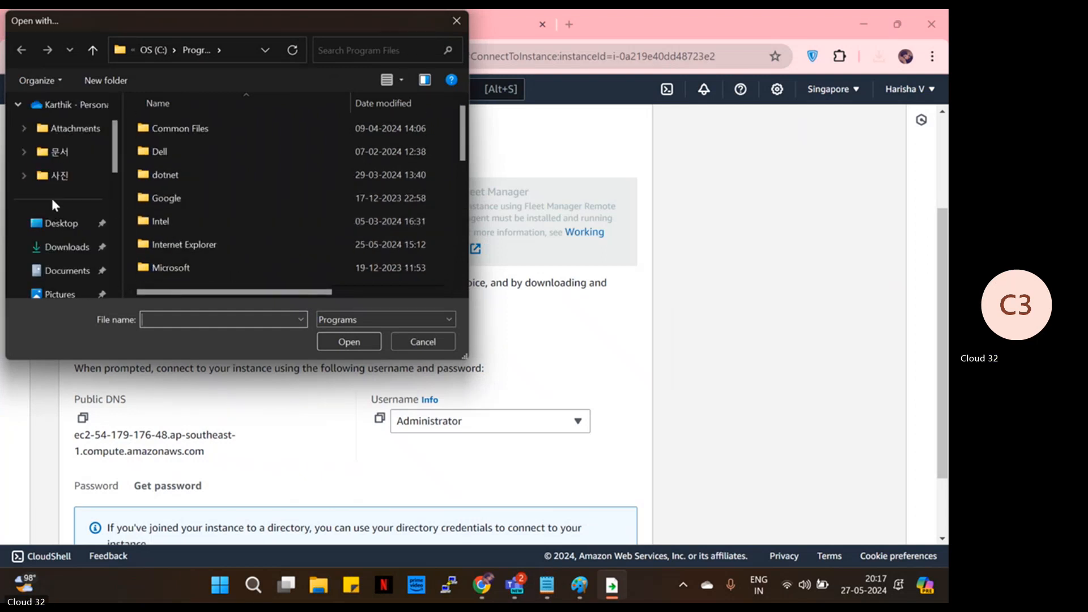
{"action": "left_click", "coordinate": [66, 247]}
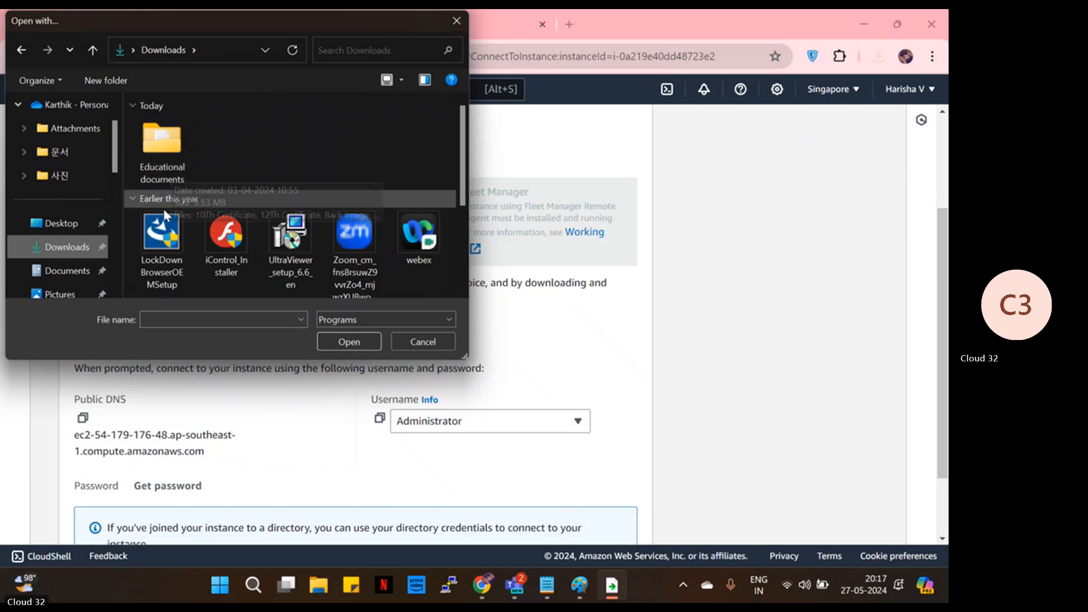
{"action": "left_click", "coordinate": [390, 319]}
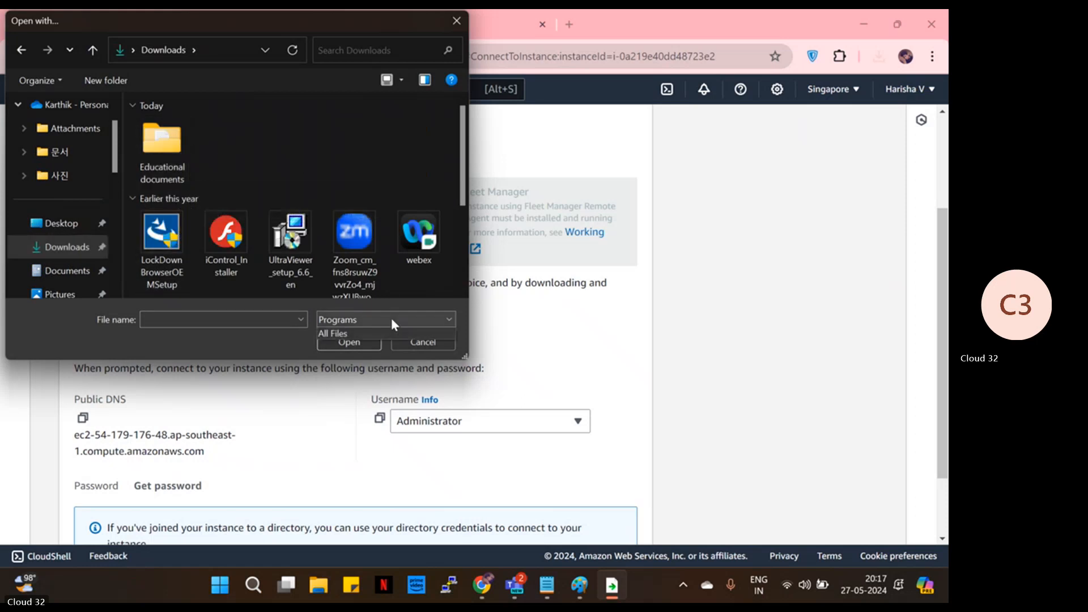
{"action": "left_click", "coordinate": [358, 344]}
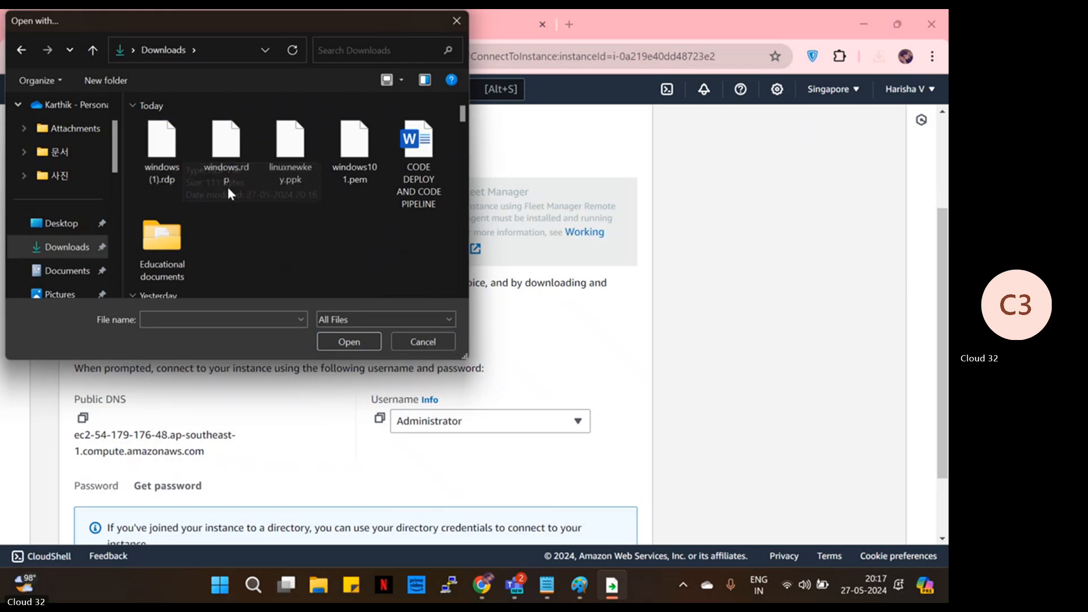
{"action": "left_click", "coordinate": [176, 166]}
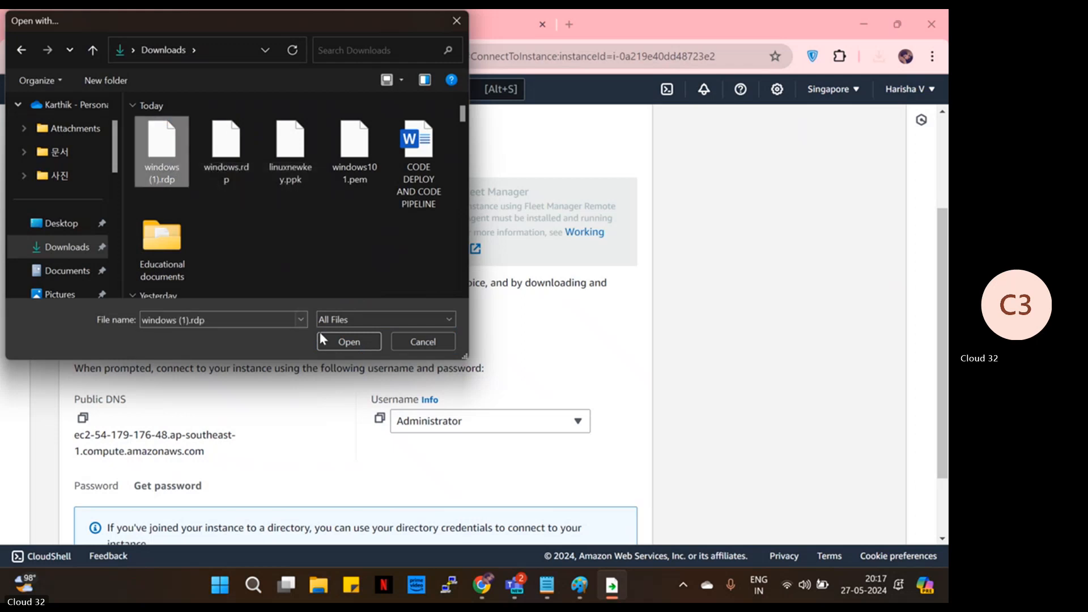
{"action": "left_click", "coordinate": [333, 342]}
{"action": "scroll", "coordinate": [374, 317], "scroll_direction": "down", "scroll_amount": 1}
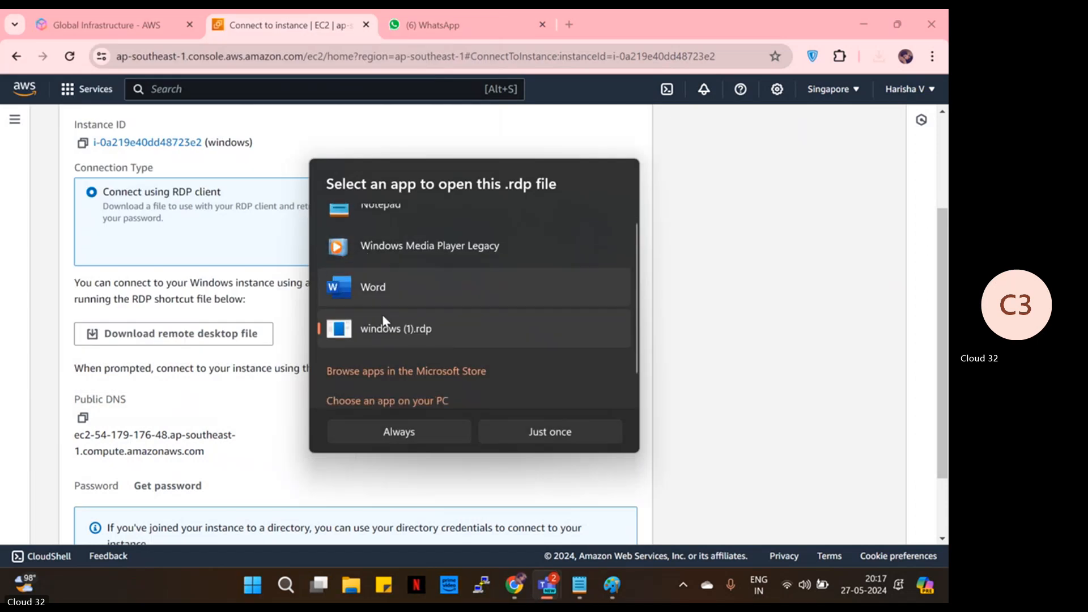
{"action": "left_click", "coordinate": [451, 435]}
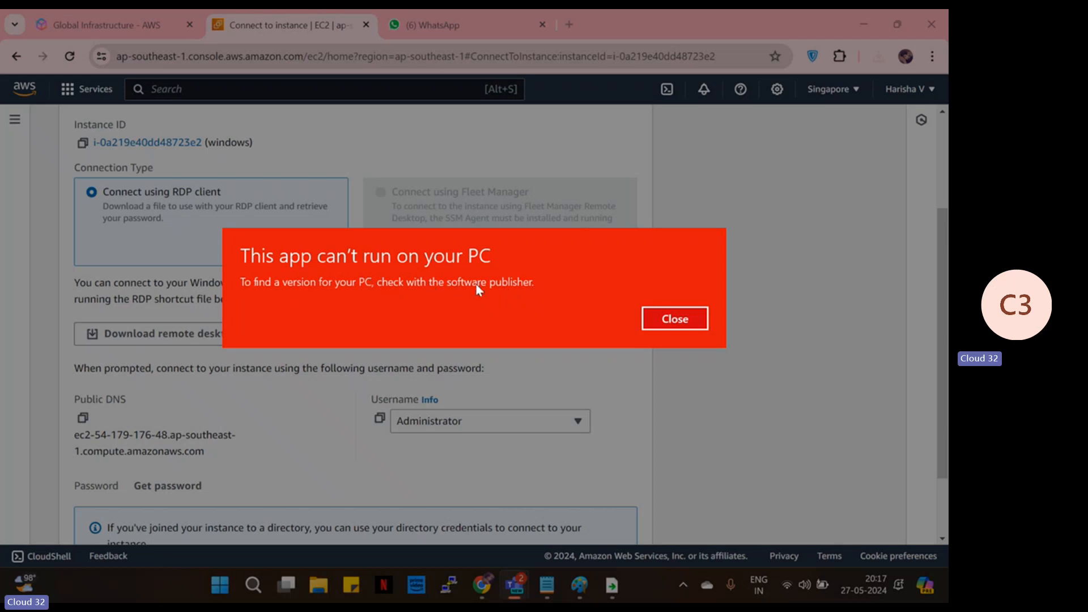
{"action": "left_click", "coordinate": [675, 318]}
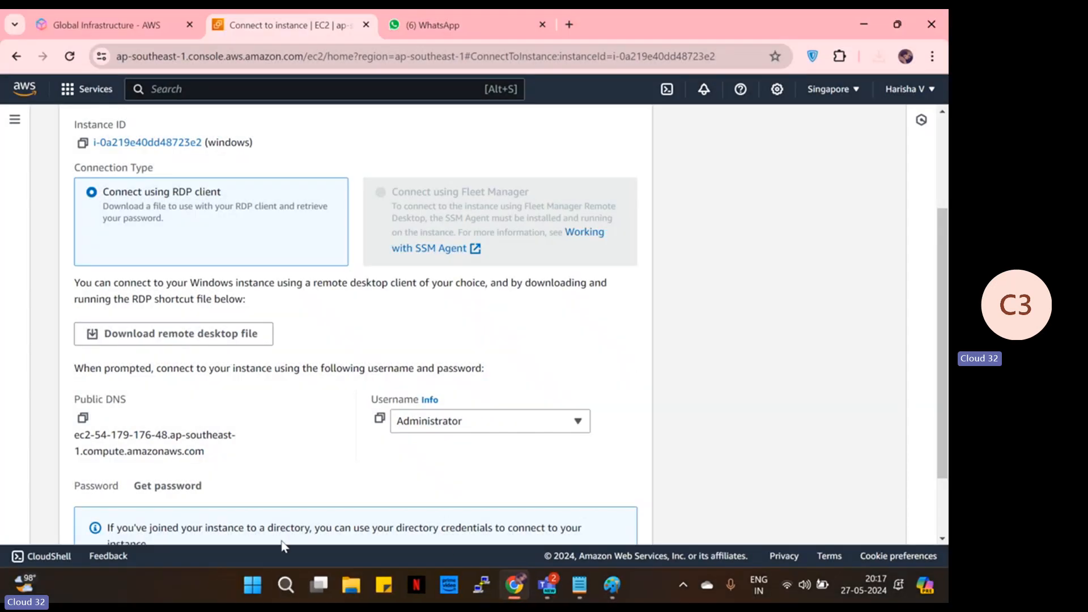
- Search Windows for remote desktop and open RemoteApp and Desktop Connections from the Settings results
{"action": "left_click", "coordinate": [286, 584]}
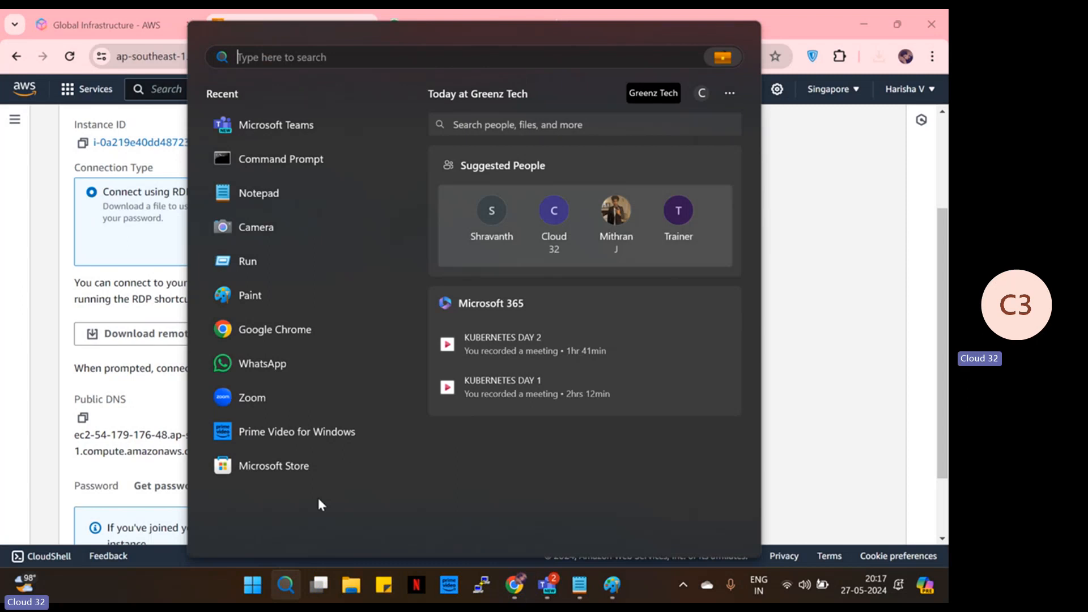
{"action": "type", "text": "rd"}
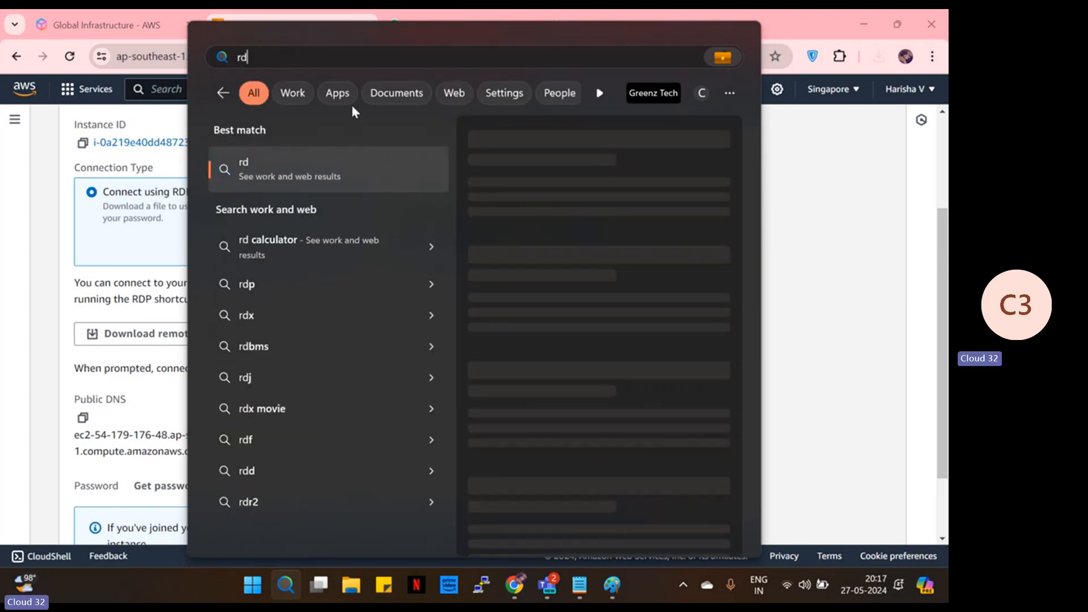
{"action": "type", "text": "p"}
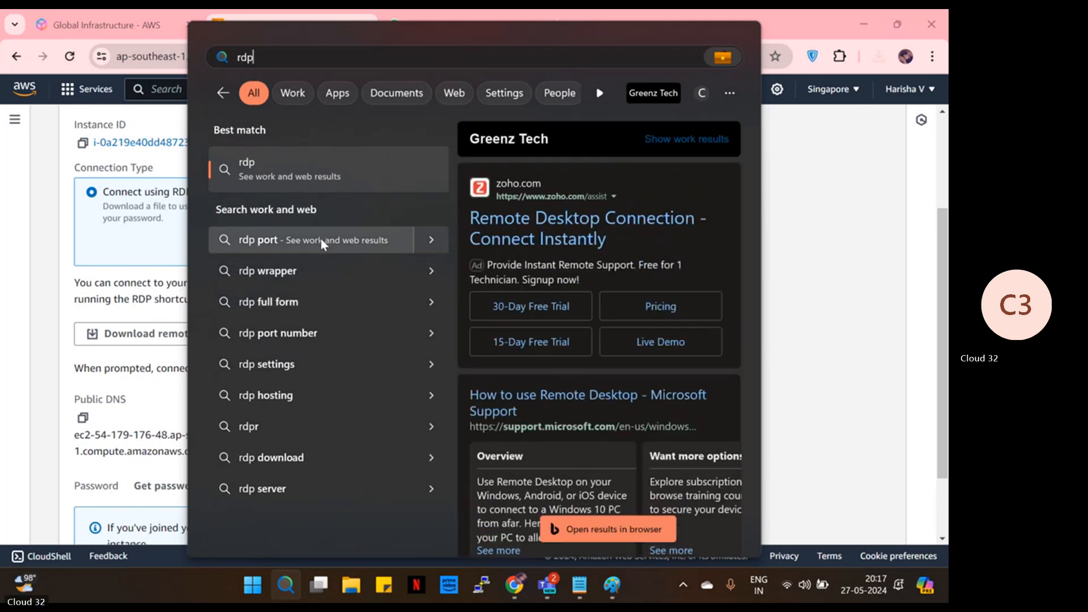
{"action": "key", "text": "BackSpace"}
{"action": "key", "text": "BackSpace"}
{"action": "key", "text": "BackSpace"}
{"action": "type", "text": "run"}
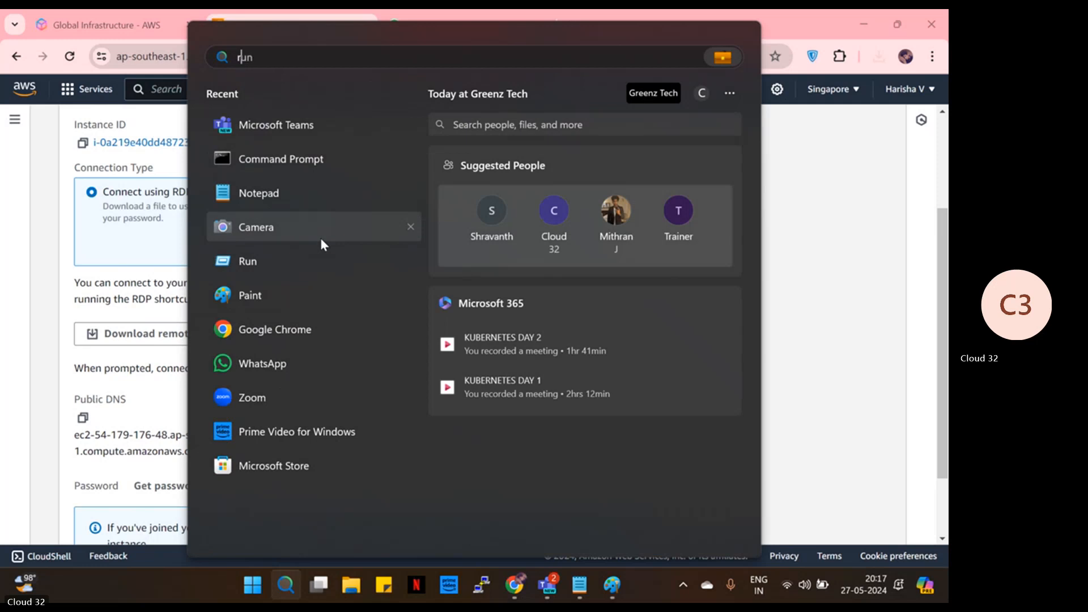
{"action": "type", "text": "emote"}
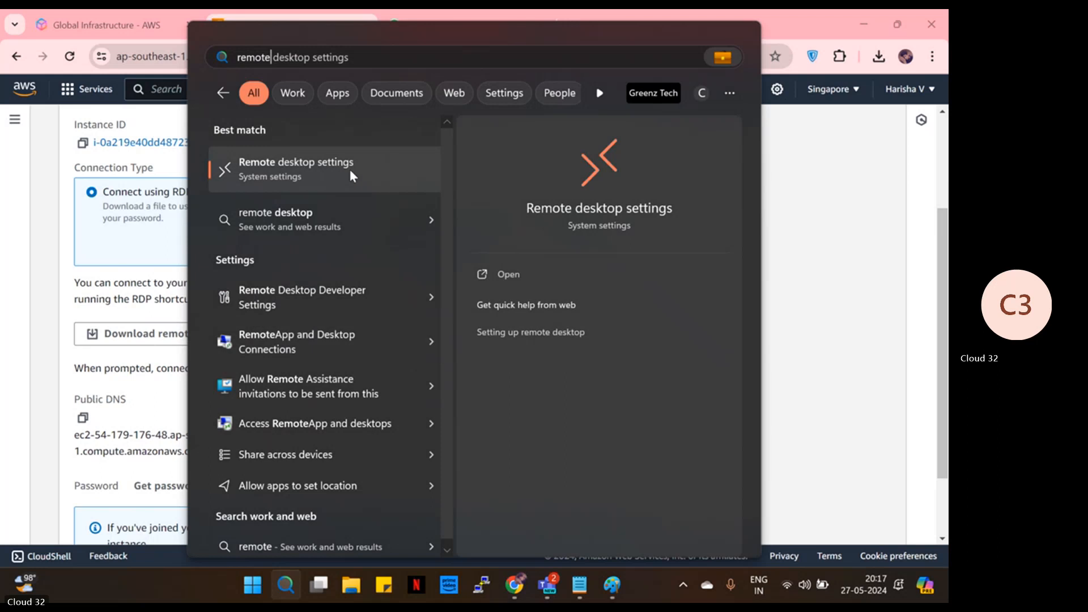
{"action": "scroll", "coordinate": [334, 401], "scroll_direction": "down", "scroll_amount": 2}
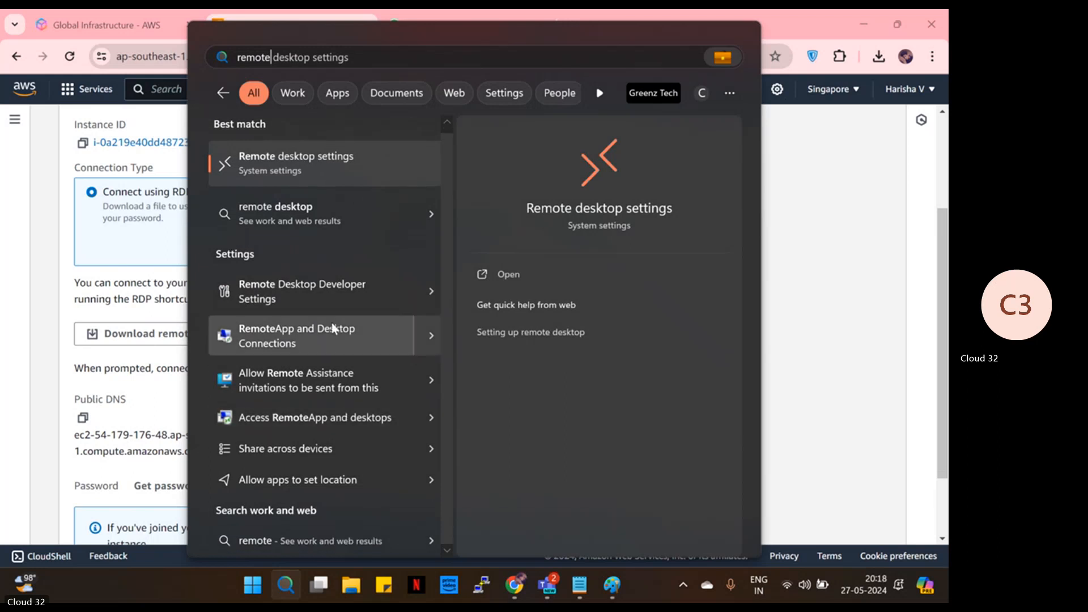
{"action": "left_click", "coordinate": [346, 335]}
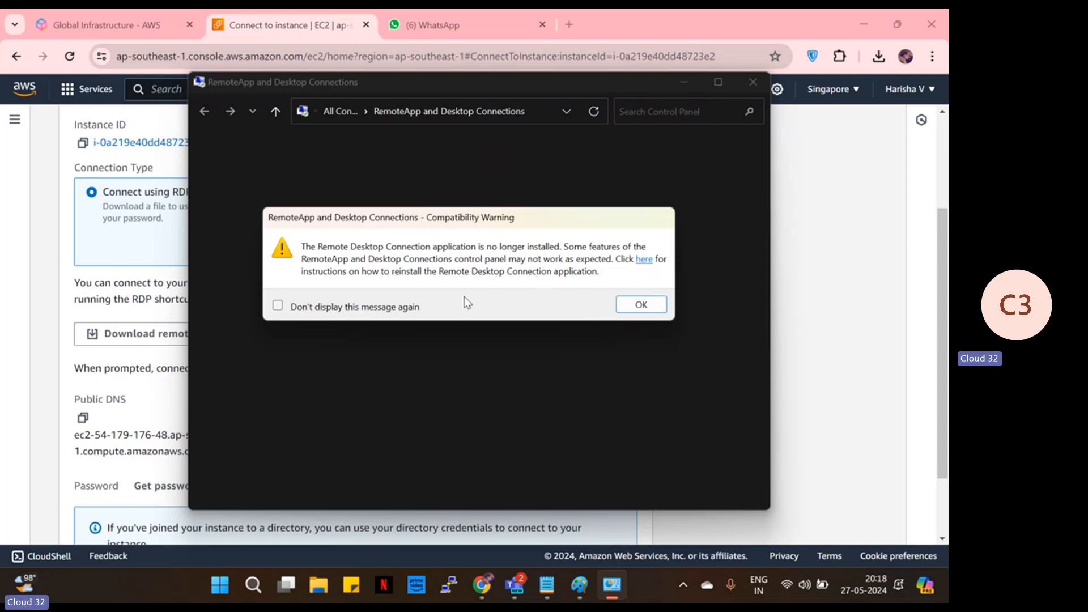
- Read the instructions for reinstalling Remote Desktop Connection and dismiss the installation success message
{"action": "left_click", "coordinate": [645, 259]}
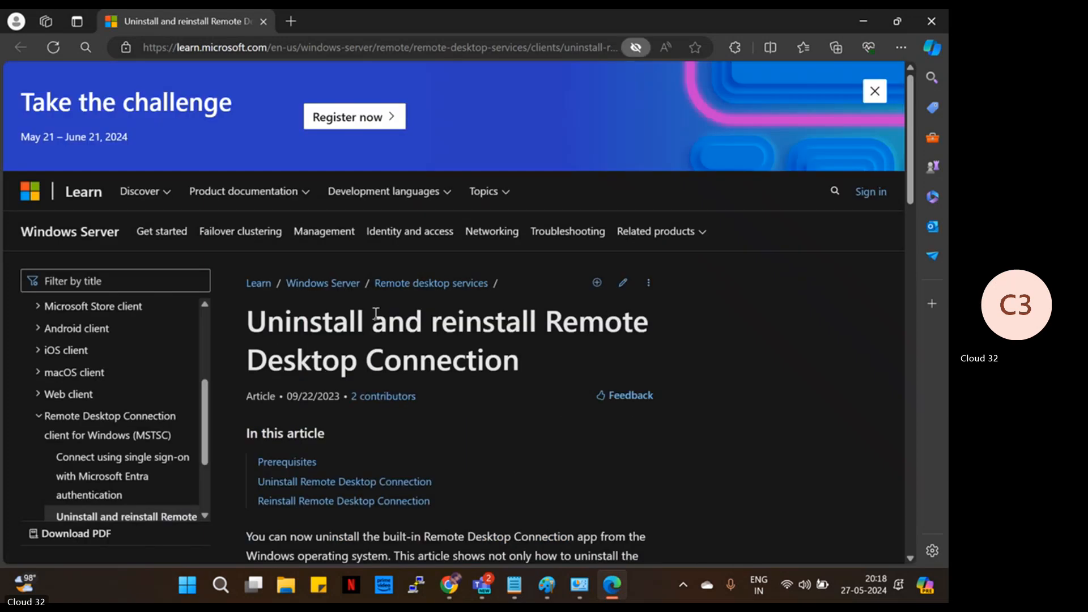
{"action": "scroll", "coordinate": [442, 352], "scroll_direction": "down", "scroll_amount": 5}
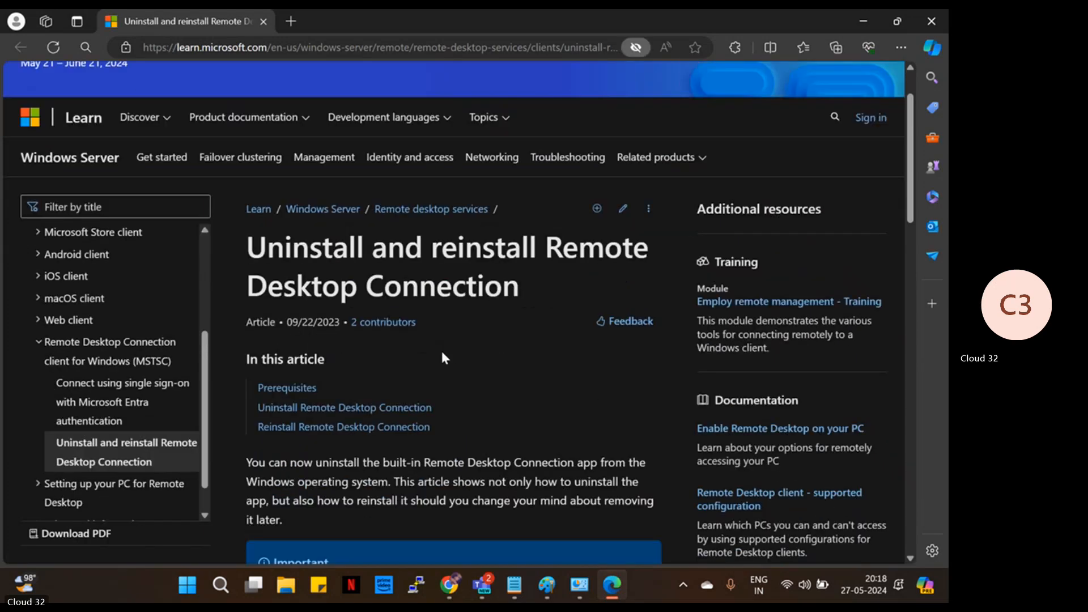
{"action": "scroll", "coordinate": [446, 360], "scroll_direction": "down", "scroll_amount": 5}
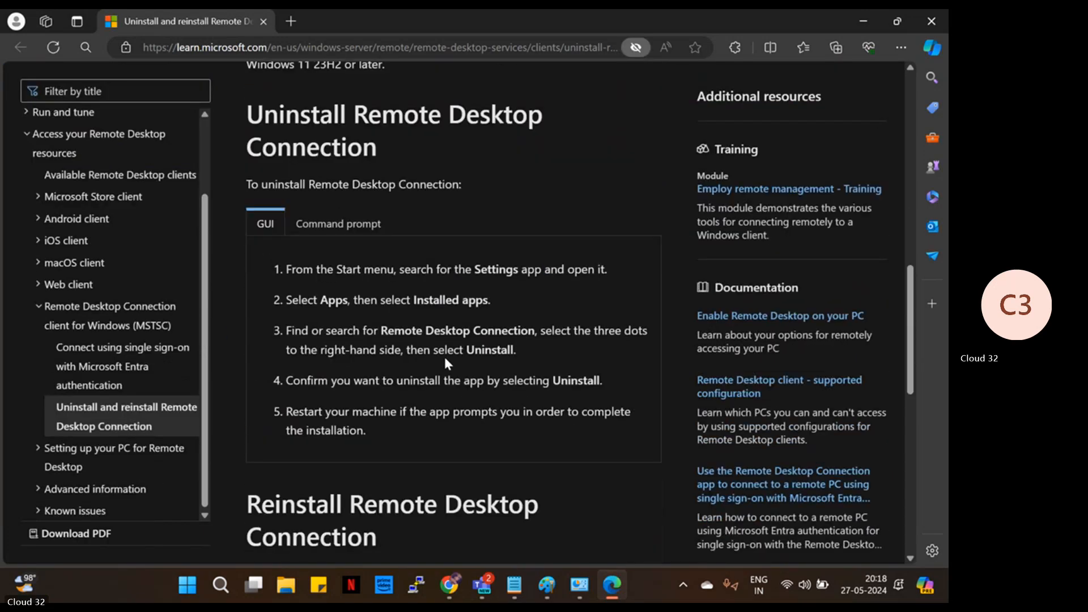
{"action": "scroll", "coordinate": [393, 321], "scroll_direction": "down", "scroll_amount": 4}
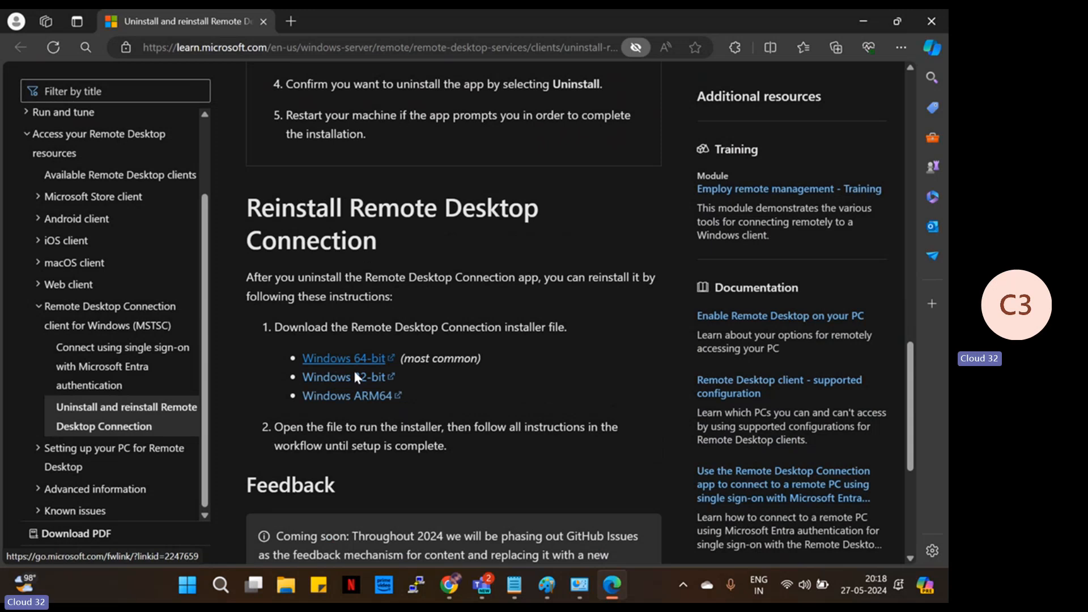
{"action": "scroll", "coordinate": [397, 397], "scroll_direction": "down", "scroll_amount": 4}
{"action": "scroll", "coordinate": [406, 400], "scroll_direction": "up", "scroll_amount": 4}
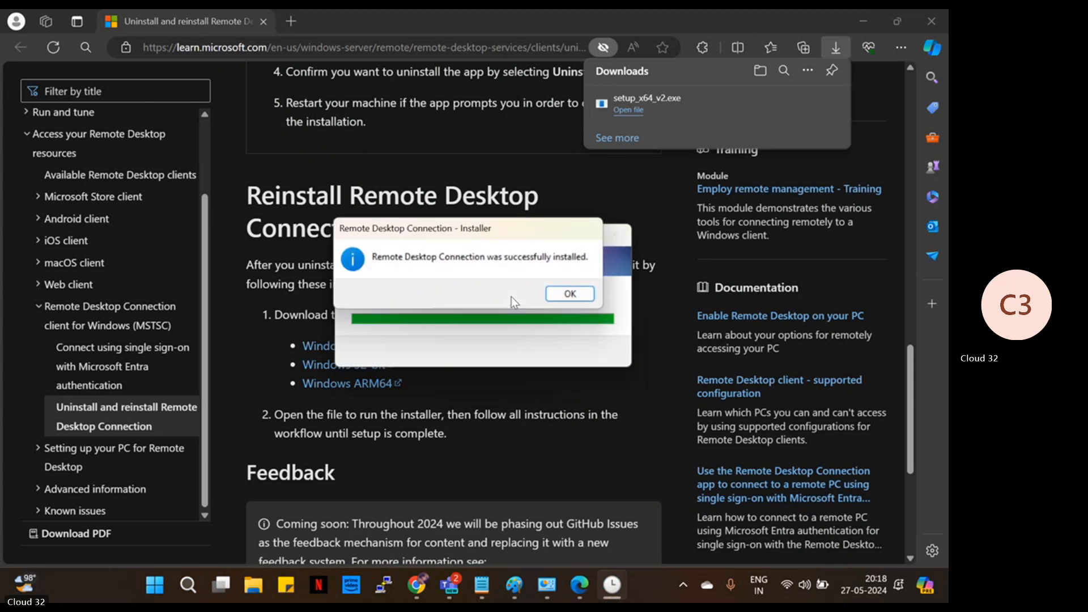
{"action": "left_click", "coordinate": [571, 295]}
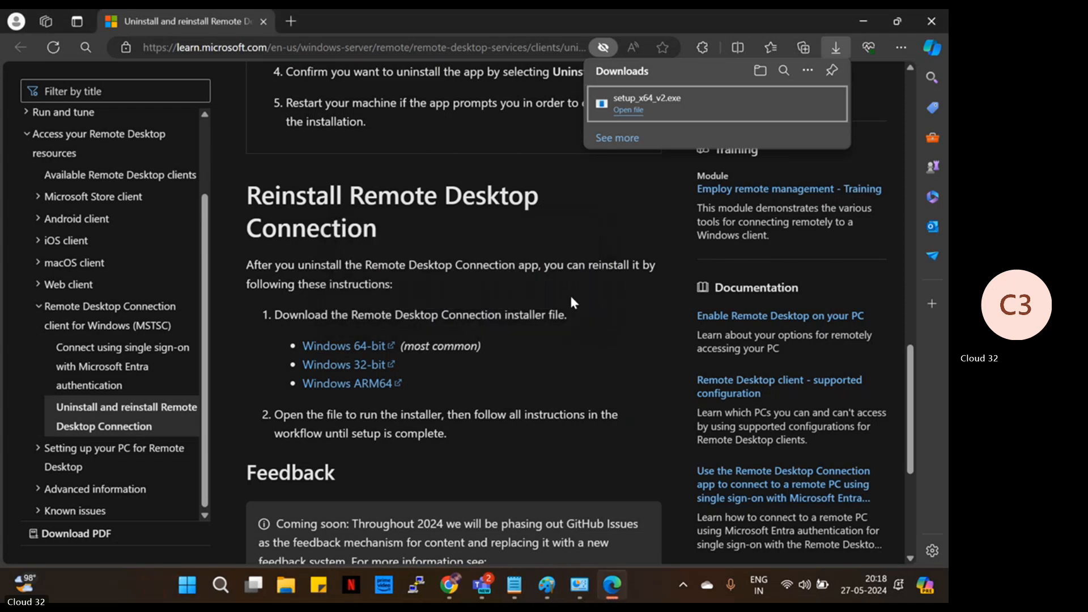
- Close RemoteApp and Desktop Connections, run setup_x64_v2.exe from Edge, accept 'already installed', return to Chrome
{"action": "left_click", "coordinate": [581, 585]}
{"action": "left_click", "coordinate": [639, 305]}
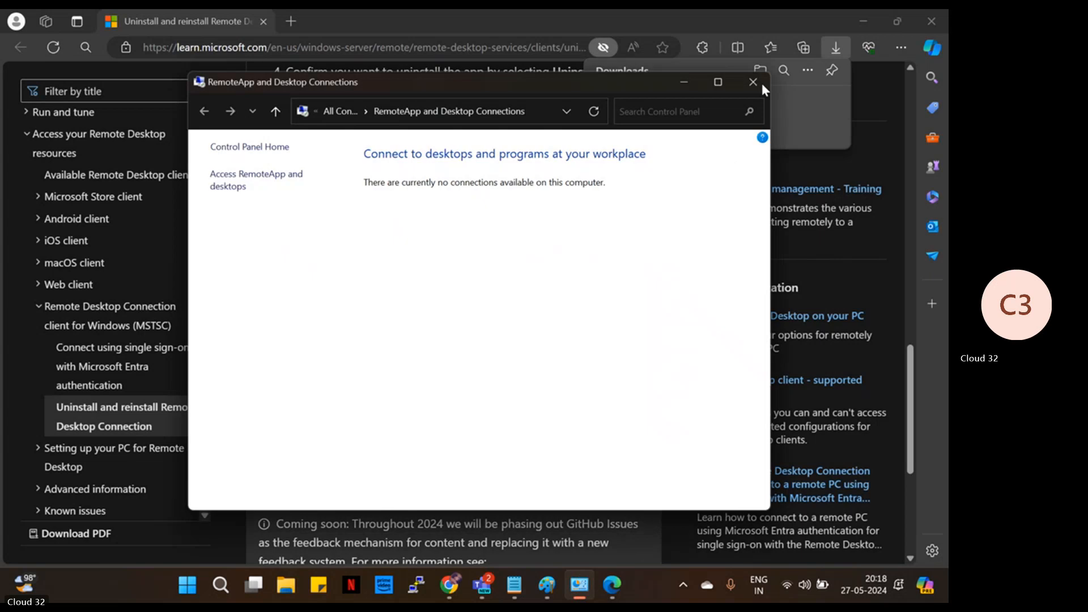
{"action": "left_click", "coordinate": [757, 83]}
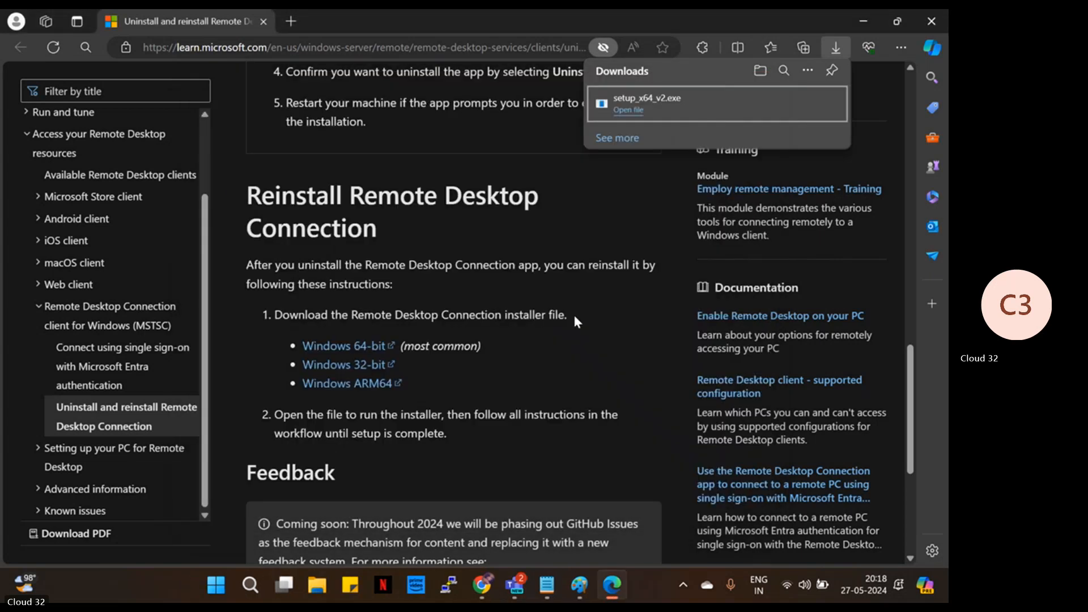
{"action": "left_click", "coordinate": [701, 107]}
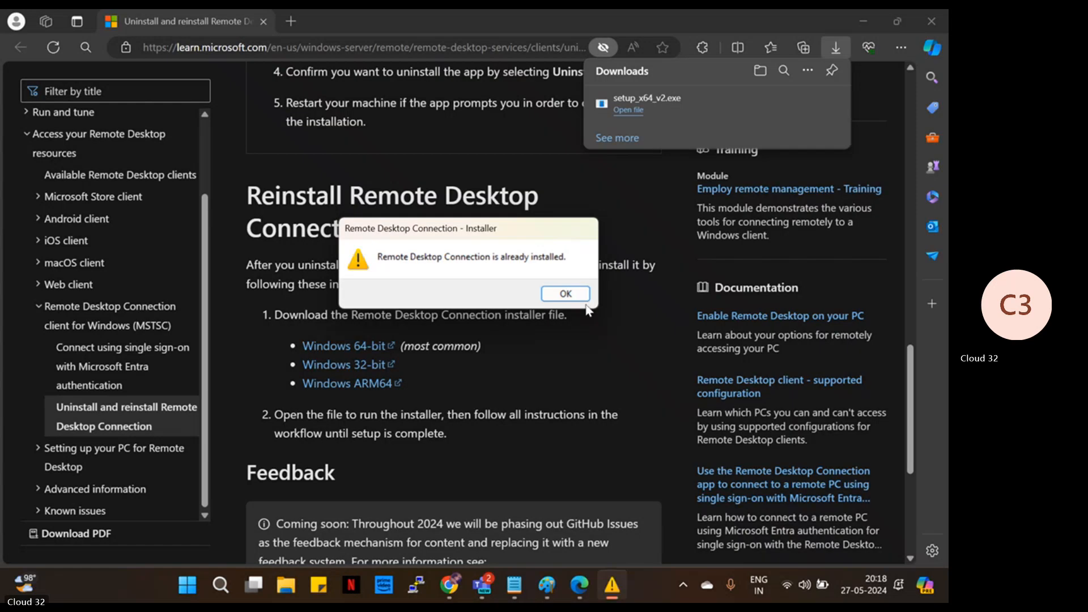
{"action": "left_click", "coordinate": [565, 293]}
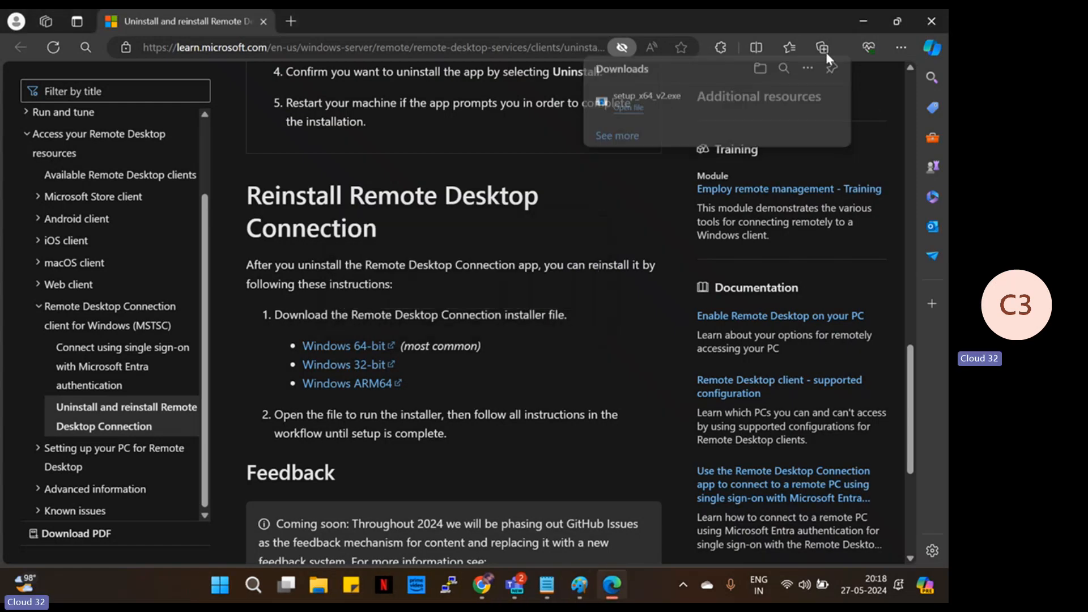
{"action": "key", "text": "alt+Tab"}
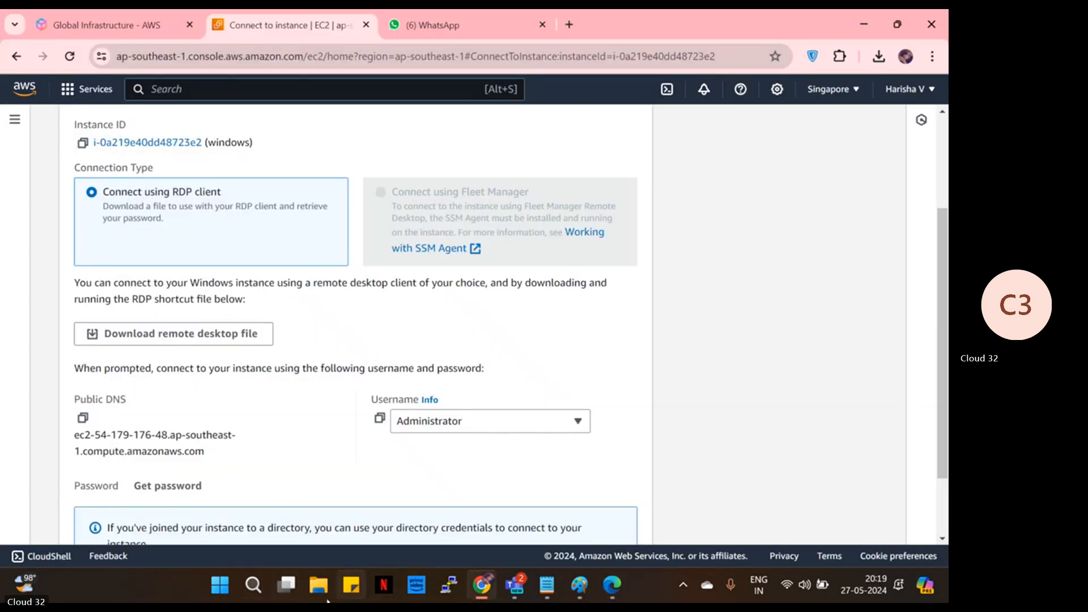
- Run setup_x64_v2 from File Explorer's Downloads folder and dismiss the already-installed notice
{"action": "left_click", "coordinate": [267, 584]}
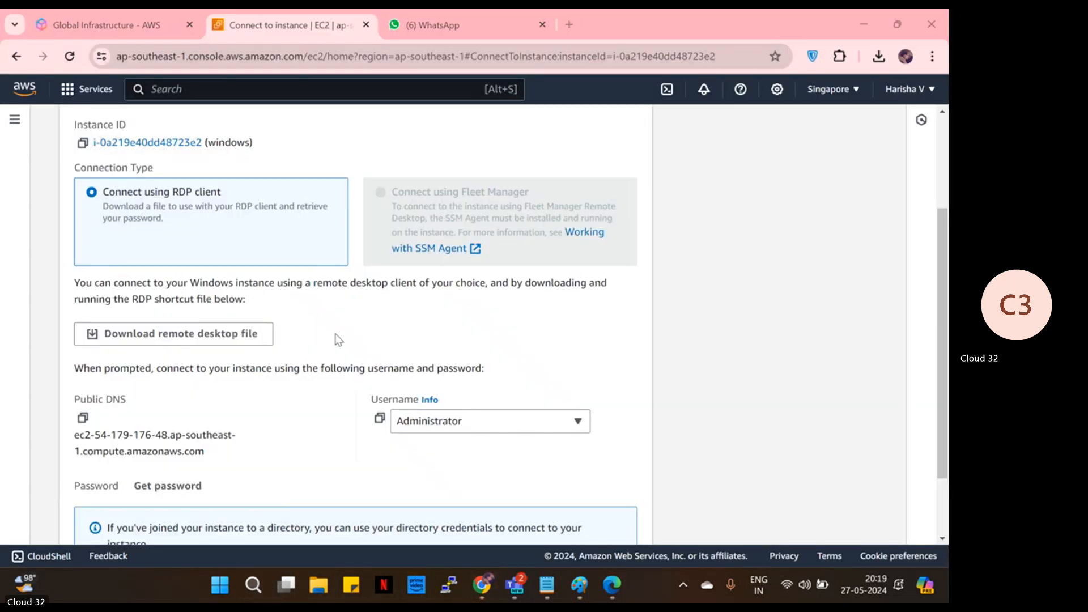
{"action": "key", "text": "super+e"}
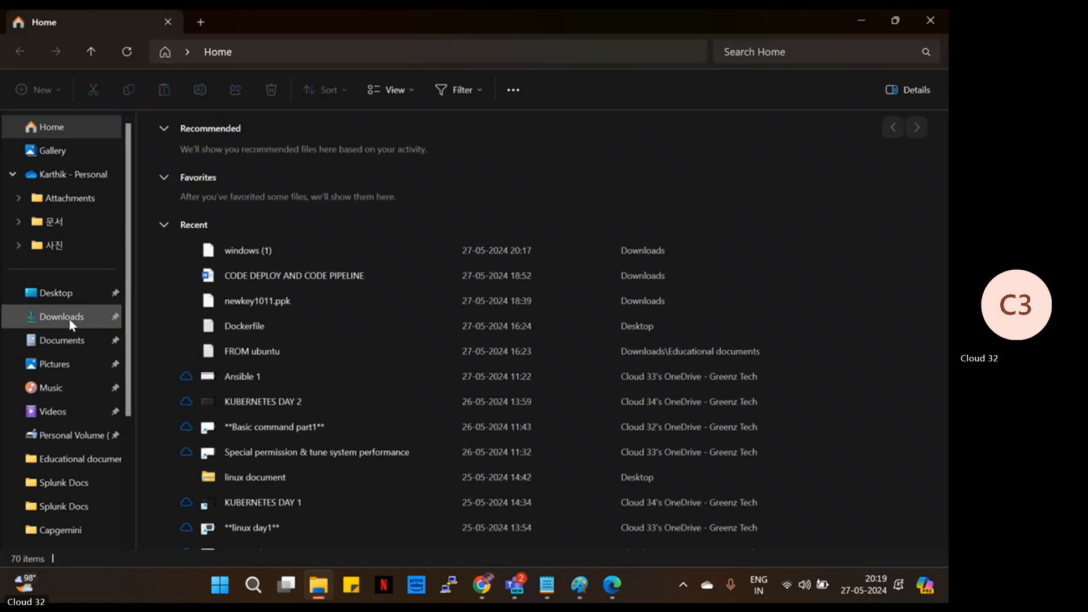
{"action": "left_click", "coordinate": [63, 316]}
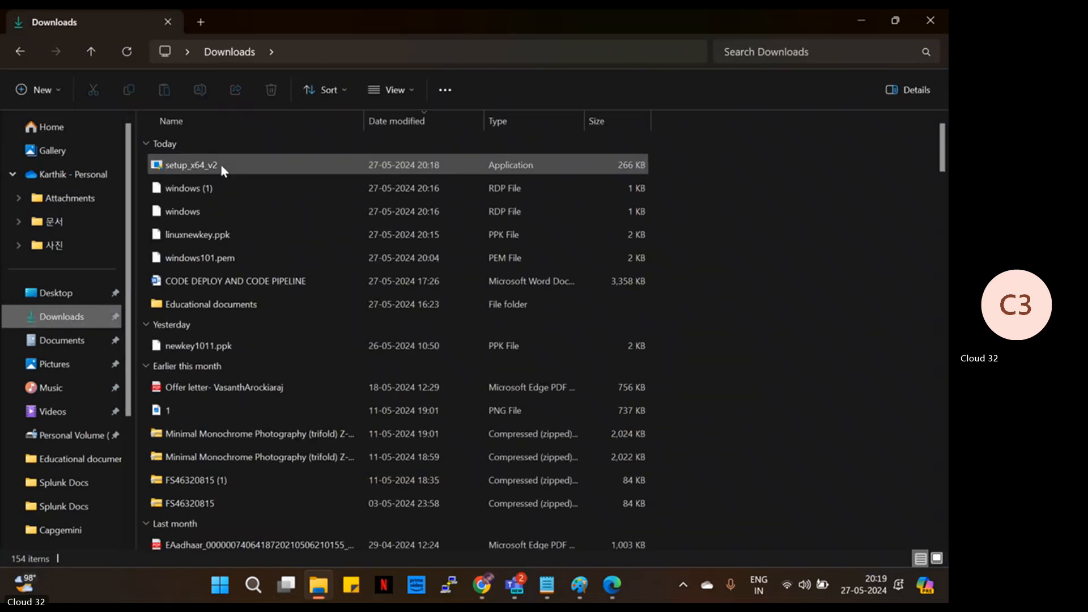
{"action": "double_click", "coordinate": [223, 166]}
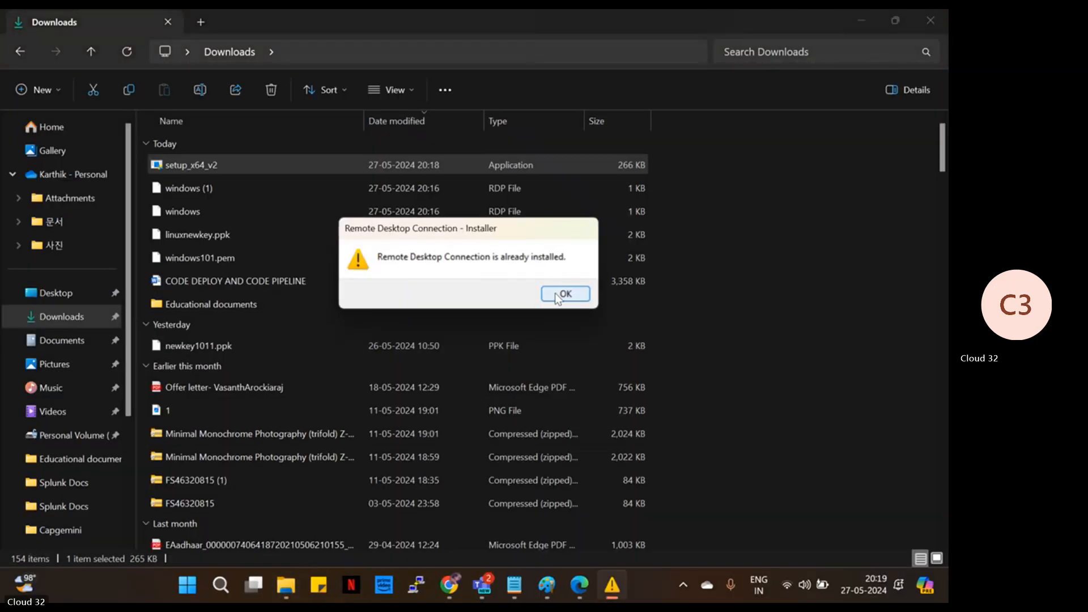
{"action": "left_click", "coordinate": [560, 294]}
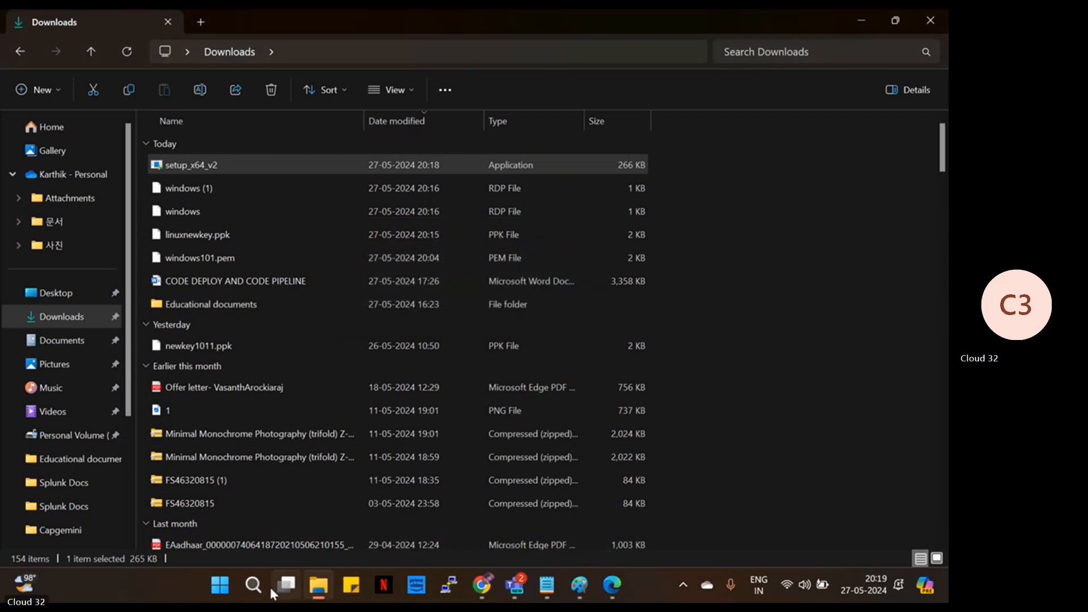
- Close RemoteApp and Desktop Connections, redownload the instance's RDP file, open it, and dismiss the can't-run error
{"action": "left_click", "coordinate": [253, 584]}
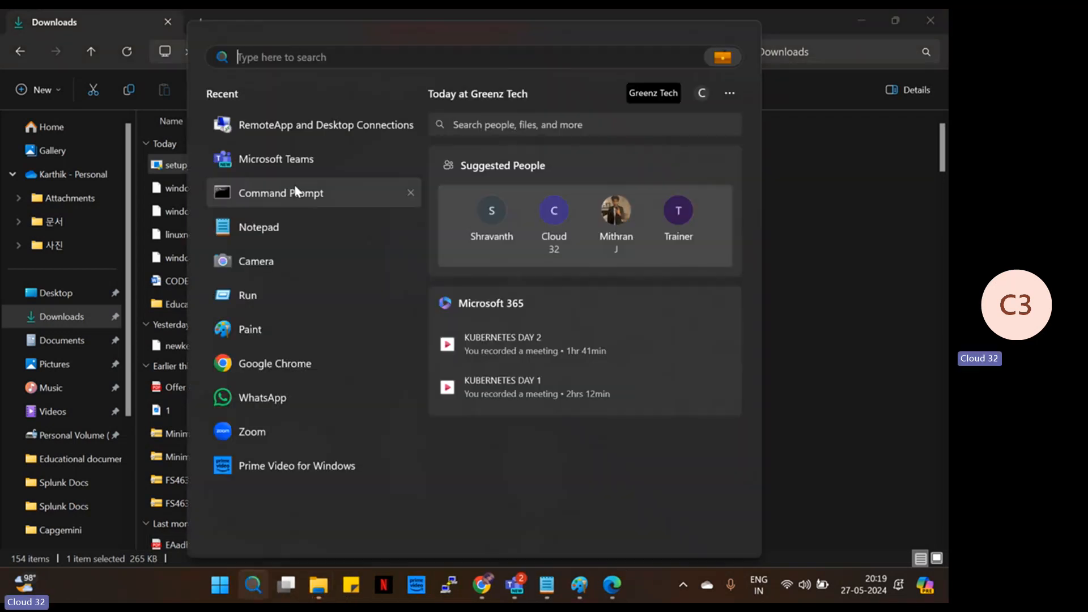
{"action": "left_click", "coordinate": [281, 126]}
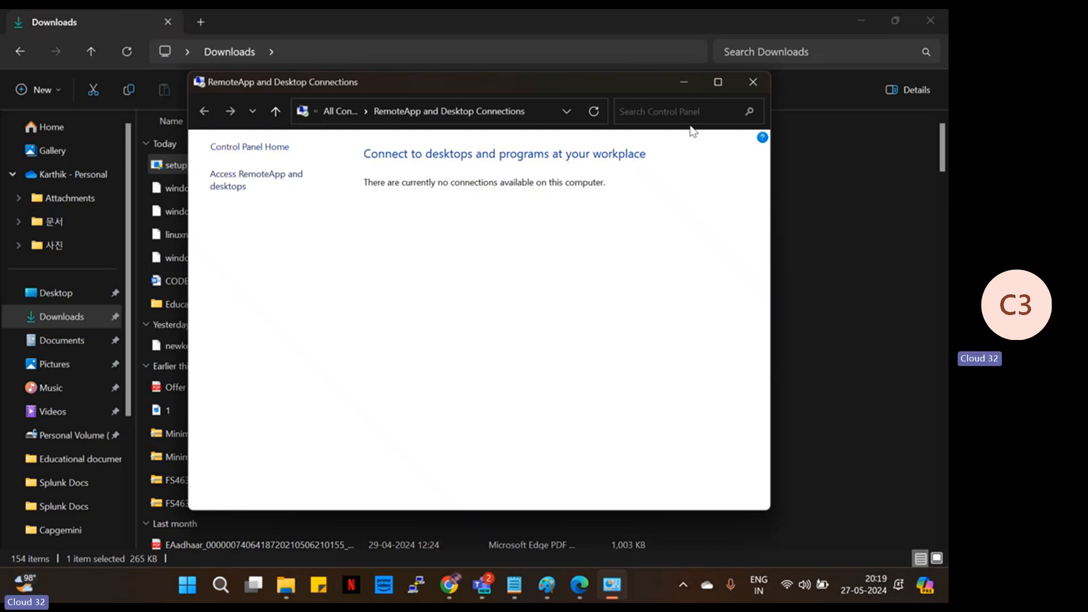
{"action": "left_click", "coordinate": [753, 82]}
{"action": "left_click", "coordinate": [481, 584]}
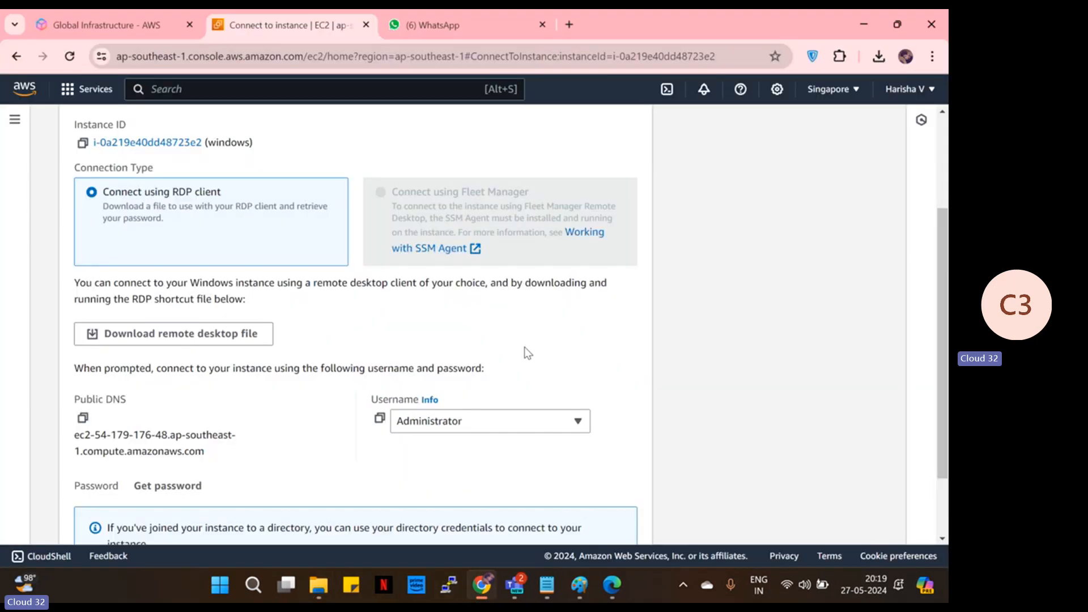
{"action": "left_click", "coordinate": [189, 333]}
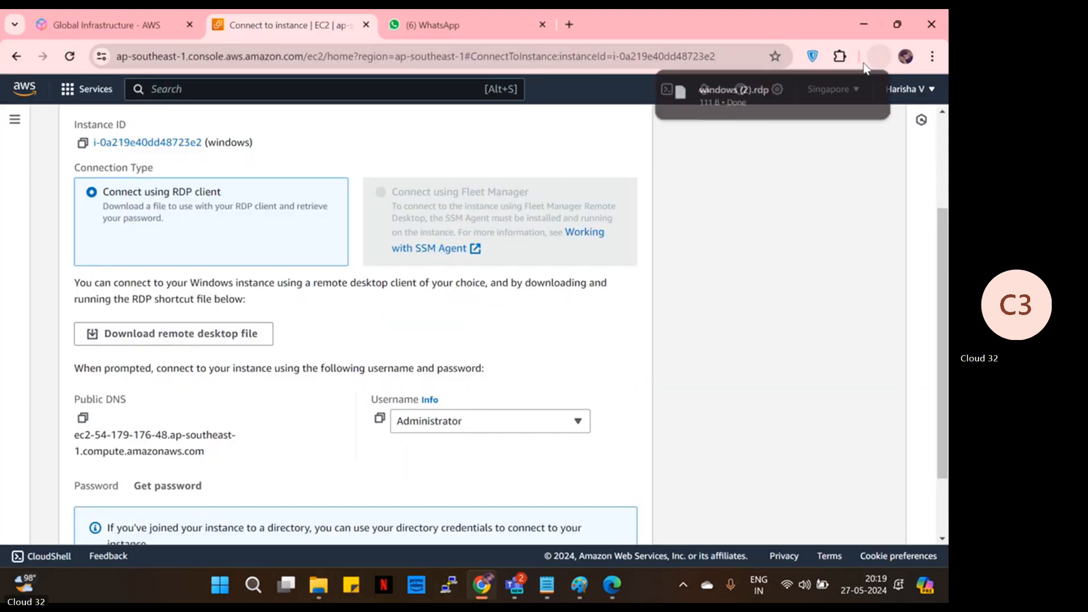
{"action": "left_click", "coordinate": [803, 96]}
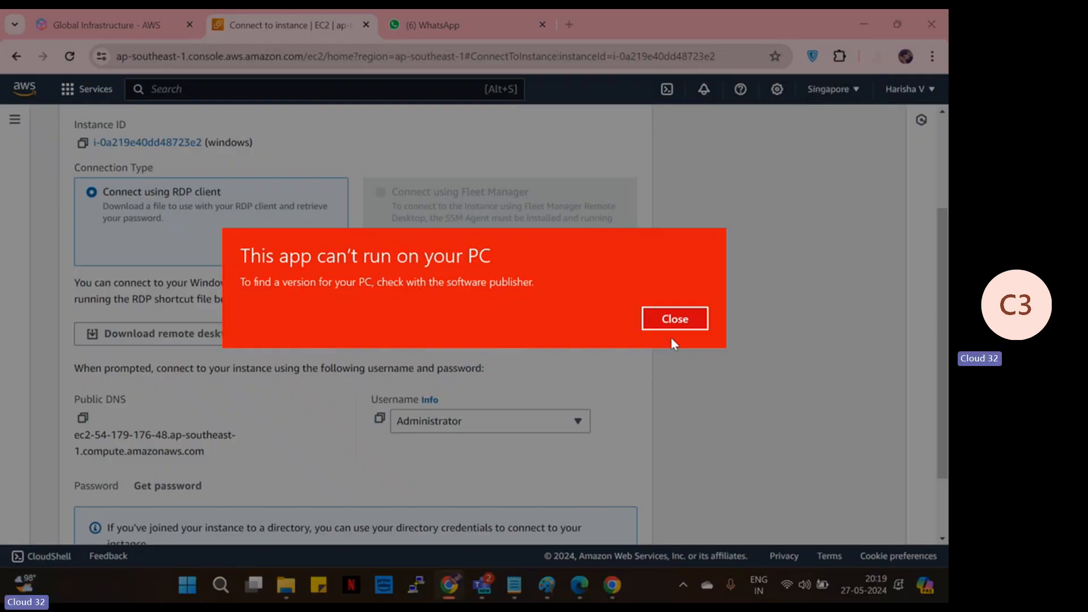
{"action": "left_click", "coordinate": [682, 321]}
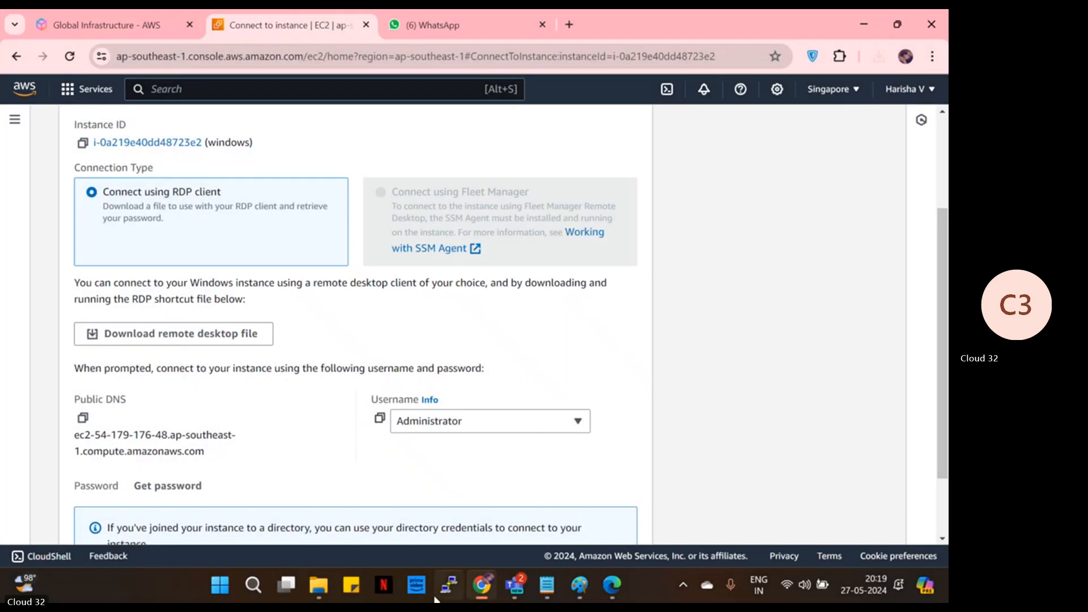
- Reopen RemoteApp and Desktop Connections, cancel adding a connection URL, visit Control Panel Home, then close it
{"action": "left_click", "coordinate": [254, 585]}
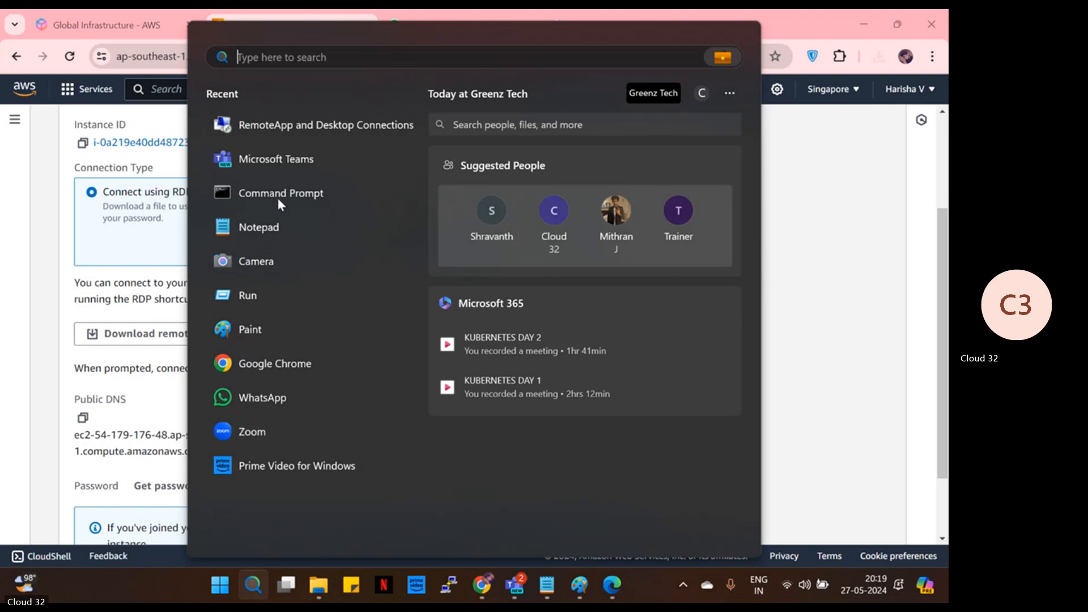
{"action": "left_click", "coordinate": [337, 124]}
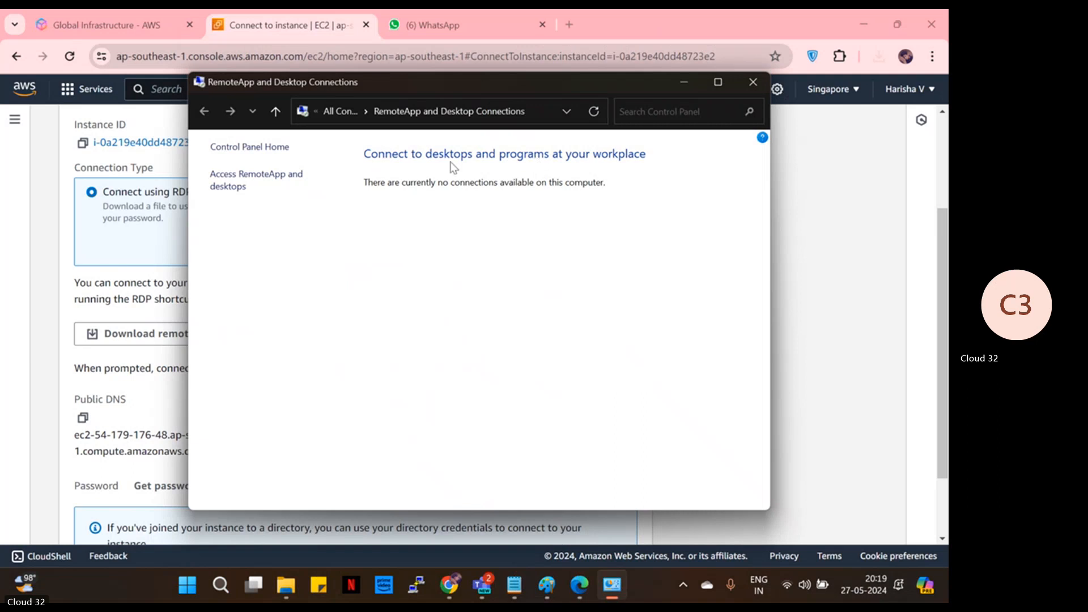
{"action": "left_click", "coordinate": [241, 176]}
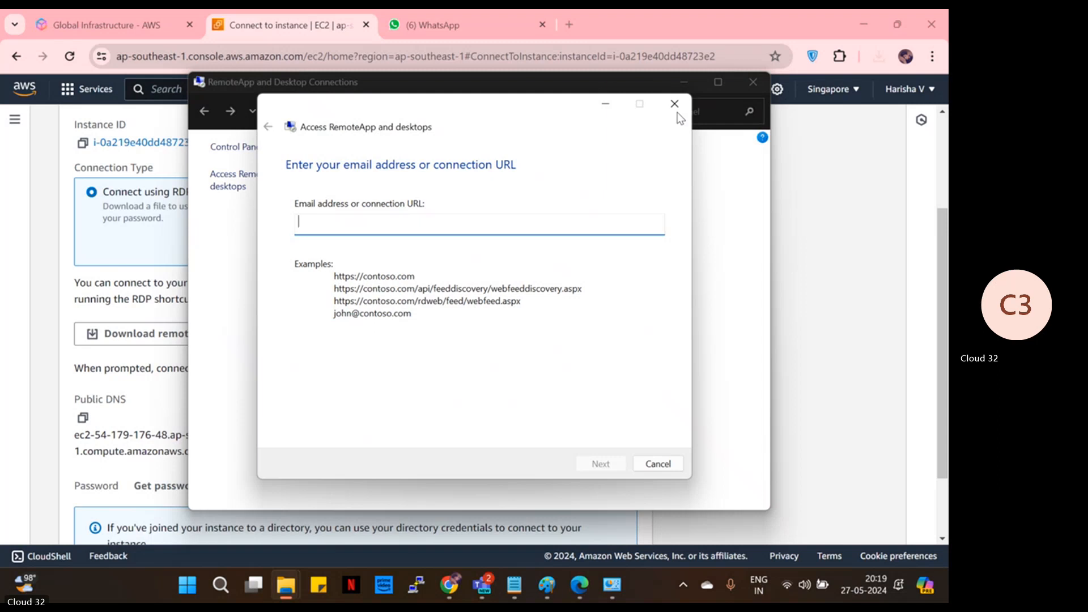
{"action": "left_click", "coordinate": [674, 103]}
{"action": "left_click", "coordinate": [270, 146]}
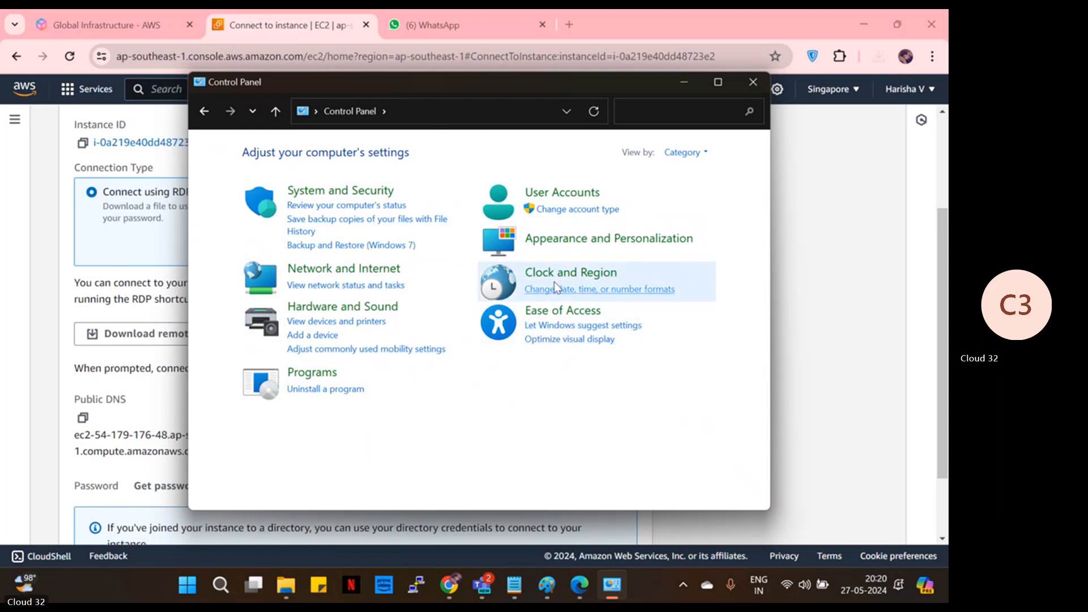
{"action": "left_click", "coordinate": [204, 112]}
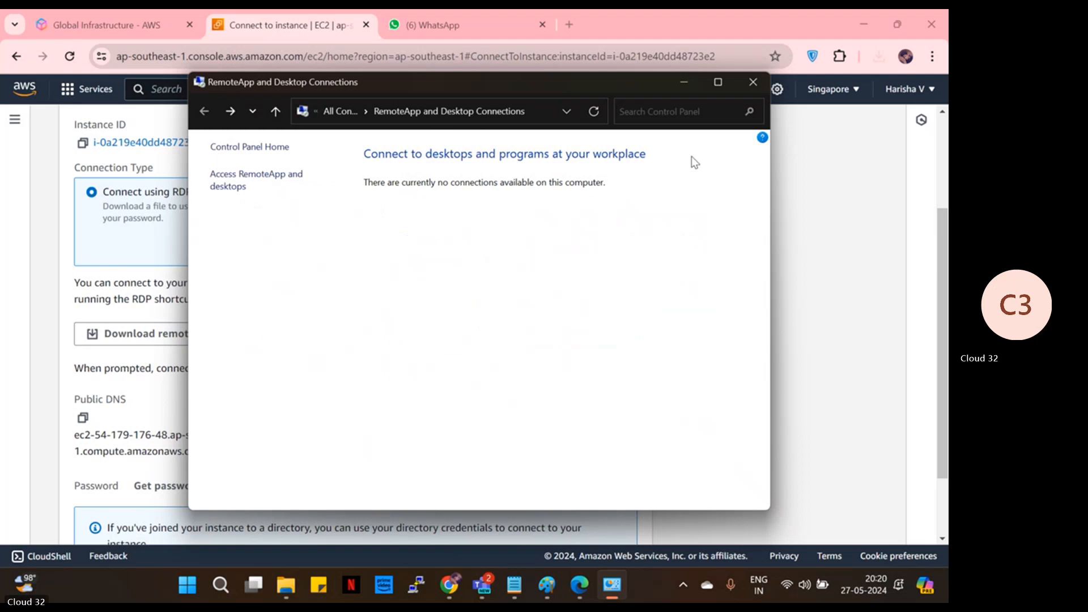
{"action": "left_click", "coordinate": [753, 83]}
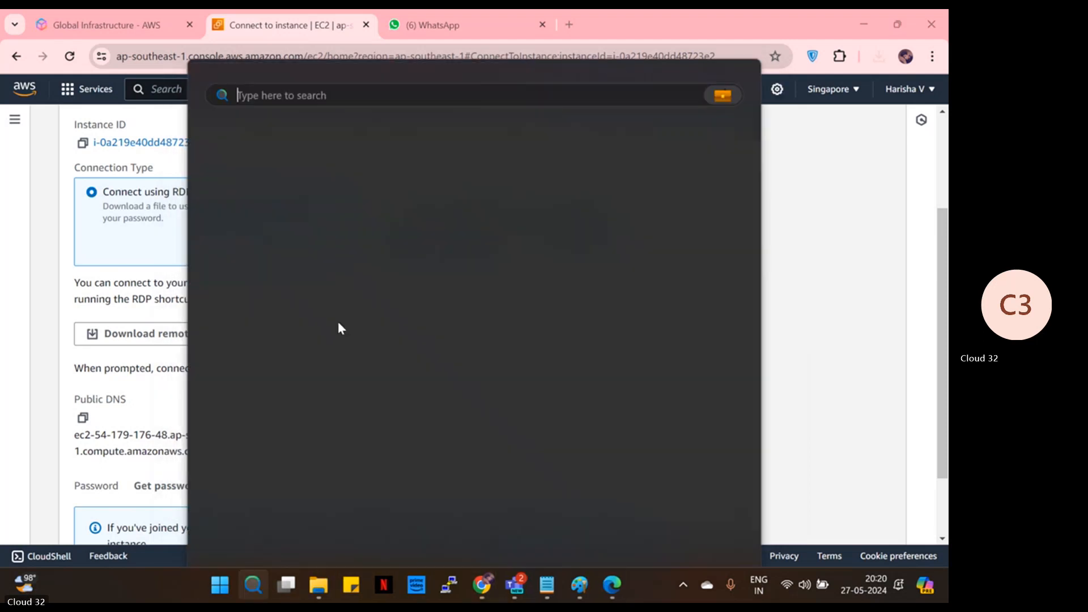
- Launch Remote Desktop Connection by searching RDP and expand its full connection options
{"action": "left_click", "coordinate": [264, 583]}
{"action": "type", "text": "R"}
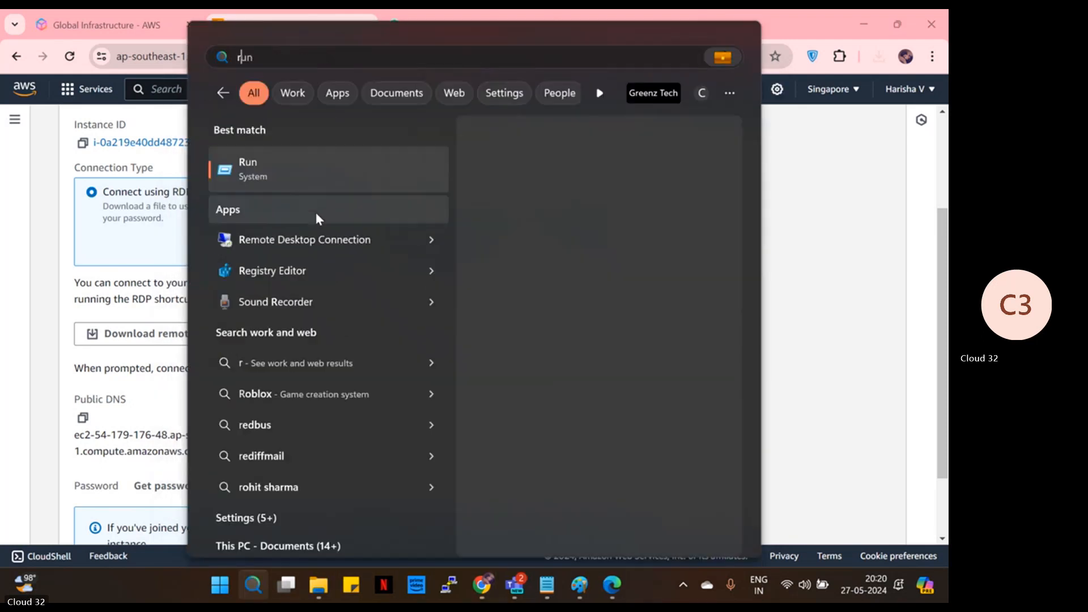
{"action": "key", "text": "BackSpace"}
{"action": "type", "text": "RDP"}
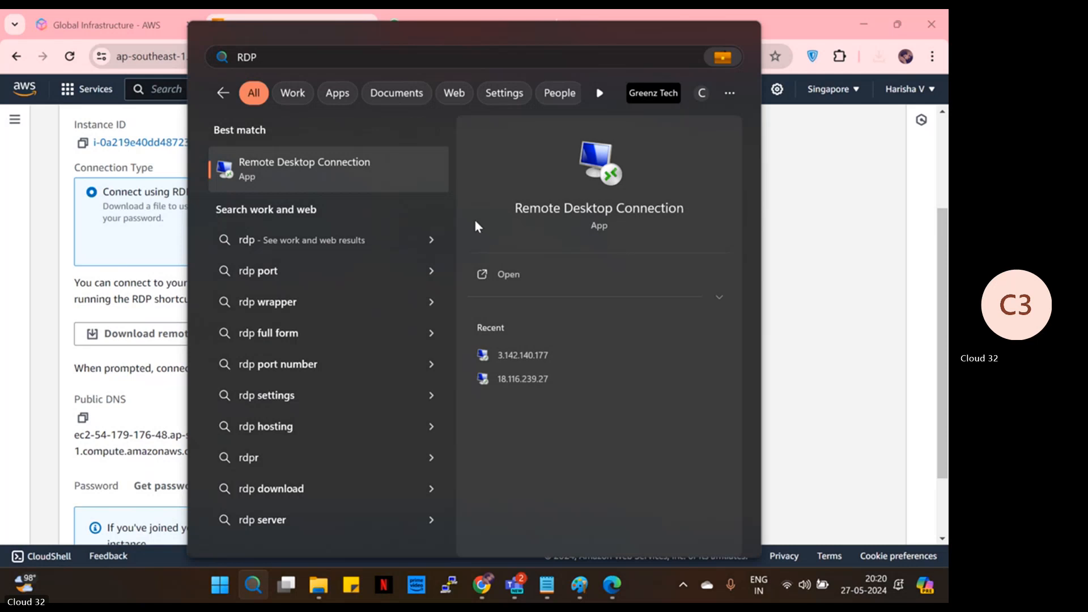
{"action": "left_click", "coordinate": [508, 275]}
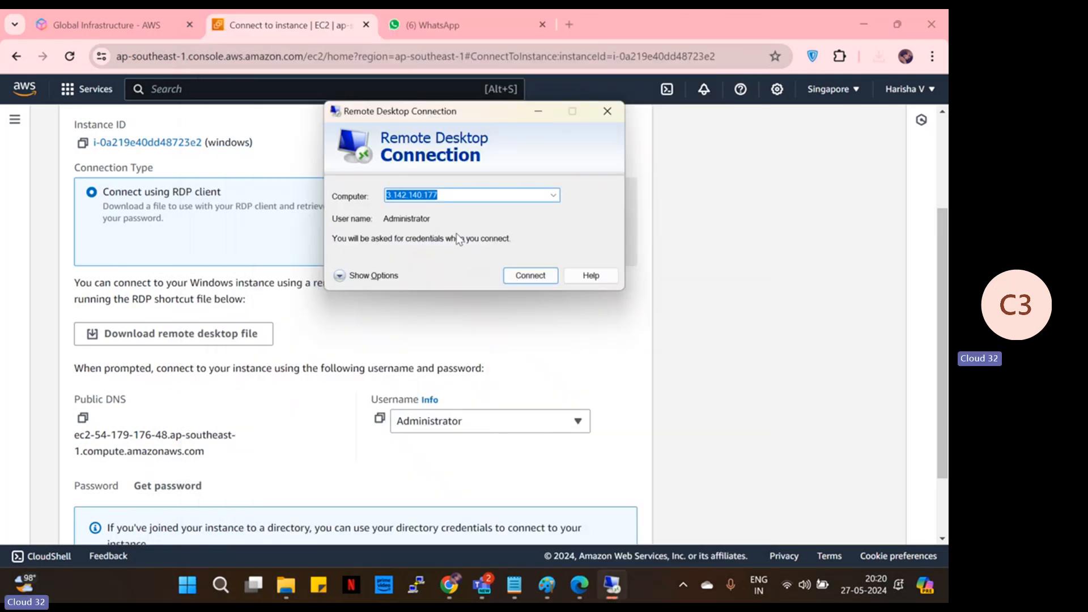
{"action": "left_click_drag", "start_coordinate": [469, 116], "coordinate": [622, 147]}
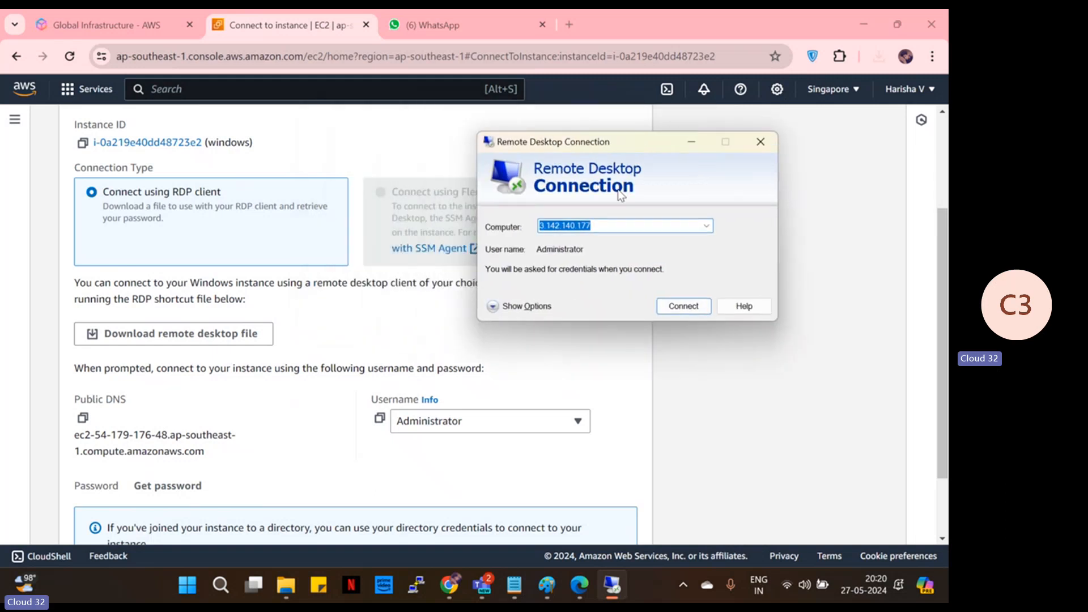
{"action": "left_click", "coordinate": [527, 306]}
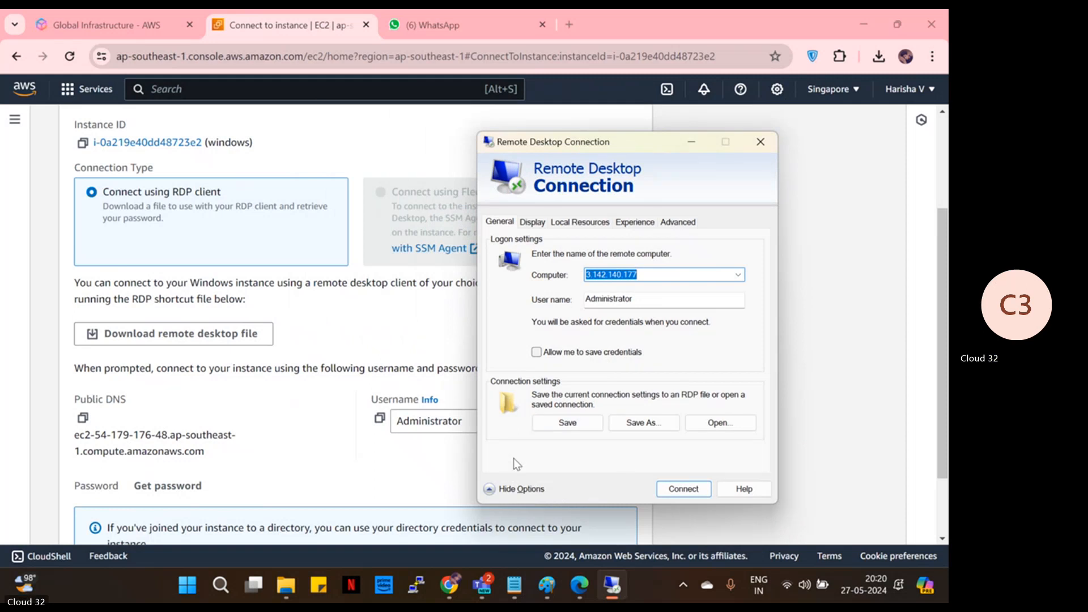
- Replace the saved computer address with the instance's public DNS name copied from AWS
{"action": "left_click", "coordinate": [651, 274]}
{"action": "key", "text": "BackSpace"}
{"action": "key", "text": "BackSpace"}
{"action": "key", "text": "BackSpace"}
{"action": "key", "text": "BackSpace"}
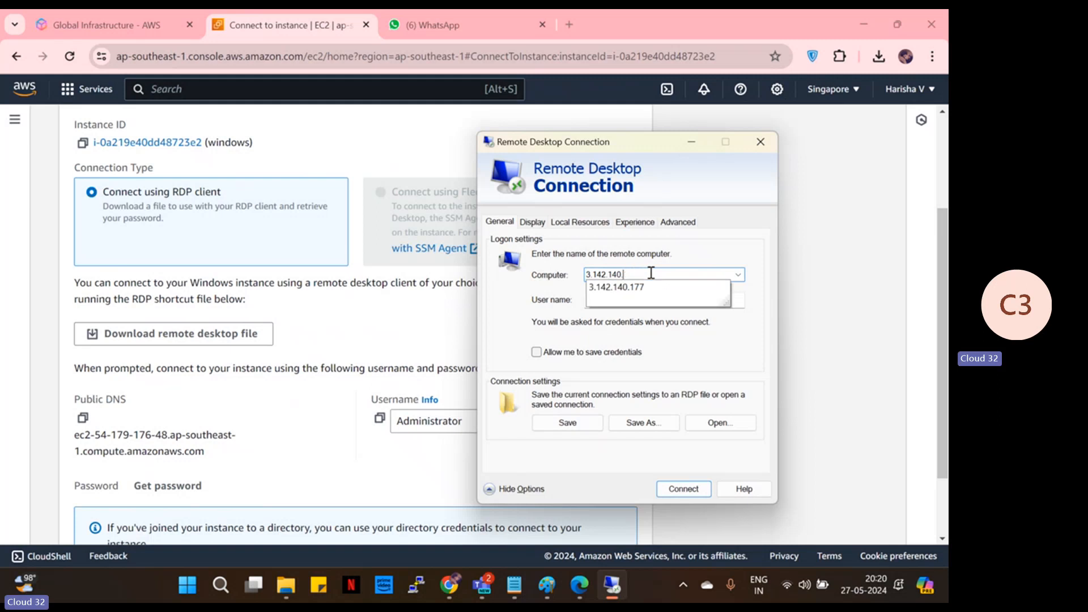
{"action": "key", "text": "BackSpace"}
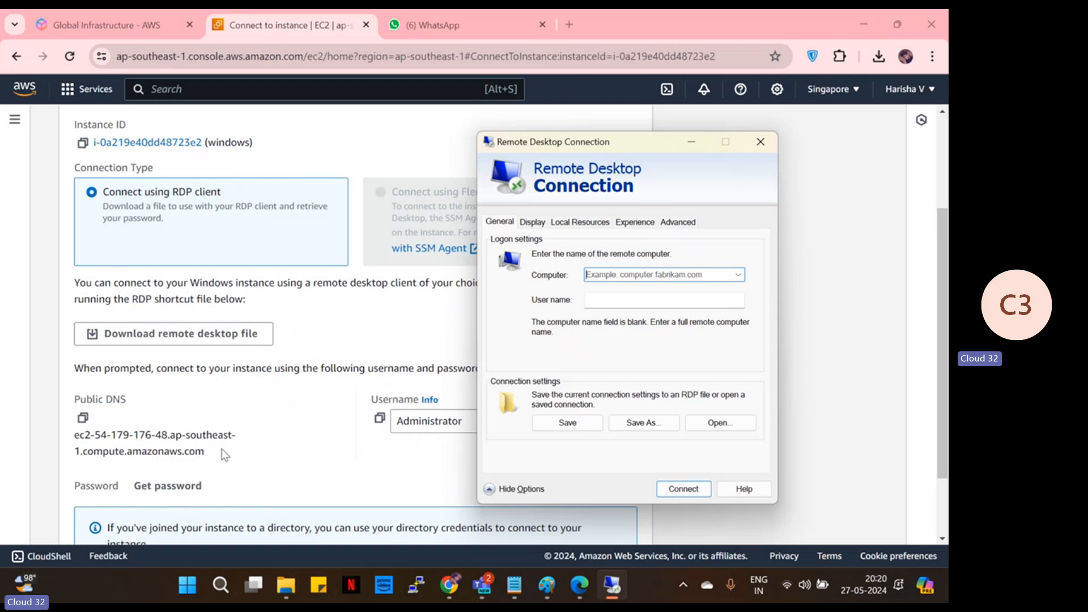
{"action": "left_click", "coordinate": [81, 420]}
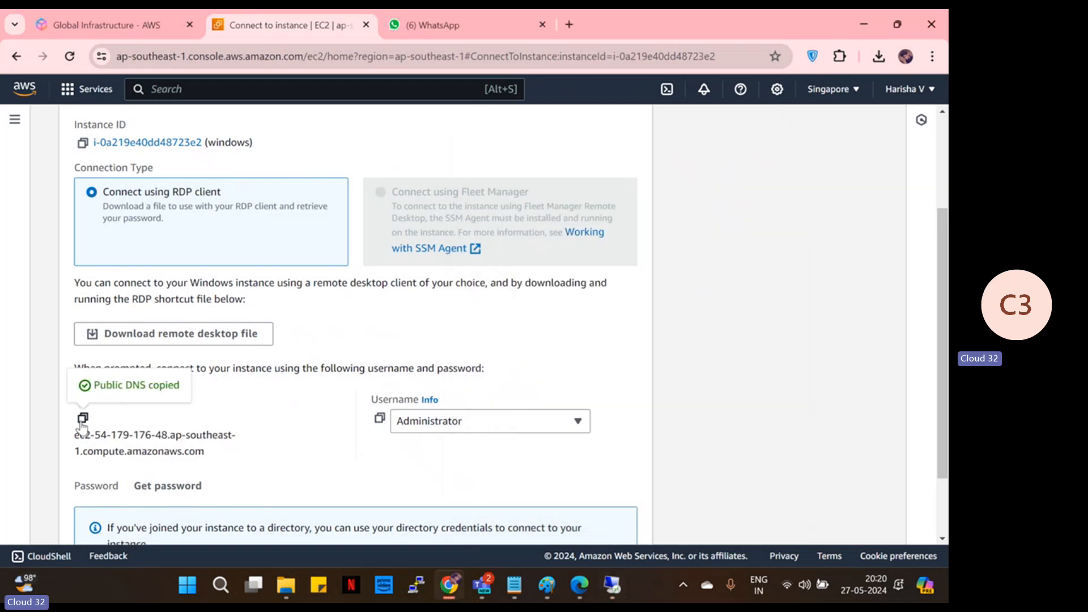
{"action": "key", "text": "alt+Tab"}
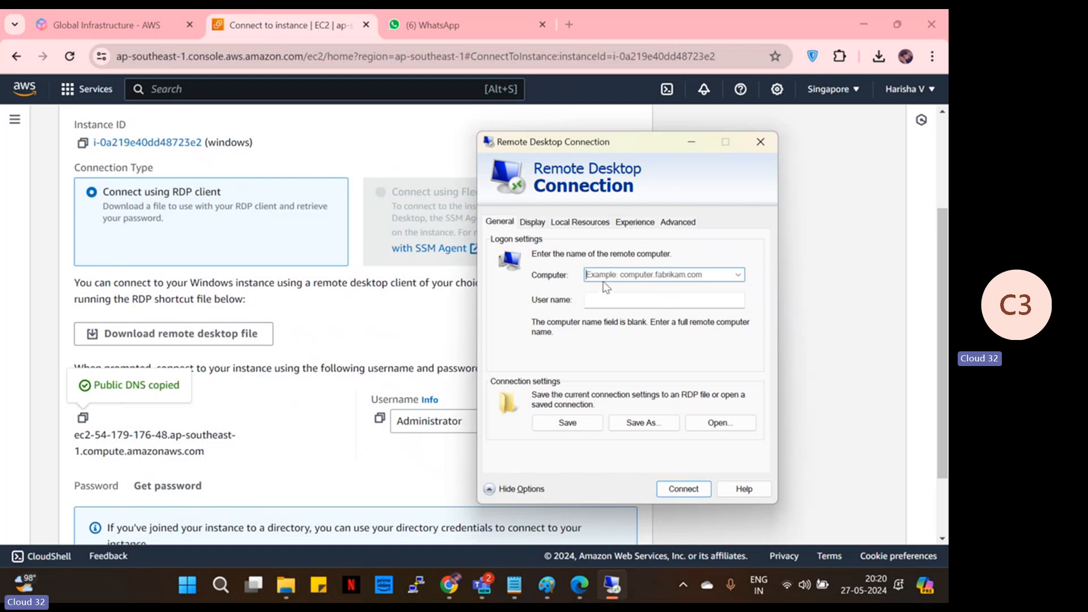
{"action": "key", "text": "ctrl+v"}
{"action": "left_click", "coordinate": [611, 300]}
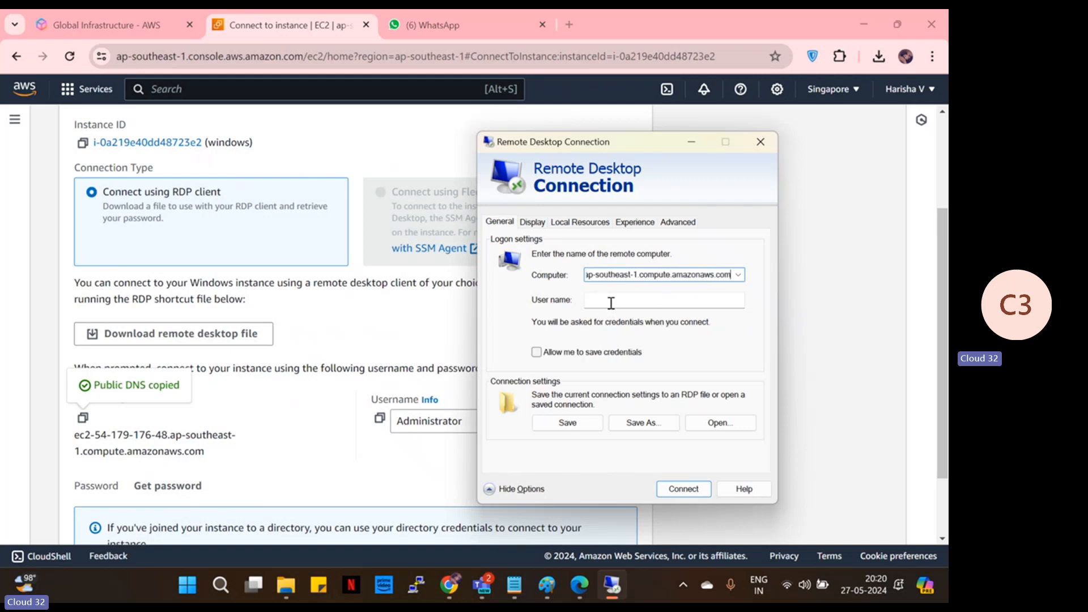
- Paste Administrator, copied from the AWS page, into the User name field
{"action": "left_click", "coordinate": [380, 420]}
{"action": "key", "text": "alt+Tab"}
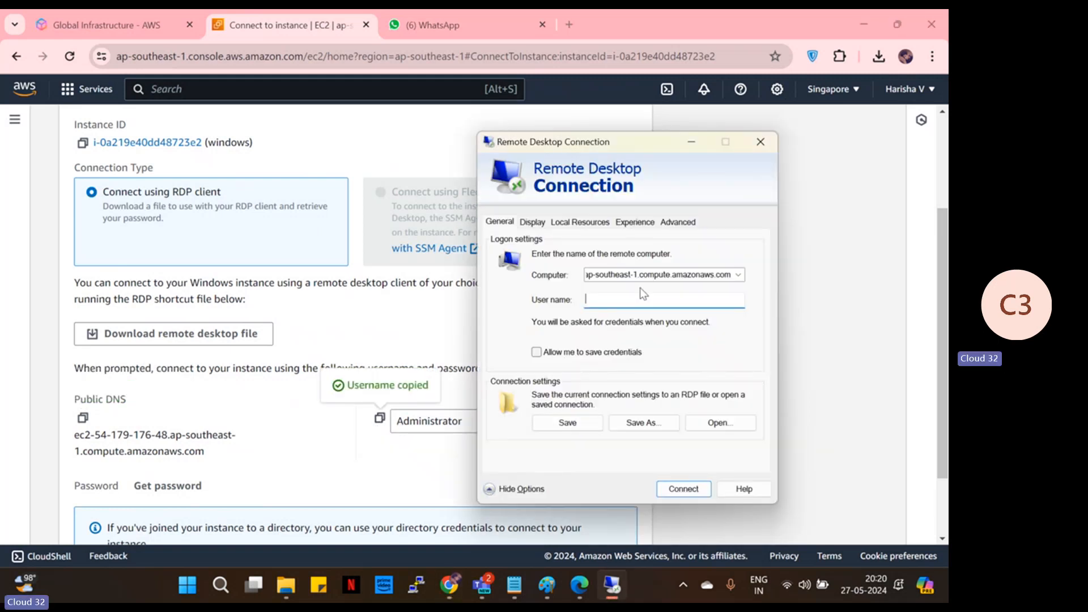
{"action": "key", "text": "ctrl+v"}
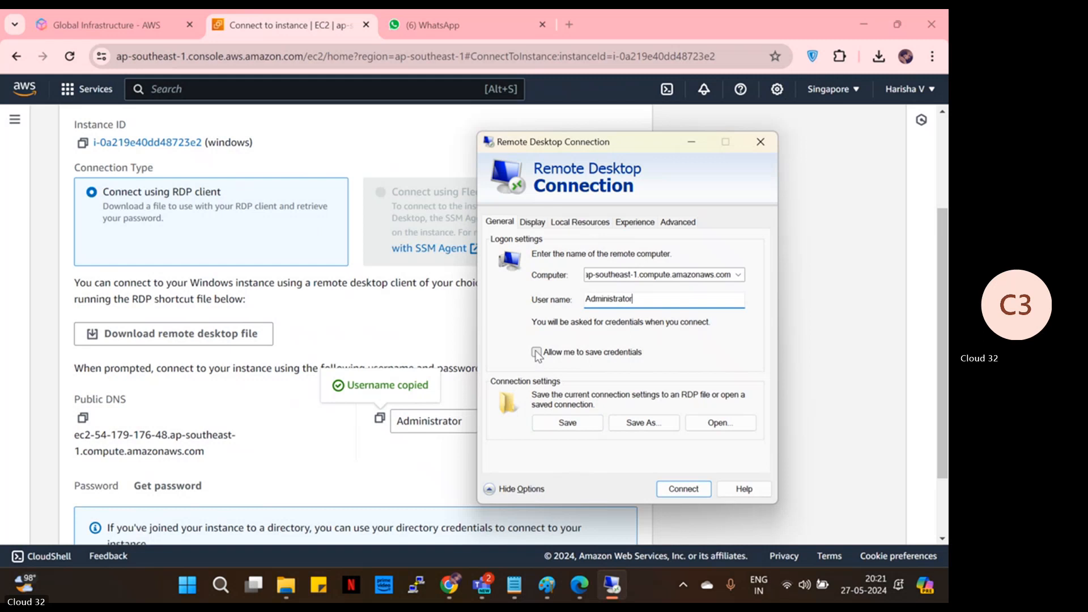
{"action": "left_click", "coordinate": [180, 486]}
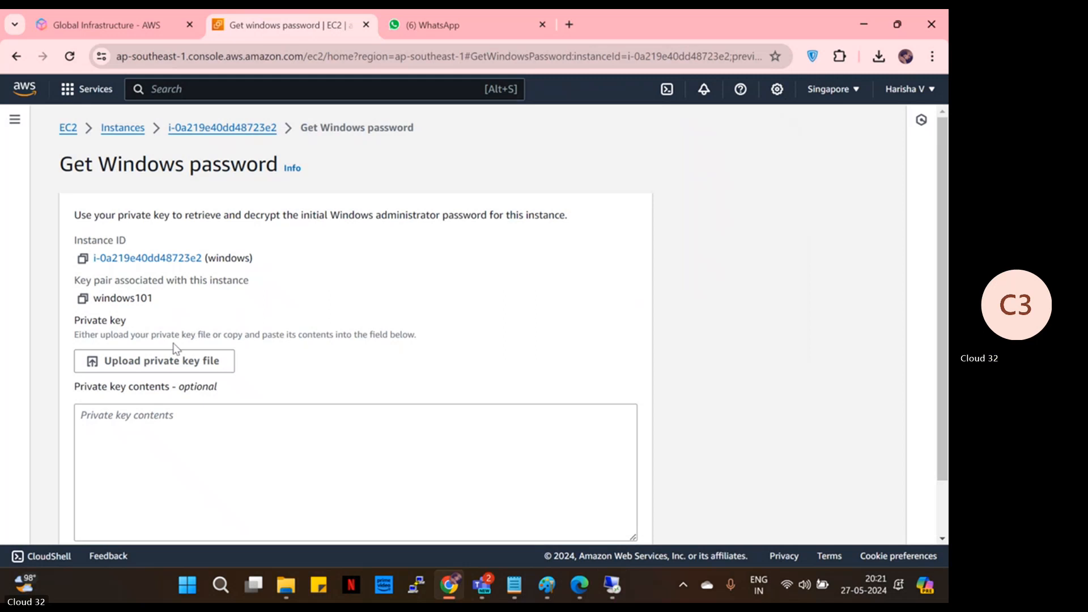
- Decrypt the Windows administrator password with Downloads\windows101.pem and copy it
{"action": "scroll", "coordinate": [162, 362], "scroll_direction": "down", "scroll_amount": 1}
{"action": "left_click", "coordinate": [154, 296]}
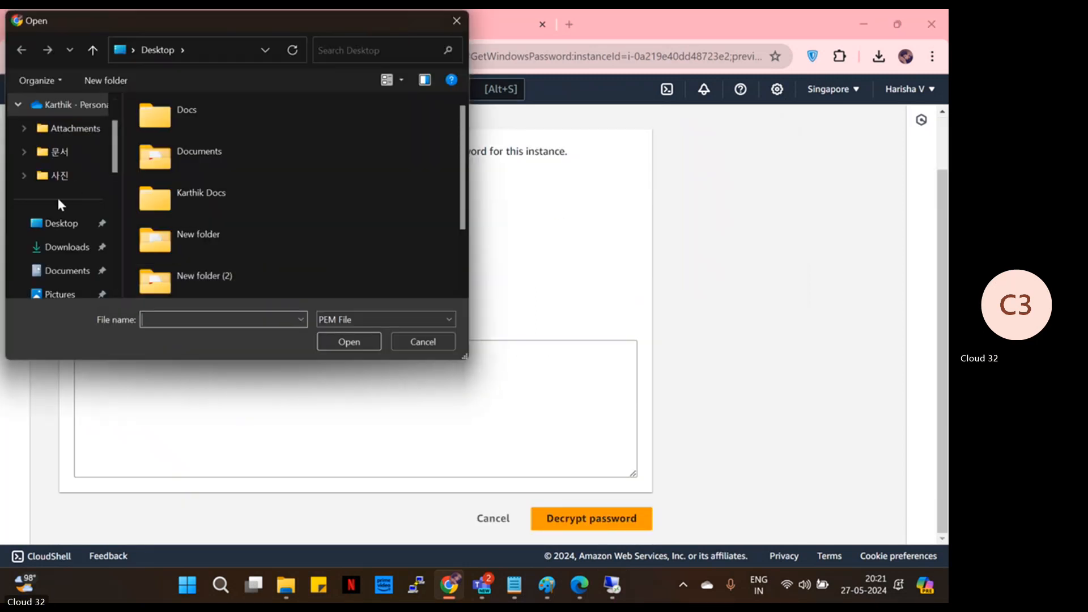
{"action": "left_click", "coordinate": [64, 250]}
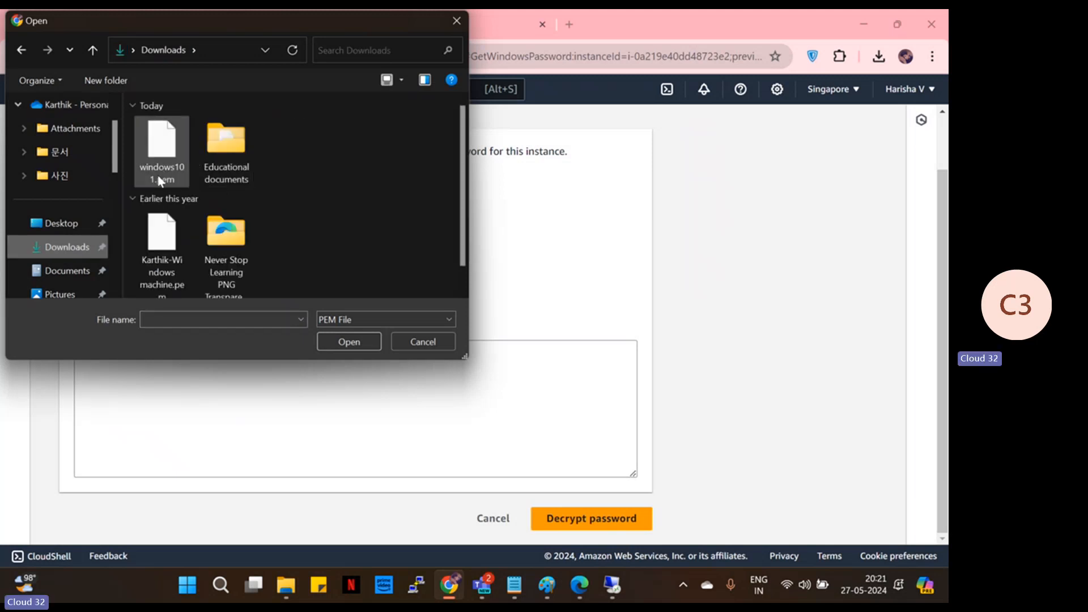
{"action": "left_click", "coordinate": [161, 171]}
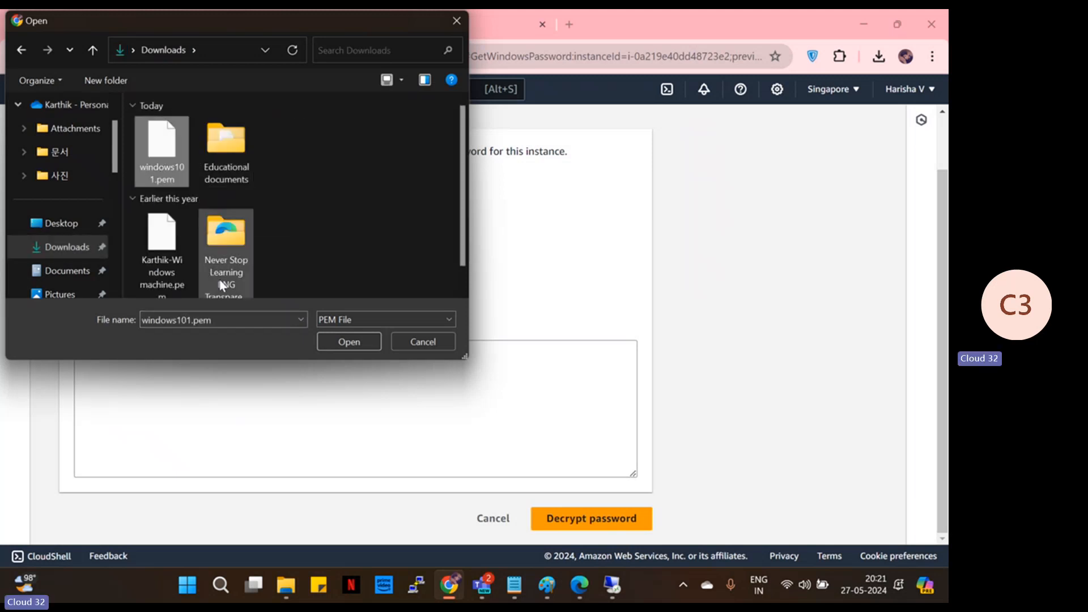
{"action": "left_click", "coordinate": [359, 346]}
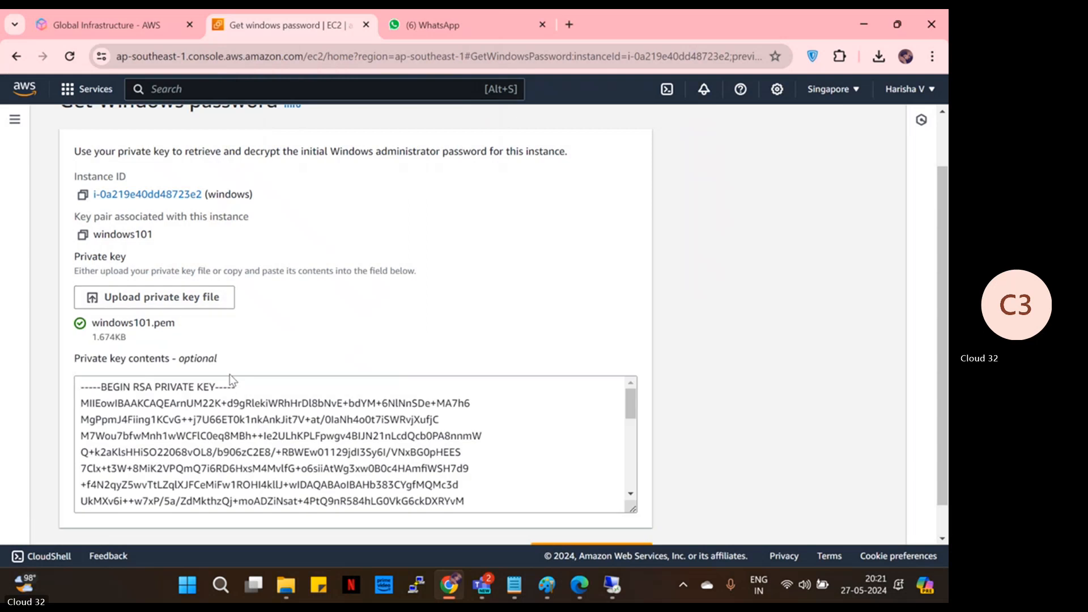
{"action": "scroll", "coordinate": [307, 407], "scroll_direction": "down", "scroll_amount": 5}
{"action": "left_click", "coordinate": [579, 518]}
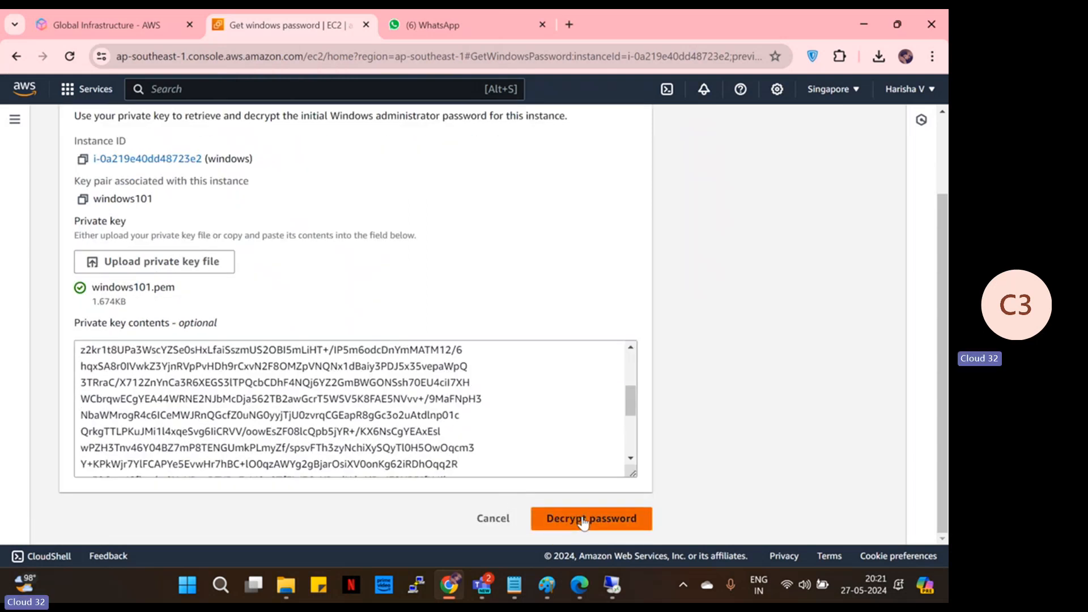
{"action": "scroll", "coordinate": [301, 378], "scroll_direction": "down", "scroll_amount": 3}
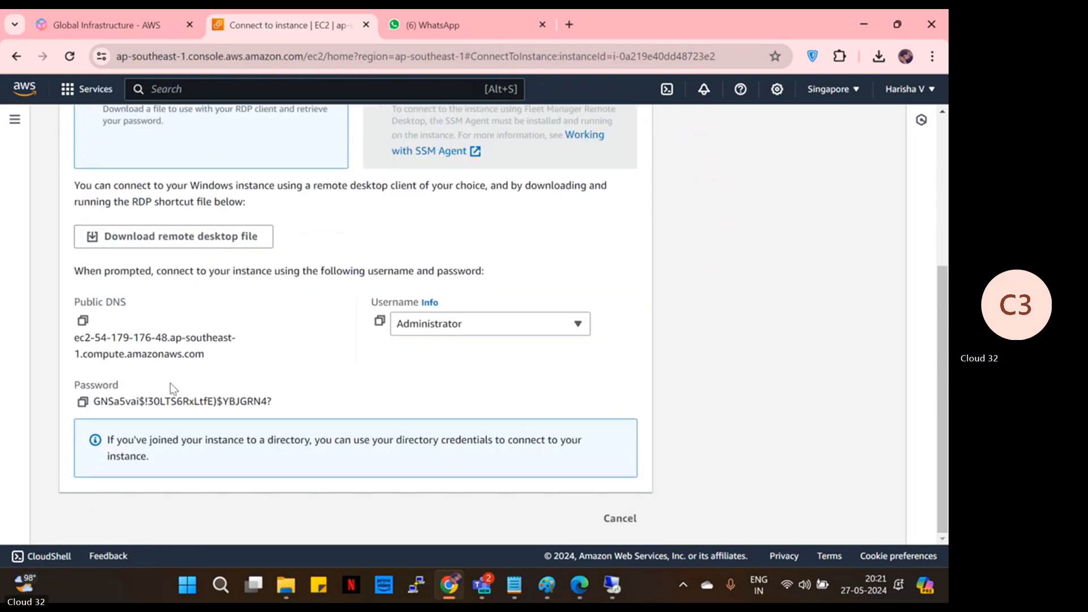
{"action": "left_click", "coordinate": [82, 402]}
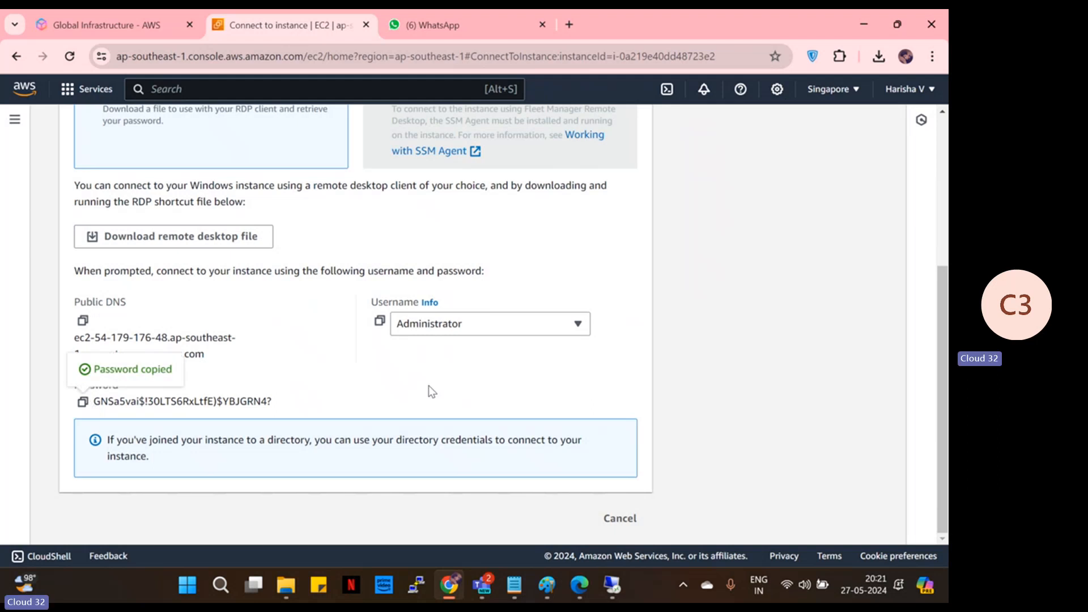
- Review the Remote Desktop option tabs, hide the options, and connect to the Windows instance
{"action": "left_click", "coordinate": [612, 584]}
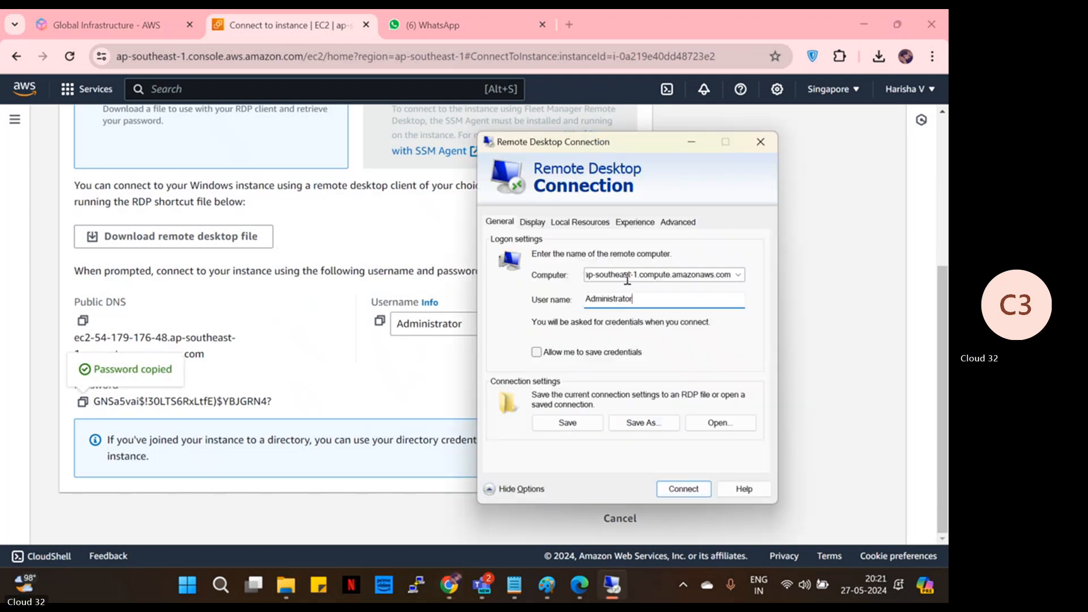
{"action": "left_click", "coordinate": [536, 222]}
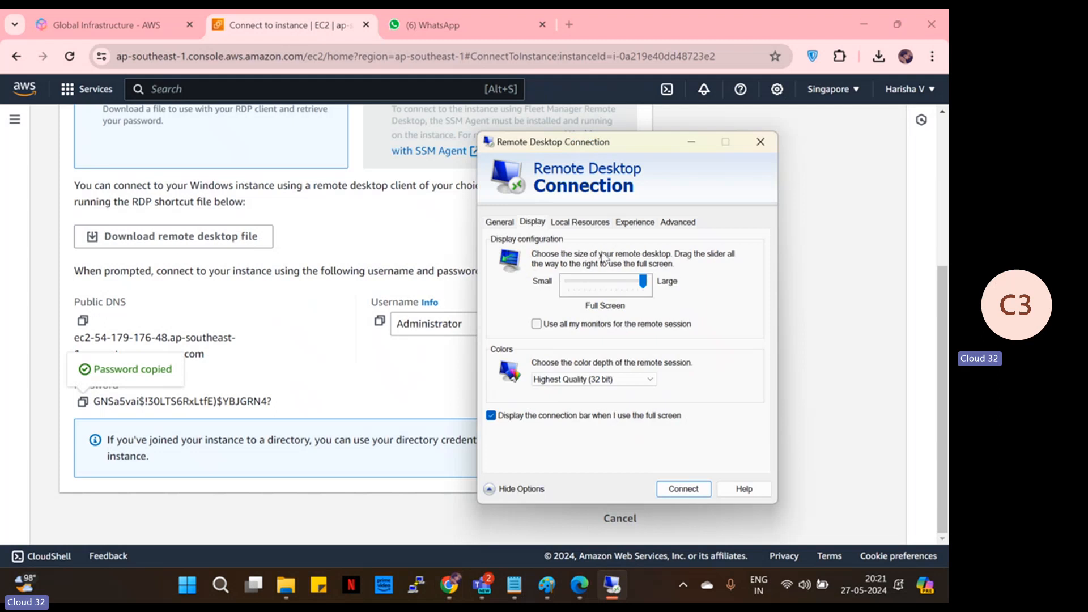
{"action": "left_click", "coordinate": [584, 223]}
{"action": "left_click", "coordinate": [636, 222]}
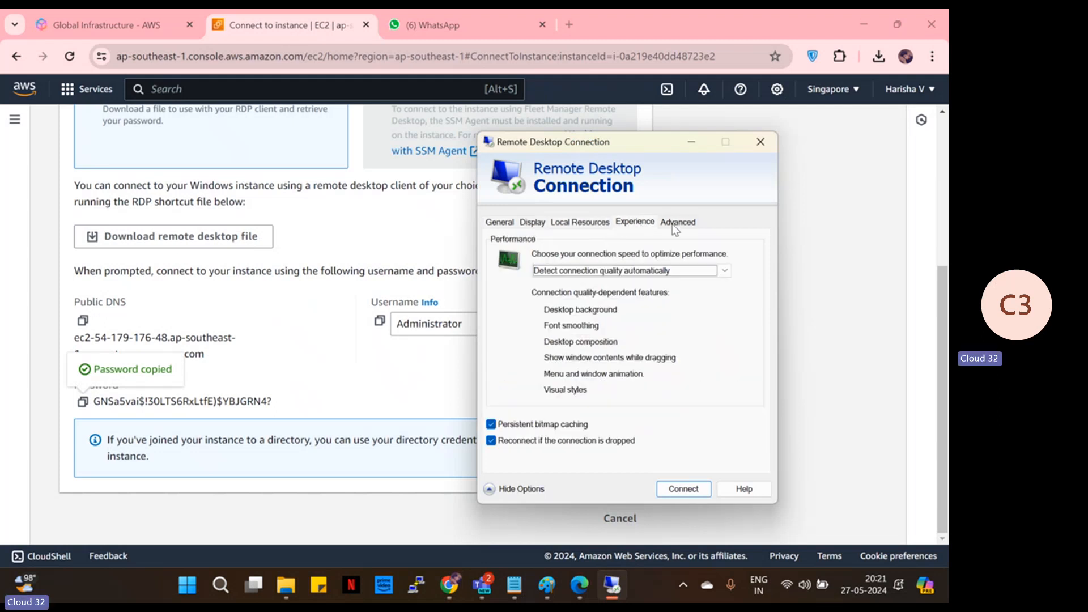
{"action": "left_click", "coordinate": [677, 222]}
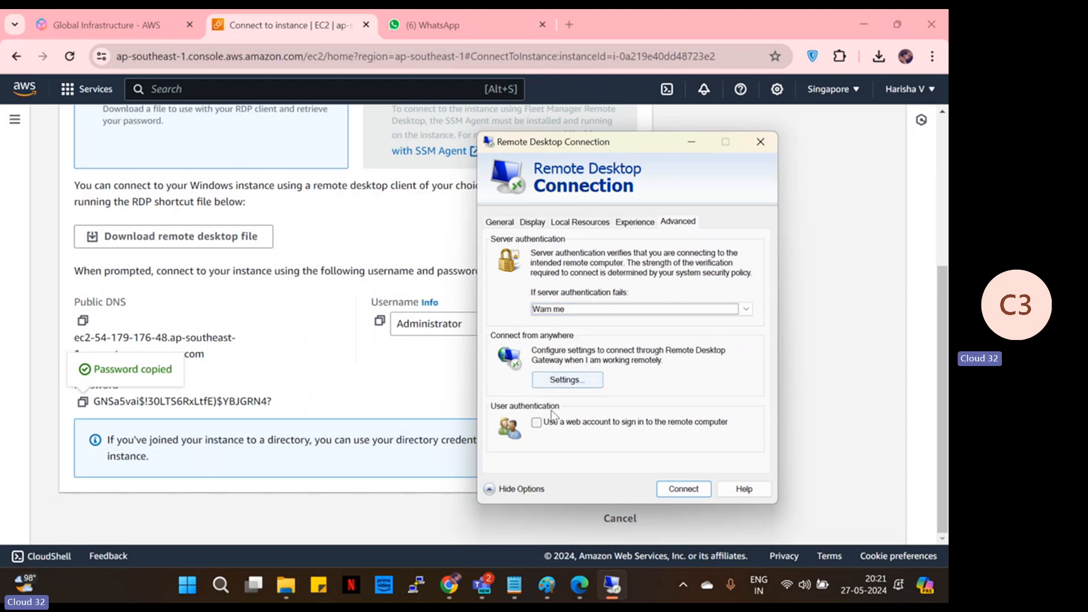
{"action": "left_click", "coordinate": [501, 225]}
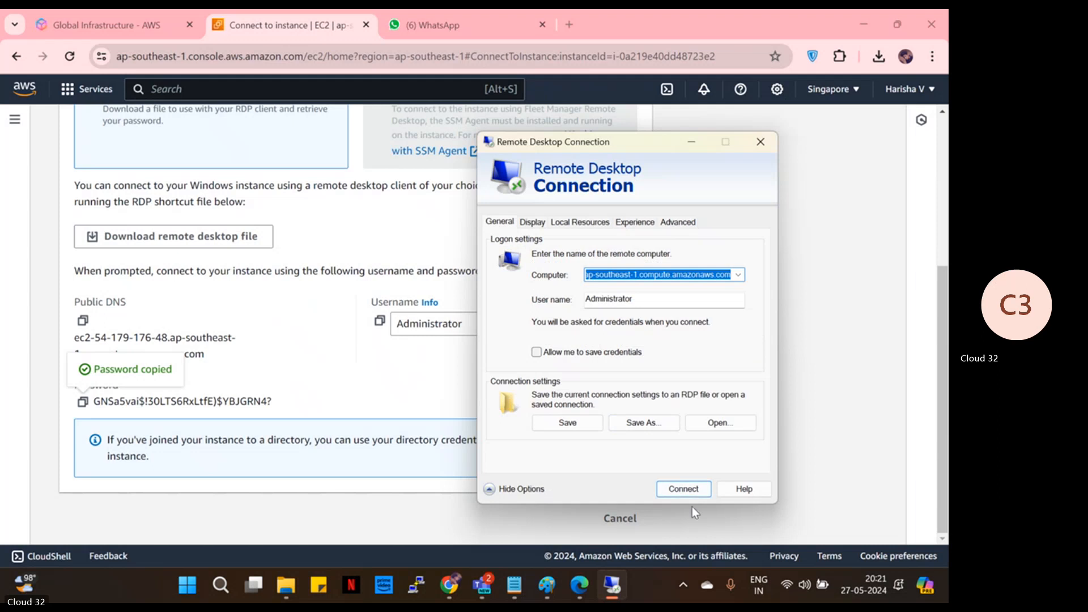
{"action": "left_click", "coordinate": [522, 488]}
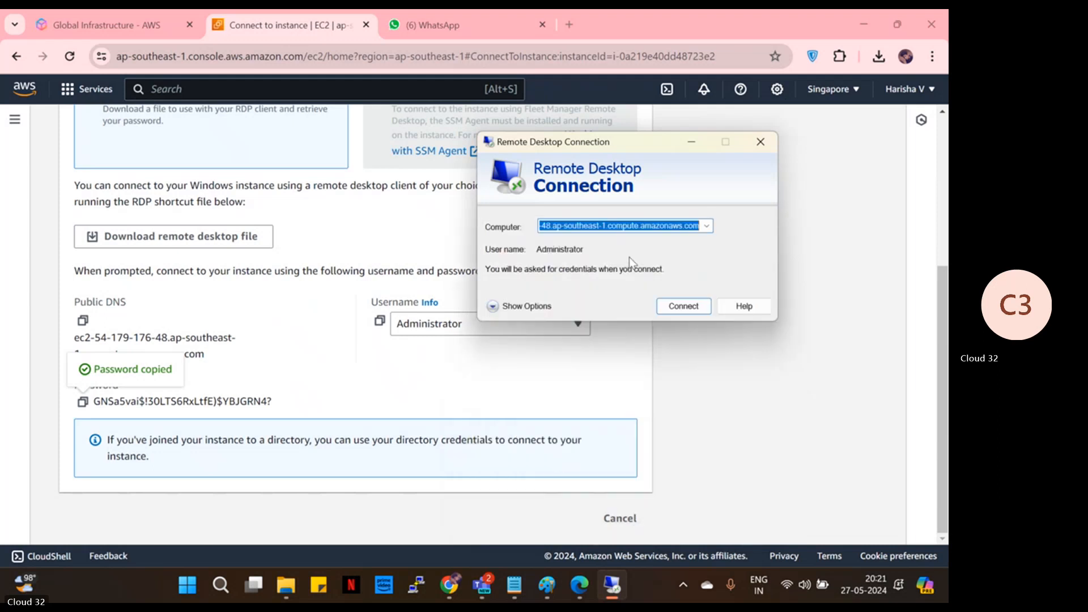
{"action": "left_click", "coordinate": [682, 306]}
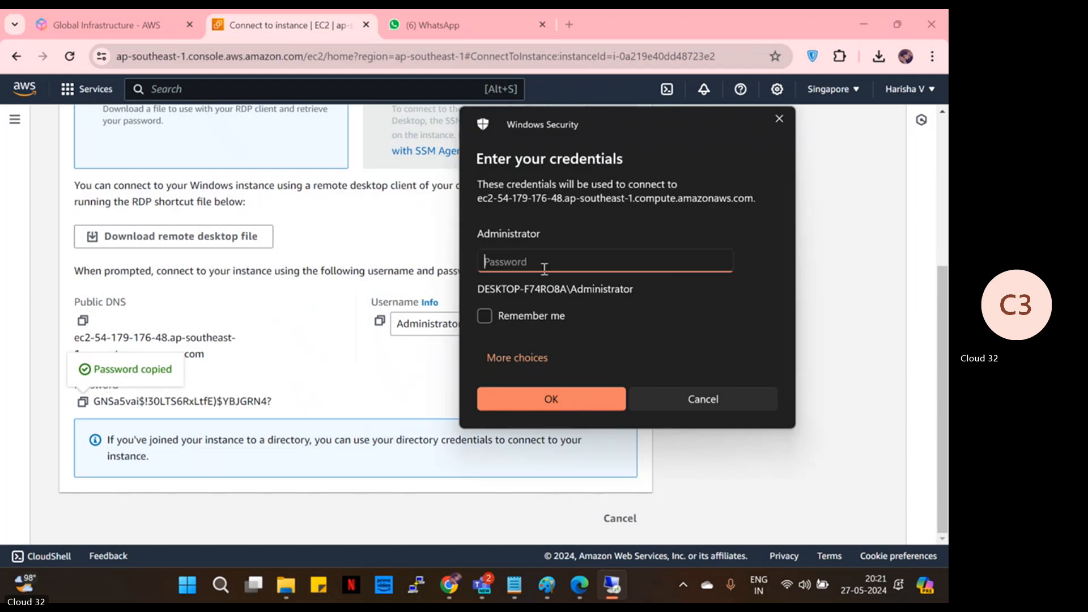
- Paste the decrypted password as Administrator's credentials, submit, and accept the certificate warning
{"action": "key", "text": "ctrl+v"}
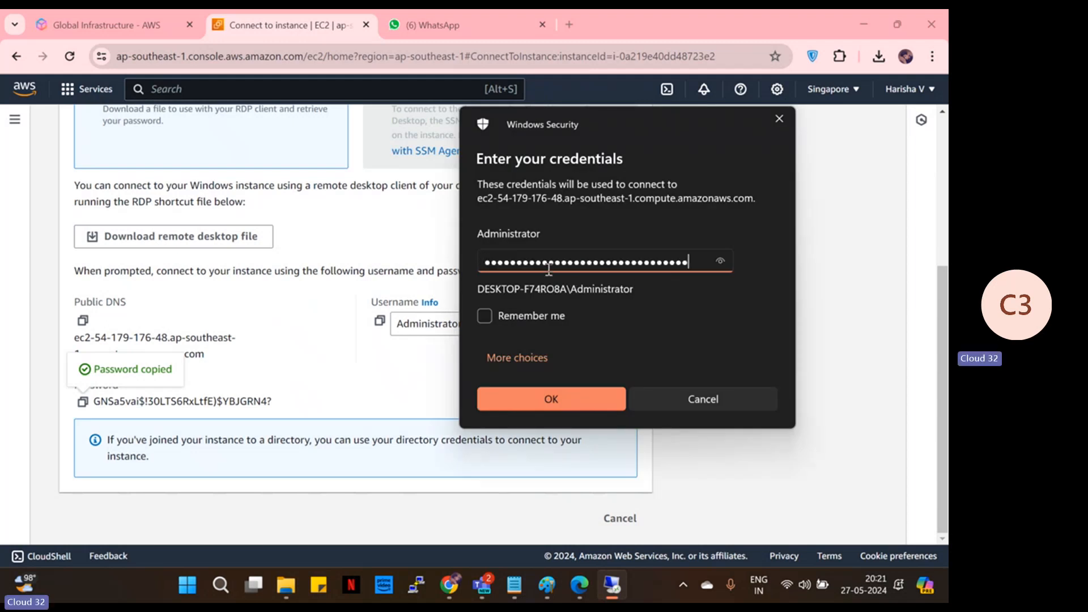
{"action": "left_click", "coordinate": [550, 399]}
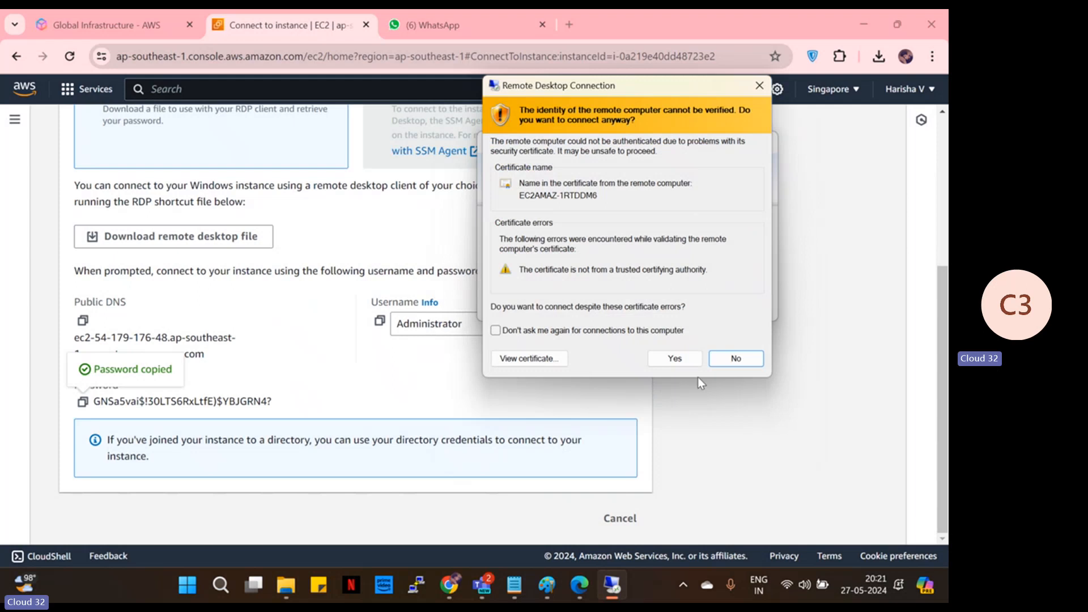
{"action": "left_click", "coordinate": [679, 356]}
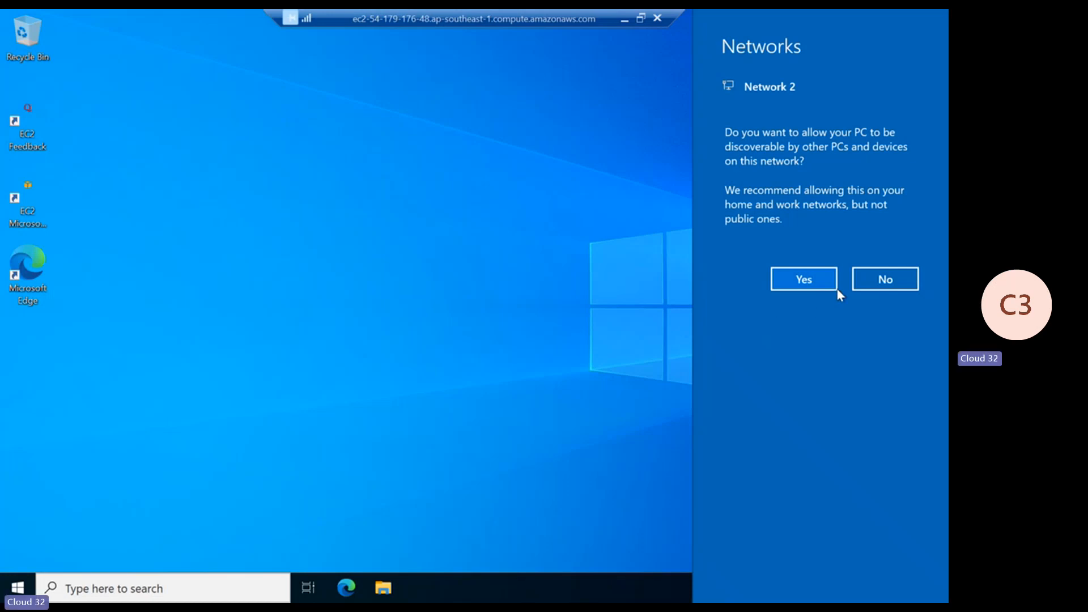
- Allow network discovery on the remote Windows desktop, then disconnect the Remote Desktop session
{"action": "left_click", "coordinate": [816, 281]}
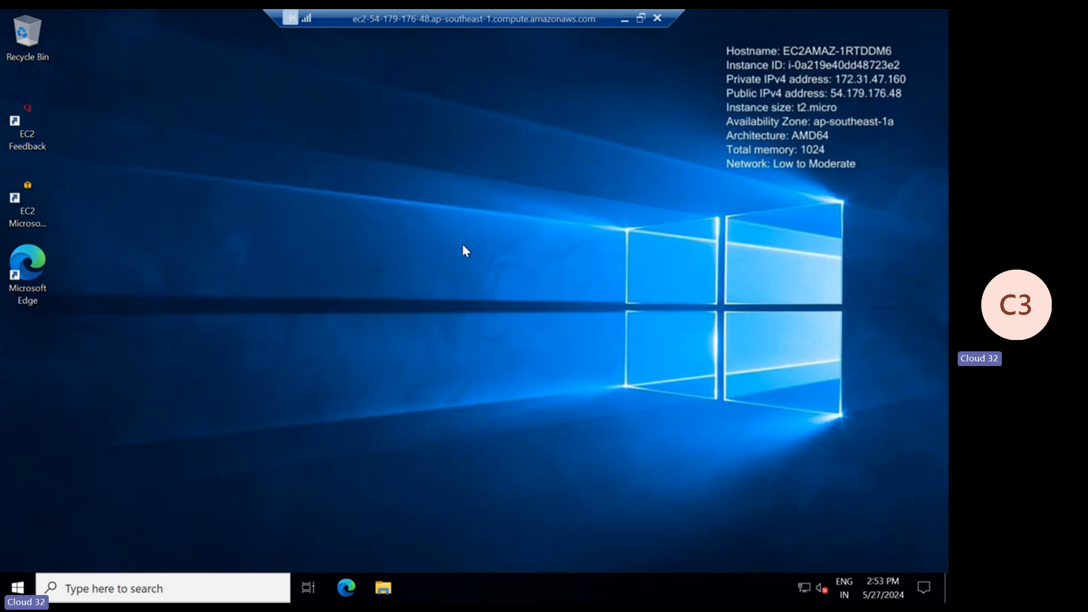
{"action": "left_click", "coordinate": [626, 19]}
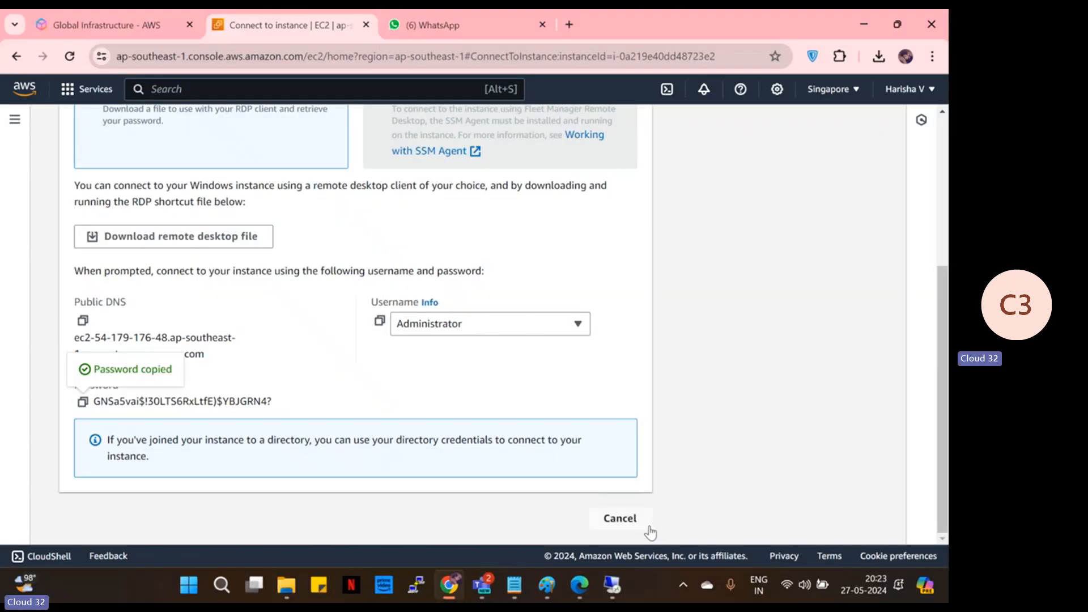
{"action": "left_click", "coordinate": [610, 588]}
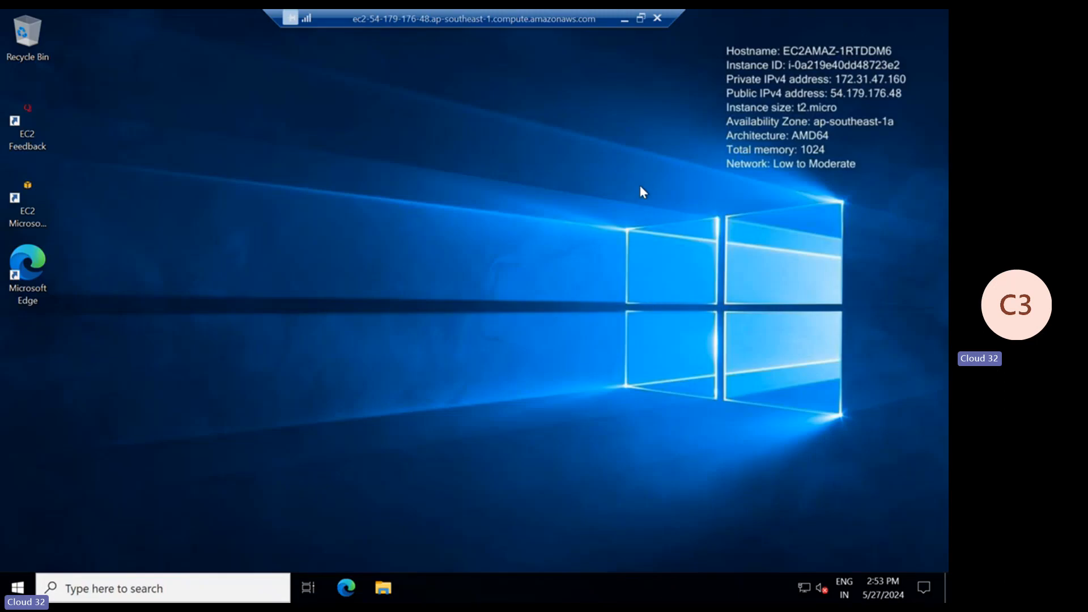
{"action": "left_click", "coordinate": [664, 24]}
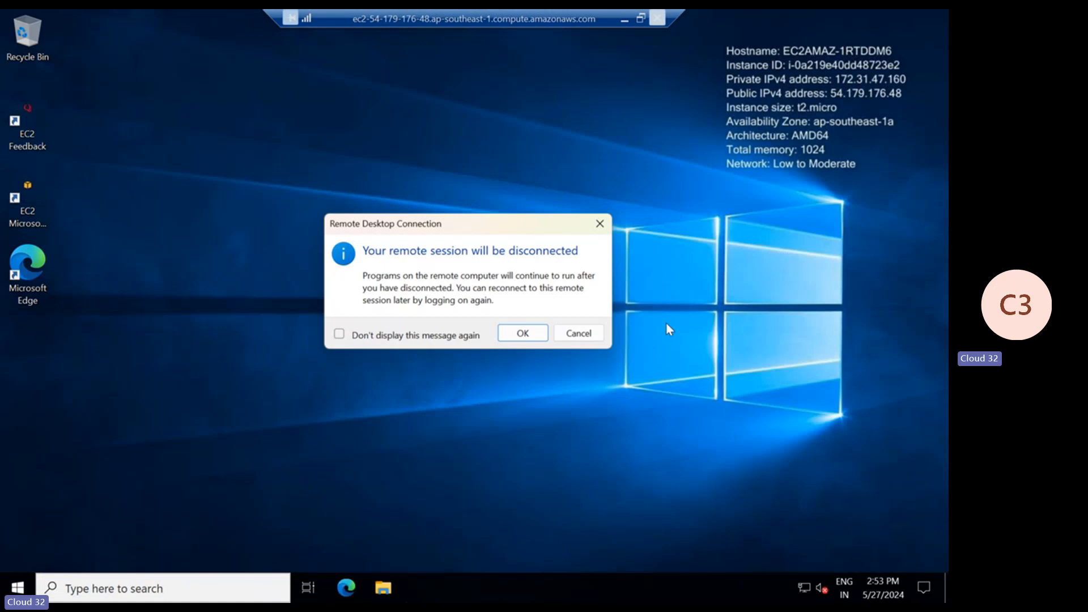
{"action": "left_click", "coordinate": [524, 334]}
- Return to the EC2 Instances list showing the windows and linux instances running with 2/2 checks passed
{"action": "scroll", "coordinate": [325, 314], "scroll_direction": "up", "scroll_amount": 2}
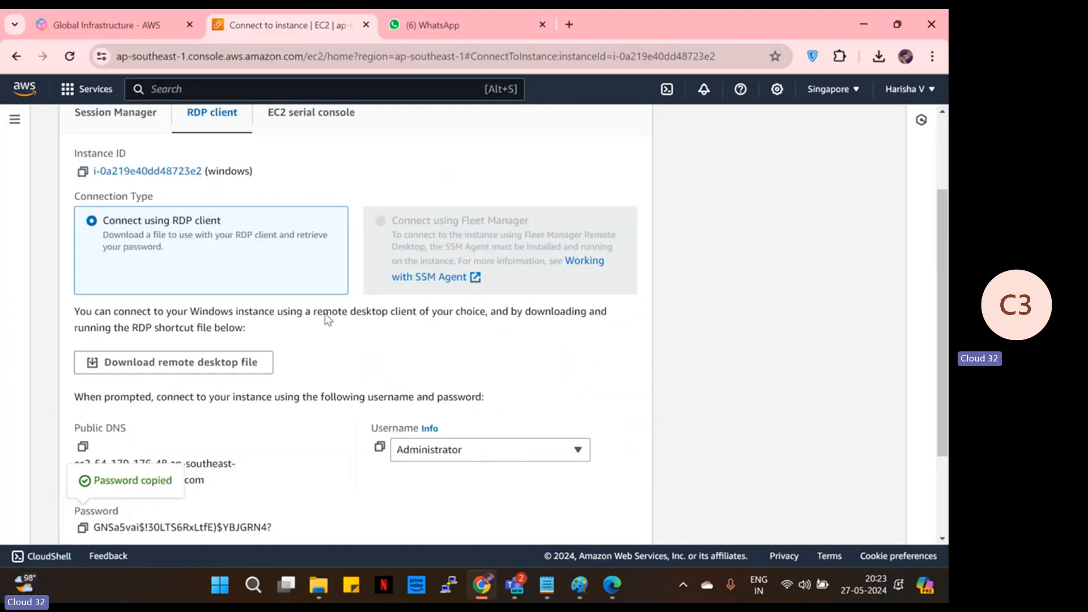
{"action": "scroll", "coordinate": [395, 426], "scroll_direction": "down", "scroll_amount": 1}
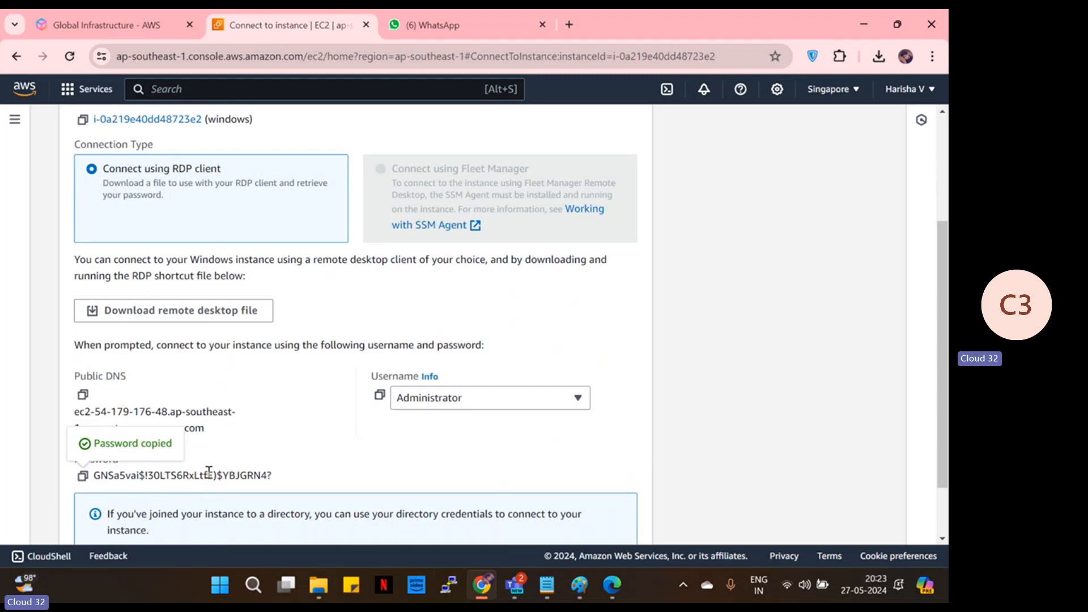
{"action": "scroll", "coordinate": [209, 470], "scroll_direction": "up", "scroll_amount": 3}
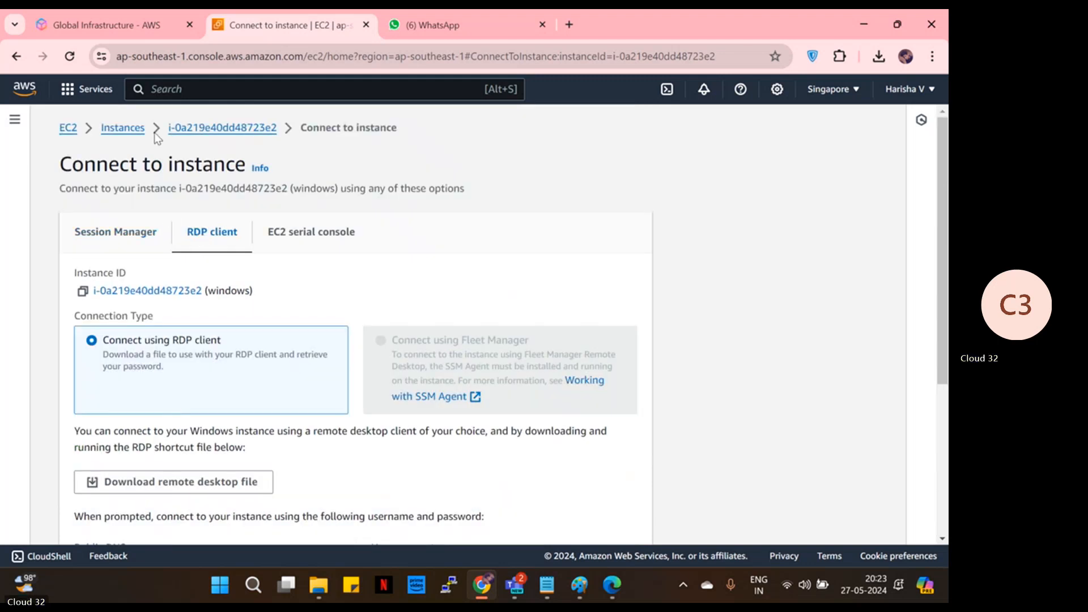
{"action": "left_click", "coordinate": [135, 130]}
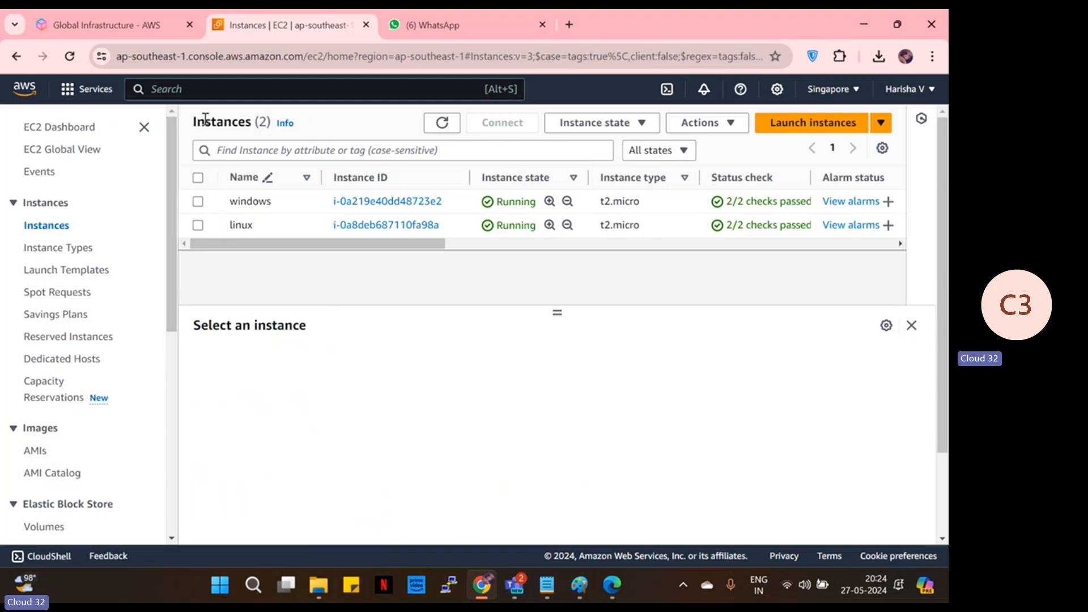
- Replace the Google search with a new search for putty.org
{"action": "left_click", "coordinate": [140, 26]}
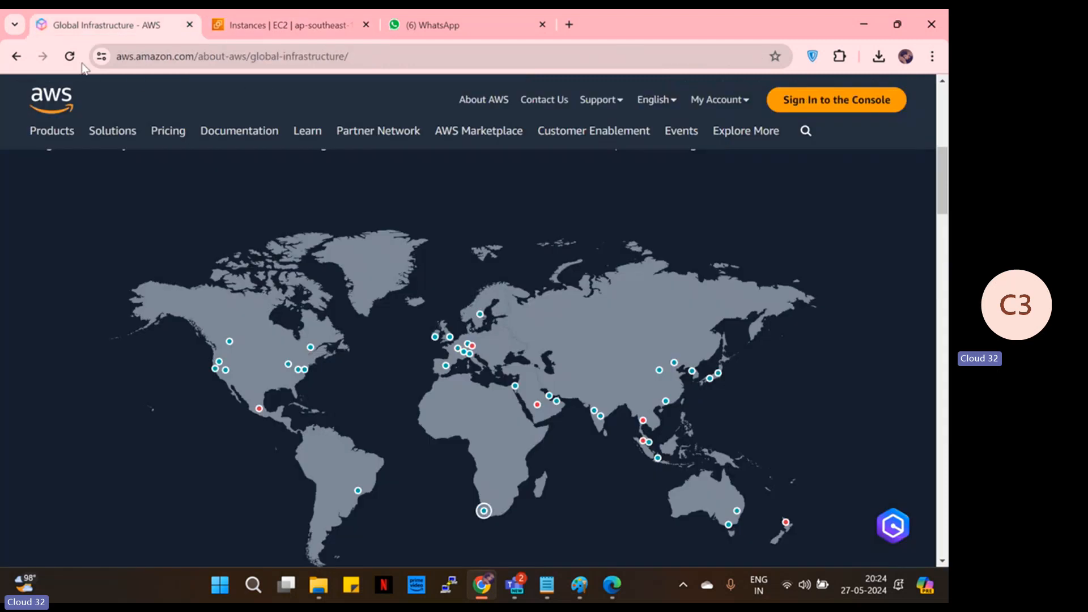
{"action": "left_click", "coordinate": [16, 56]}
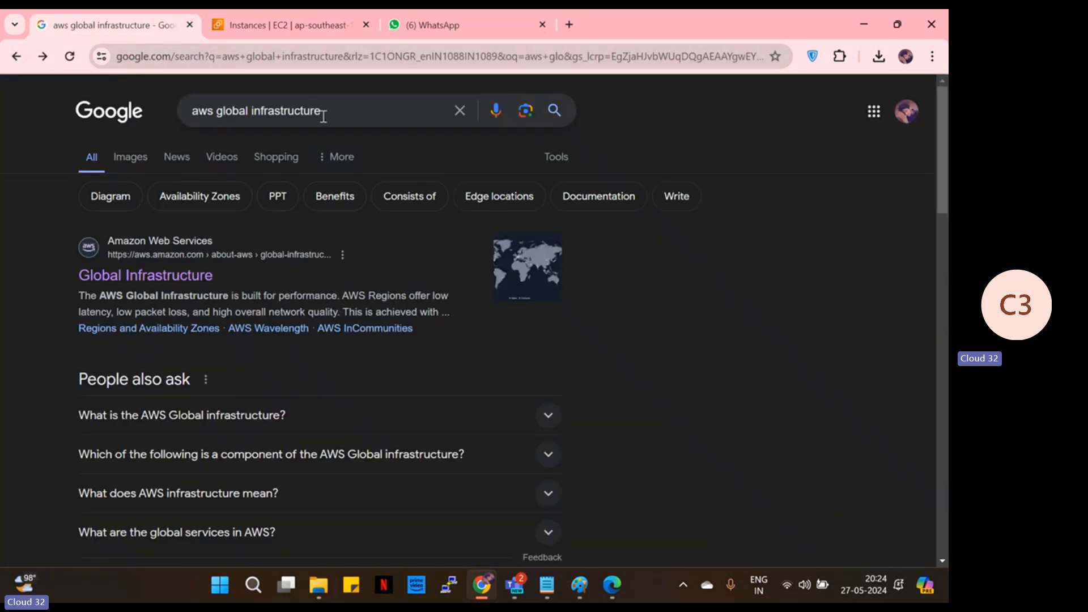
{"action": "left_click_drag", "start_coordinate": [321, 111], "coordinate": [195, 117]}
{"action": "key", "text": "BackSpace"}
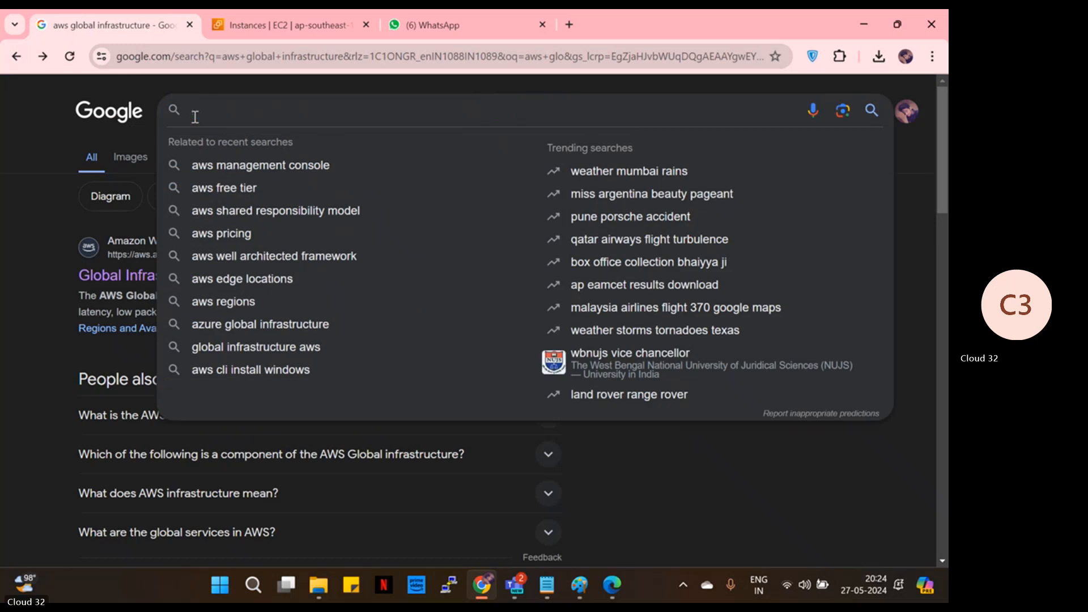
{"action": "type", "text": "putt"}
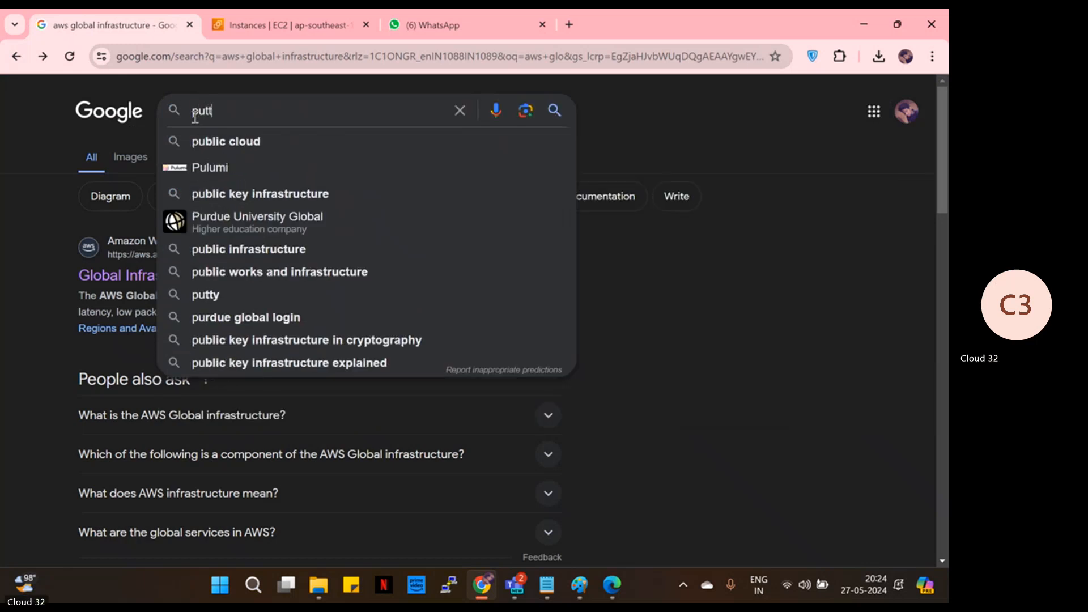
{"action": "type", "text": "y.o"}
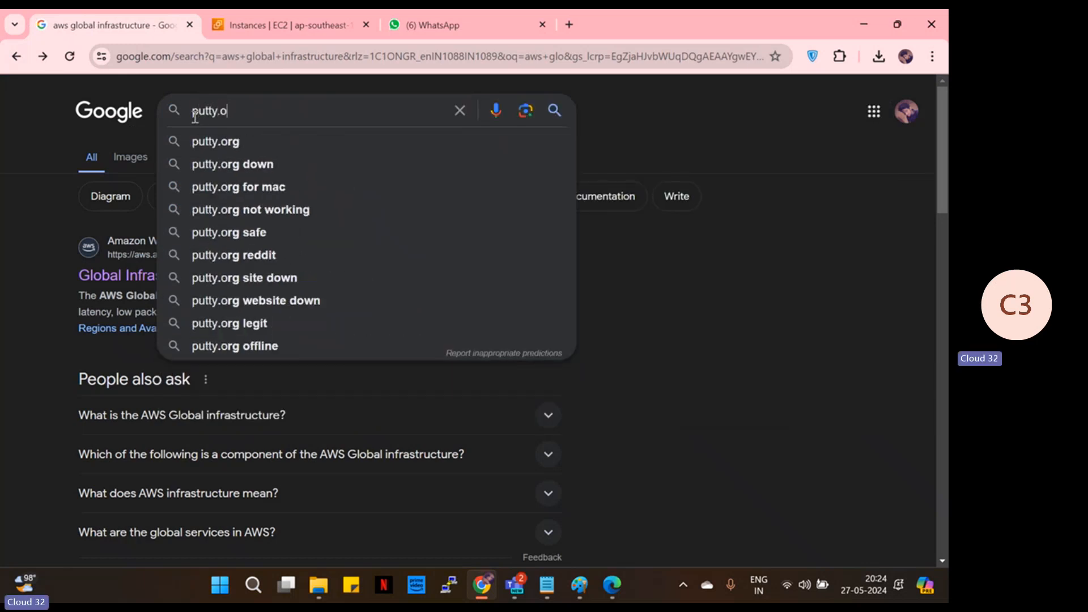
{"action": "type", "text": "rg"}
{"action": "left_click", "coordinate": [231, 139]}
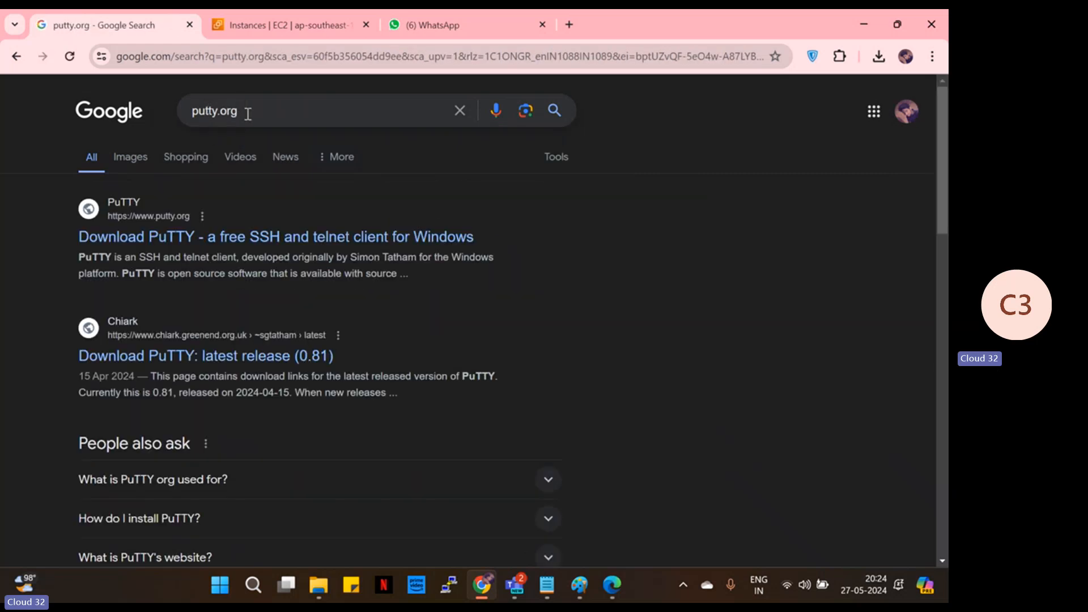
- Open the PuTTY 0.81 download page, mark the 64-bit putty.exe entry, and return to EC2
{"action": "left_click", "coordinate": [164, 240]}
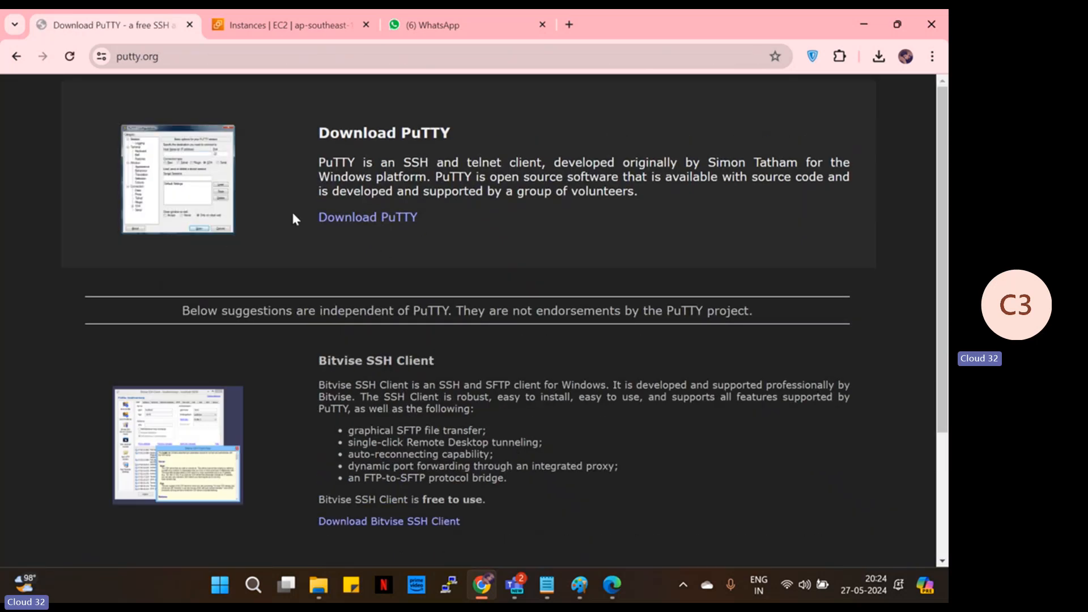
{"action": "left_click", "coordinate": [362, 220]}
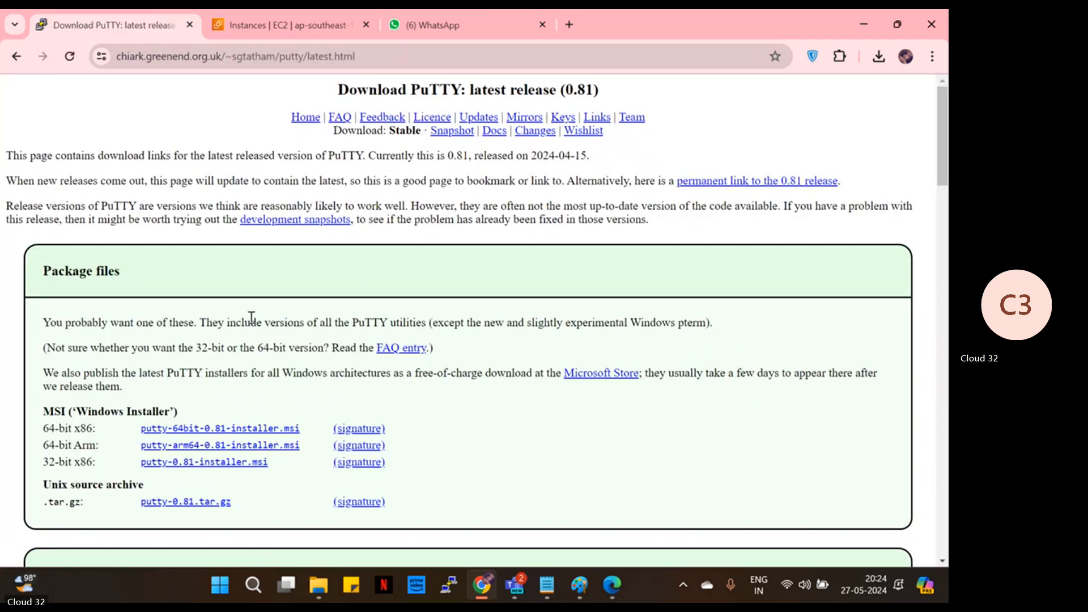
{"action": "scroll", "coordinate": [250, 316], "scroll_direction": "down", "scroll_amount": 2}
{"action": "scroll", "coordinate": [194, 349], "scroll_direction": "down", "scroll_amount": 4}
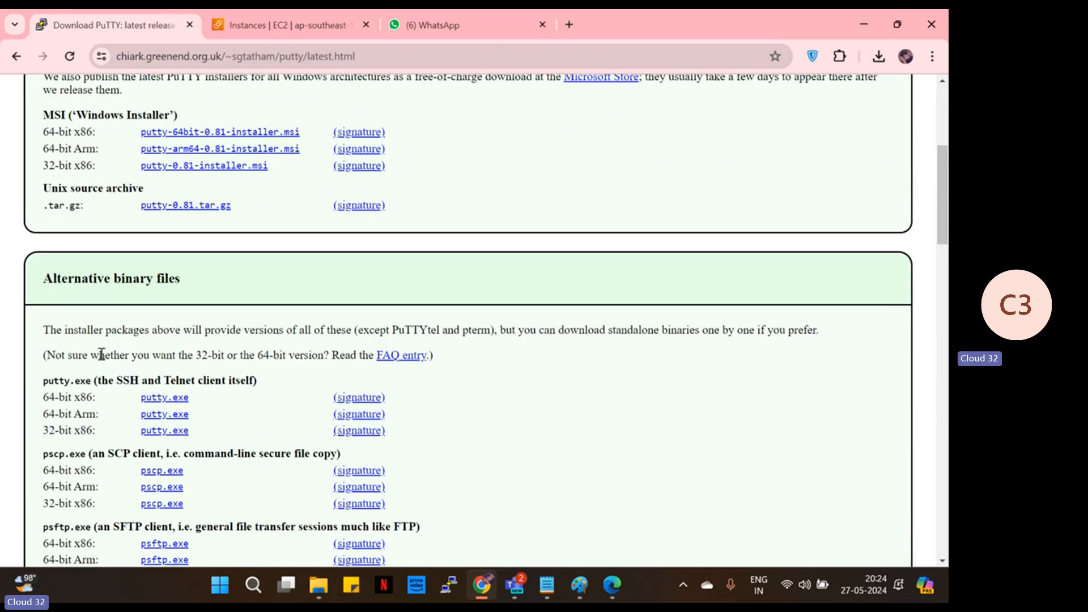
{"action": "scroll", "coordinate": [102, 354], "scroll_direction": "down", "scroll_amount": 1}
{"action": "scroll", "coordinate": [50, 313], "scroll_direction": "up", "scroll_amount": 5}
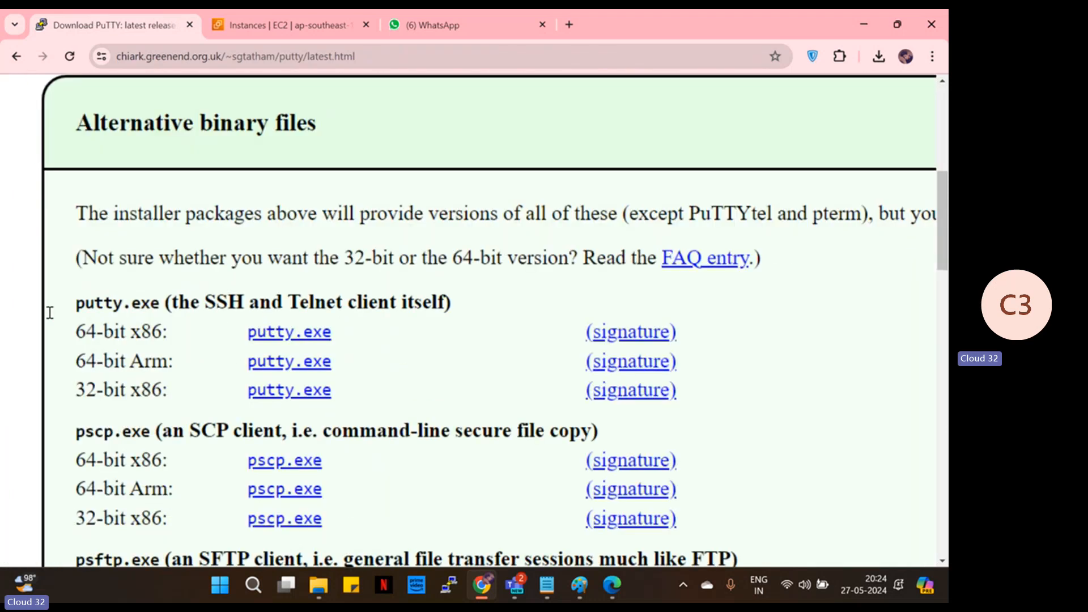
{"action": "left_click_drag", "start_coordinate": [185, 346], "coordinate": [279, 345]}
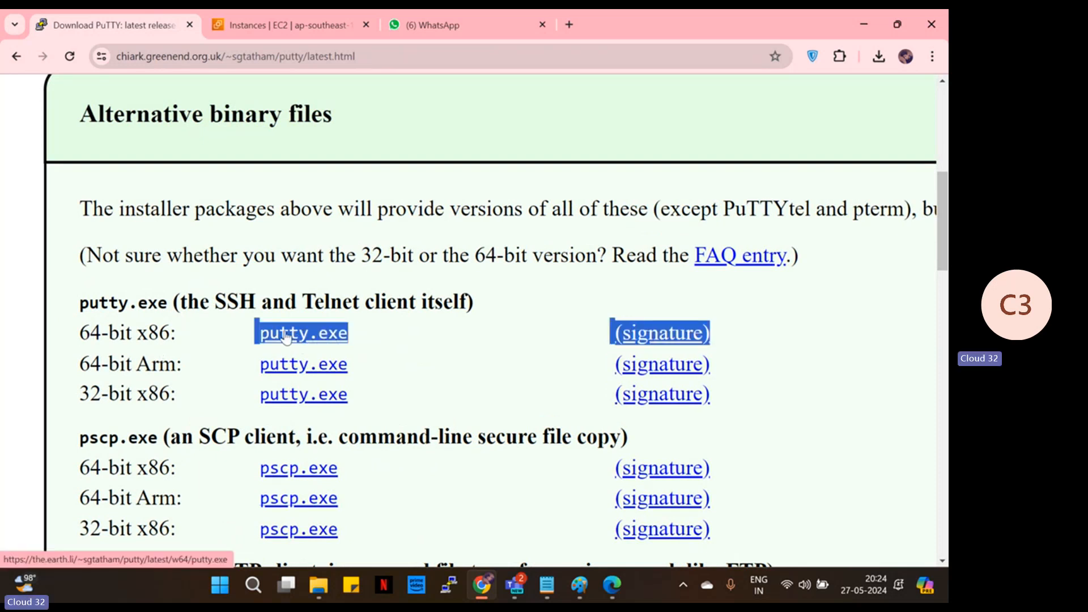
{"action": "scroll", "coordinate": [285, 337], "scroll_direction": "down", "scroll_amount": 5}
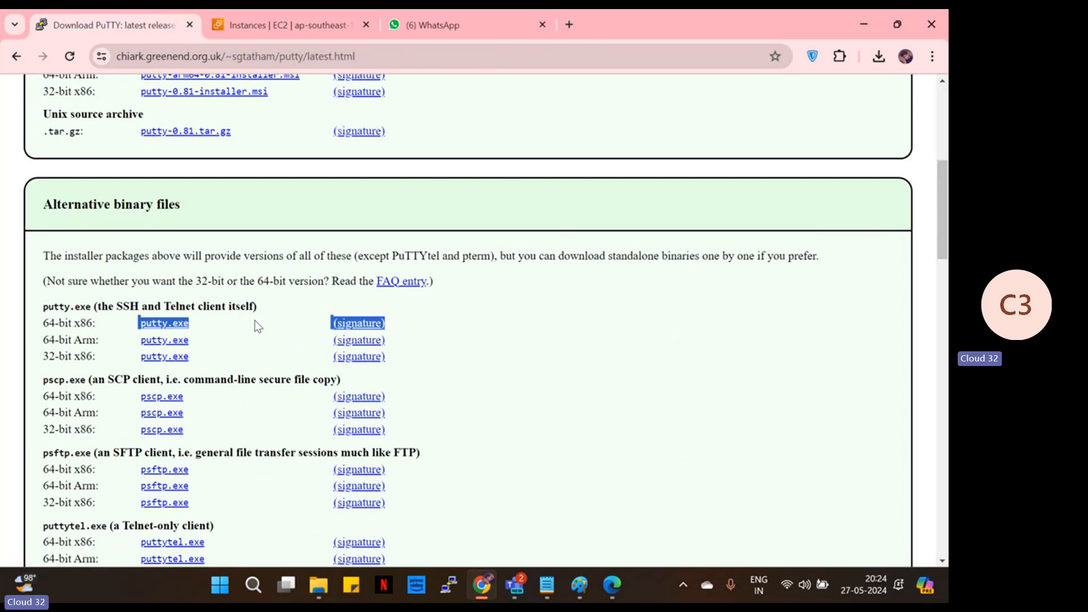
{"action": "left_click", "coordinate": [284, 24]}
- Minimize Chrome, close File Explorer and Edge, and launch PuTTY from the taskbar
{"action": "left_click", "coordinate": [861, 25]}
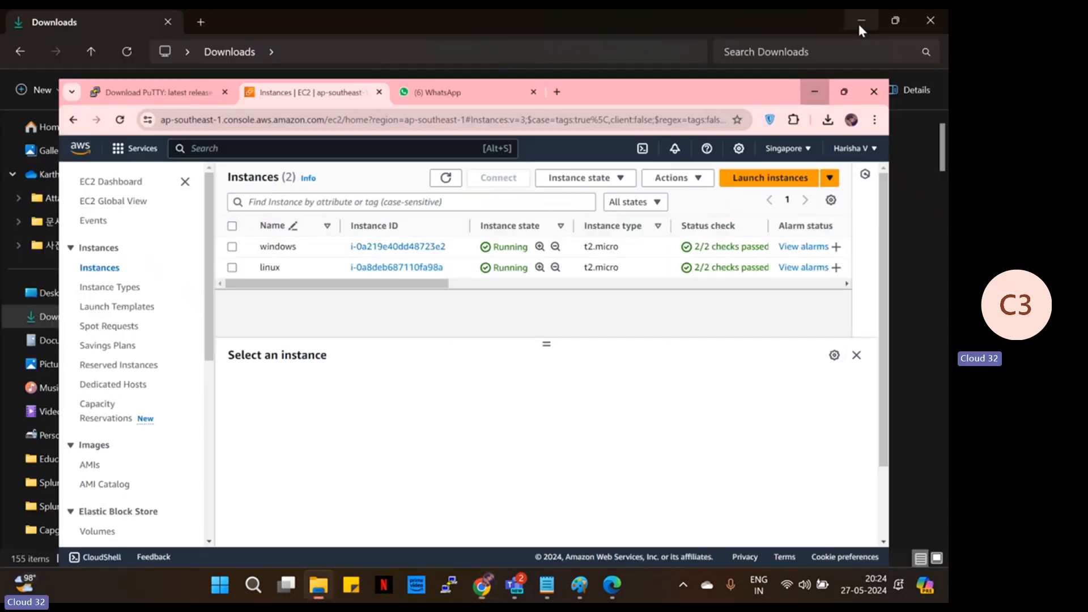
{"action": "left_click", "coordinate": [920, 21]}
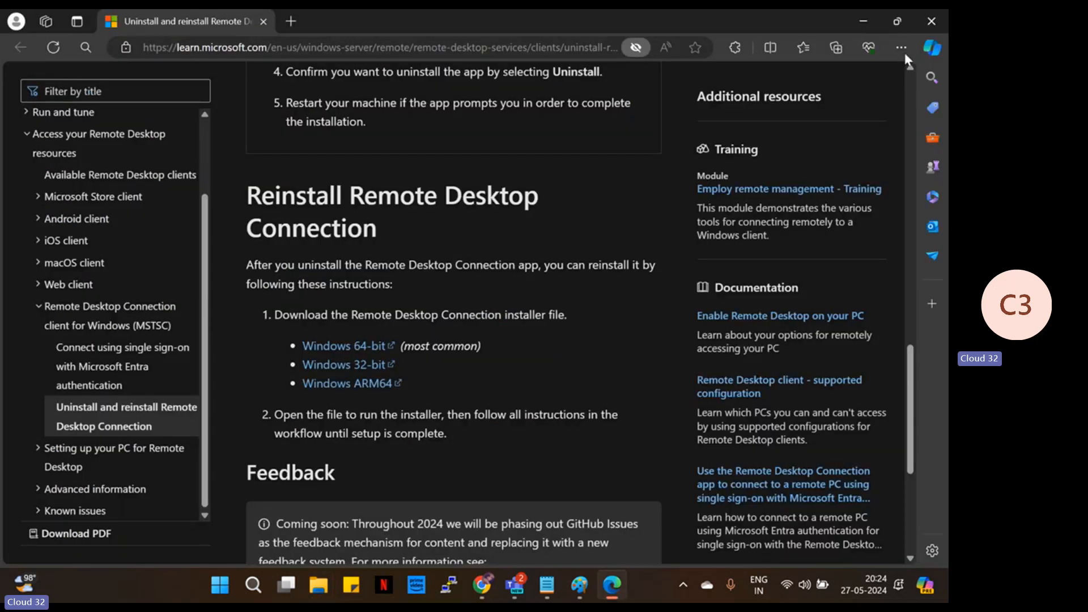
{"action": "left_click", "coordinate": [921, 24]}
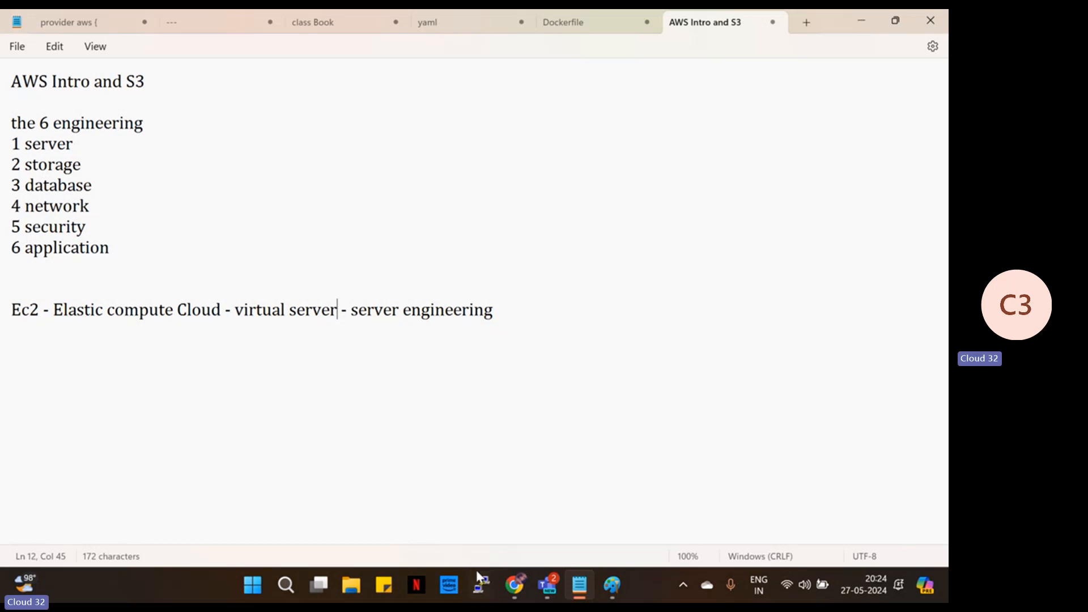
{"action": "left_click", "coordinate": [484, 587]}
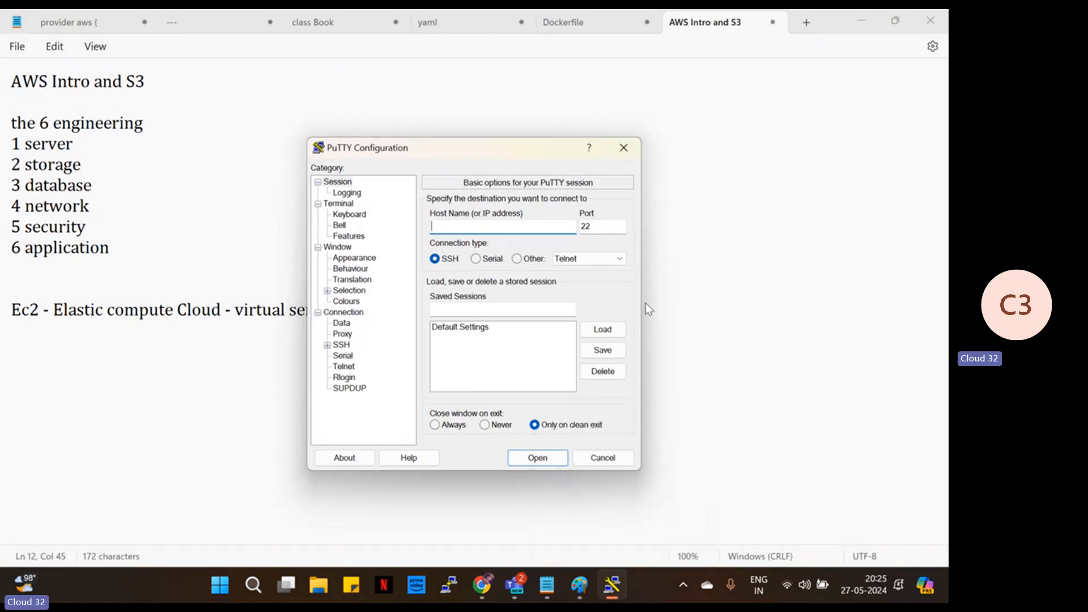
- Copy the linux instance's public IP 13.250.25.30 from EC2 into PuTTY's Host Name
{"action": "key", "text": "alt+Tab"}
{"action": "left_click", "coordinate": [510, 270]}
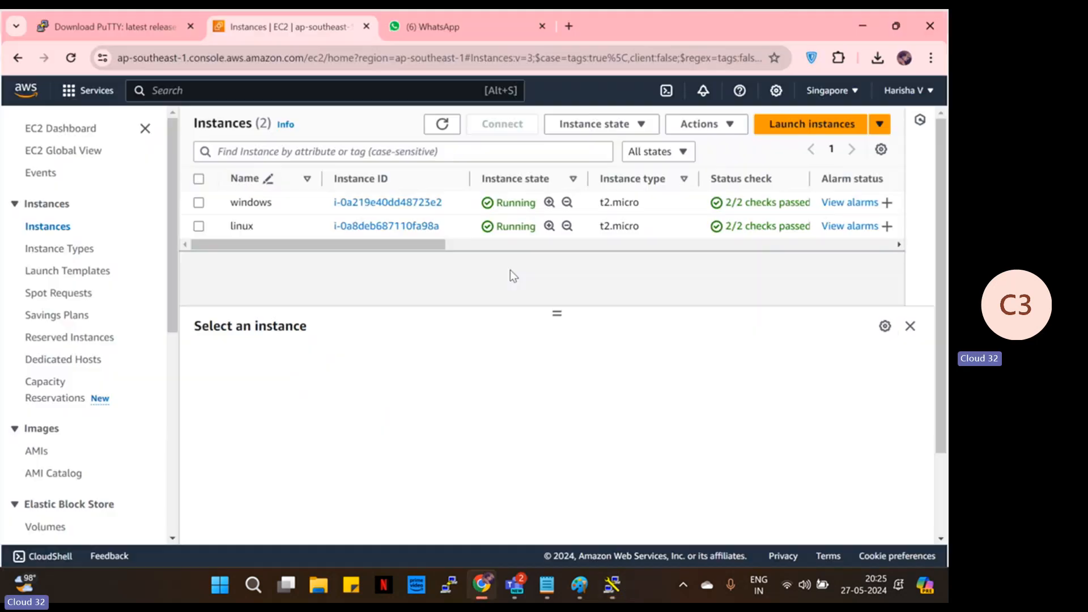
{"action": "left_click", "coordinate": [198, 226]}
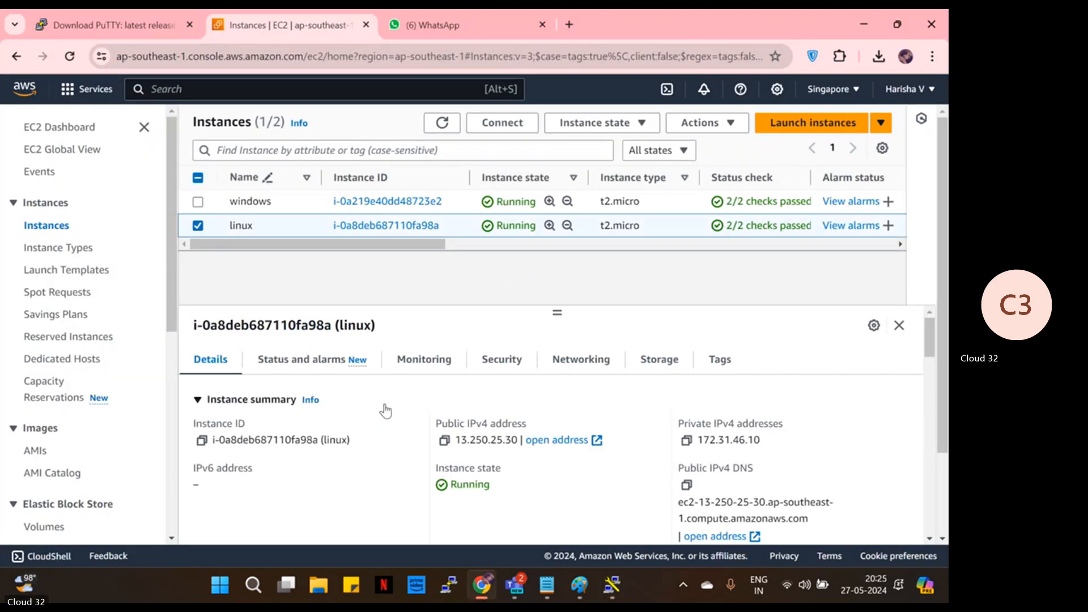
{"action": "left_click", "coordinate": [445, 440]}
{"action": "key", "text": "alt+Tab"}
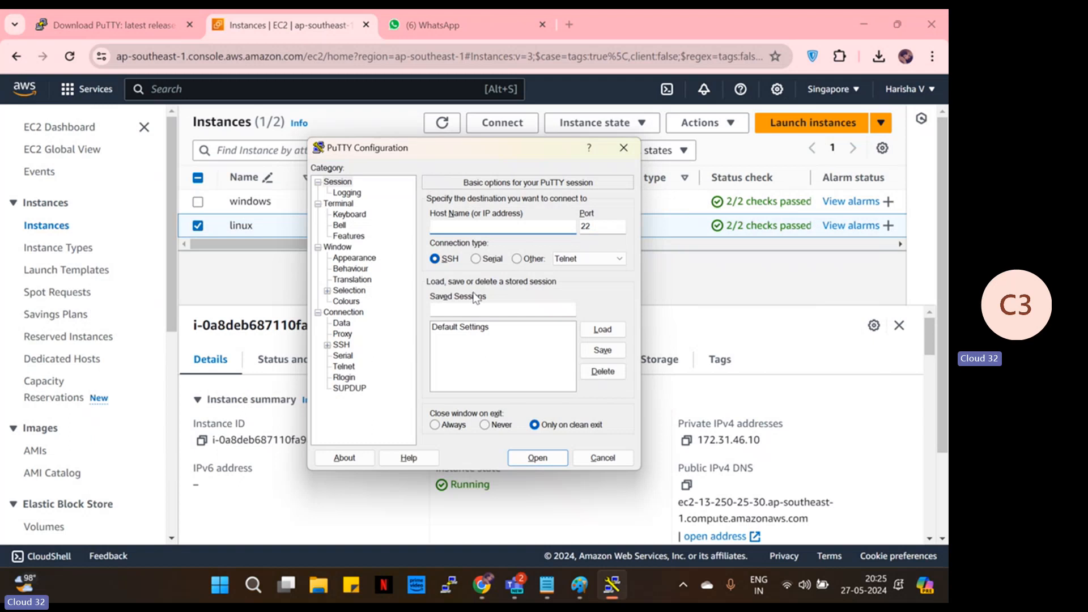
{"action": "key", "text": "ctrl+v"}
- Set the Connection keepalive interval to 240 seconds
{"action": "left_click", "coordinate": [346, 300]}
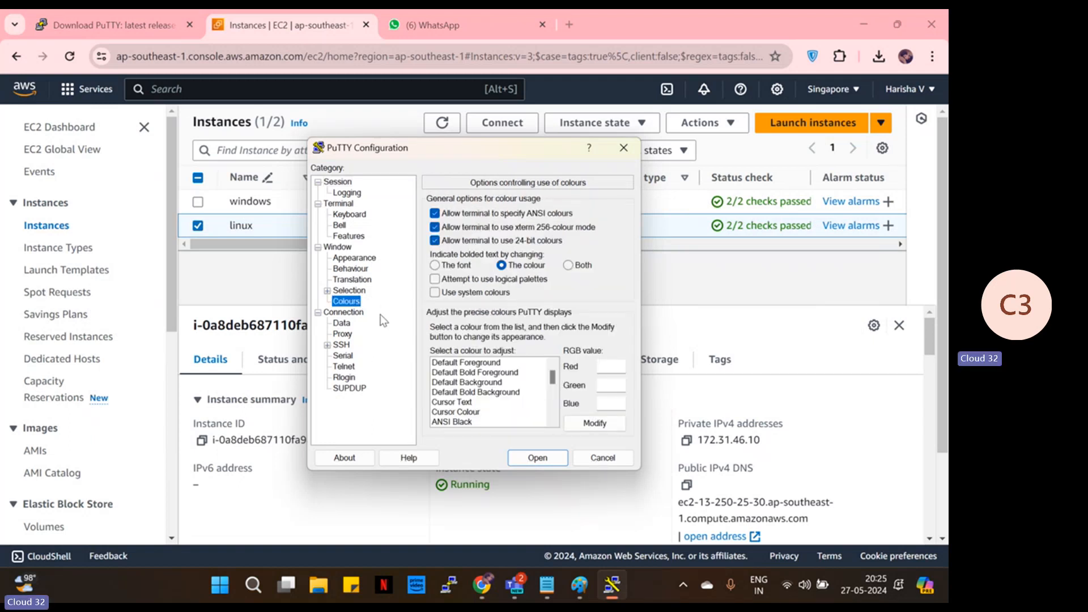
{"action": "left_click", "coordinate": [365, 314]}
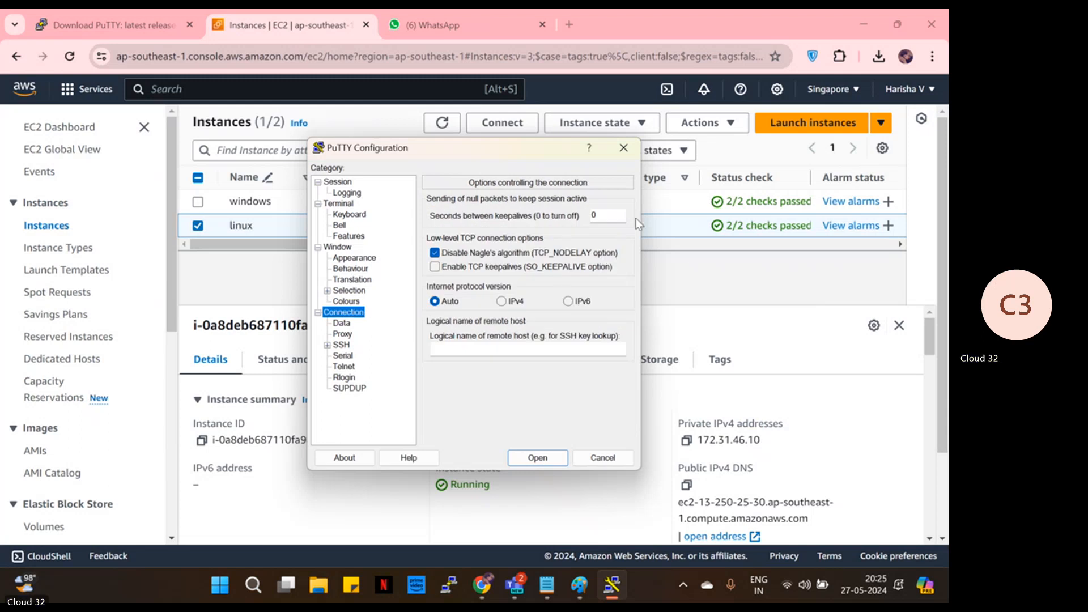
{"action": "left_click", "coordinate": [617, 221]}
{"action": "key", "text": "BackSpace"}
{"action": "type", "text": "240"}
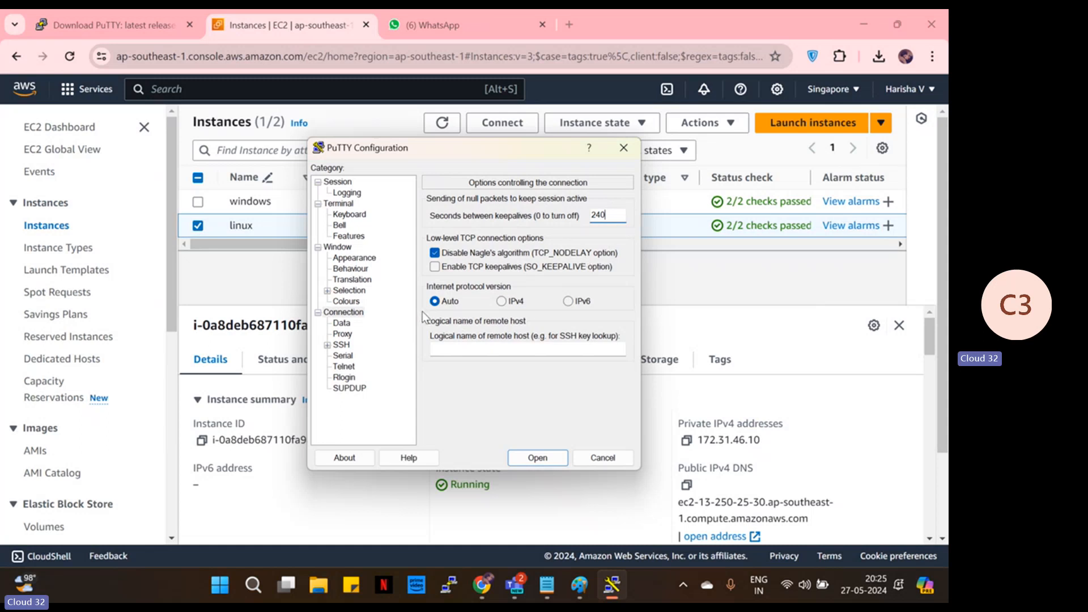
- Show the SSH > Auth > Credentials settings page
{"action": "left_click", "coordinate": [327, 345]}
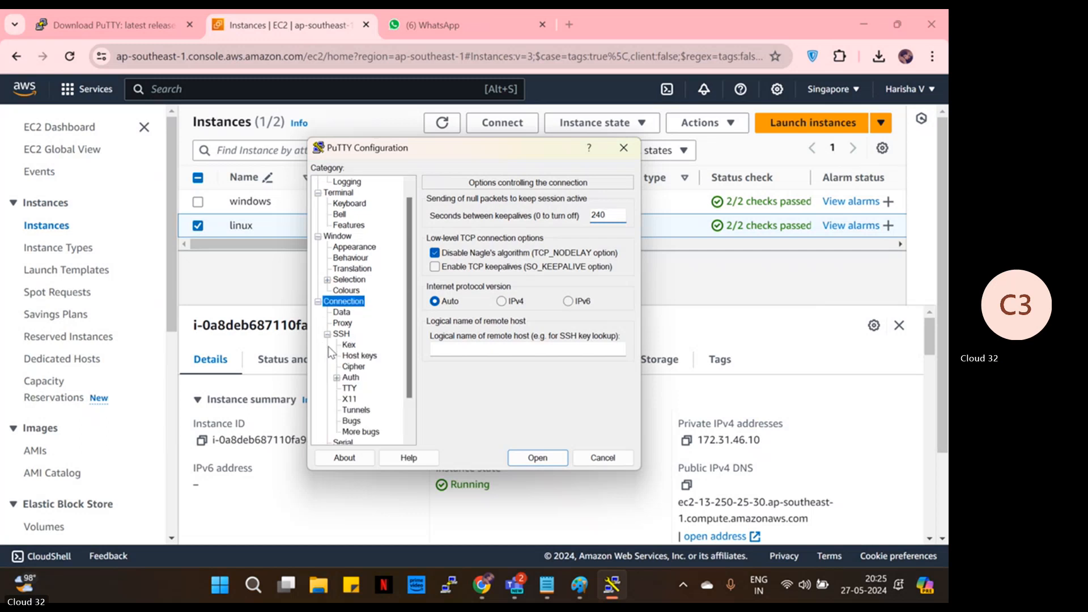
{"action": "left_click", "coordinate": [337, 378]}
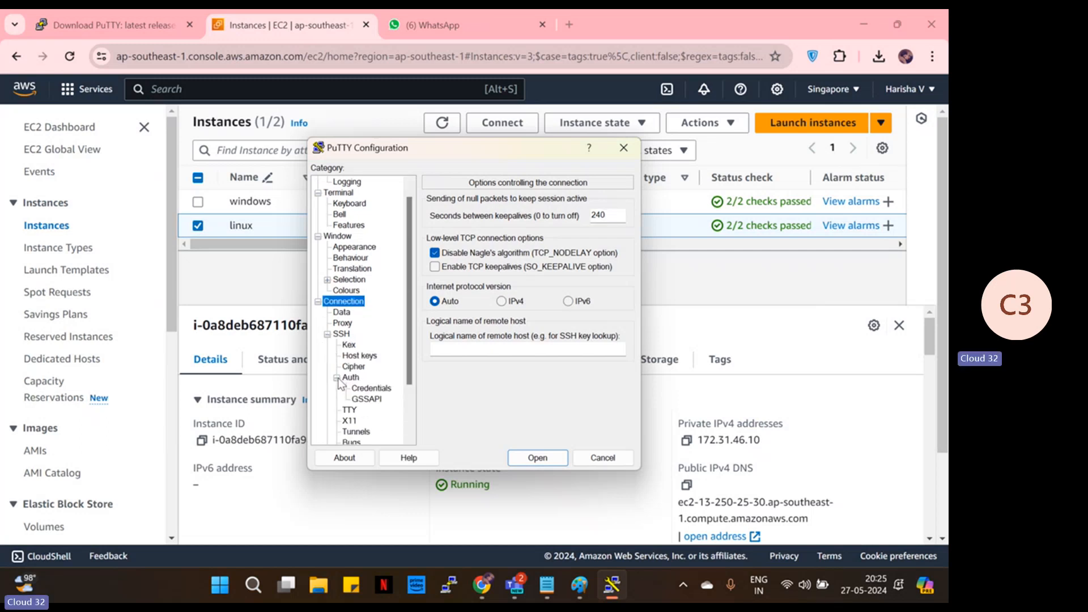
{"action": "left_click", "coordinate": [383, 391]}
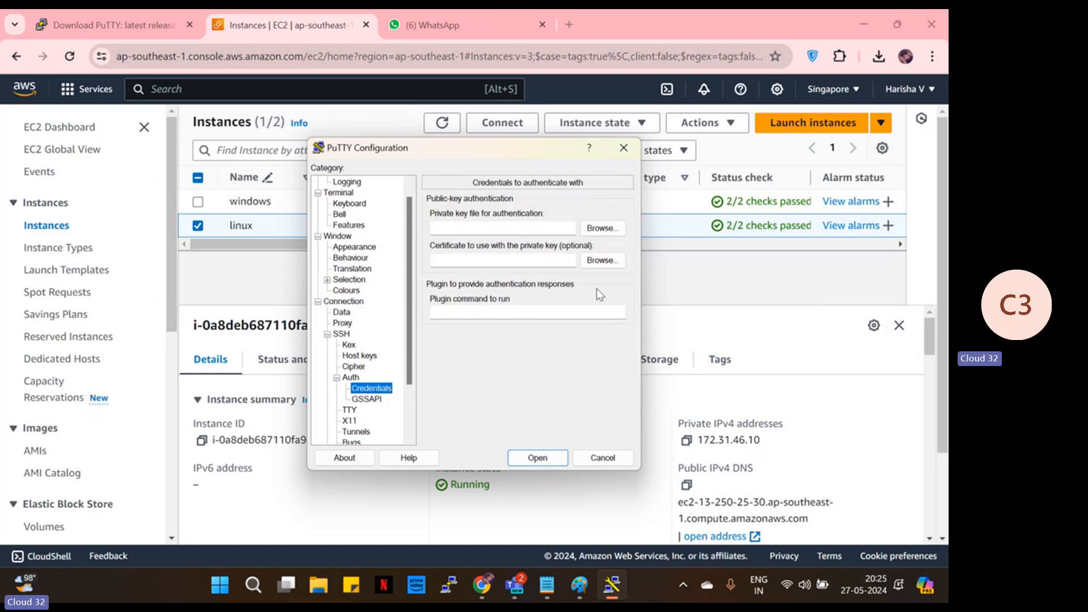
- Load linuxnewkey.ppk as the private key file for authentication
{"action": "left_click", "coordinate": [608, 230]}
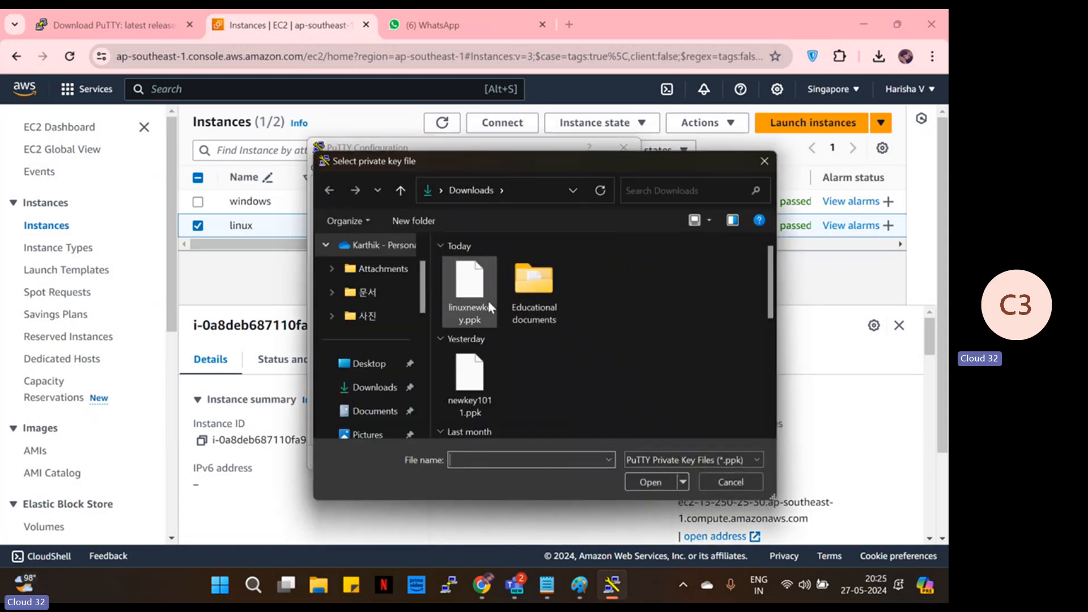
{"action": "left_click", "coordinate": [483, 306]}
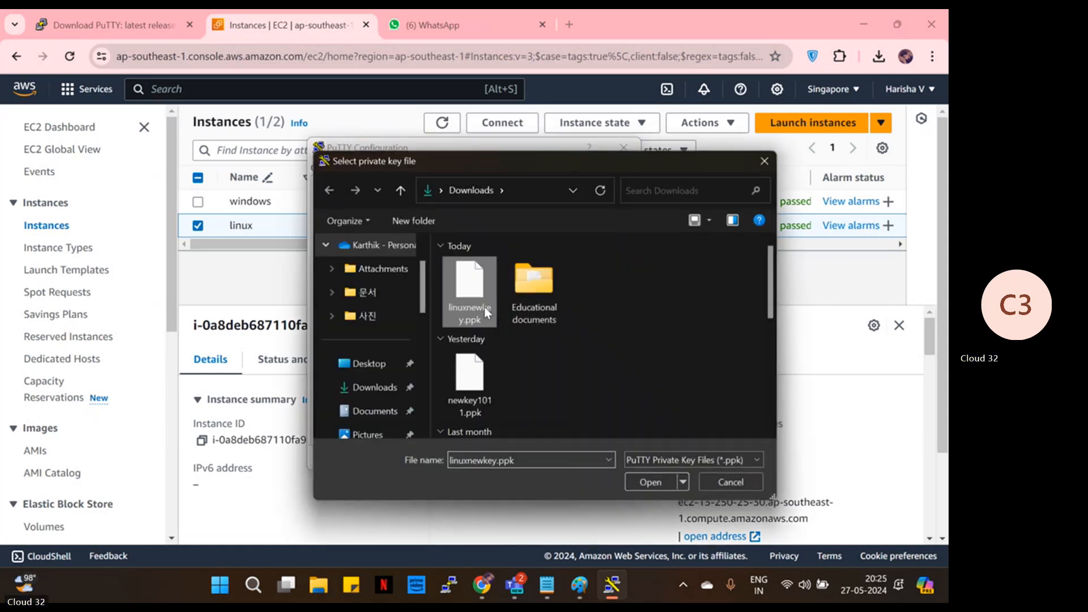
{"action": "left_click", "coordinate": [643, 482]}
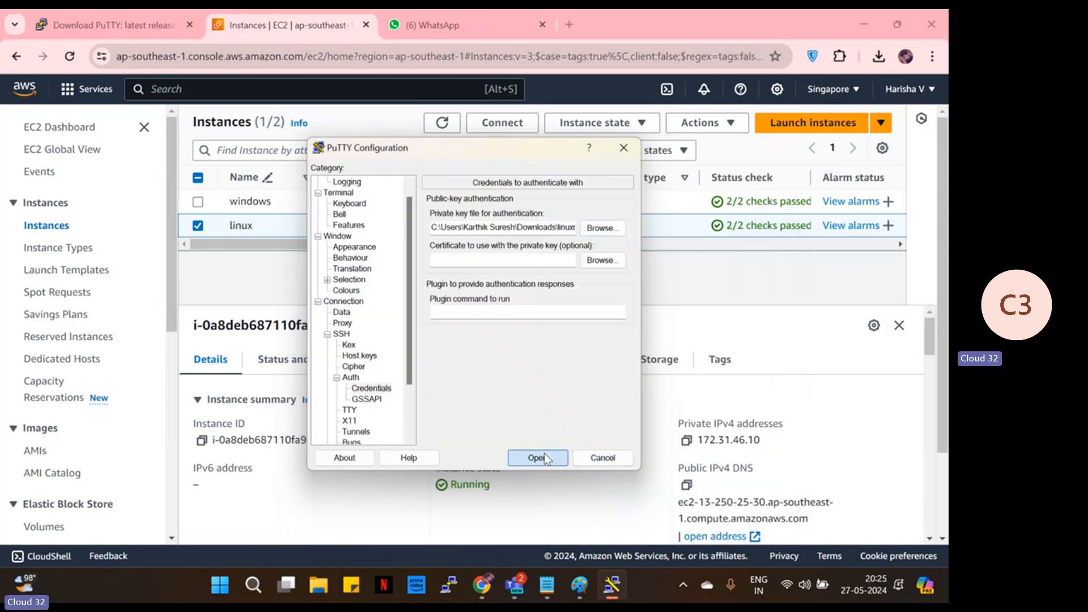
- Connect to the linux instance, accept its host key, and log in as ec2-user
{"action": "left_click", "coordinate": [537, 458]}
{"action": "left_click", "coordinate": [350, 417]}
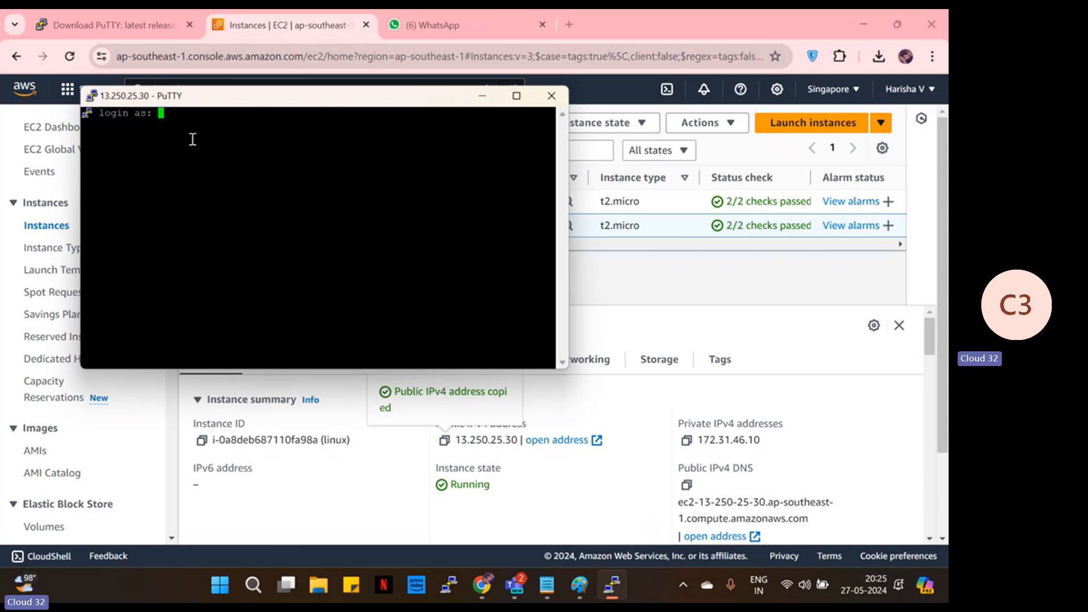
{"action": "type", "text": "ec2-user"}
{"action": "key", "text": "Return"}
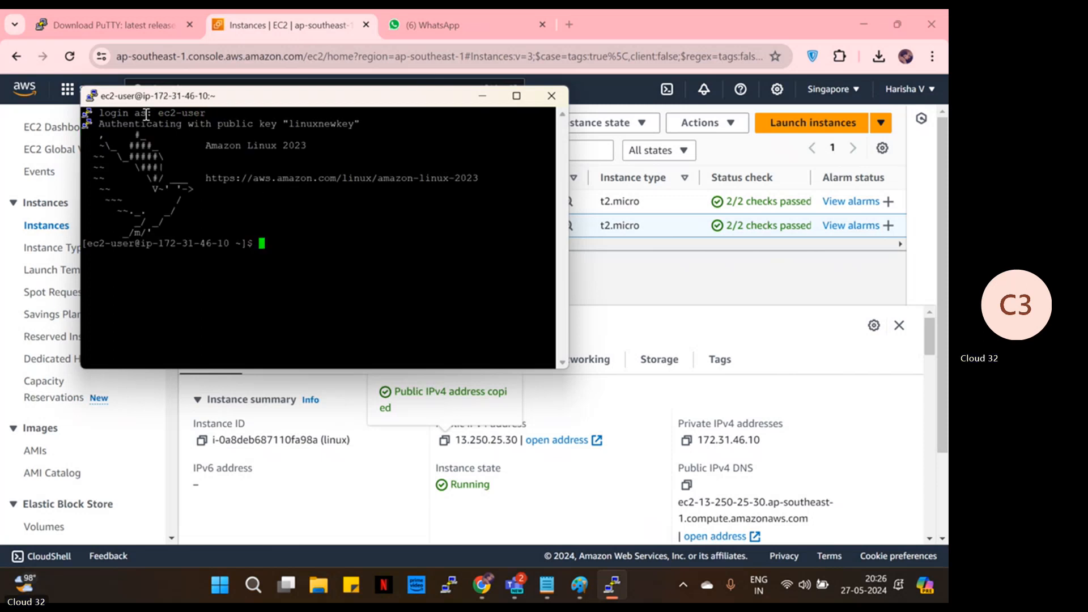
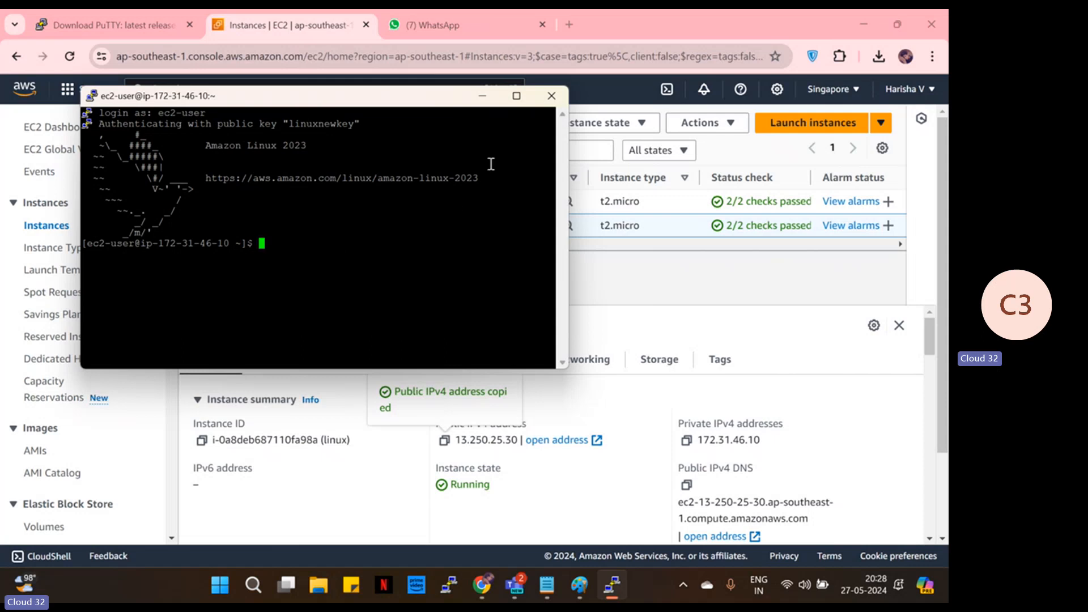
- Close the PuTTY window holding the ec2-user session on the linux instance
{"action": "left_click", "coordinate": [540, 99]}
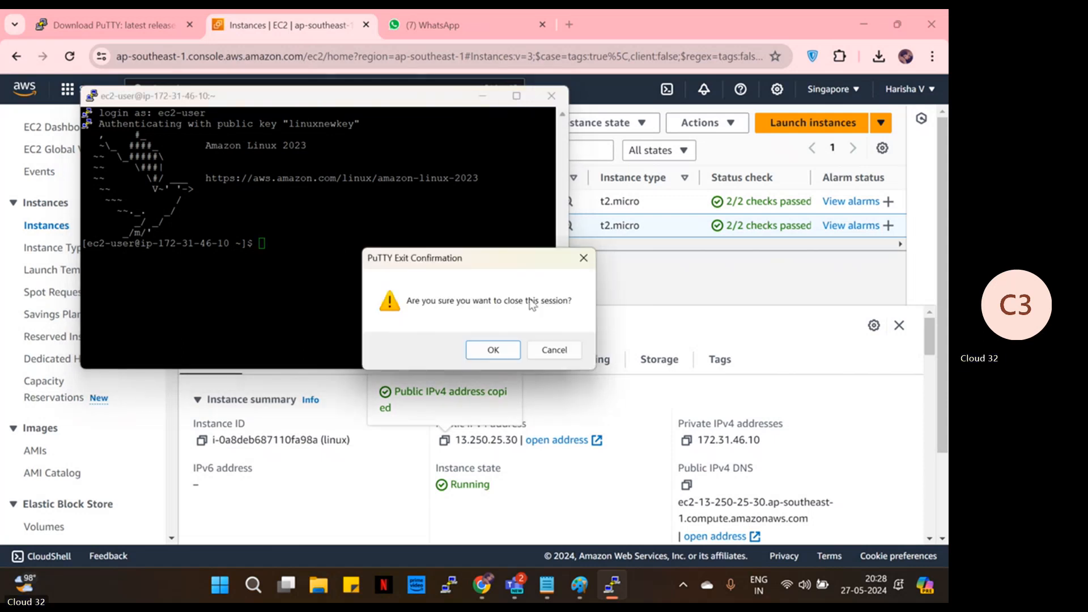
- Confirm ending the PuTTY session, then add the windows instance to the selected linux instance
{"action": "left_click", "coordinate": [510, 351]}
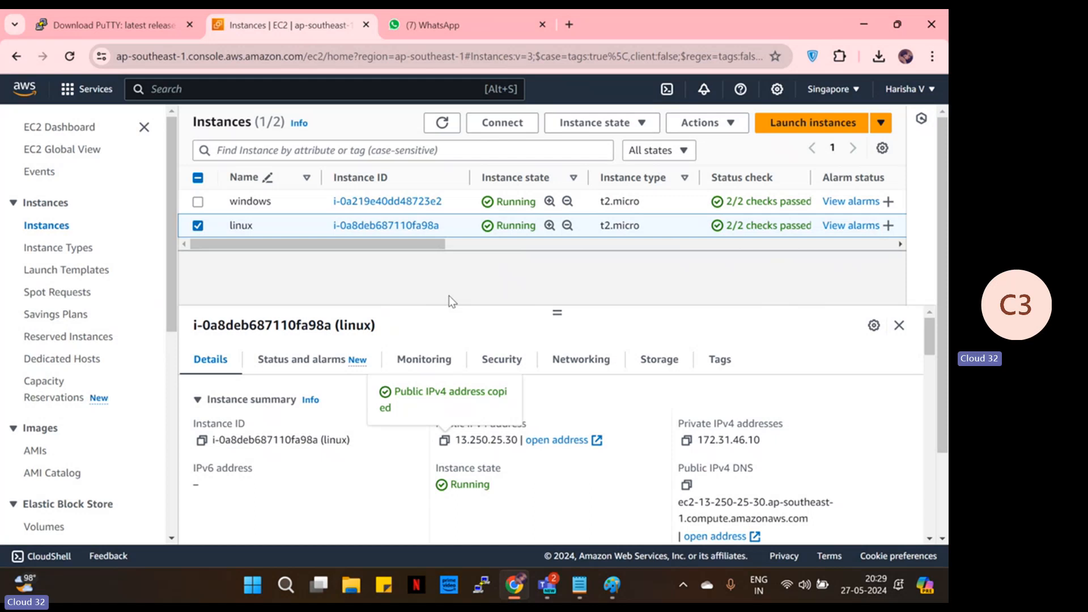
{"action": "left_click", "coordinate": [198, 203]}
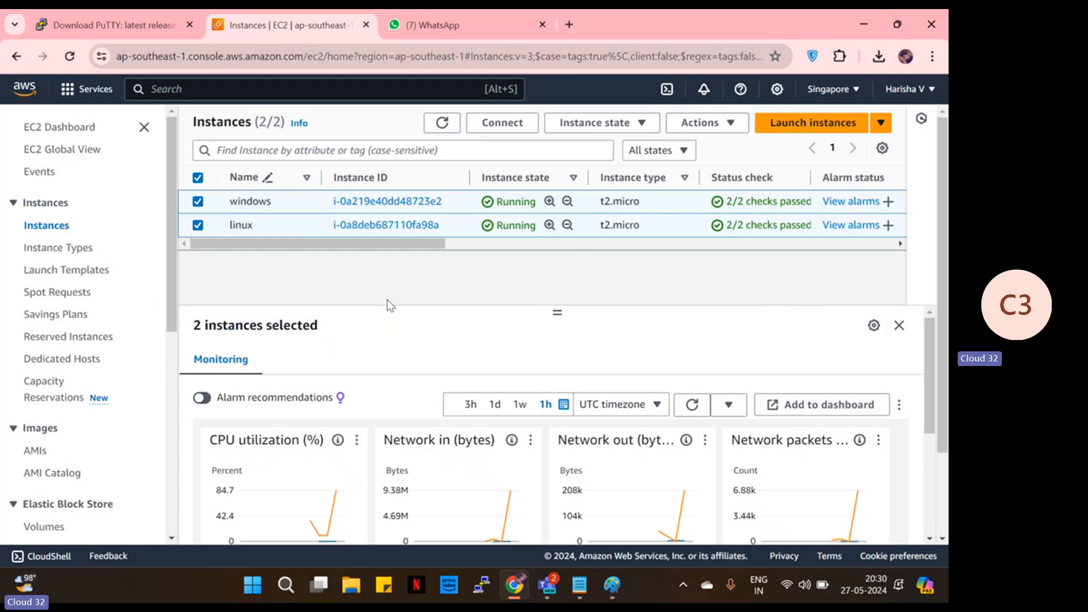
- Terminate the selected windows and linux instances through Instance state > Terminate instance
{"action": "left_click", "coordinate": [593, 125]}
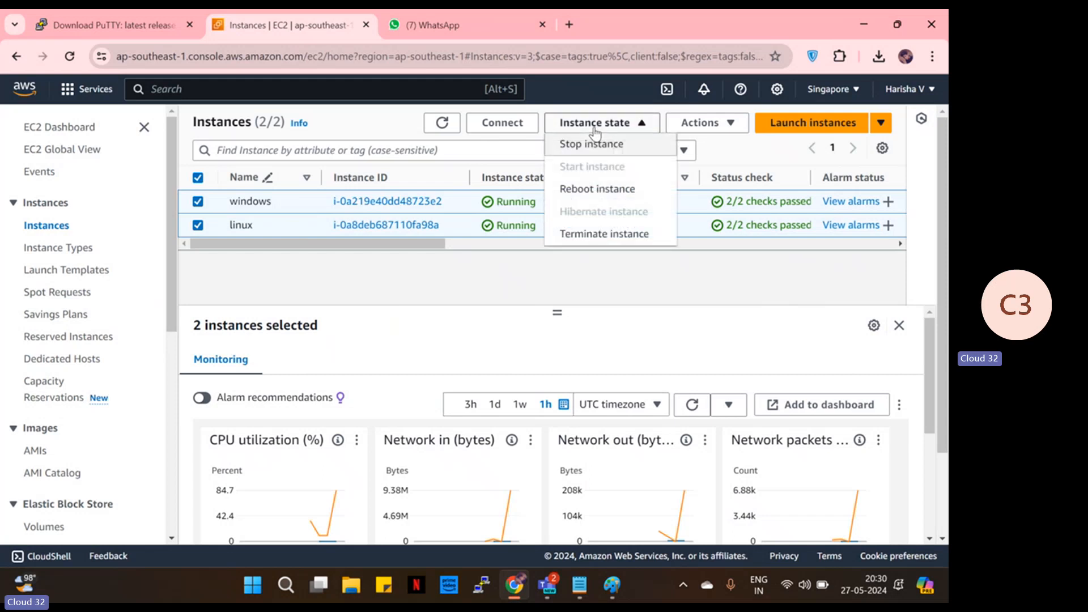
{"action": "left_click", "coordinate": [634, 236]}
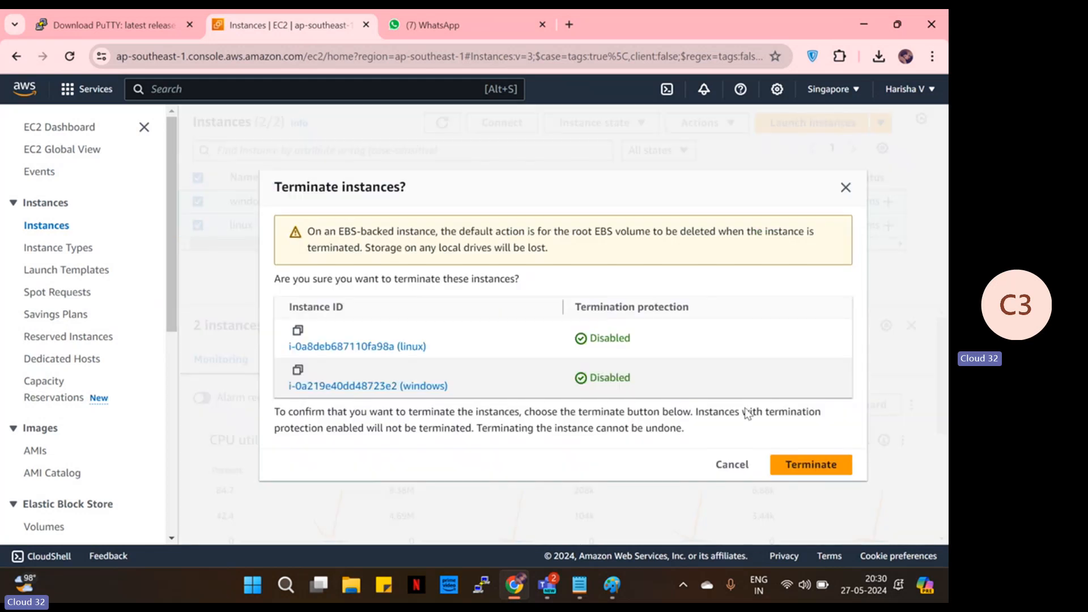
{"action": "left_click", "coordinate": [814, 469]}
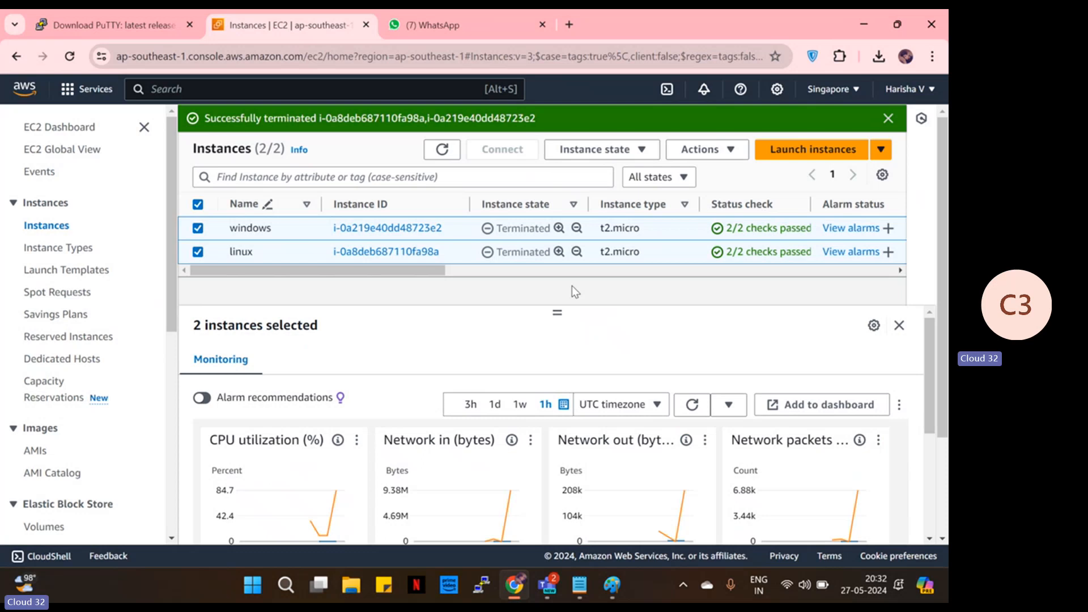
- Dismiss the termination success banner and refresh the instances table to show both terminated
{"action": "left_click", "coordinate": [888, 117]}
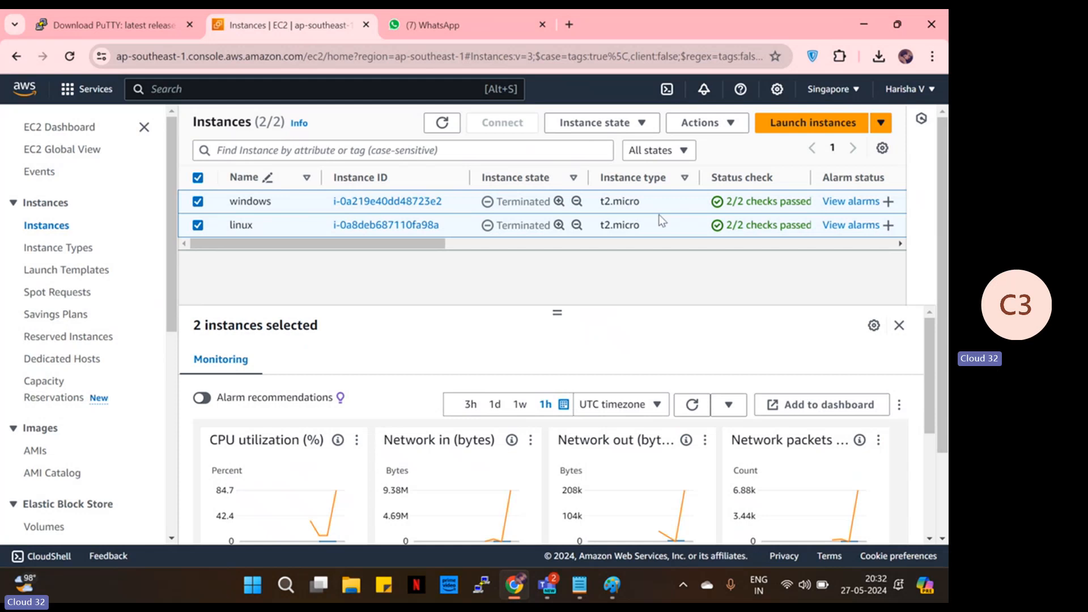
{"action": "left_click", "coordinate": [449, 125]}
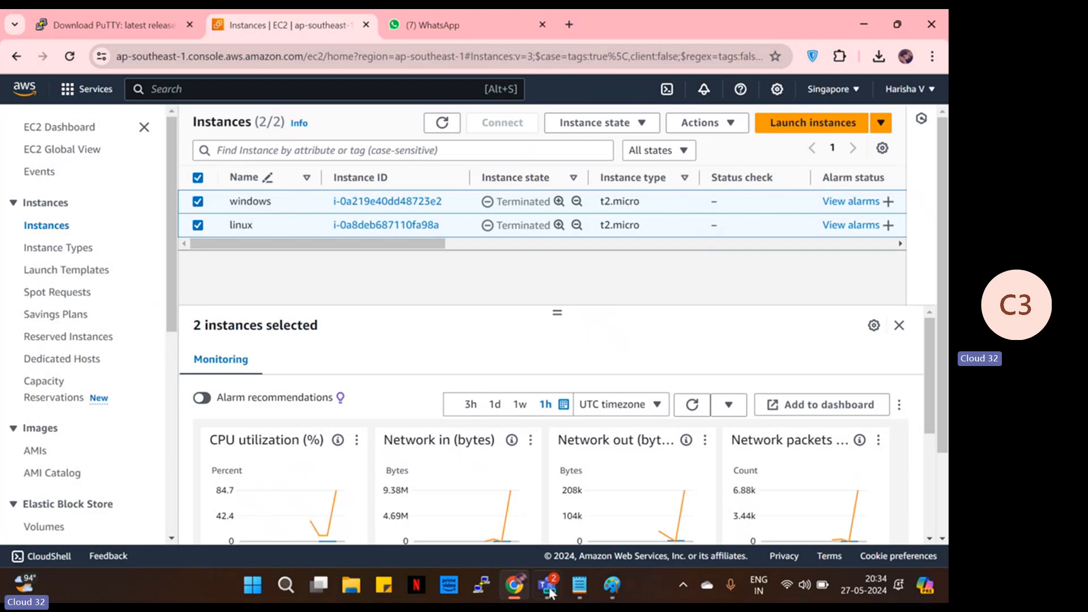
- Stop recording the 'ec2 day1 abd s3' Teams meeting via Record and transcribe
{"action": "mouse_move", "coordinate": [550, 592]}
{"action": "left_click", "coordinate": [431, 476]}
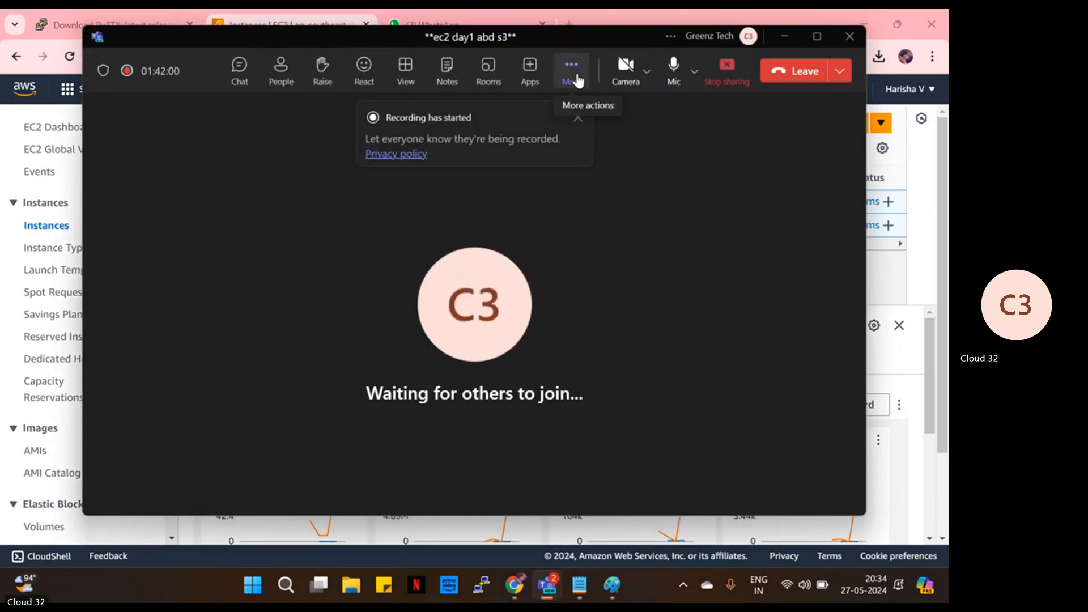
{"action": "left_click", "coordinate": [573, 73]}
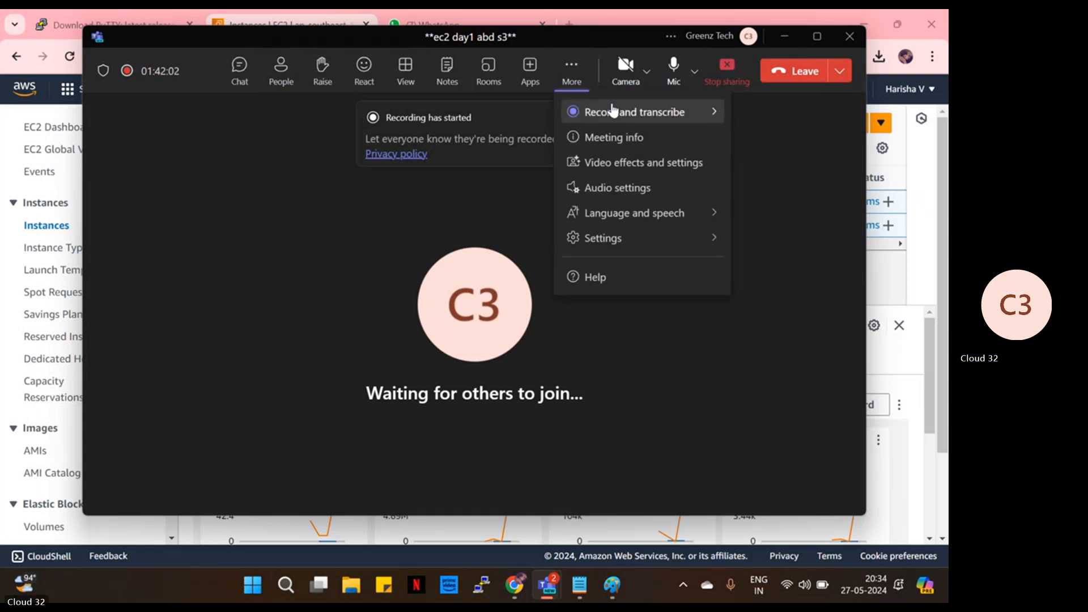
{"action": "mouse_move", "coordinate": [577, 111]}
{"action": "left_click", "coordinate": [510, 120]}
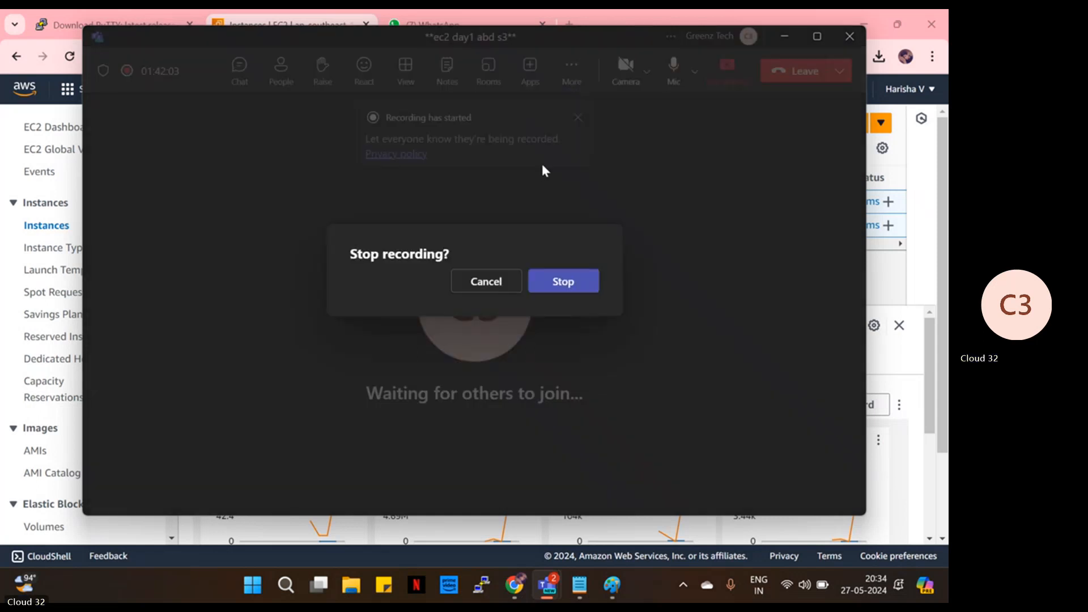
{"action": "left_click", "coordinate": [566, 283]}
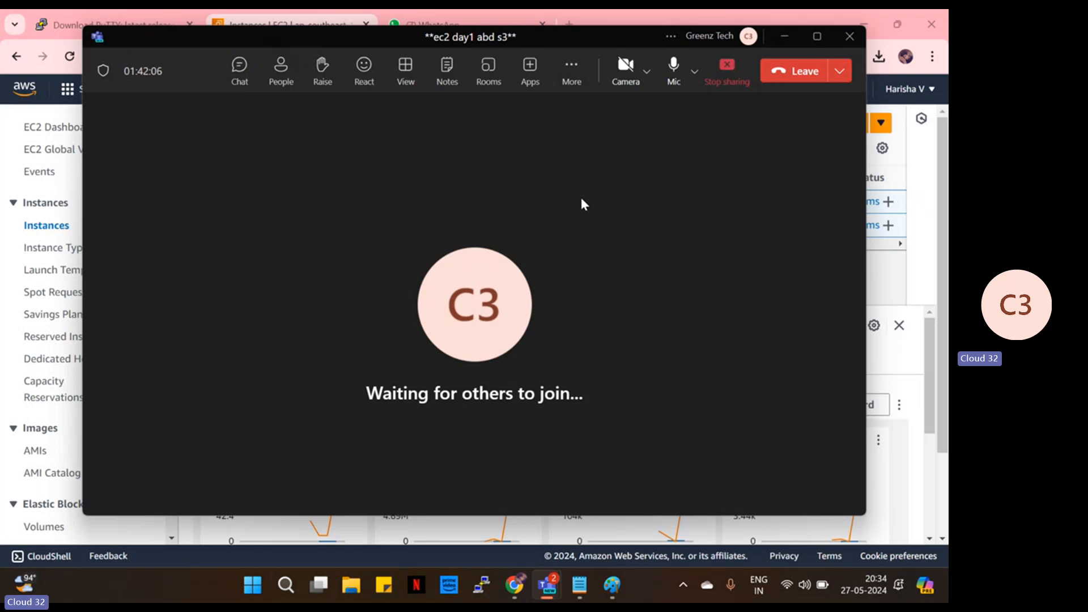